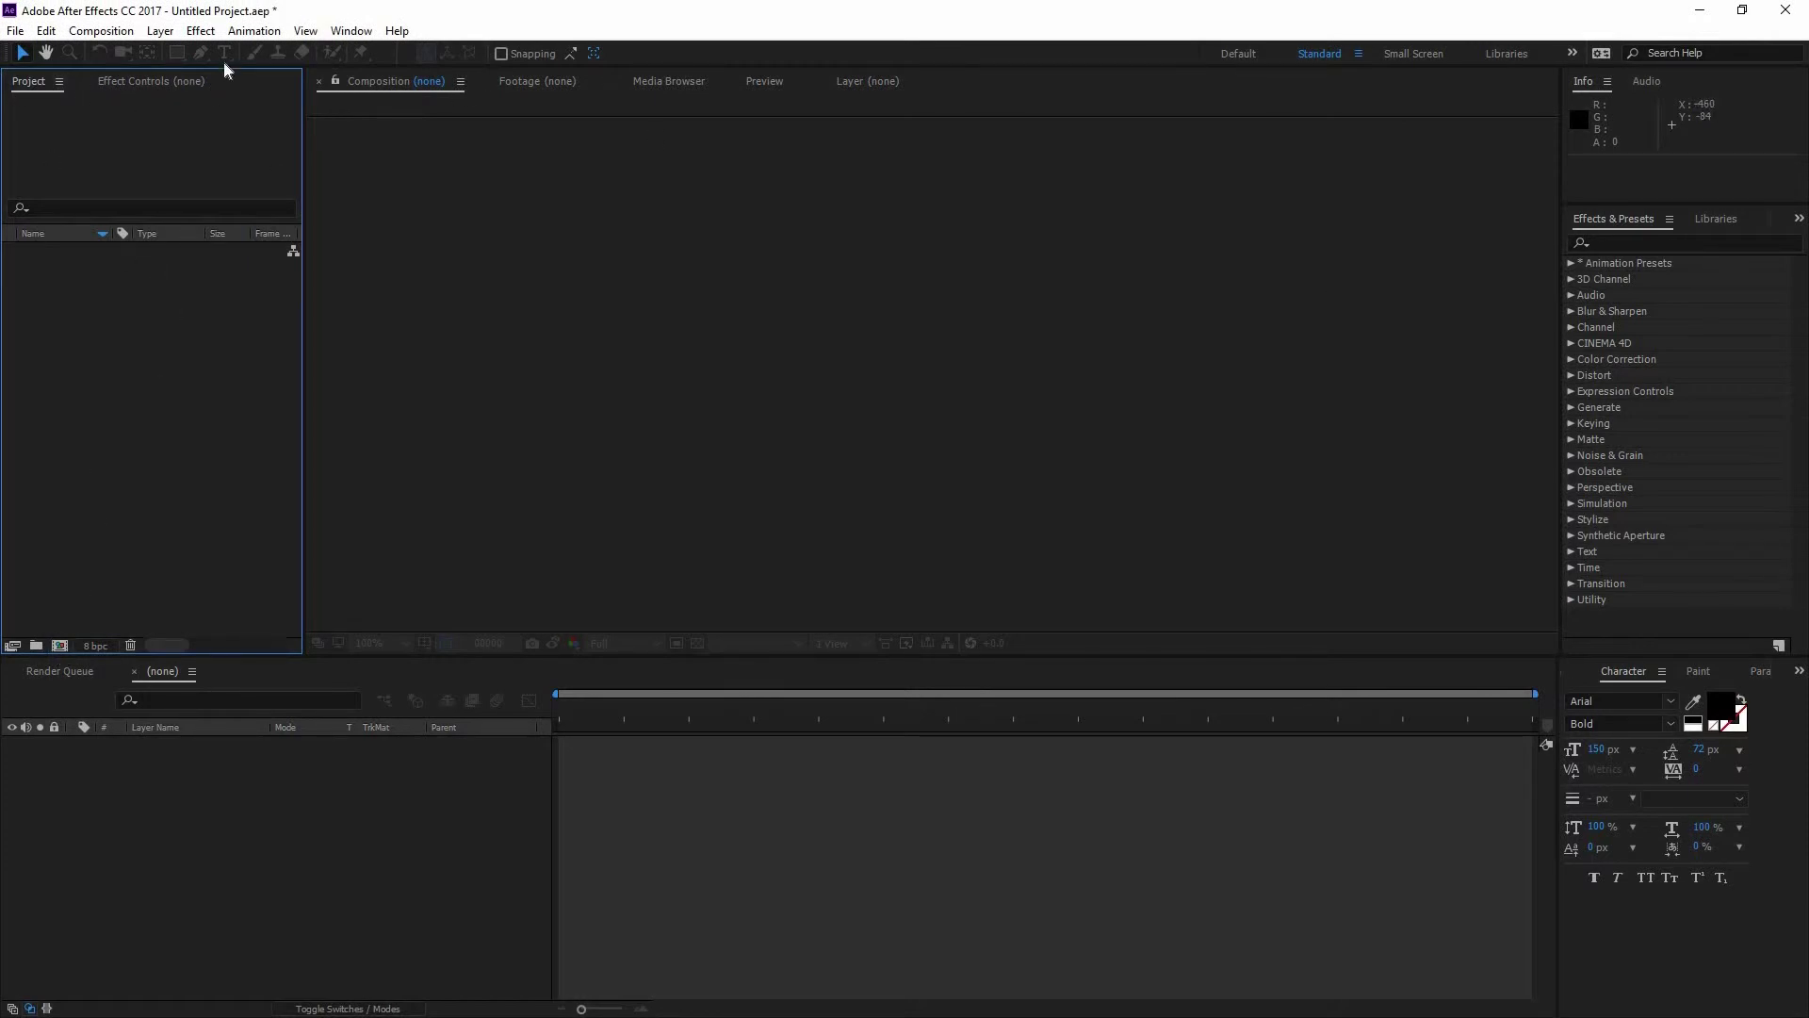
# Choose Project from the Window menu so the Project panel shows.
pyautogui.click(353, 30)
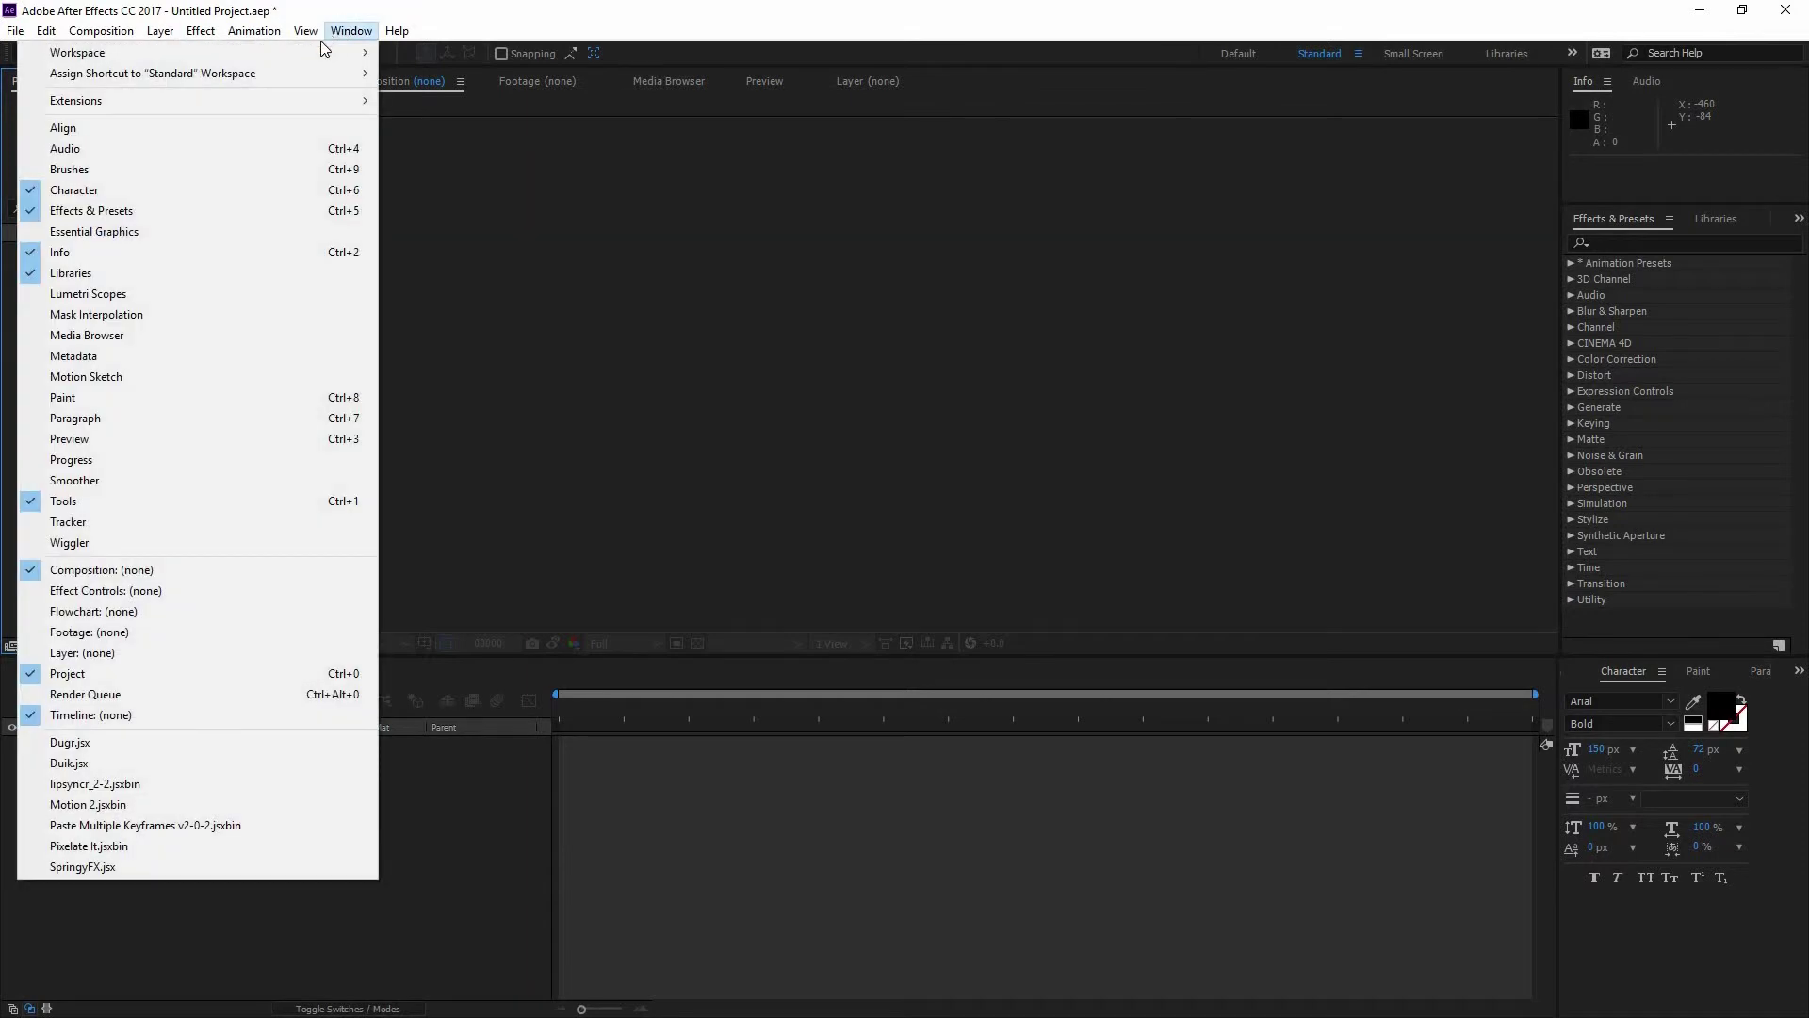
pyautogui.press('Left')
pyautogui.press('Right')
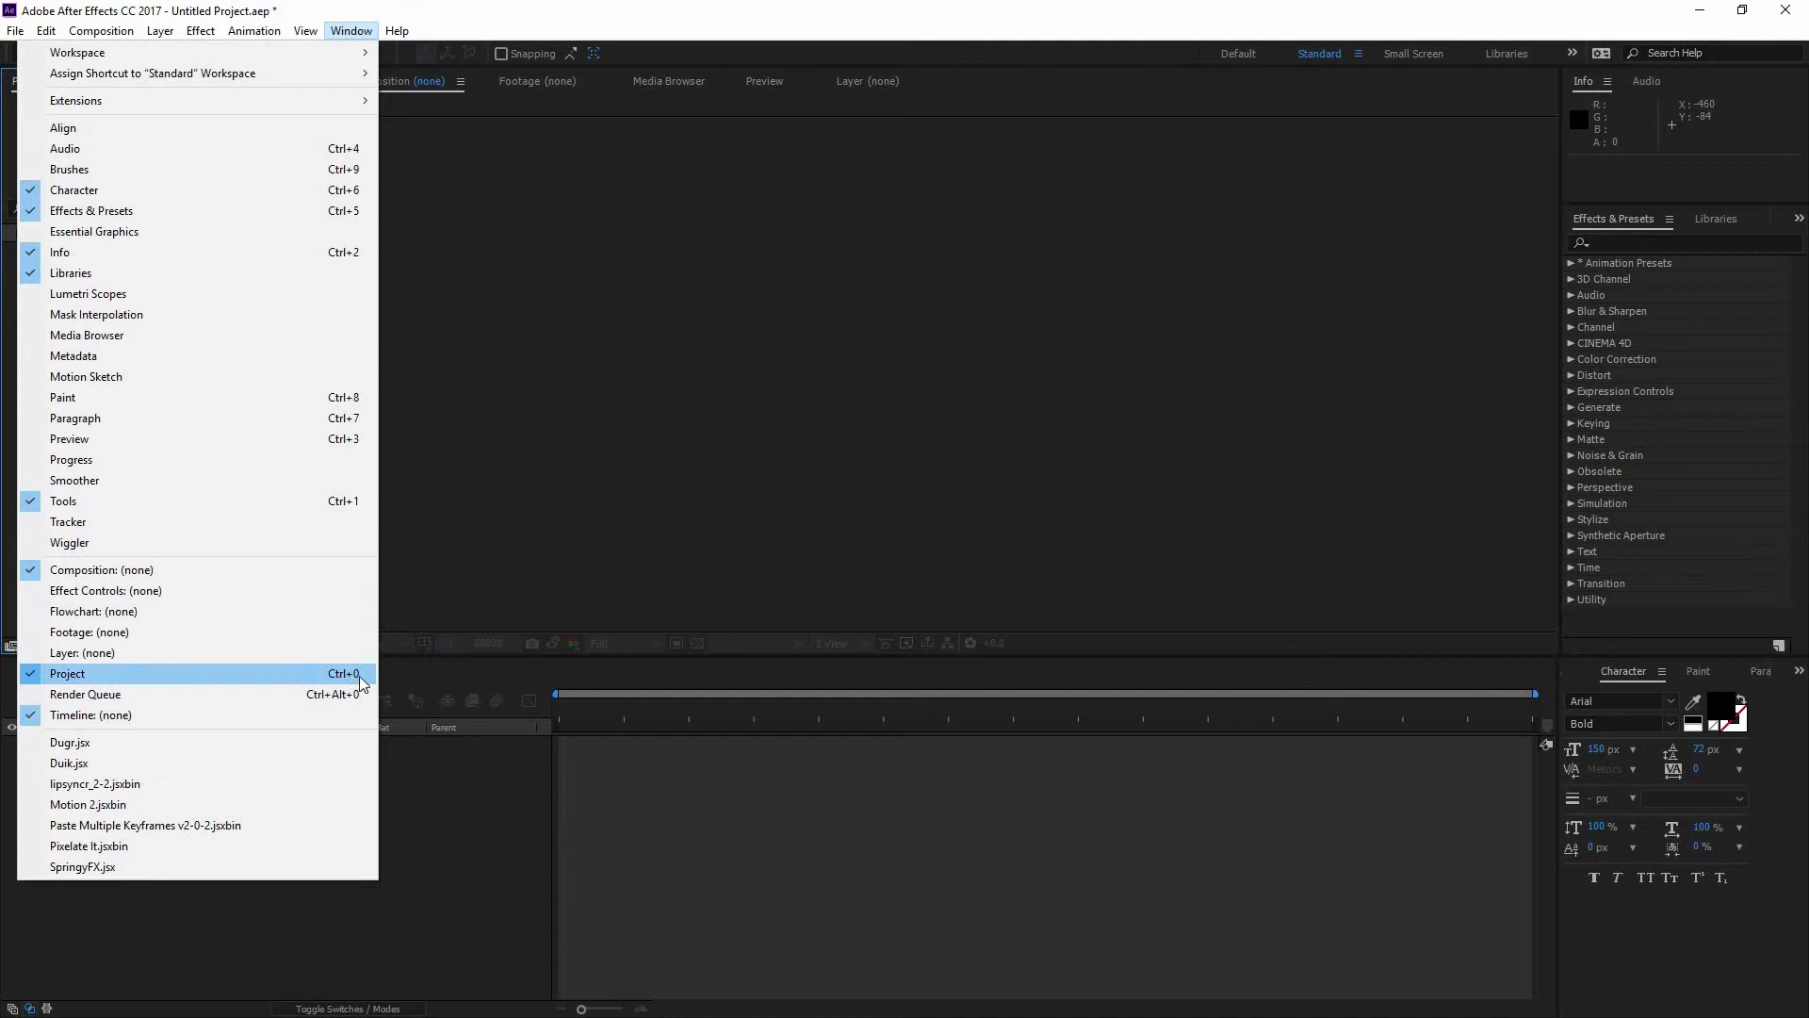
pyautogui.press('Return')
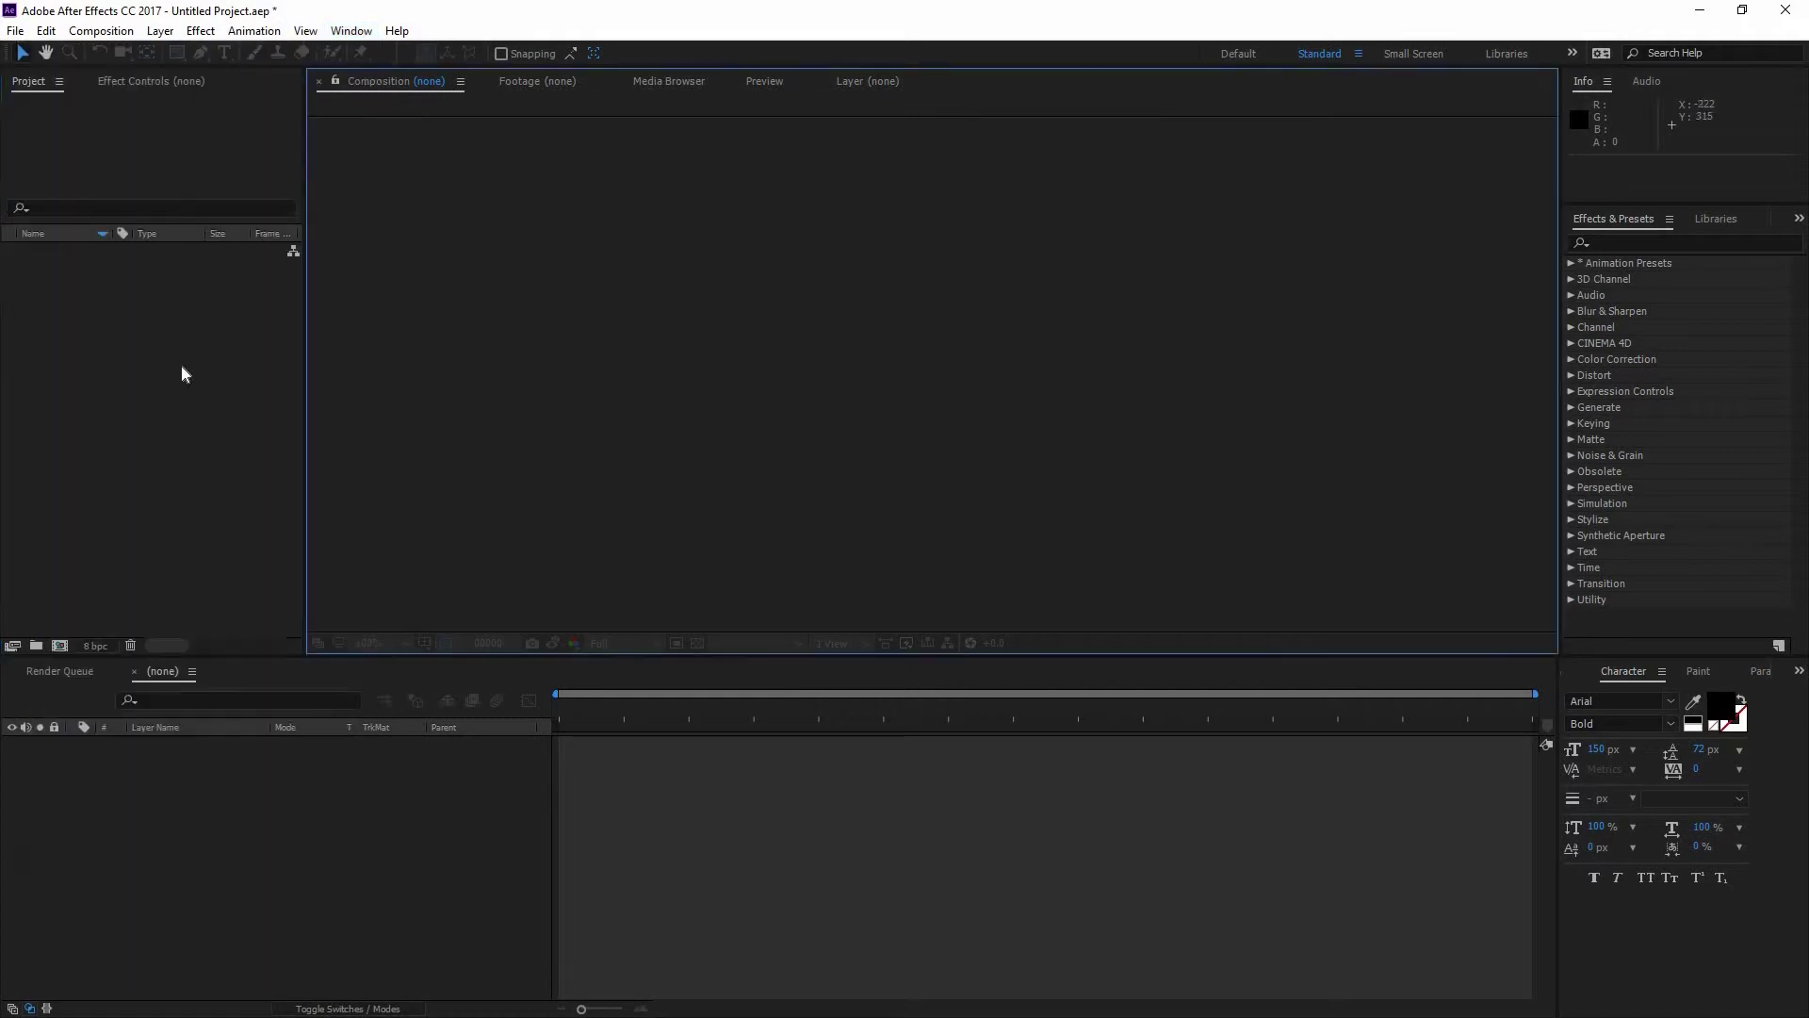
# Create a new 800×600, 30 fps composition named 'Animation' with a white (FFFFFF) background.
pyautogui.click(60, 646)
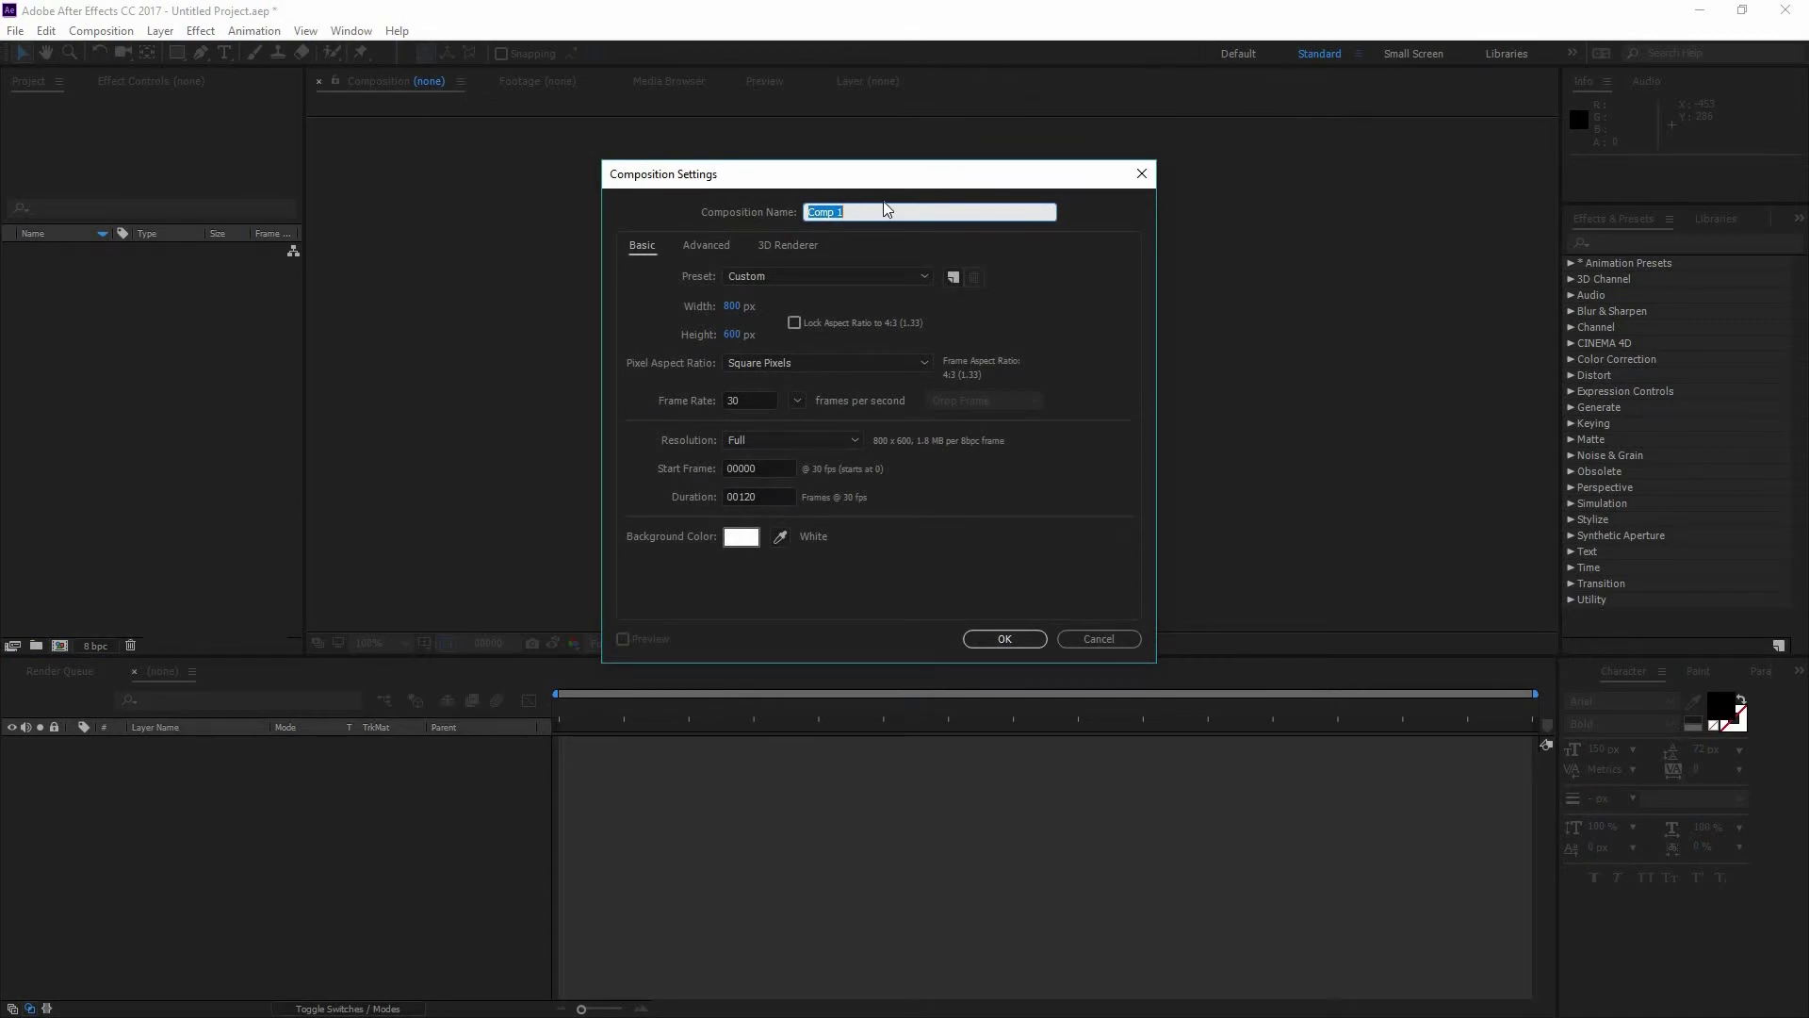
pyautogui.write('Word')
pyautogui.hotkey('ctrl', 'a')
pyautogui.write('A')
pyautogui.click(736, 545)
pyautogui.moveTo(142, 492); pyautogui.dragTo(17, 699)
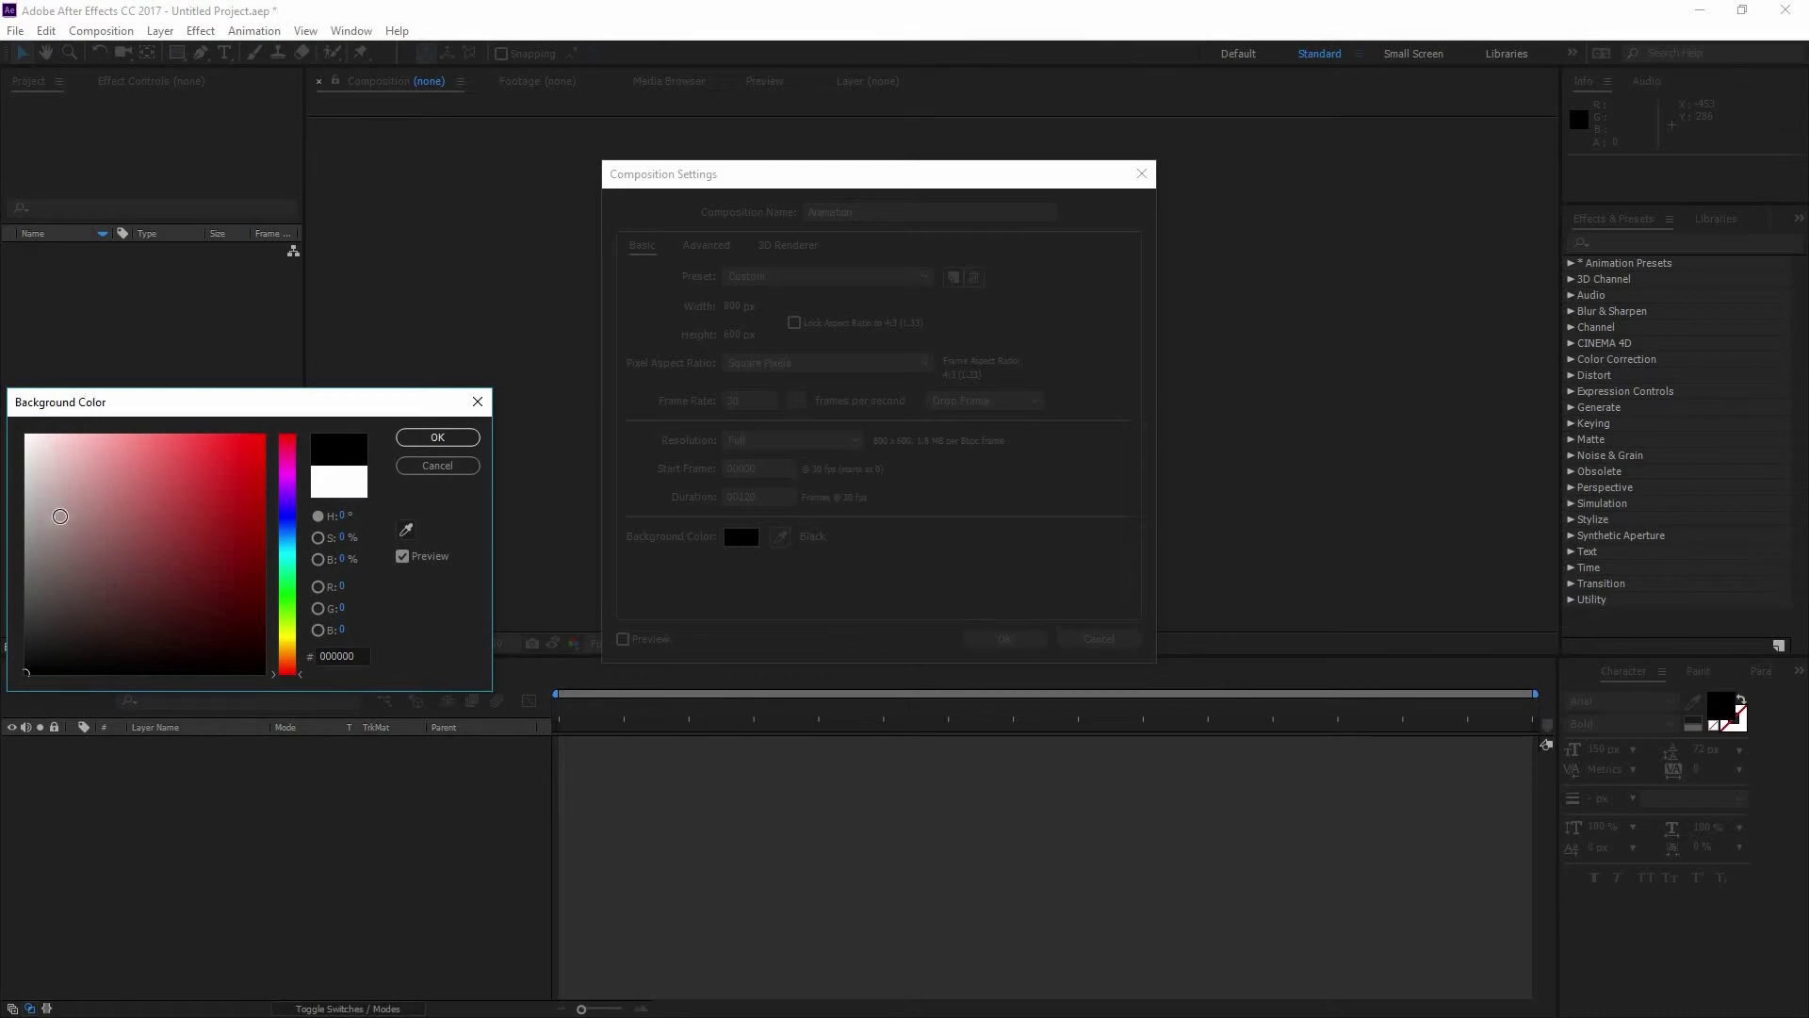
pyautogui.moveTo(74, 454); pyautogui.dragTo(25, 435)
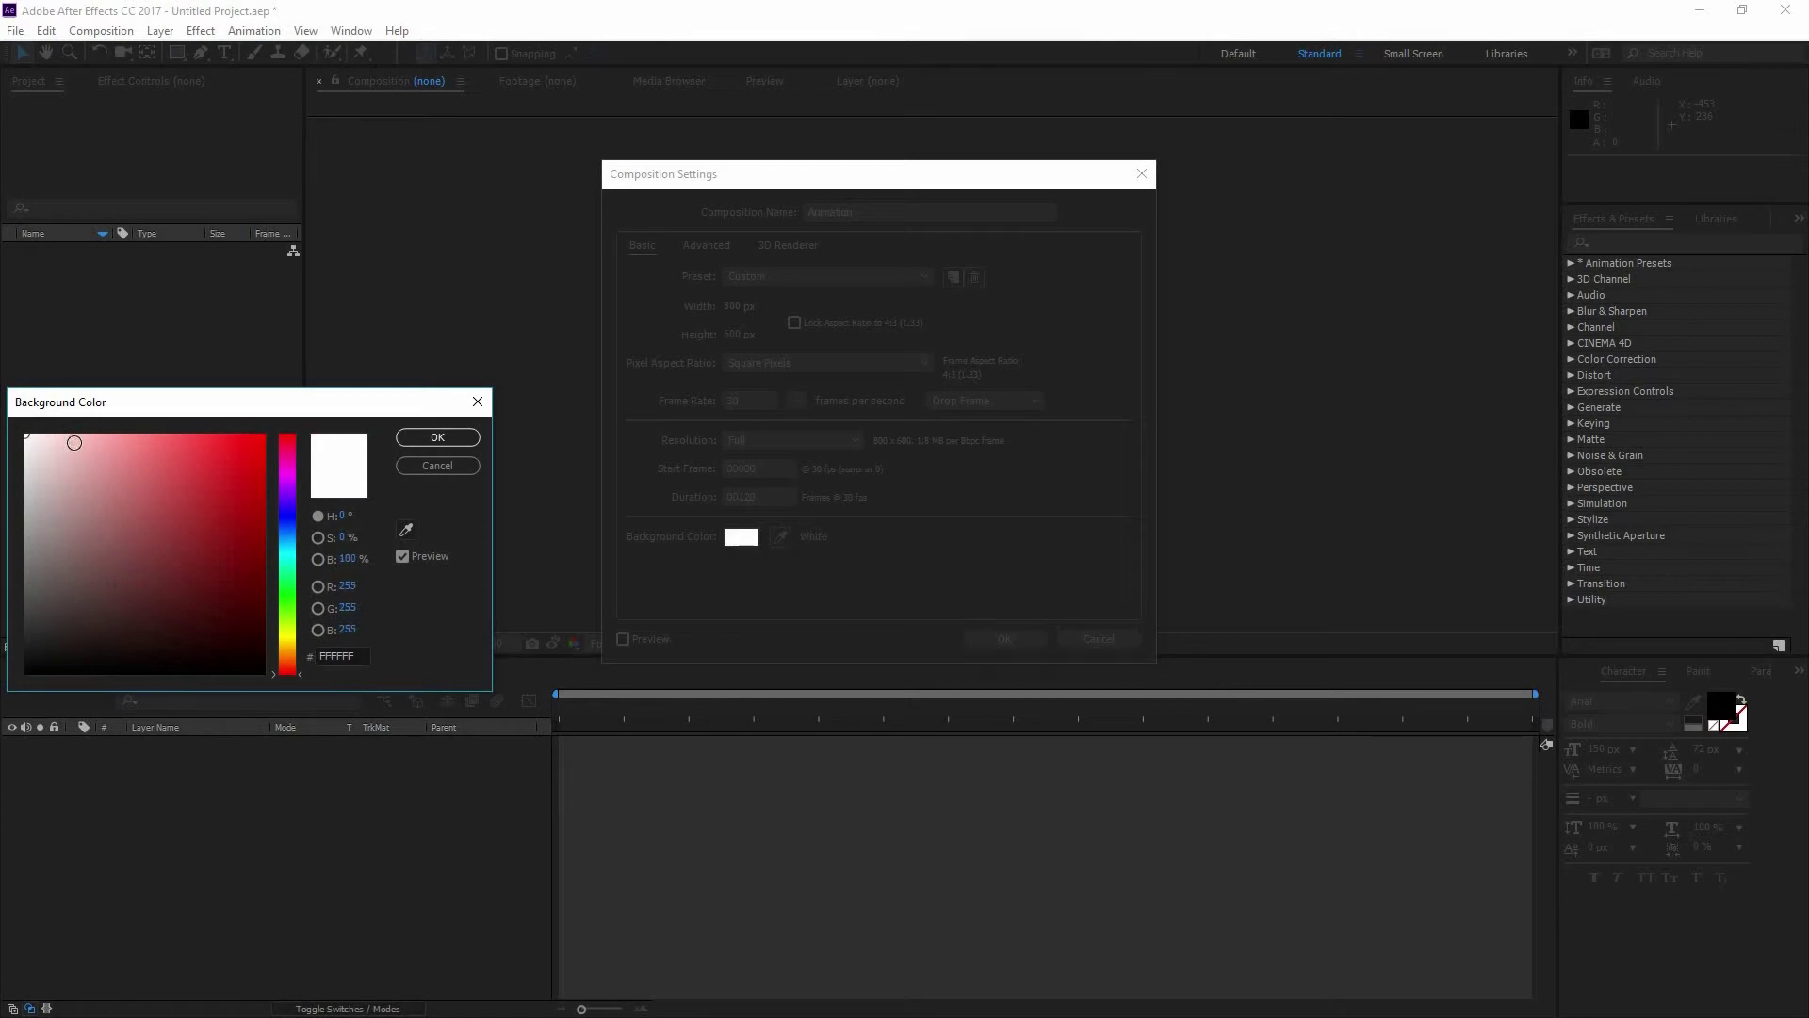
pyautogui.click(428, 438)
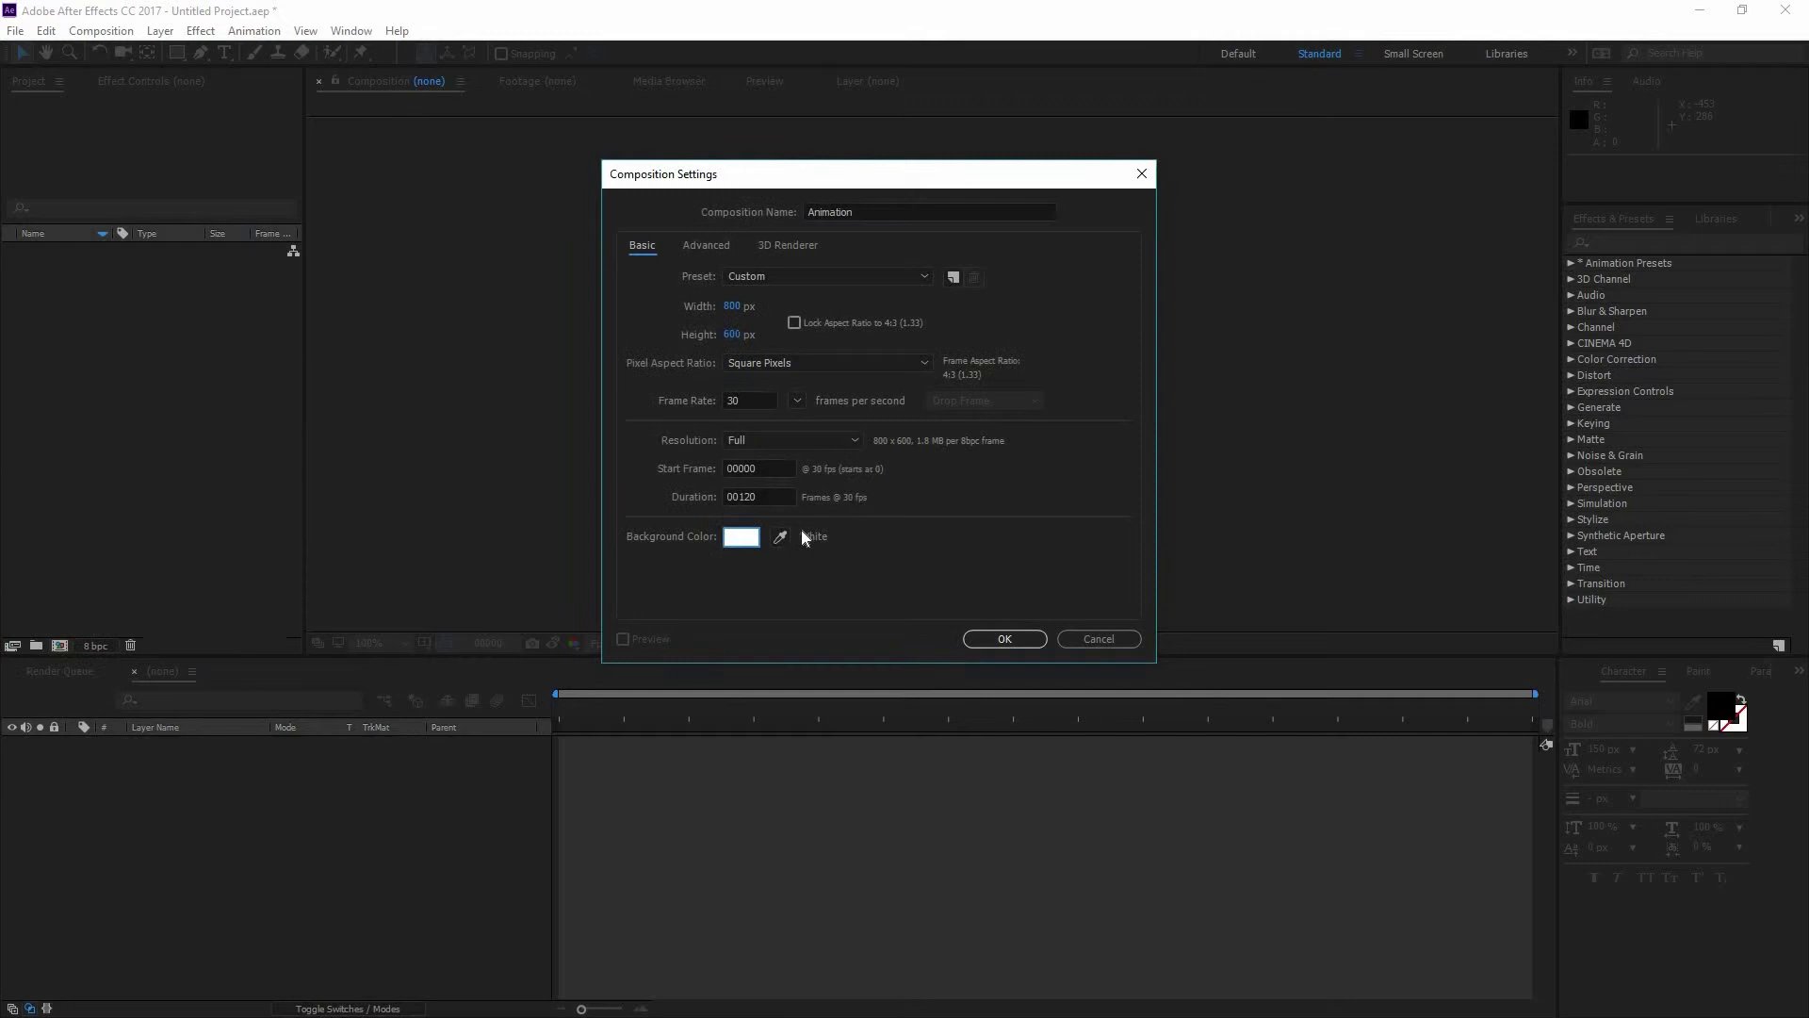
pyautogui.click(997, 647)
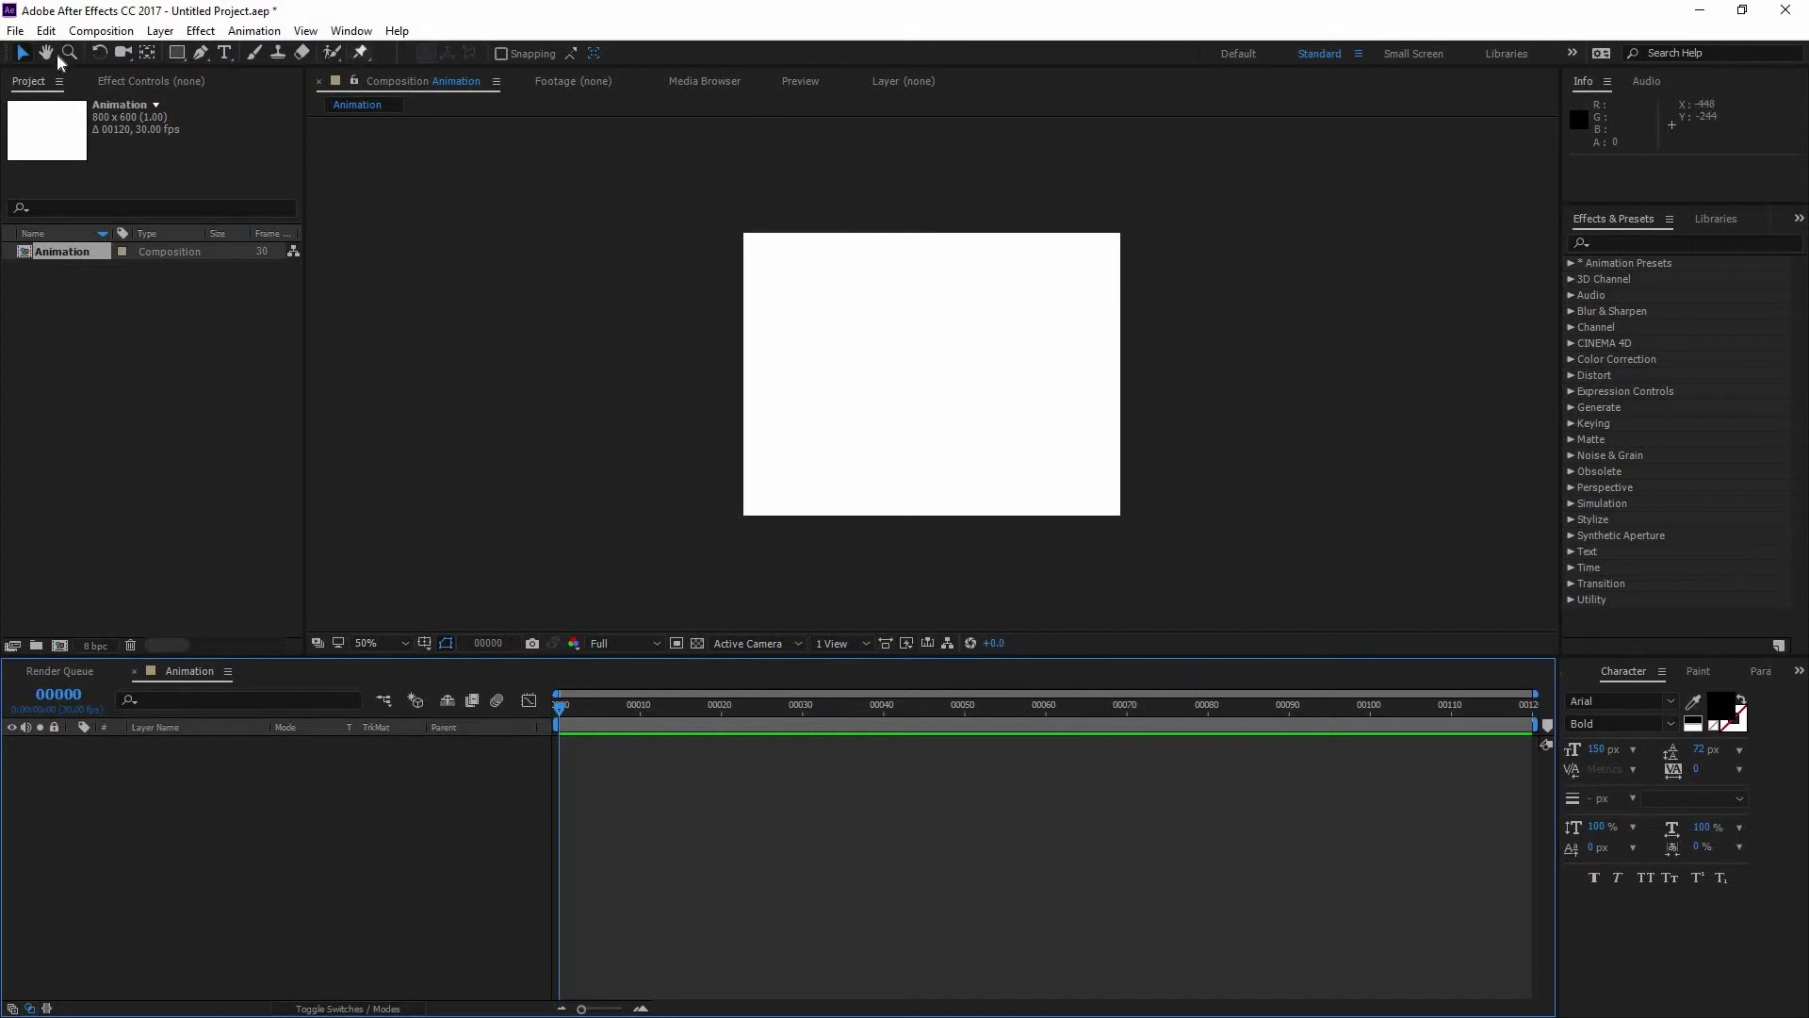
# Add a text layer reading 'Ocean' in the Animation comp.
pyautogui.click(224, 54)
pyautogui.click(816, 377)
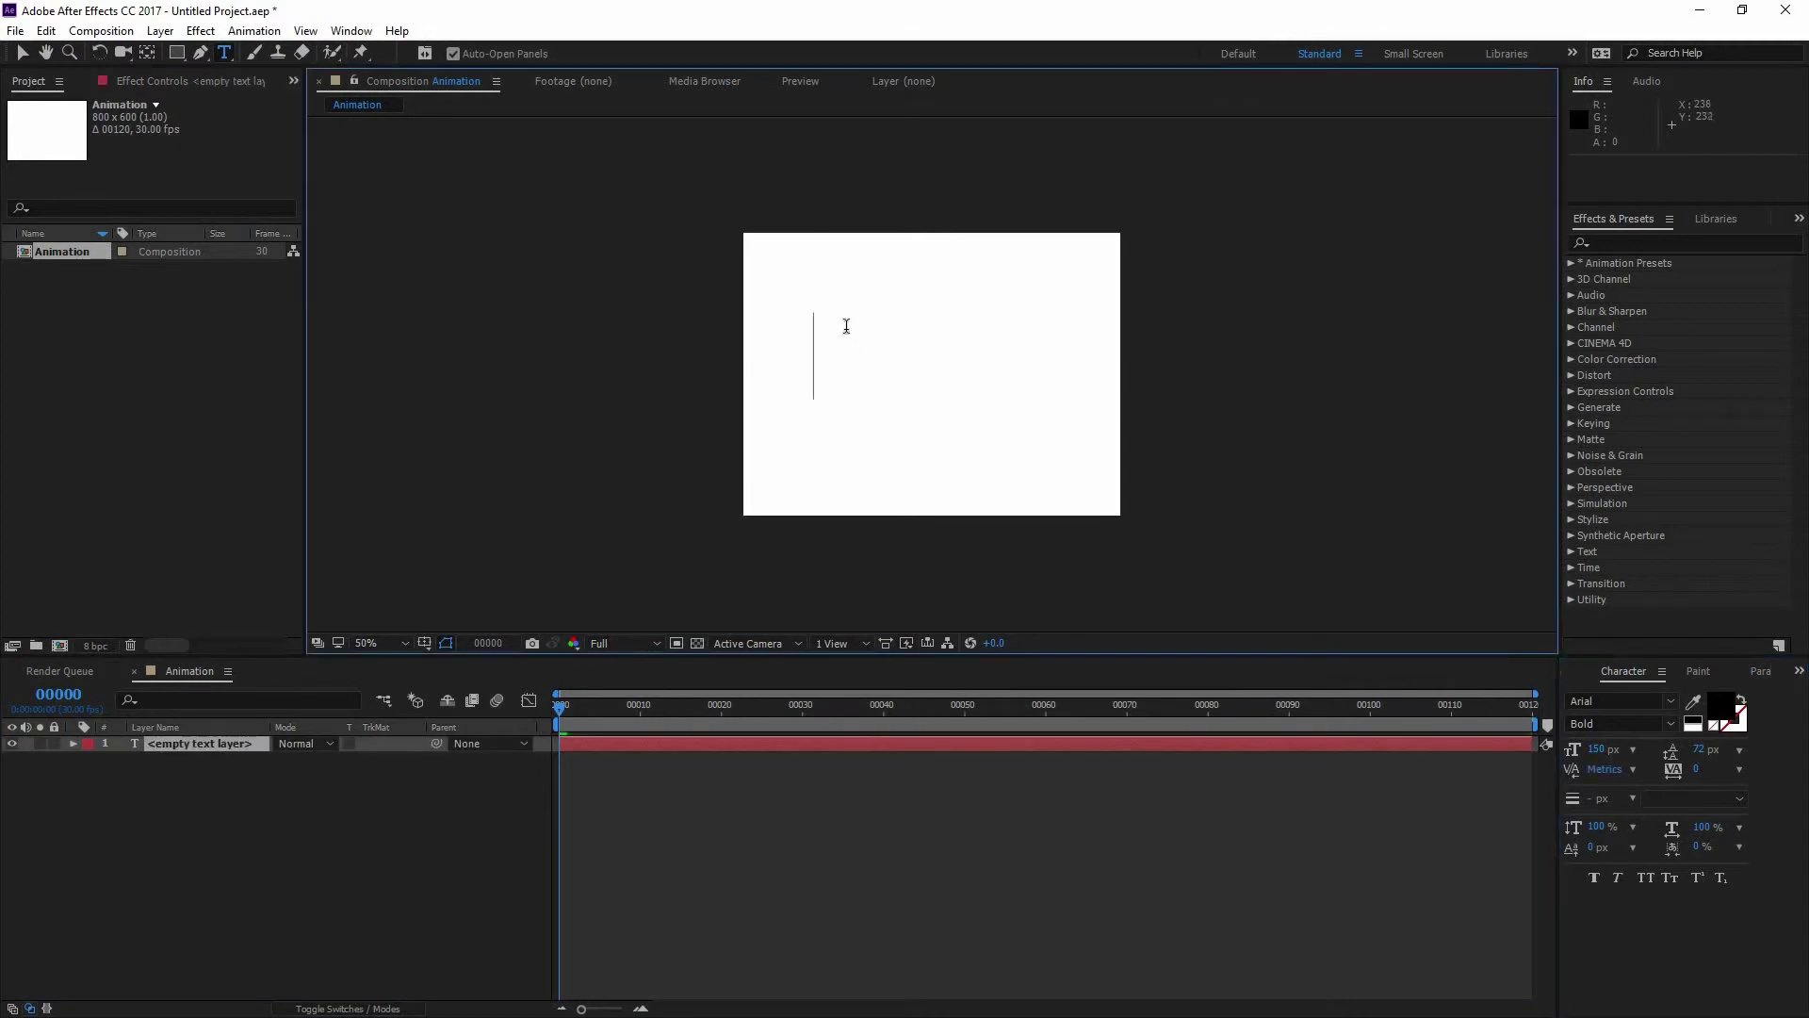
pyautogui.write('Ocean')
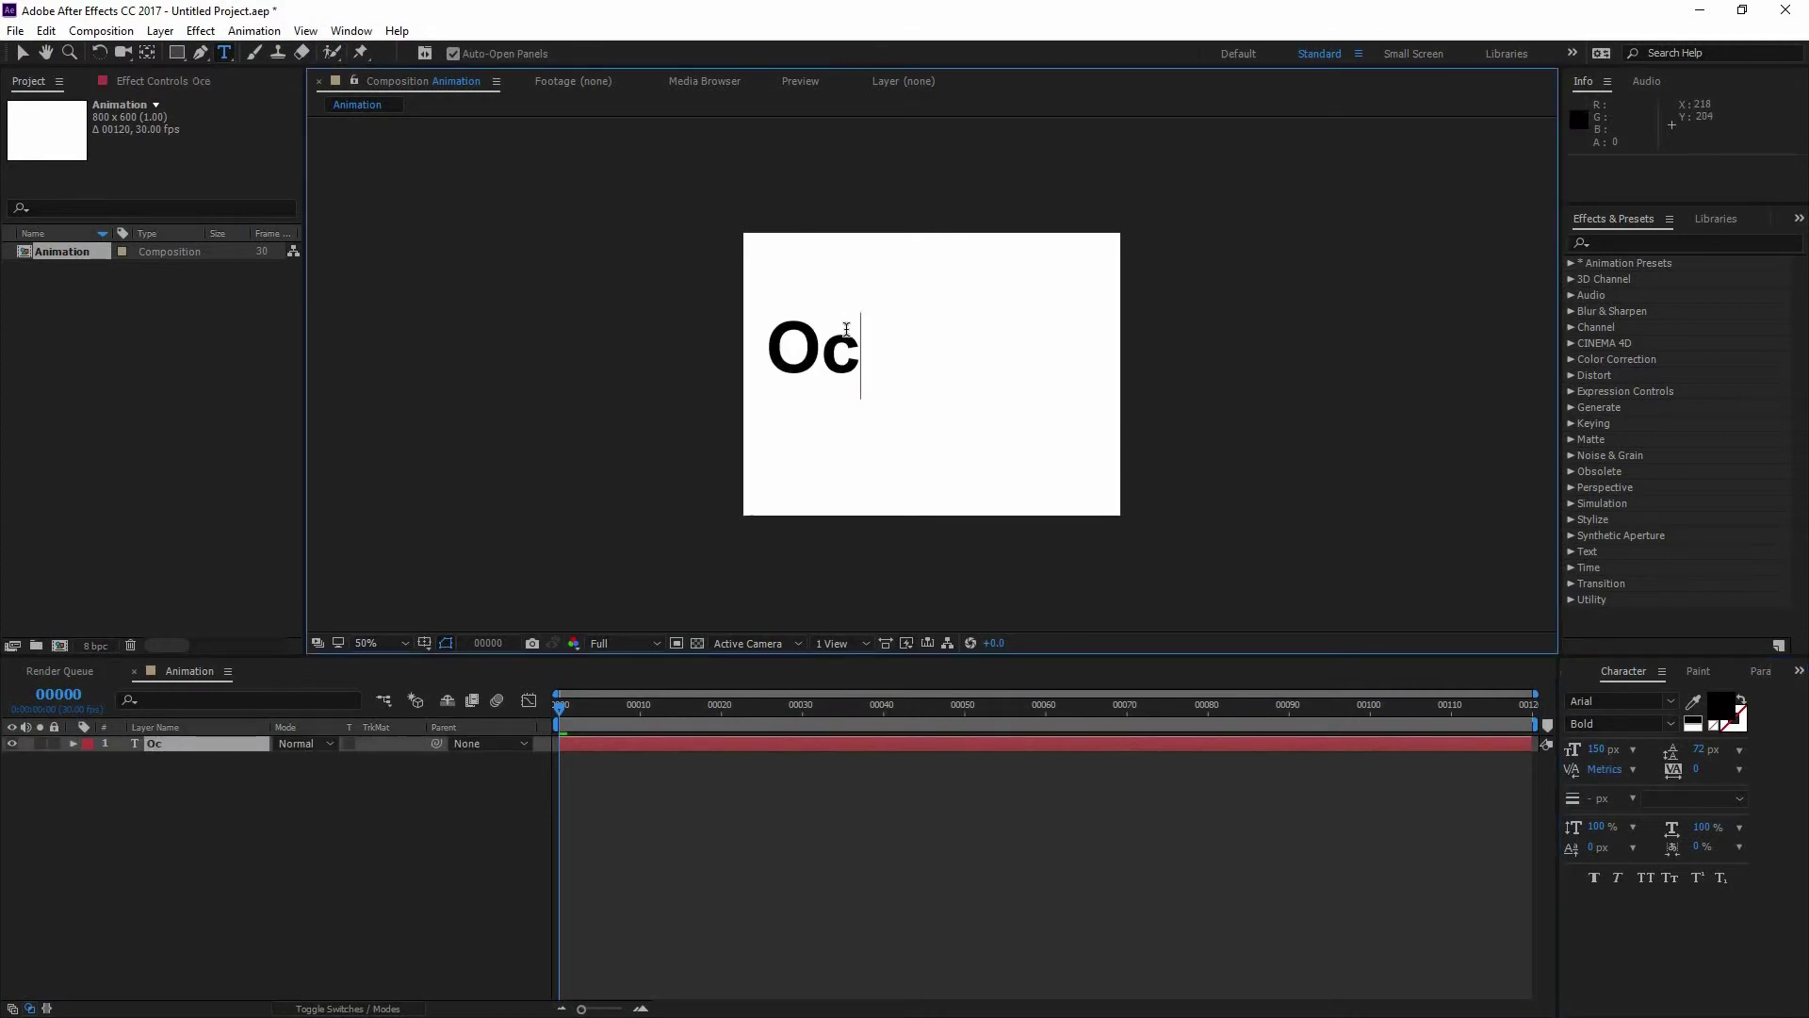
pyautogui.click(23, 53)
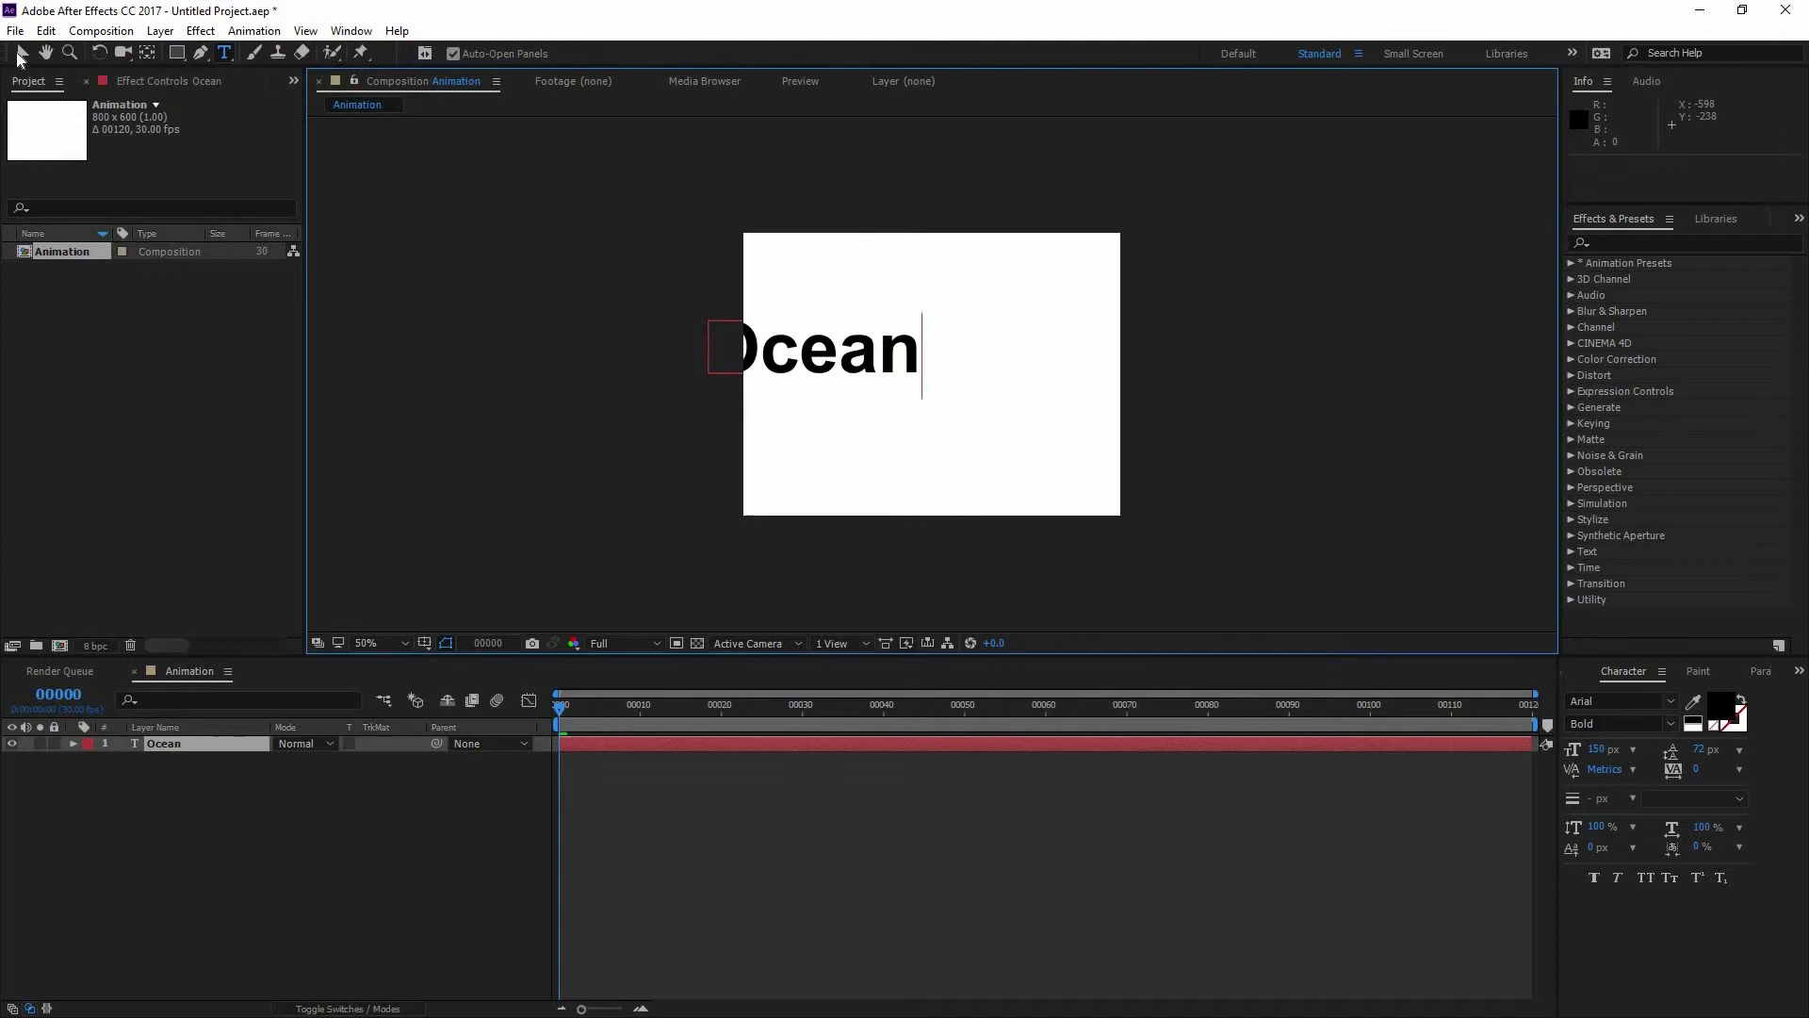
# Centre the Ocean text horizontally and vertically with the Align panel.
pyautogui.moveTo(905, 350); pyautogui.dragTo(1003, 359)
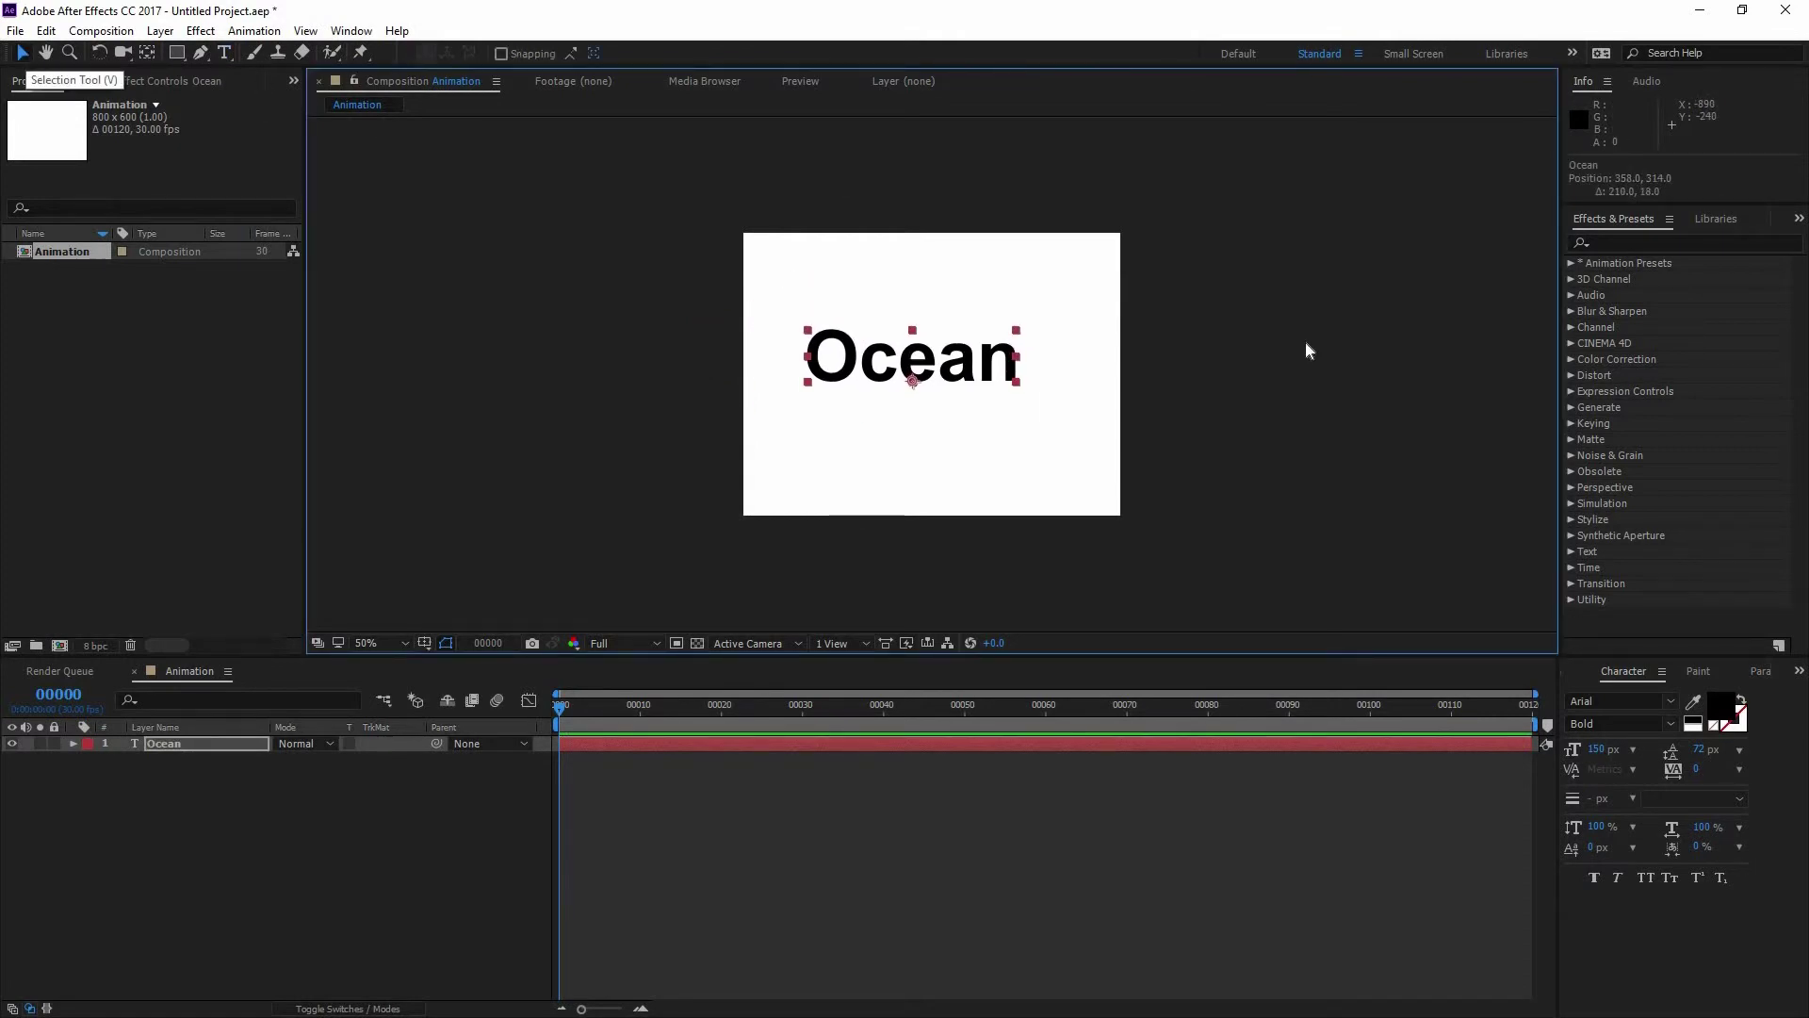
pyautogui.moveTo(943, 367); pyautogui.dragTo(1002, 417)
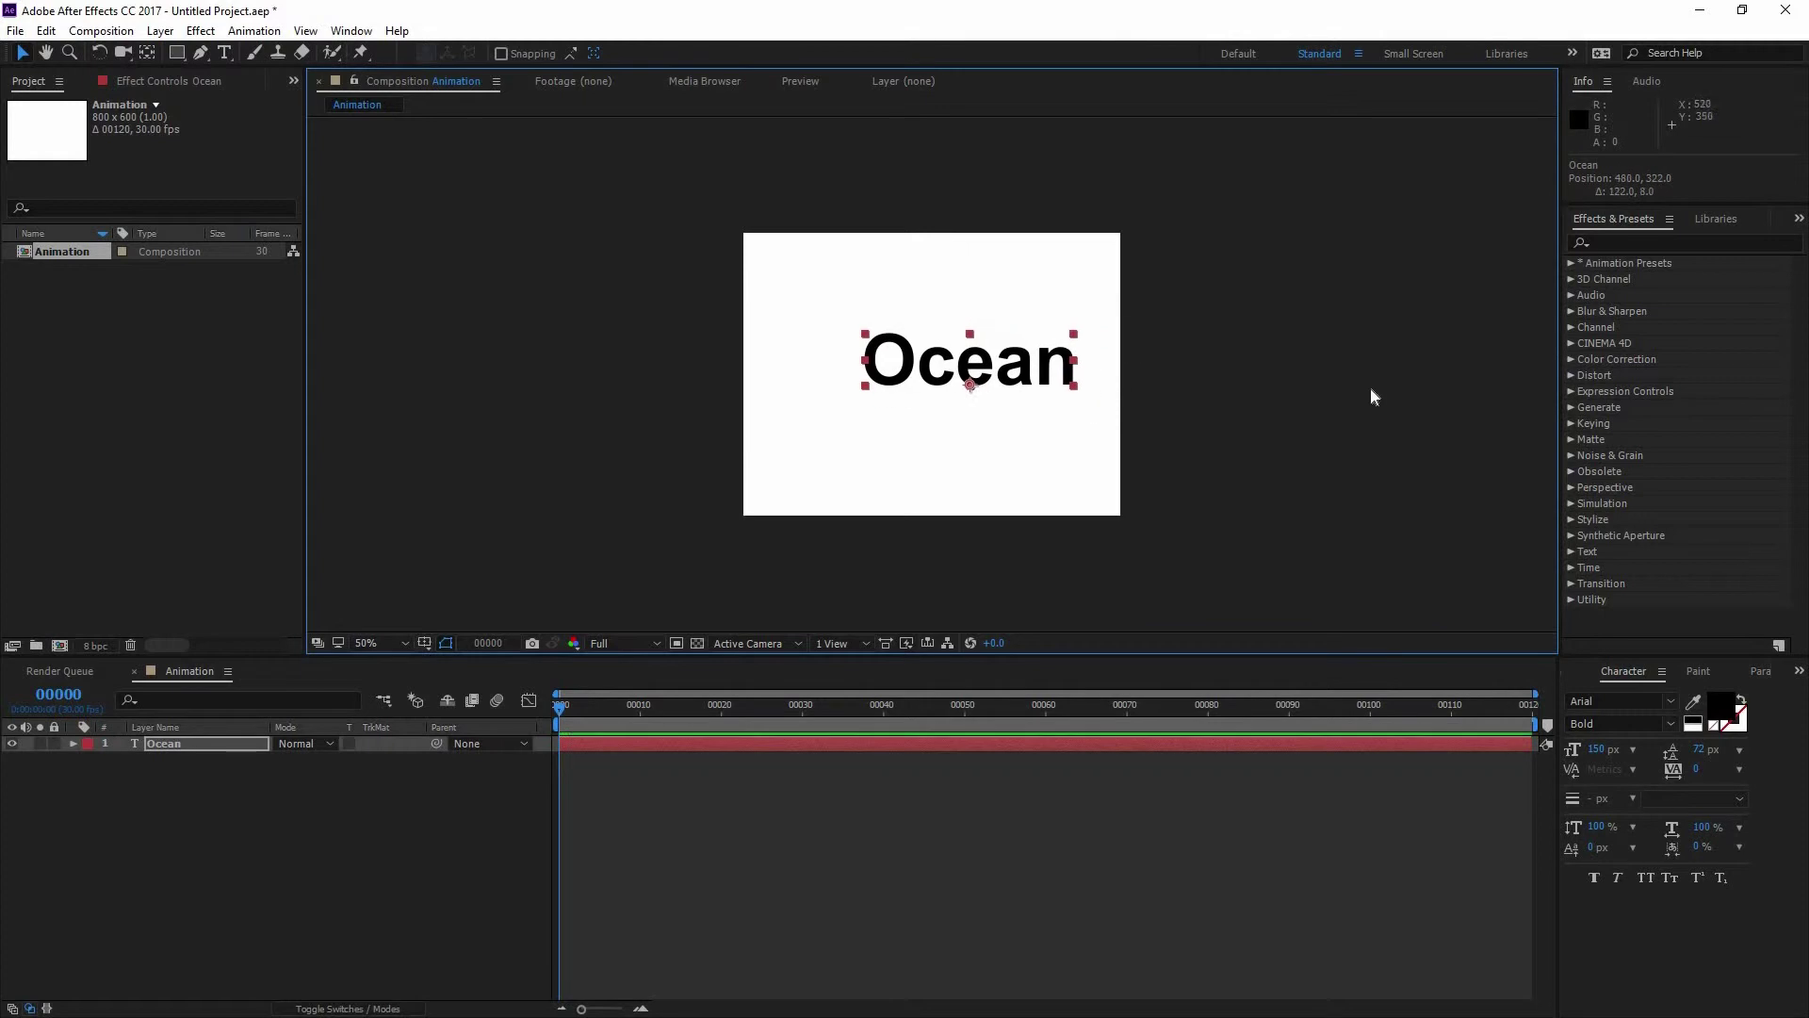
pyautogui.click(353, 39)
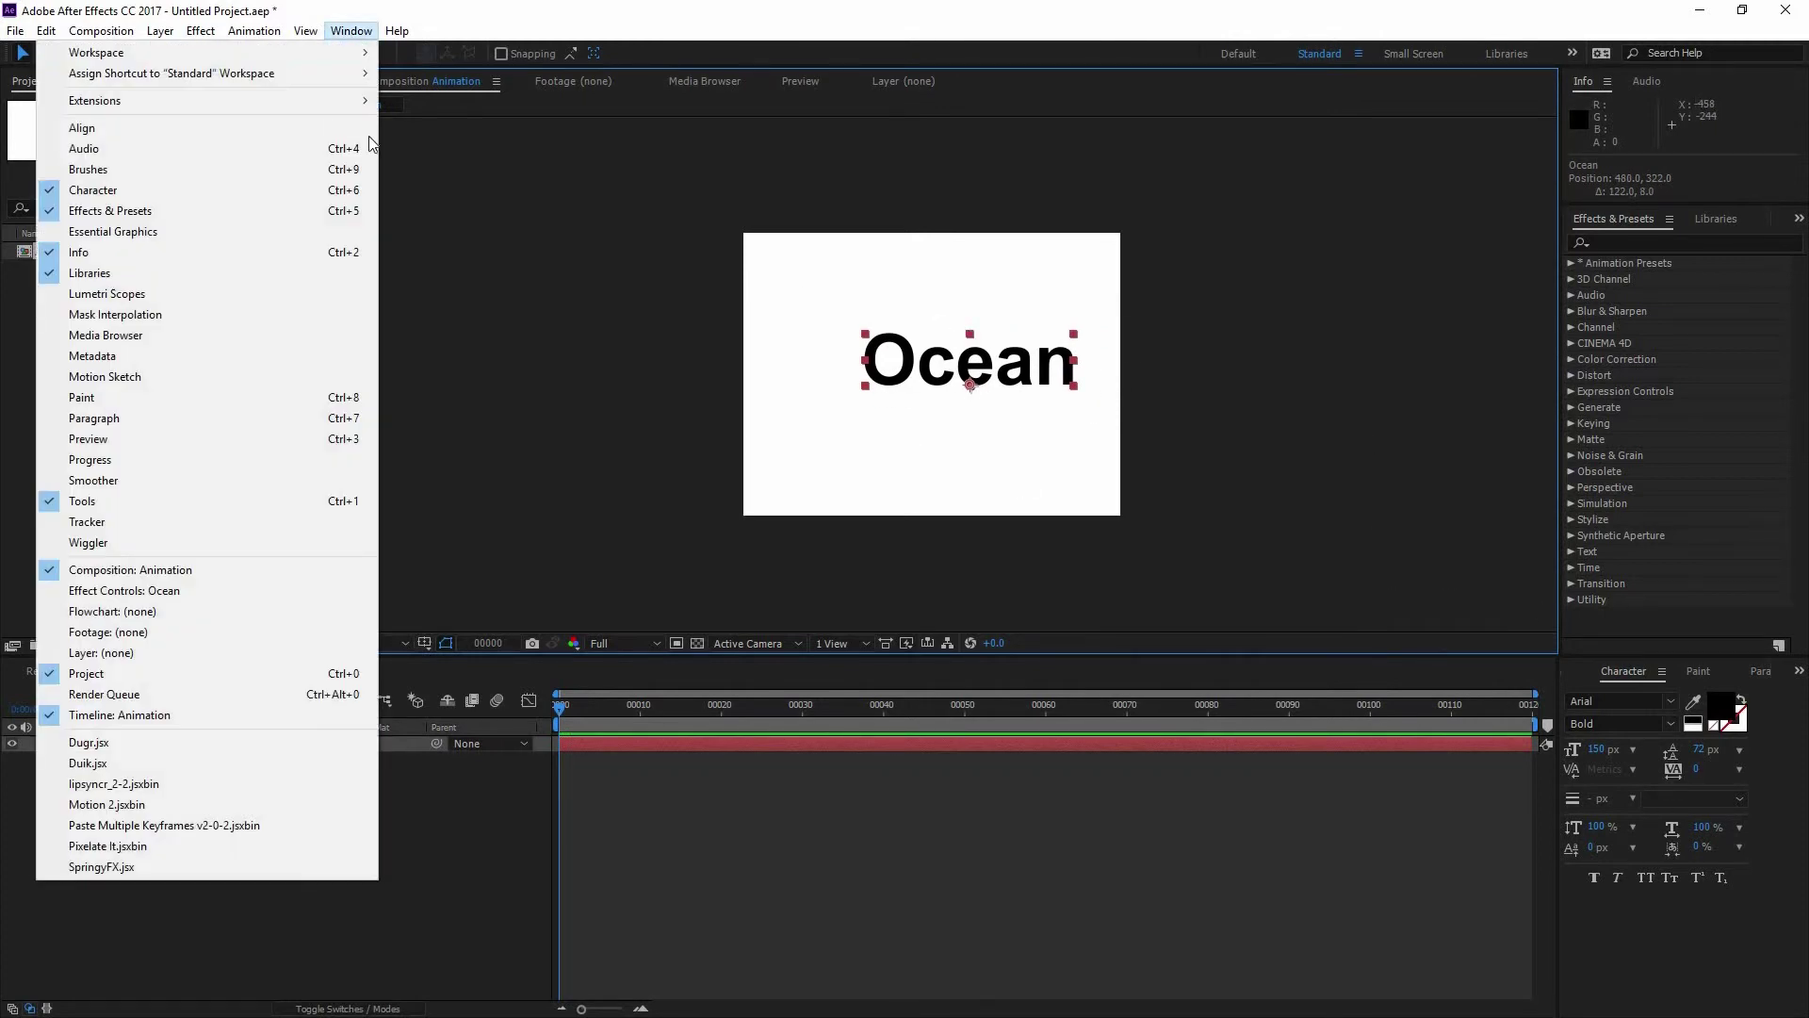
pyautogui.click(267, 137)
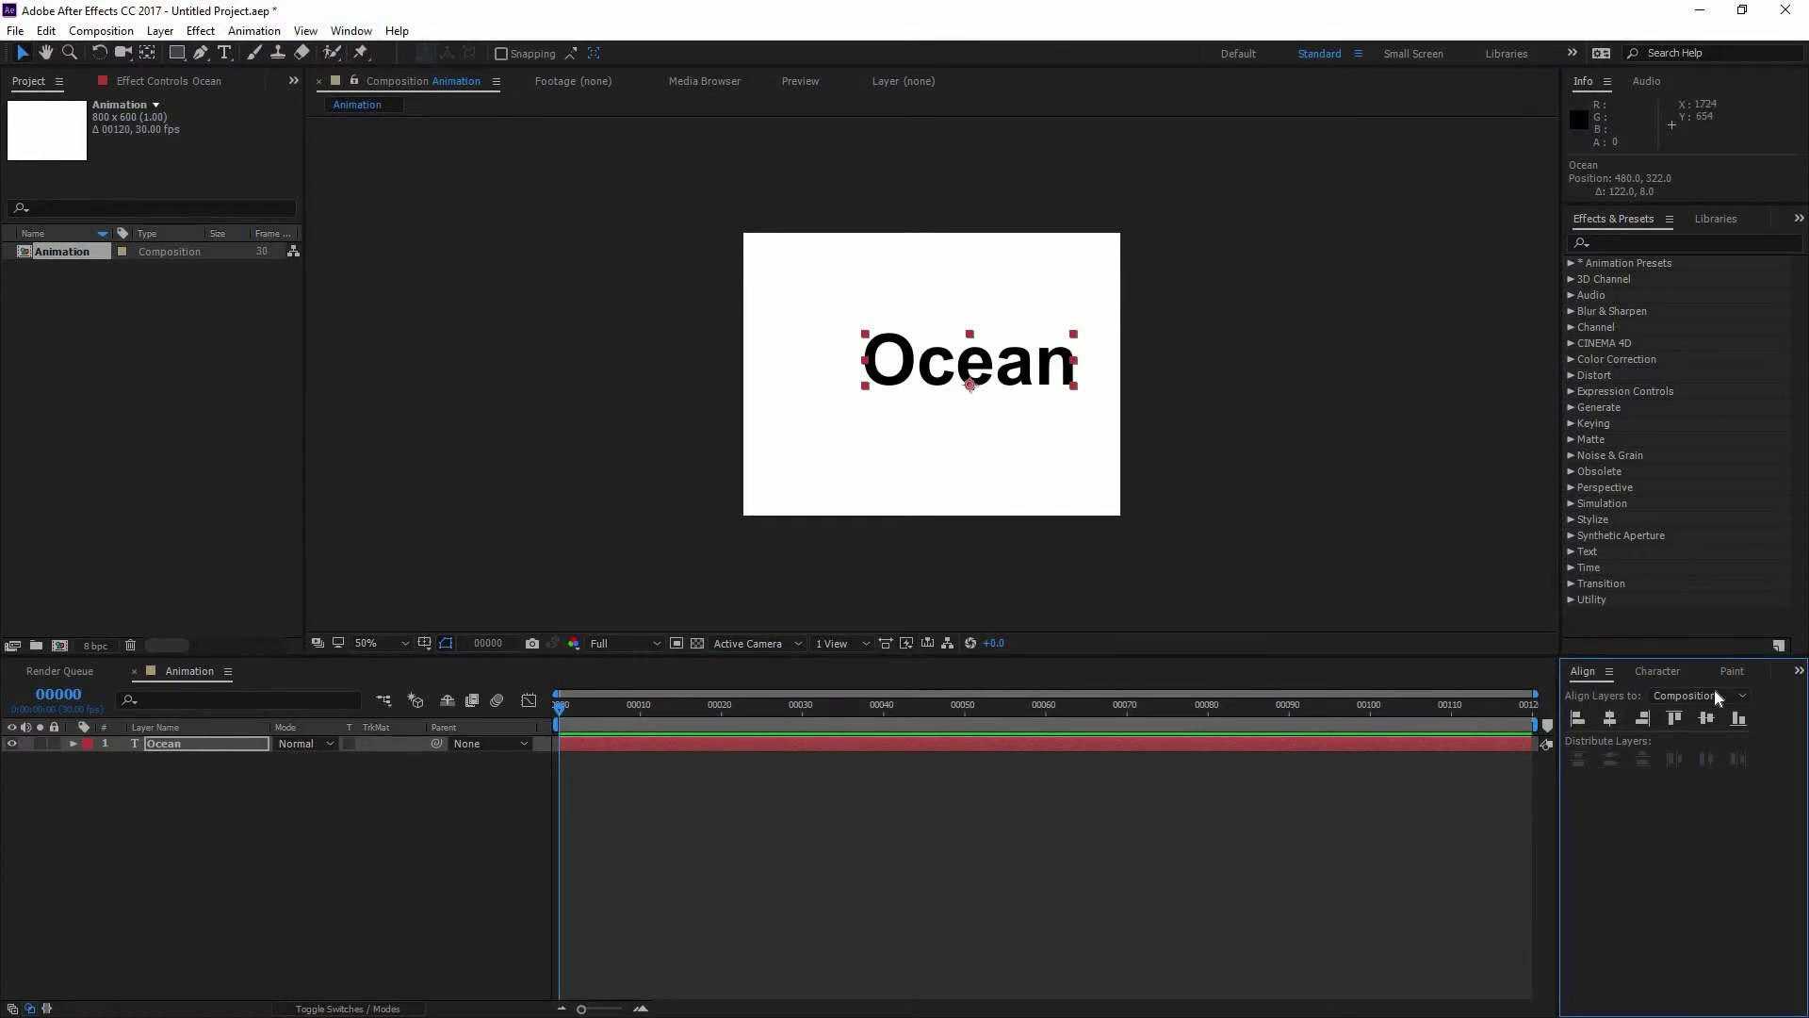
pyautogui.click(1611, 719)
pyautogui.click(1708, 720)
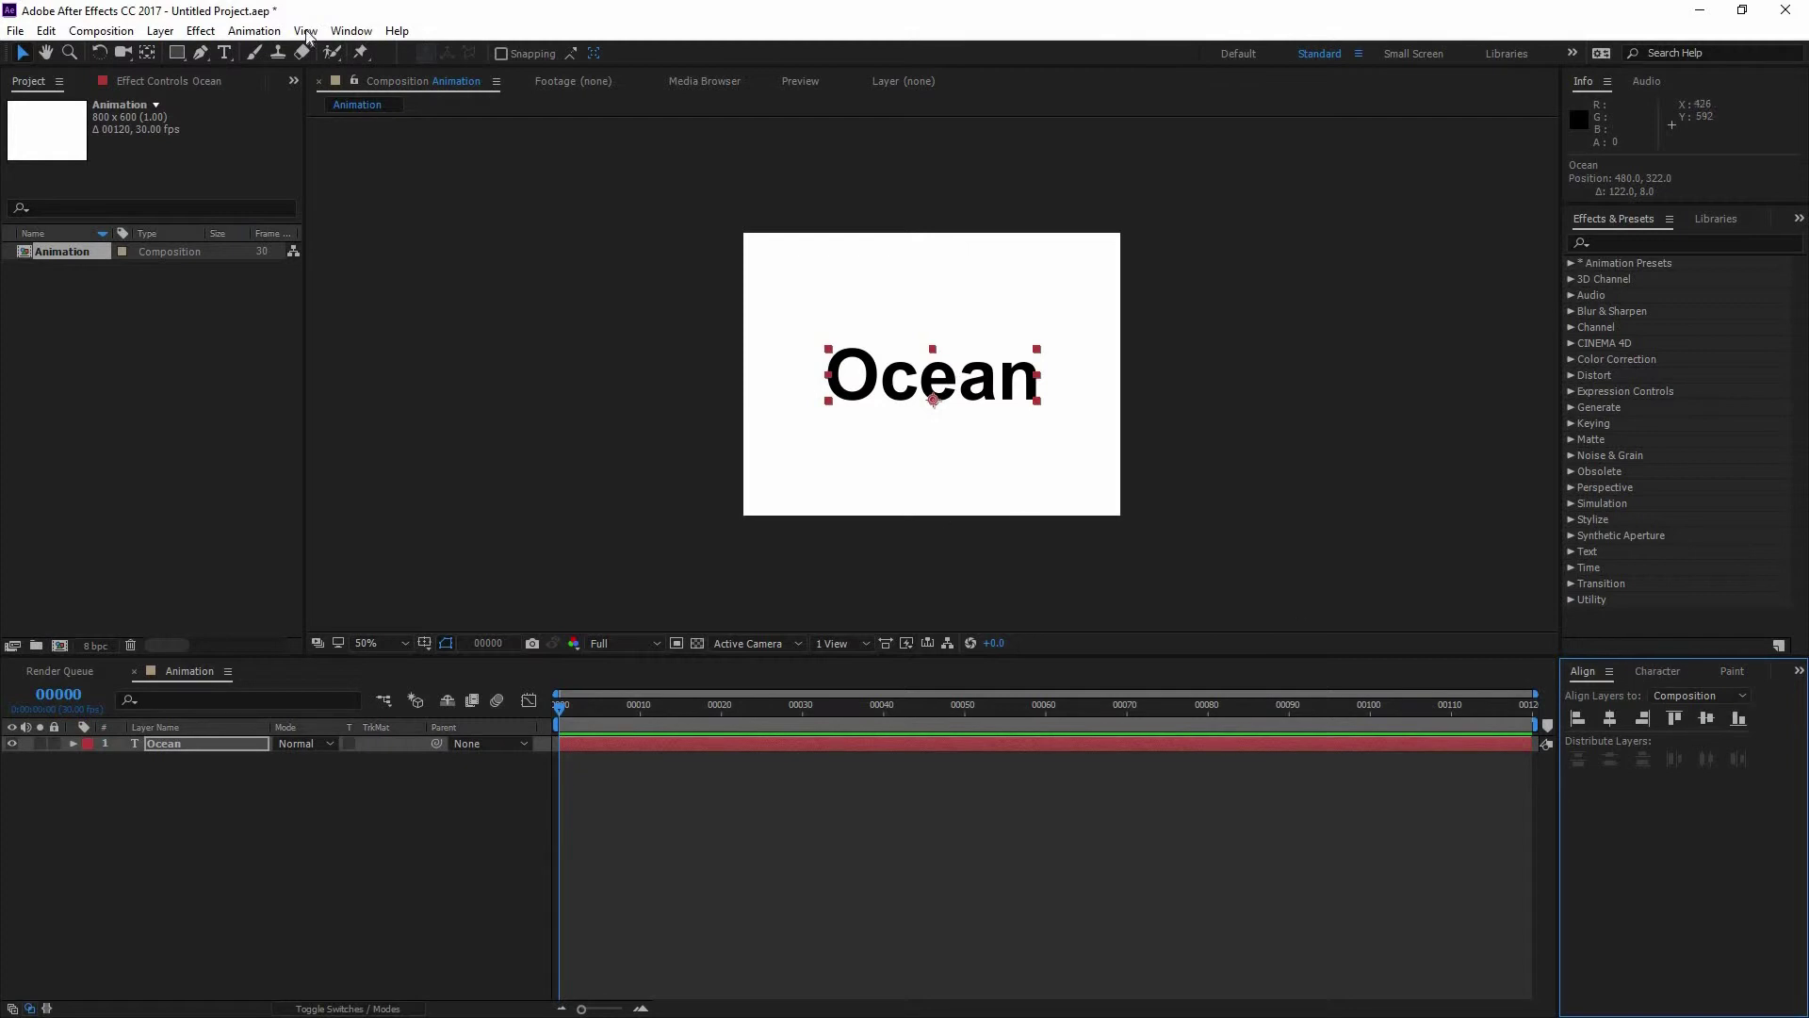
# Set the Ocean text's font to Comfortaa in the Character panel and view the comp at 100%.
pyautogui.click(351, 31)
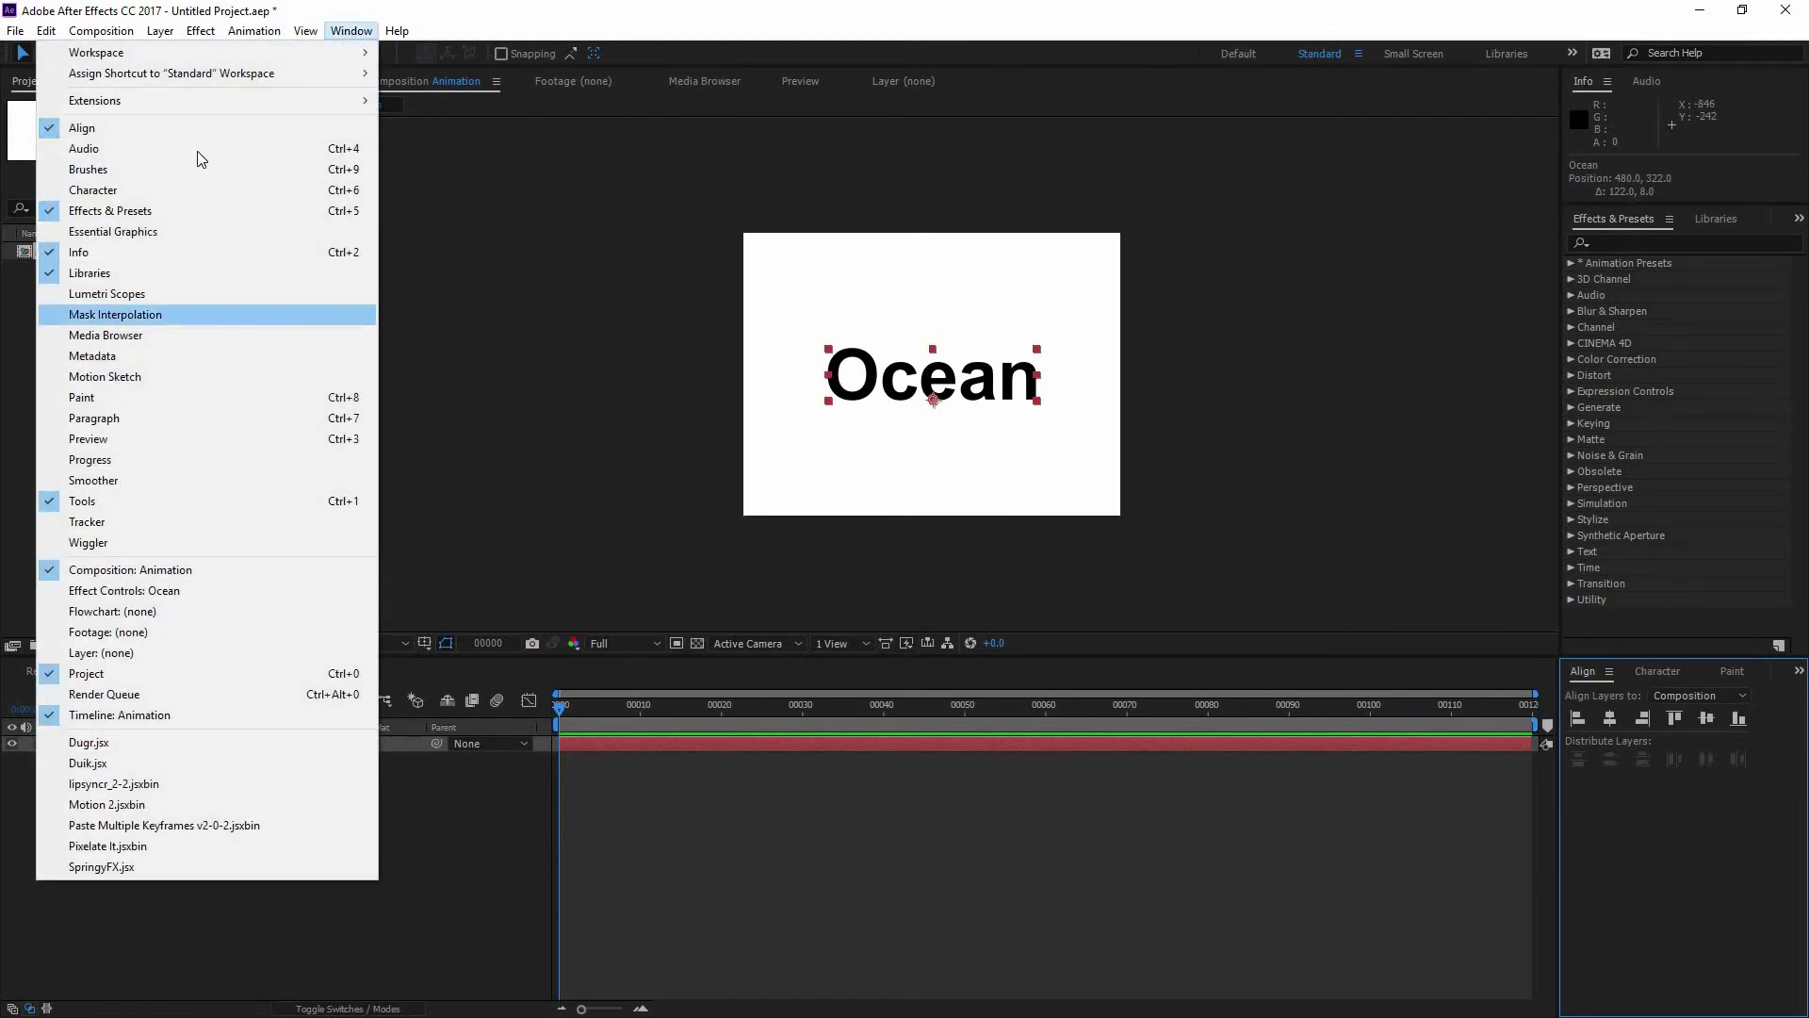
pyautogui.click(172, 191)
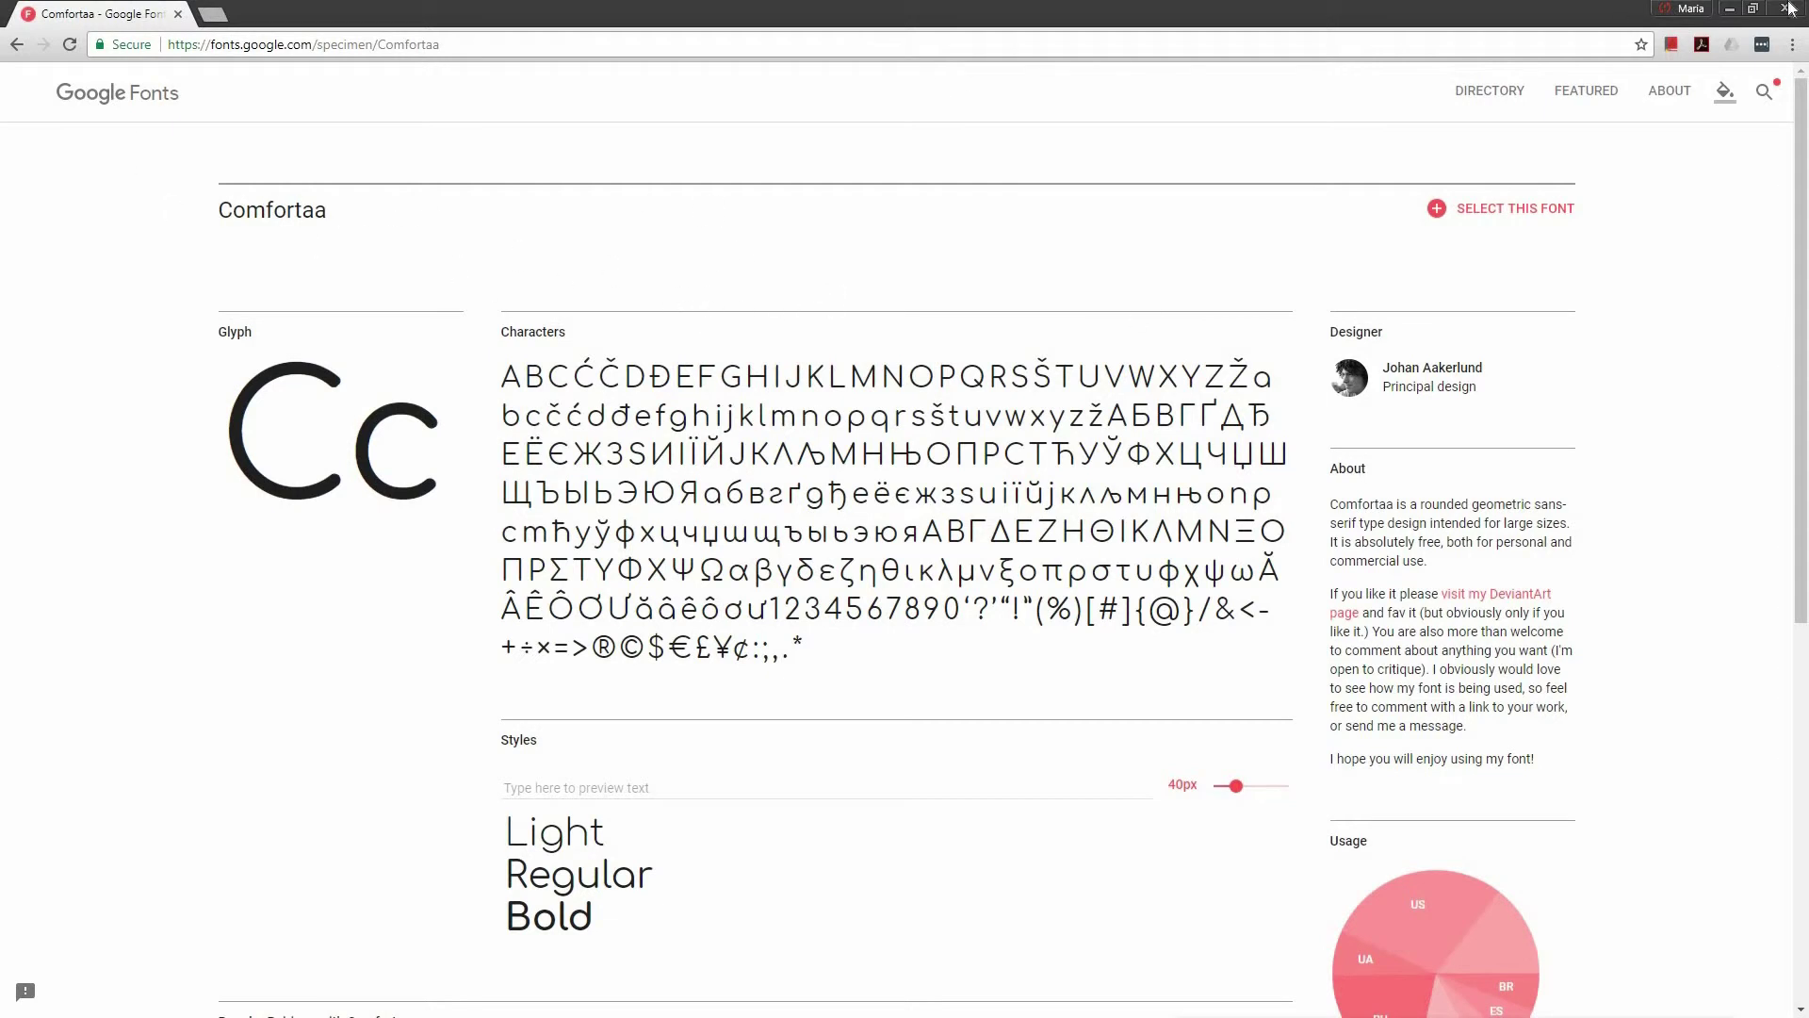
pyautogui.click(1729, 9)
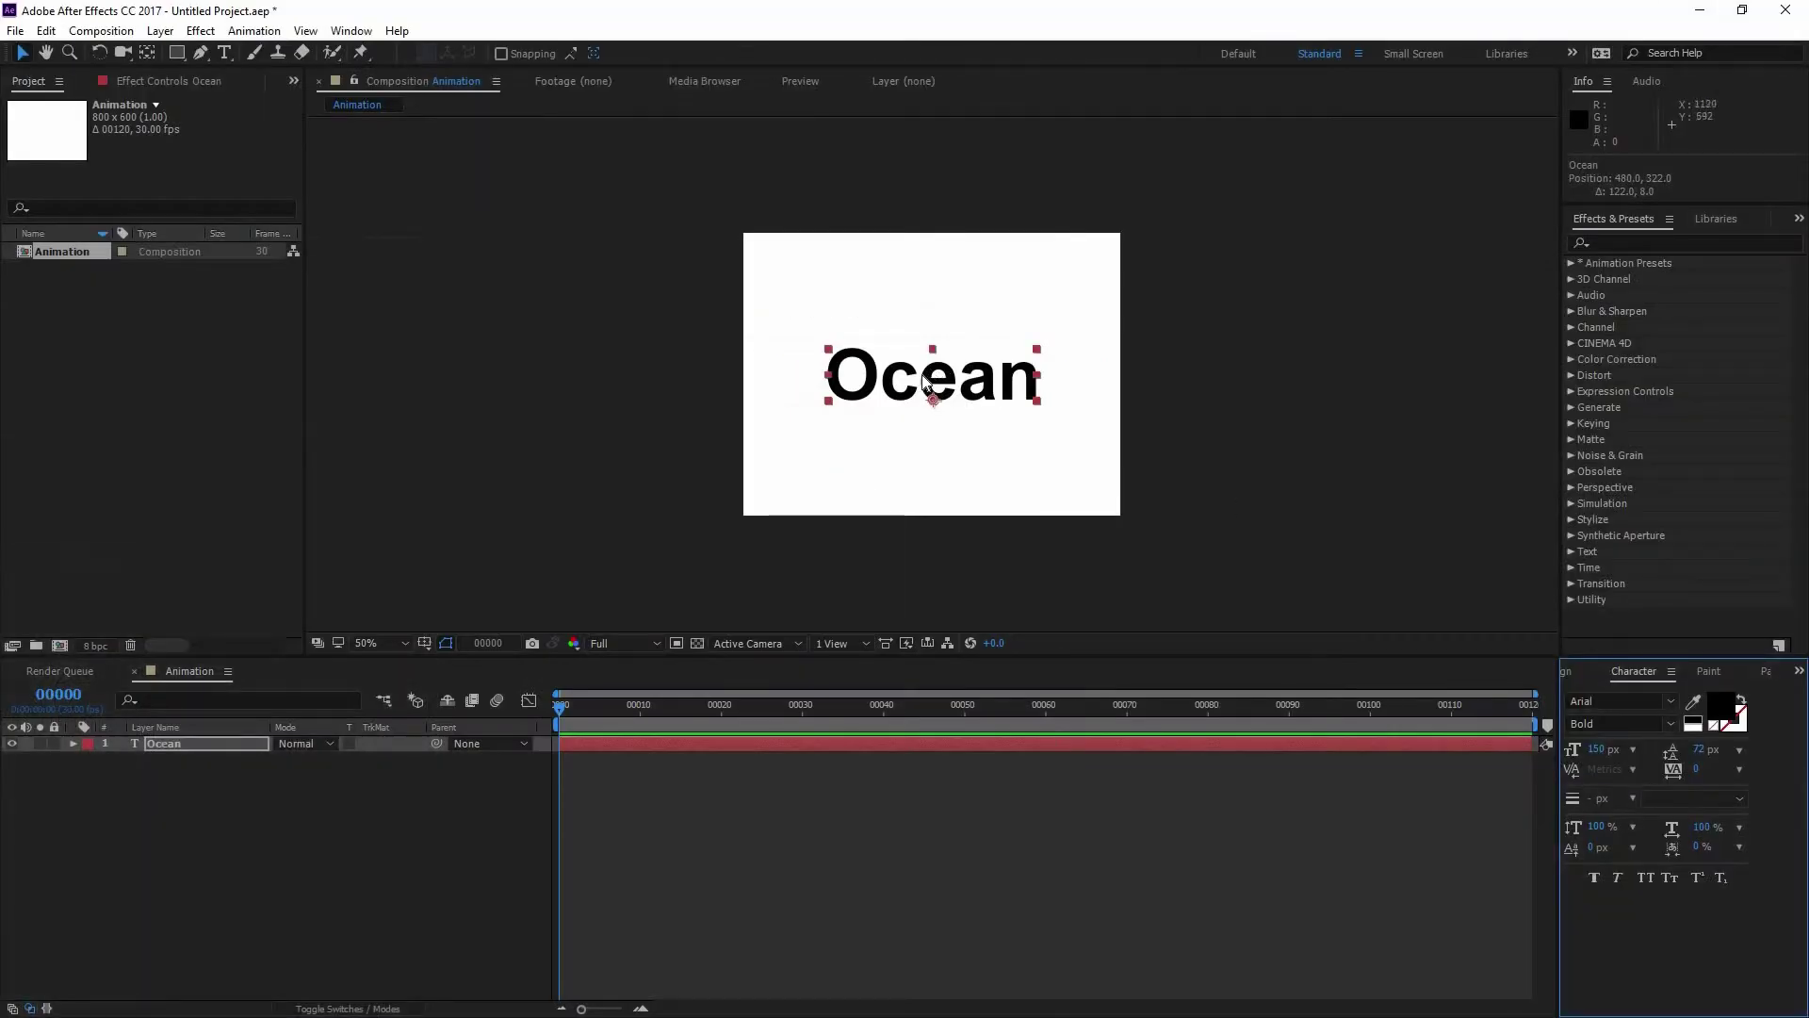
pyautogui.doubleClick(926, 381)
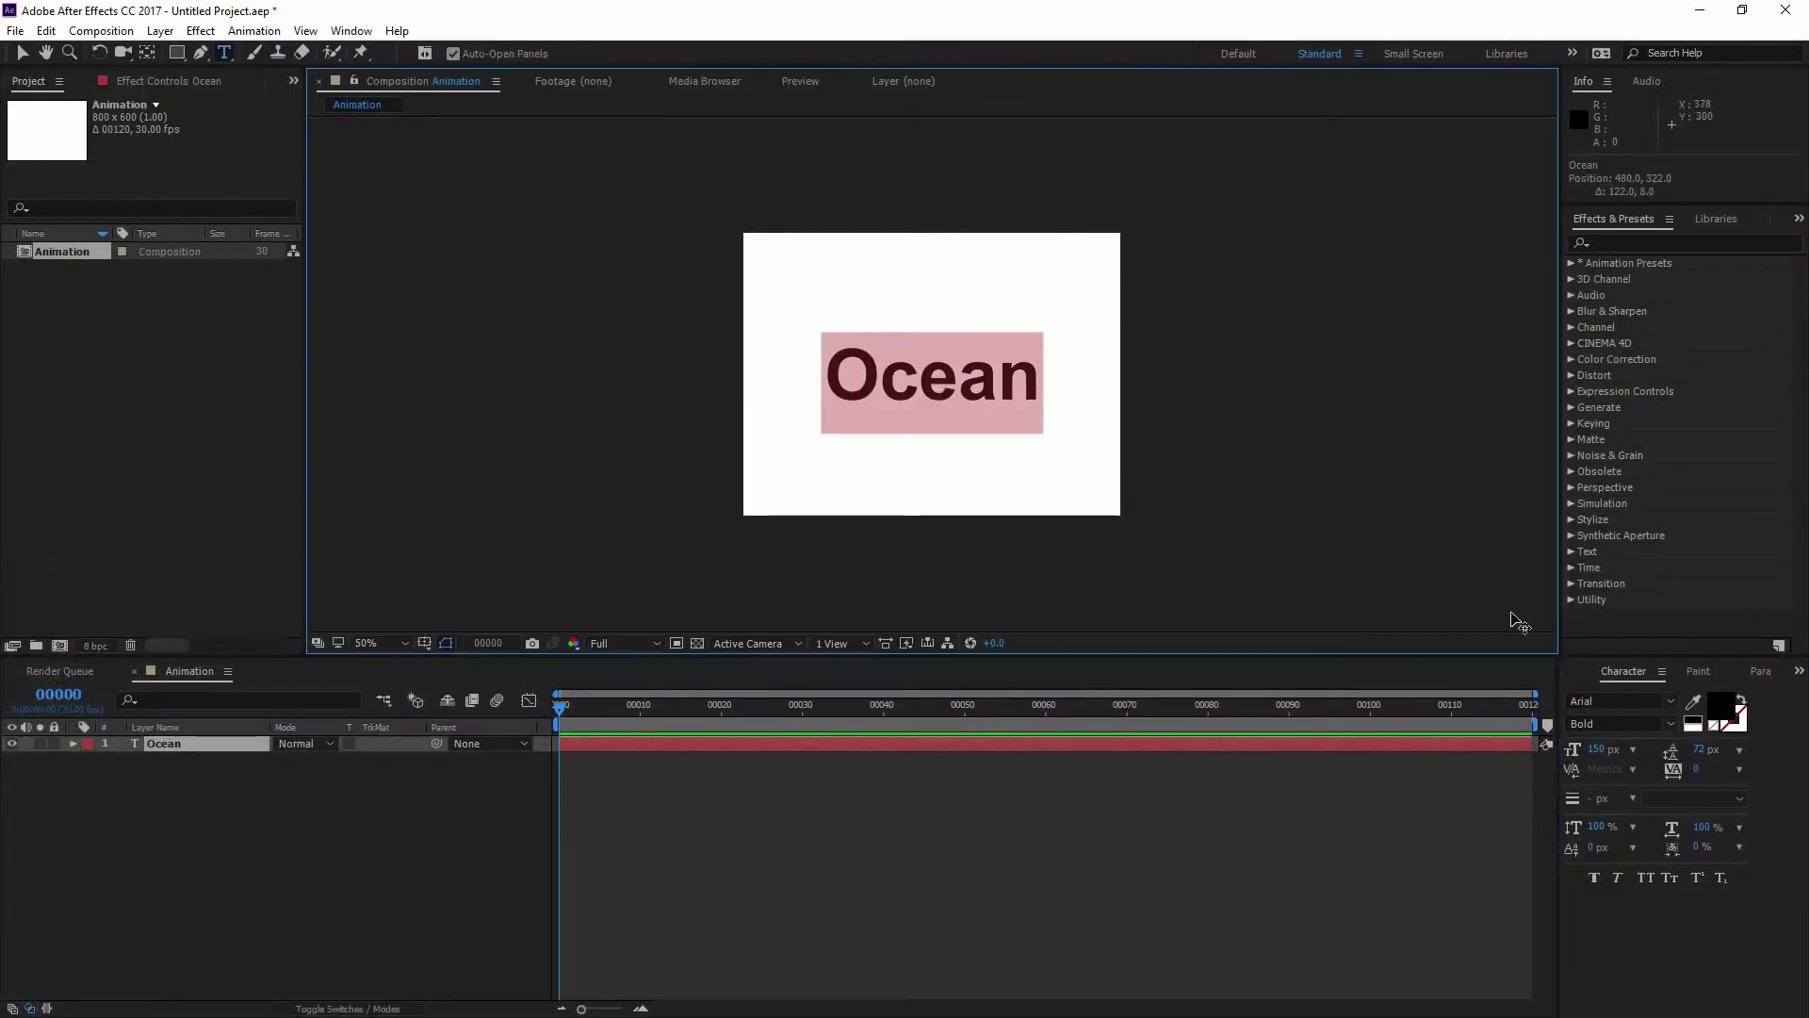
pyautogui.click(1611, 706)
pyautogui.write('Co')
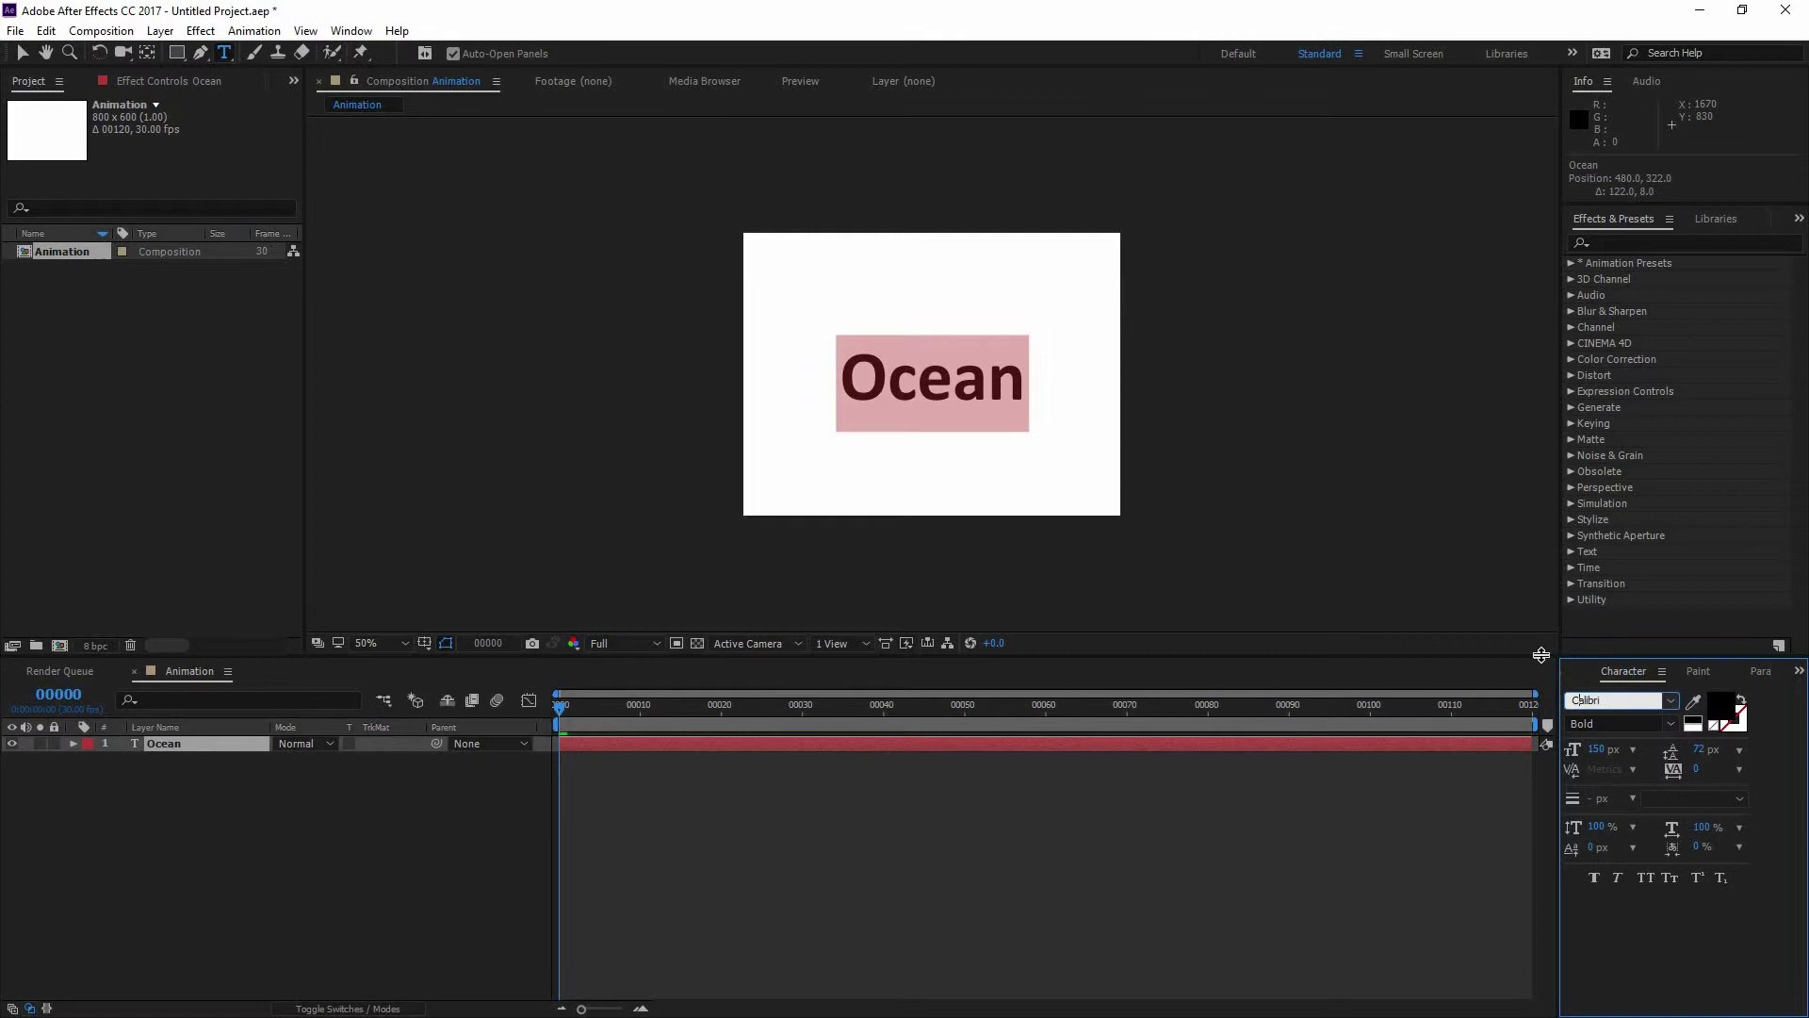
pyautogui.write('mfortaa')
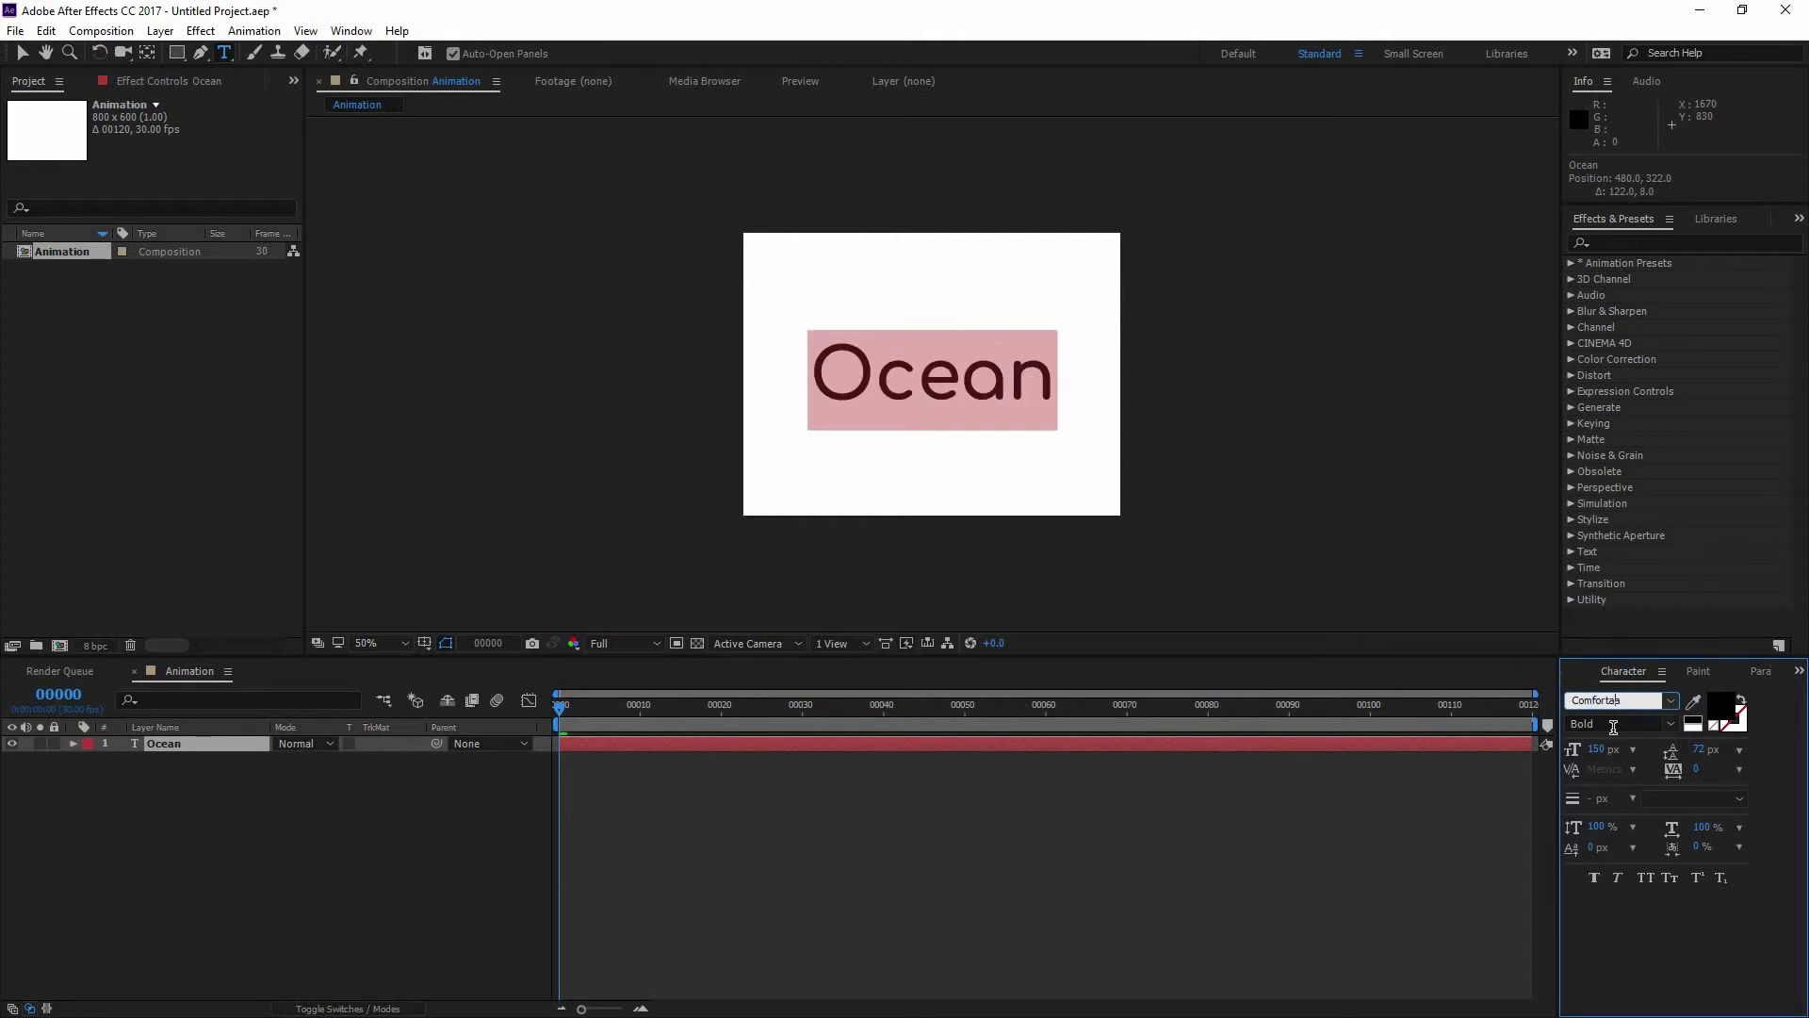
pyautogui.press('Tab')
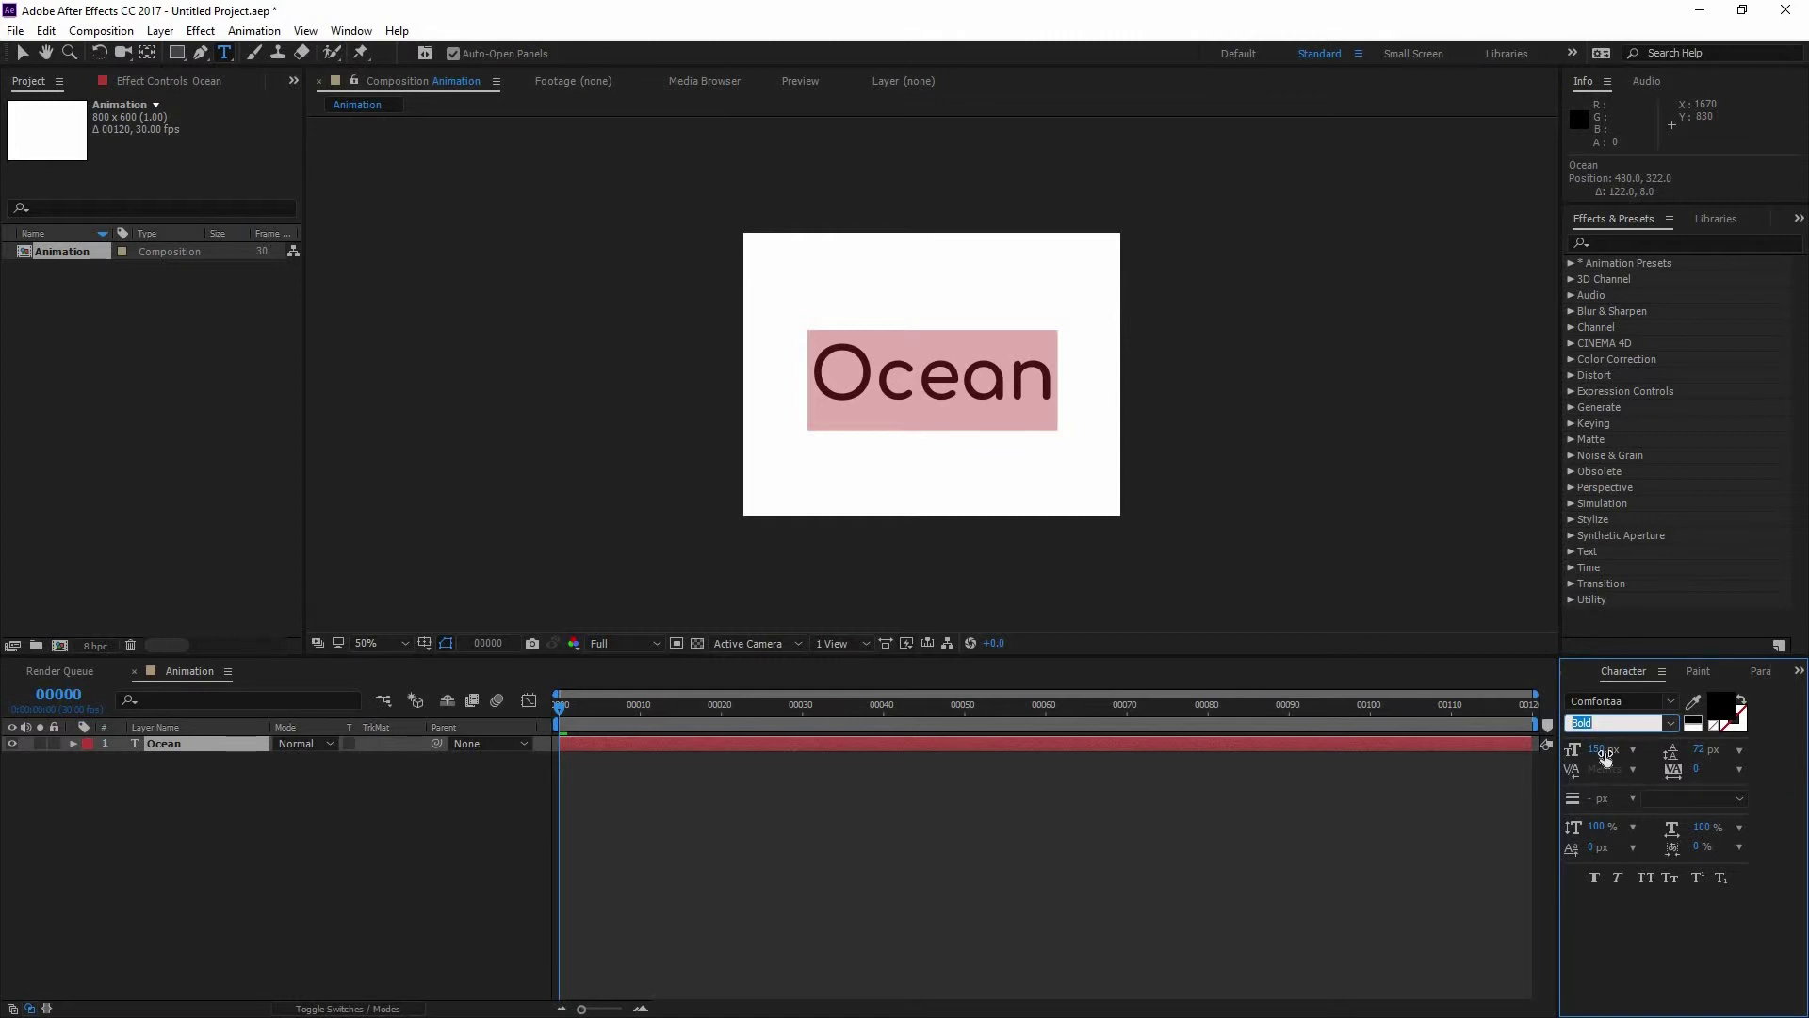
pyautogui.click(1366, 841)
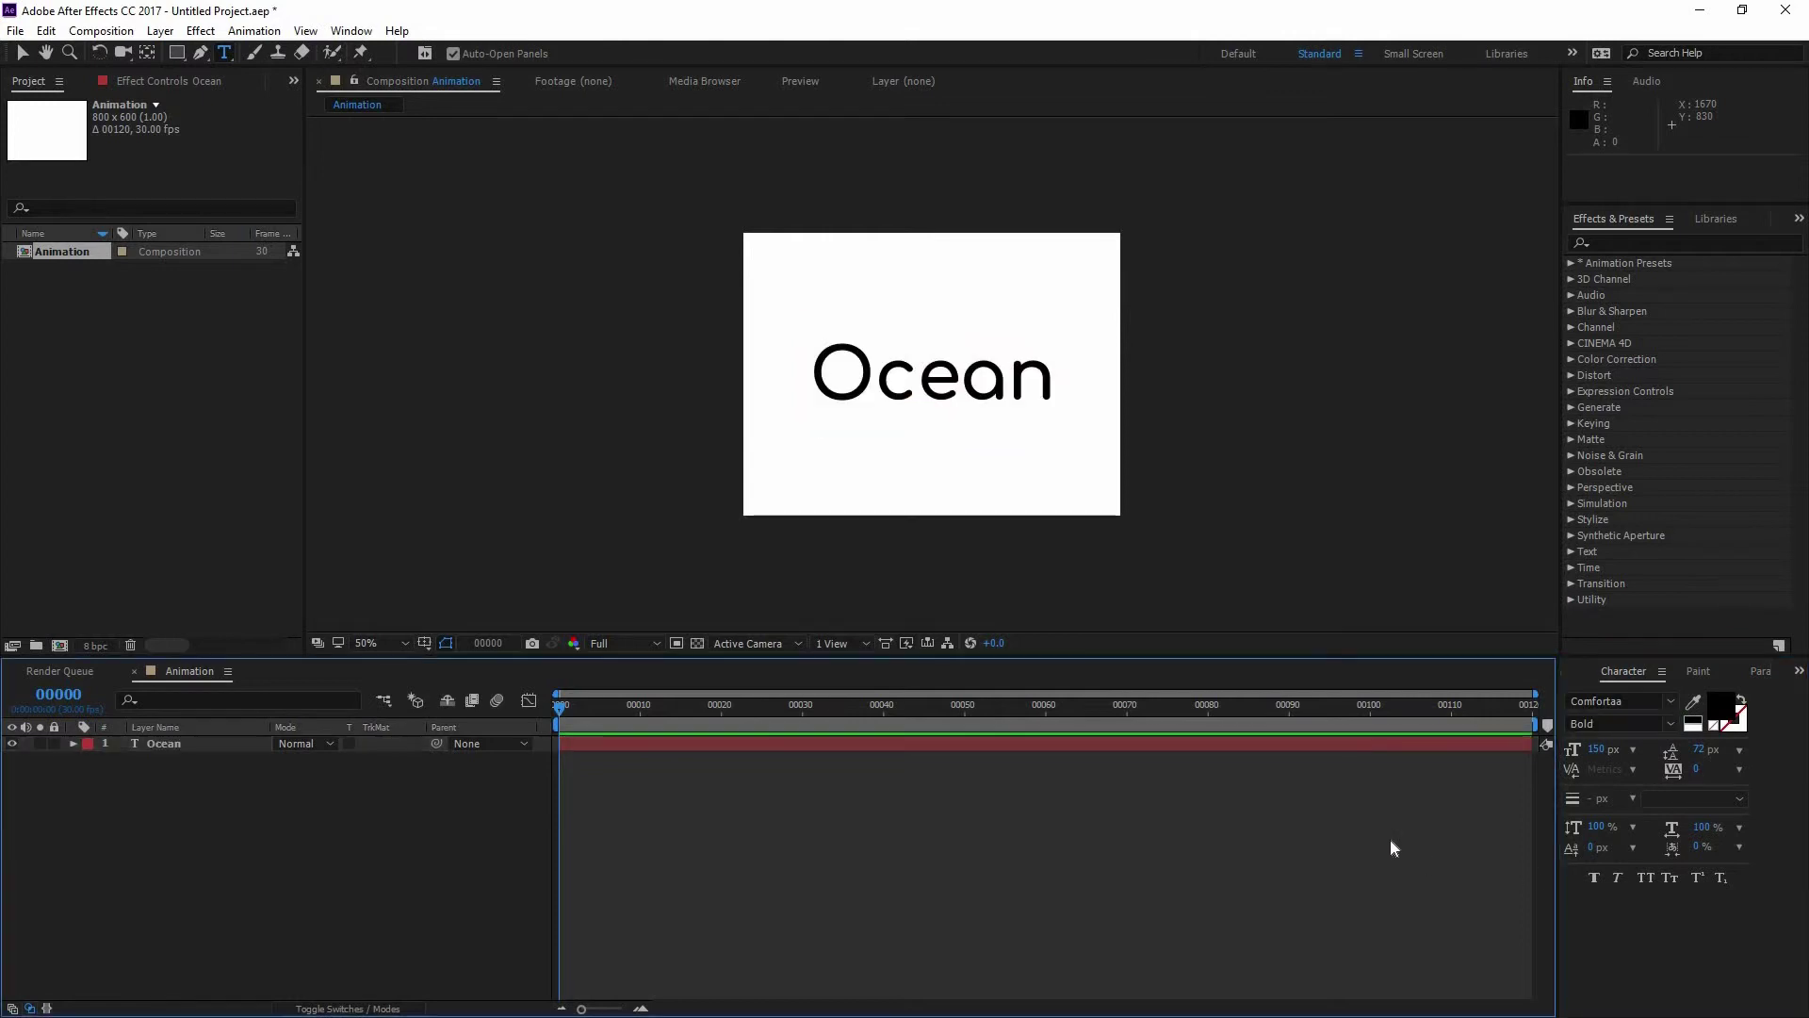
pyautogui.click(22, 52)
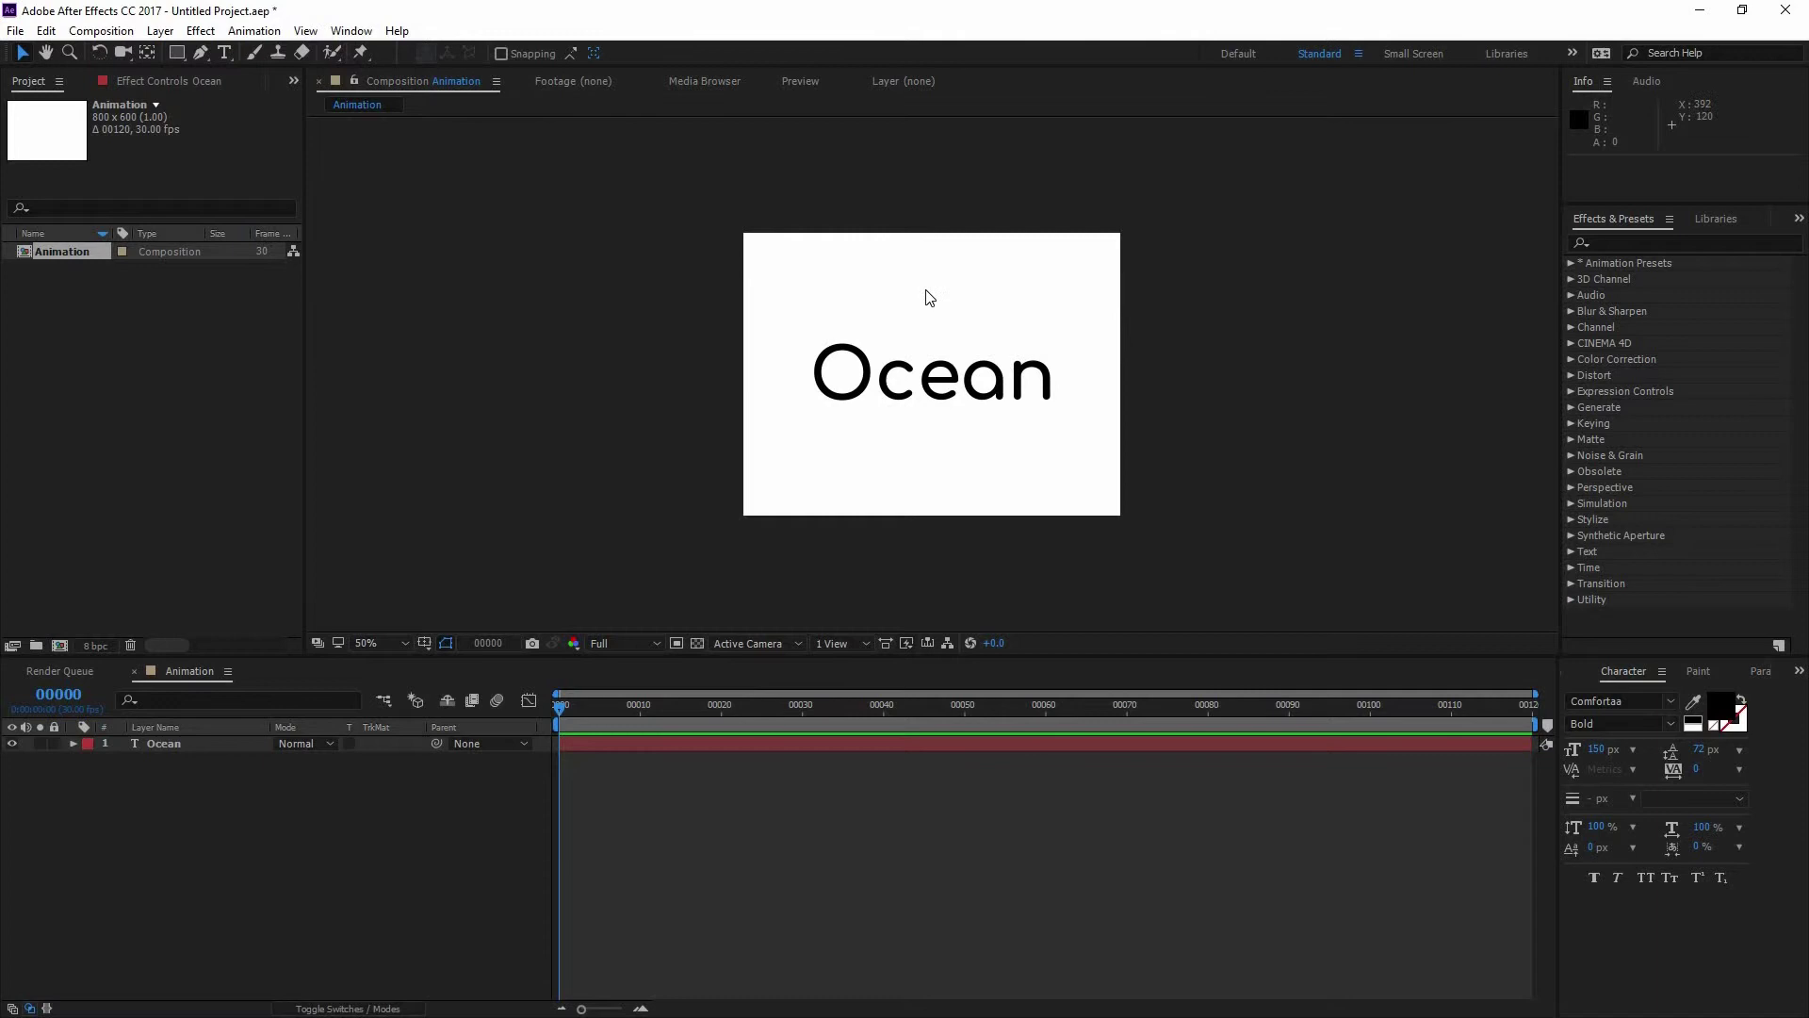
pyautogui.press('/')
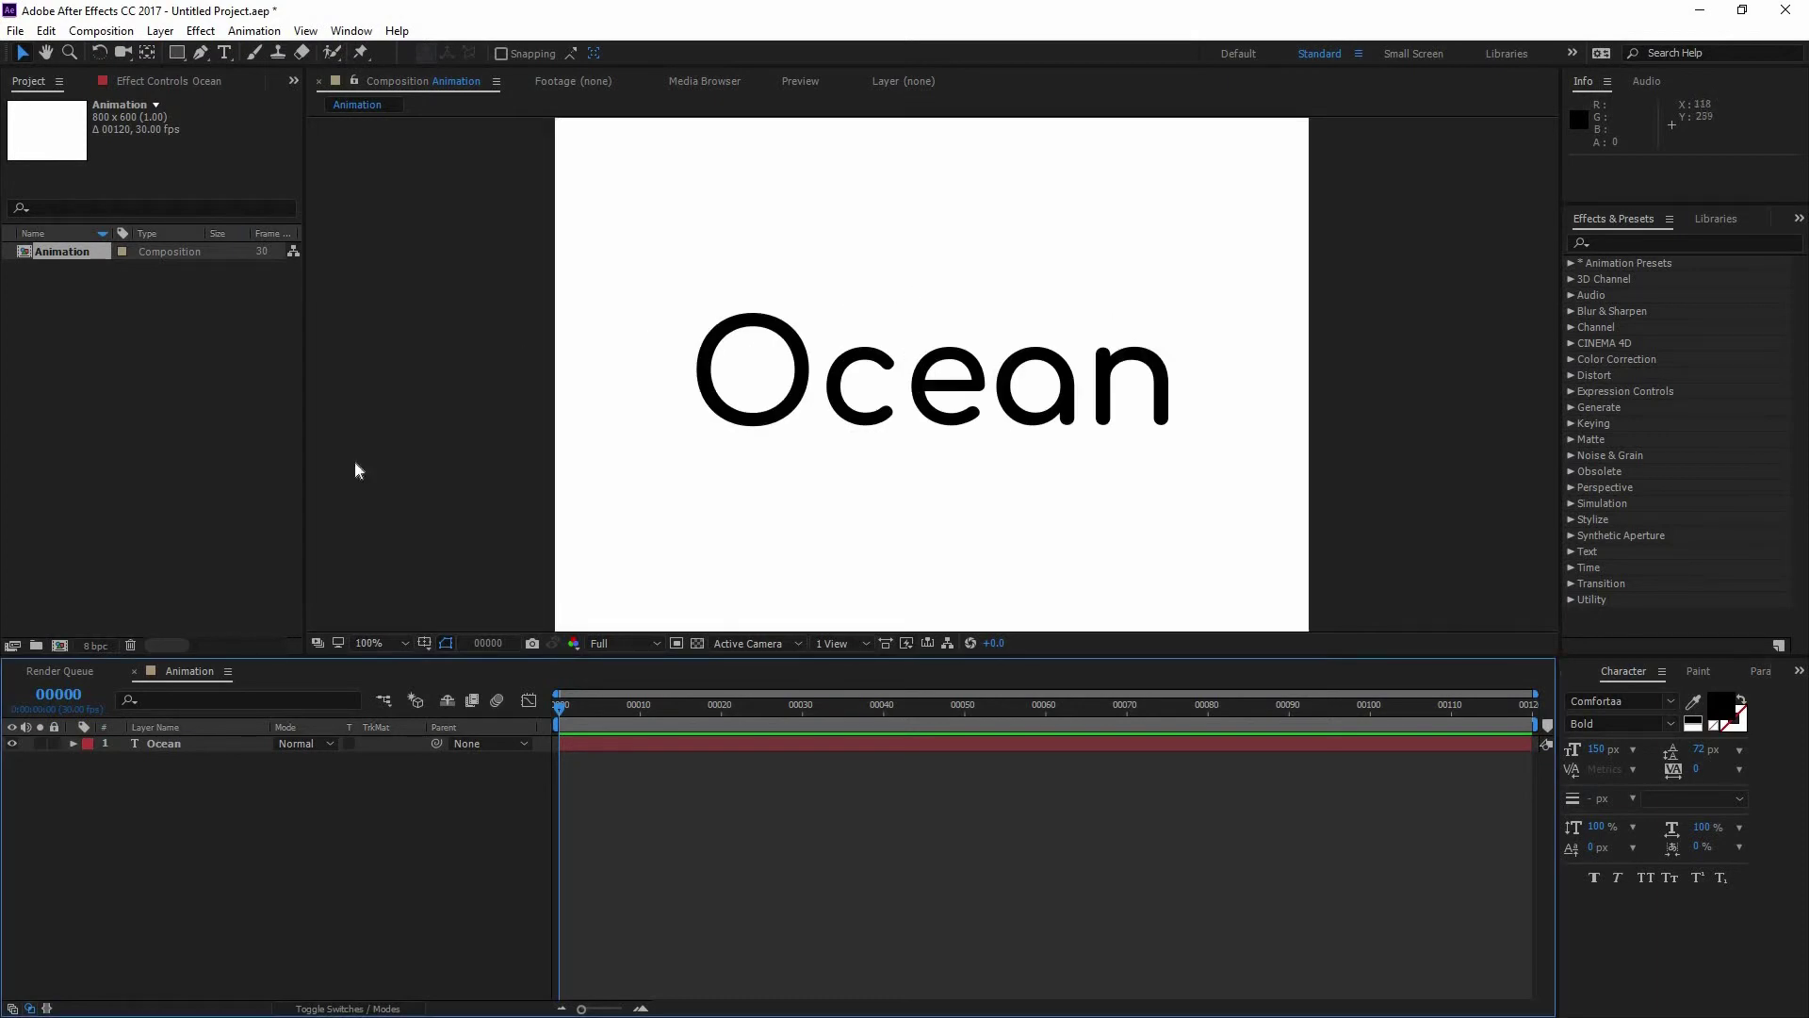
# Draw a light blue rectangle over the top of Ocean and stretch it into a full-width thin band.
pyautogui.click(175, 54)
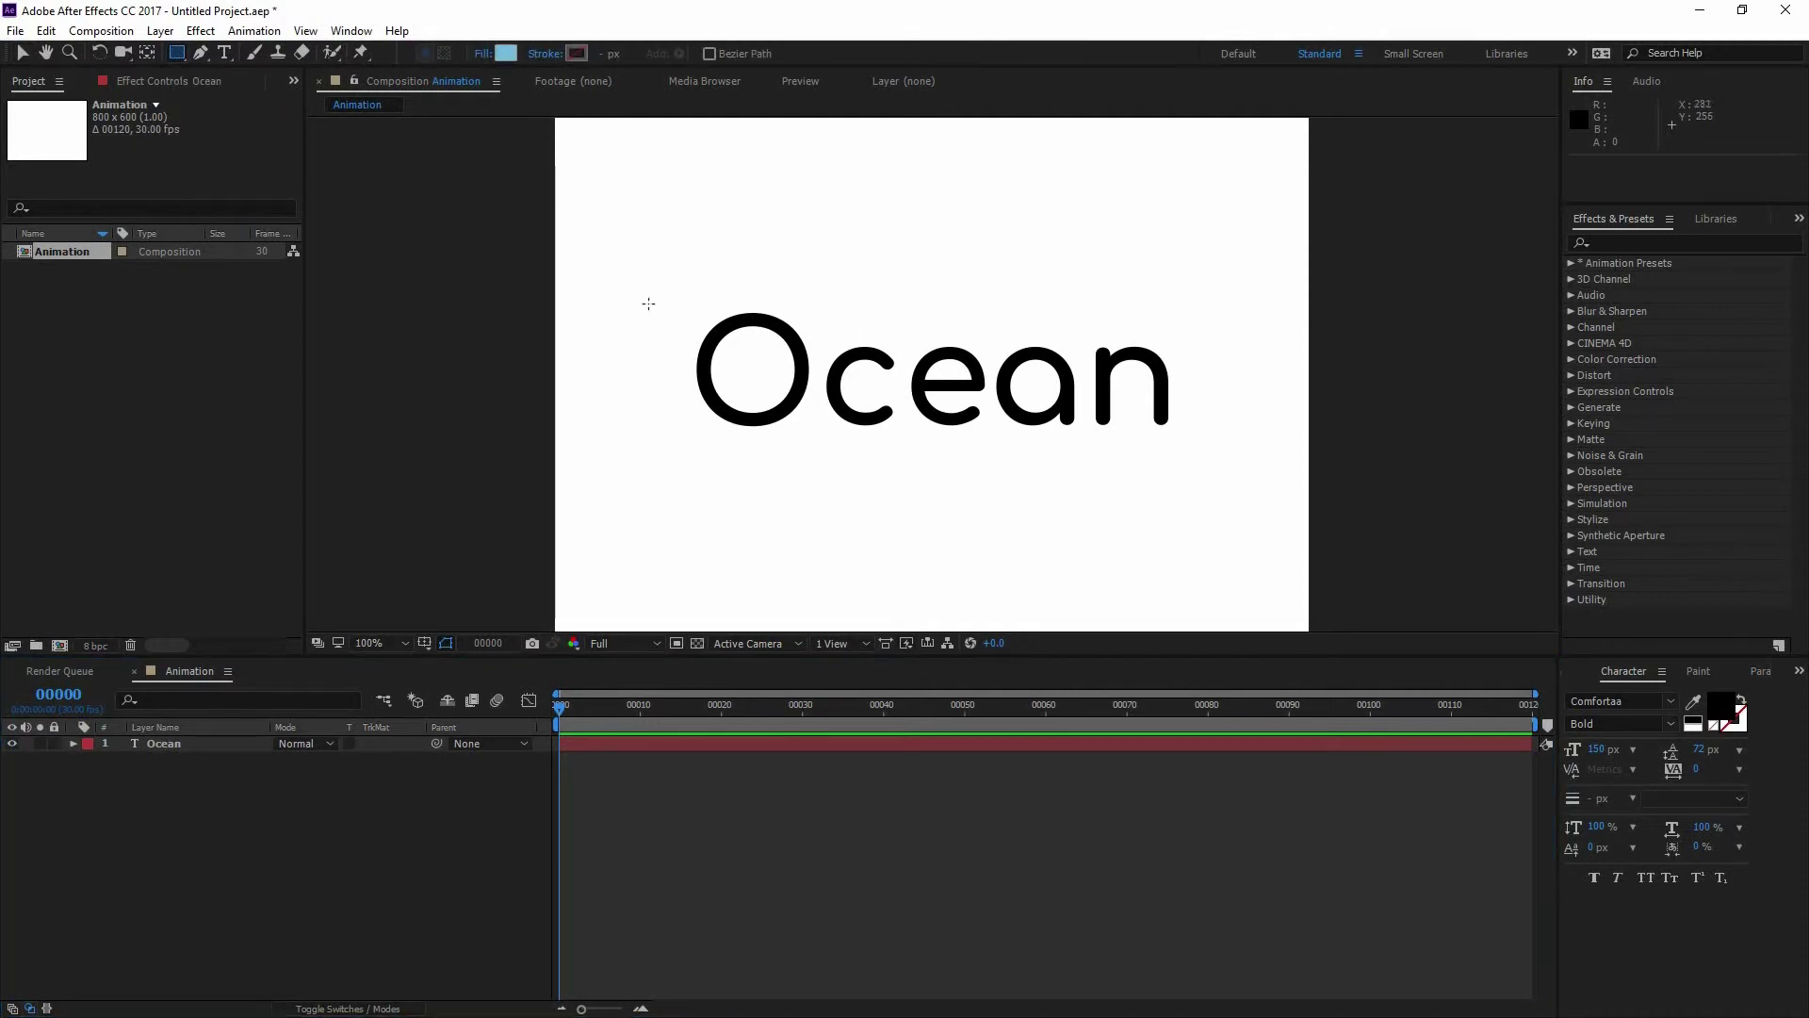
pyautogui.moveTo(606, 298); pyautogui.dragTo(1230, 362)
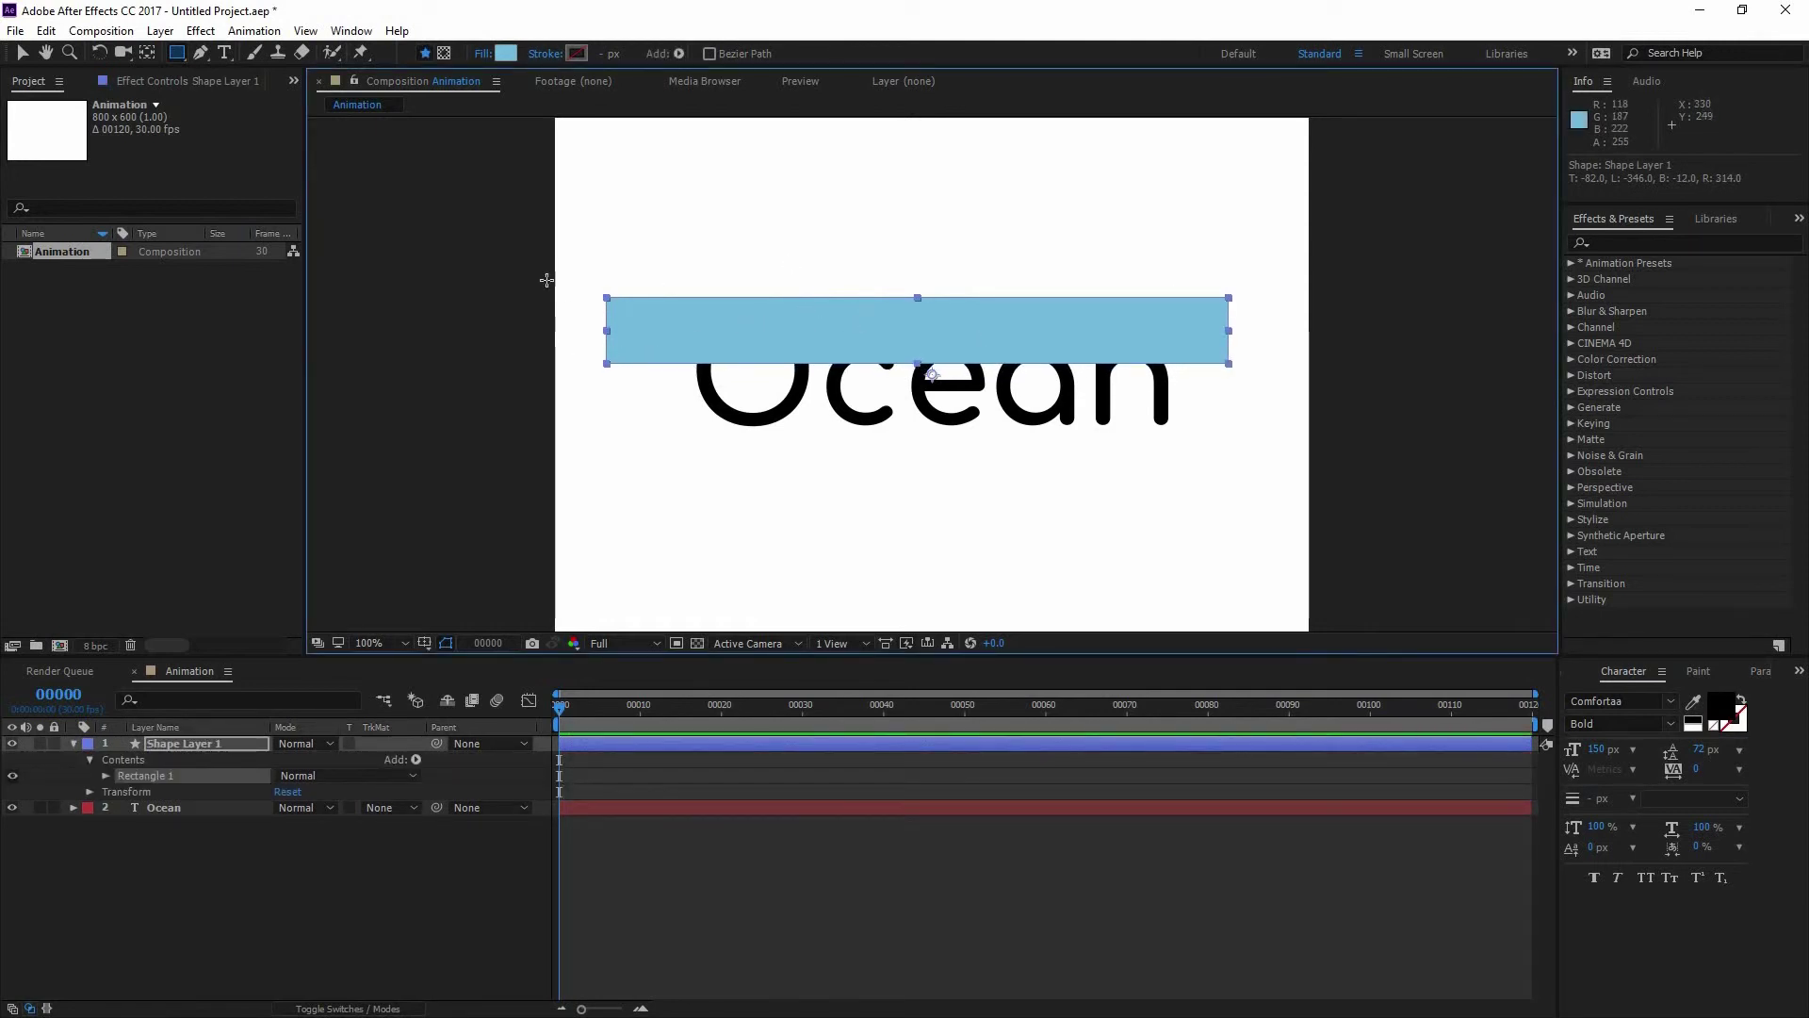
pyautogui.click(22, 53)
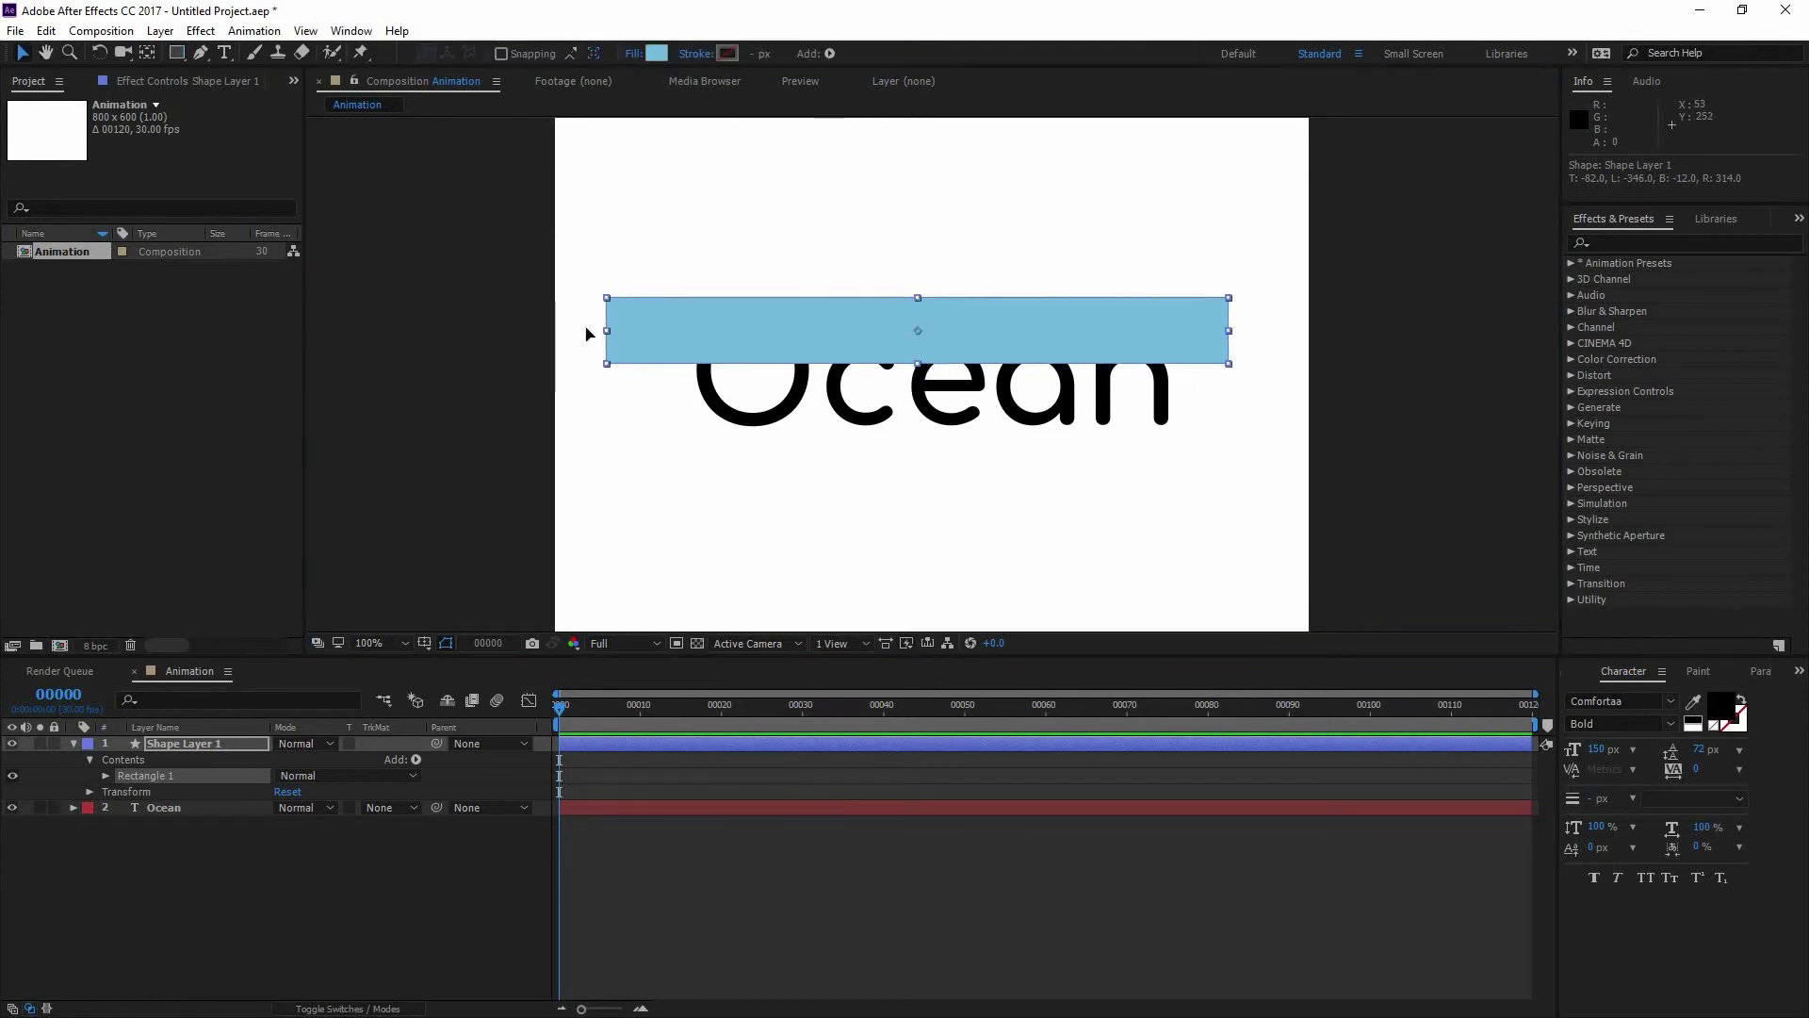
pyautogui.moveTo(606, 331); pyautogui.dragTo(544, 329)
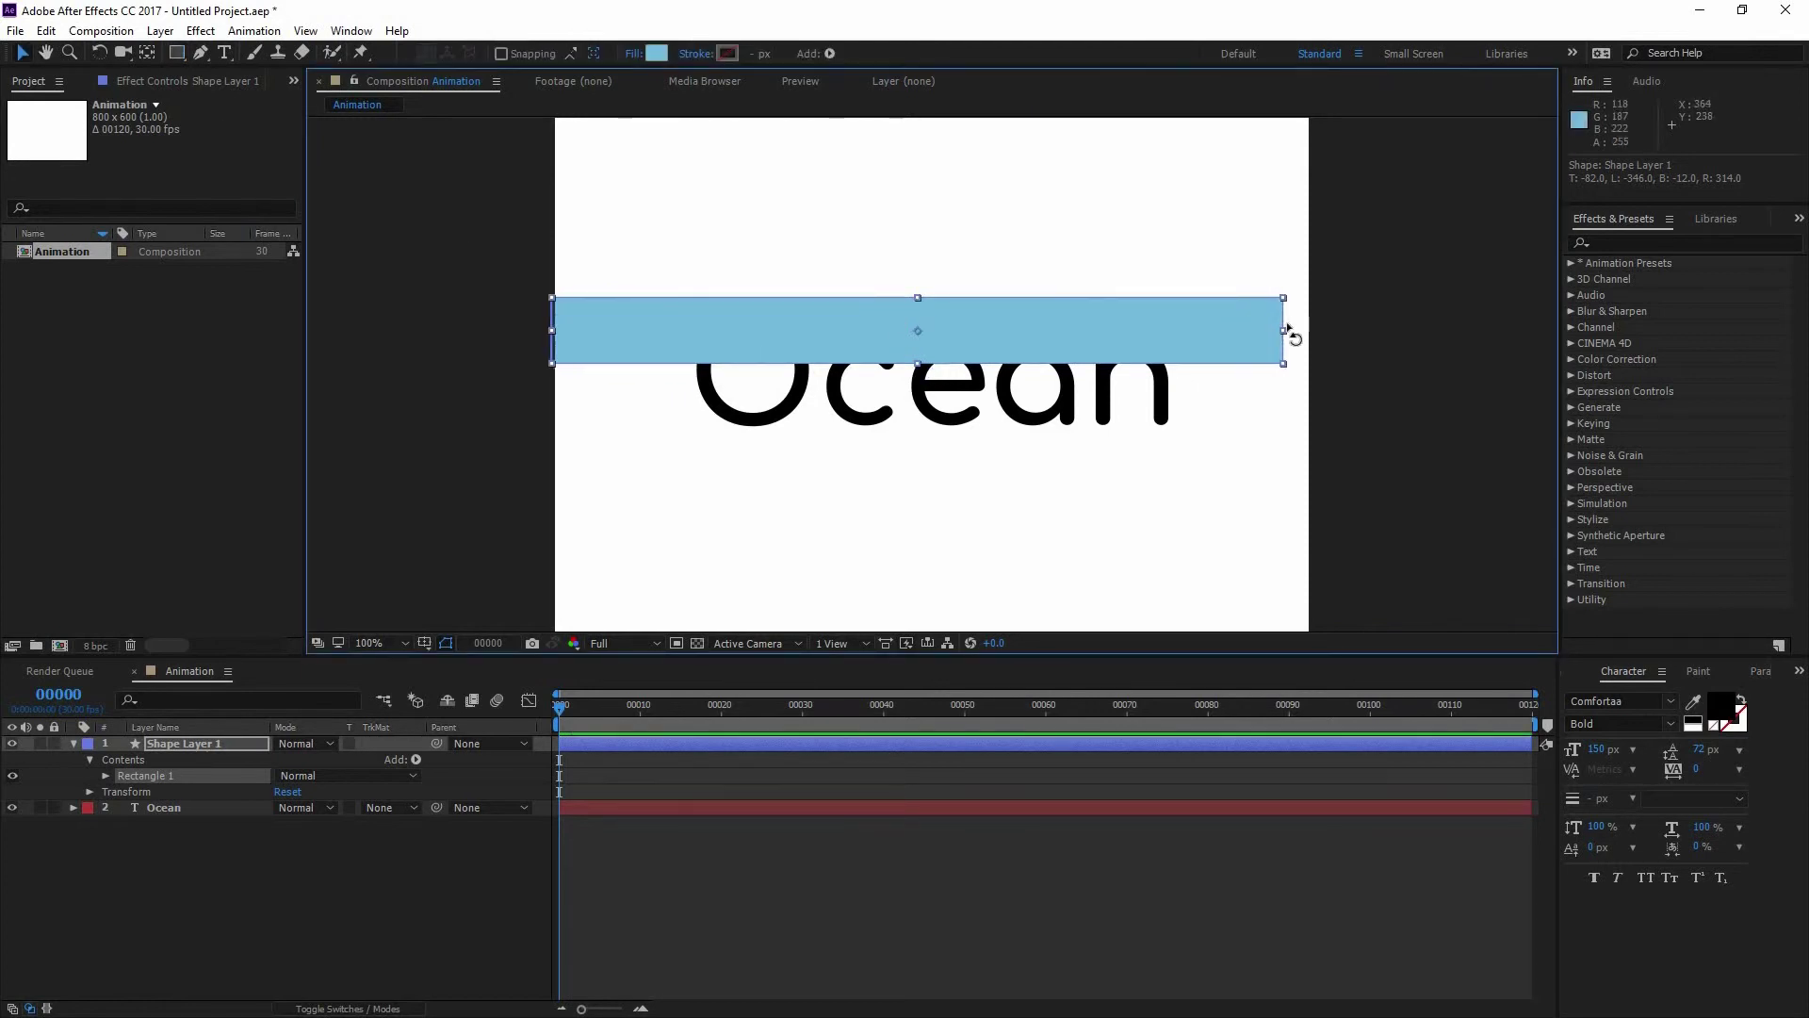
pyautogui.moveTo(1305, 338); pyautogui.dragTo(1304, 331)
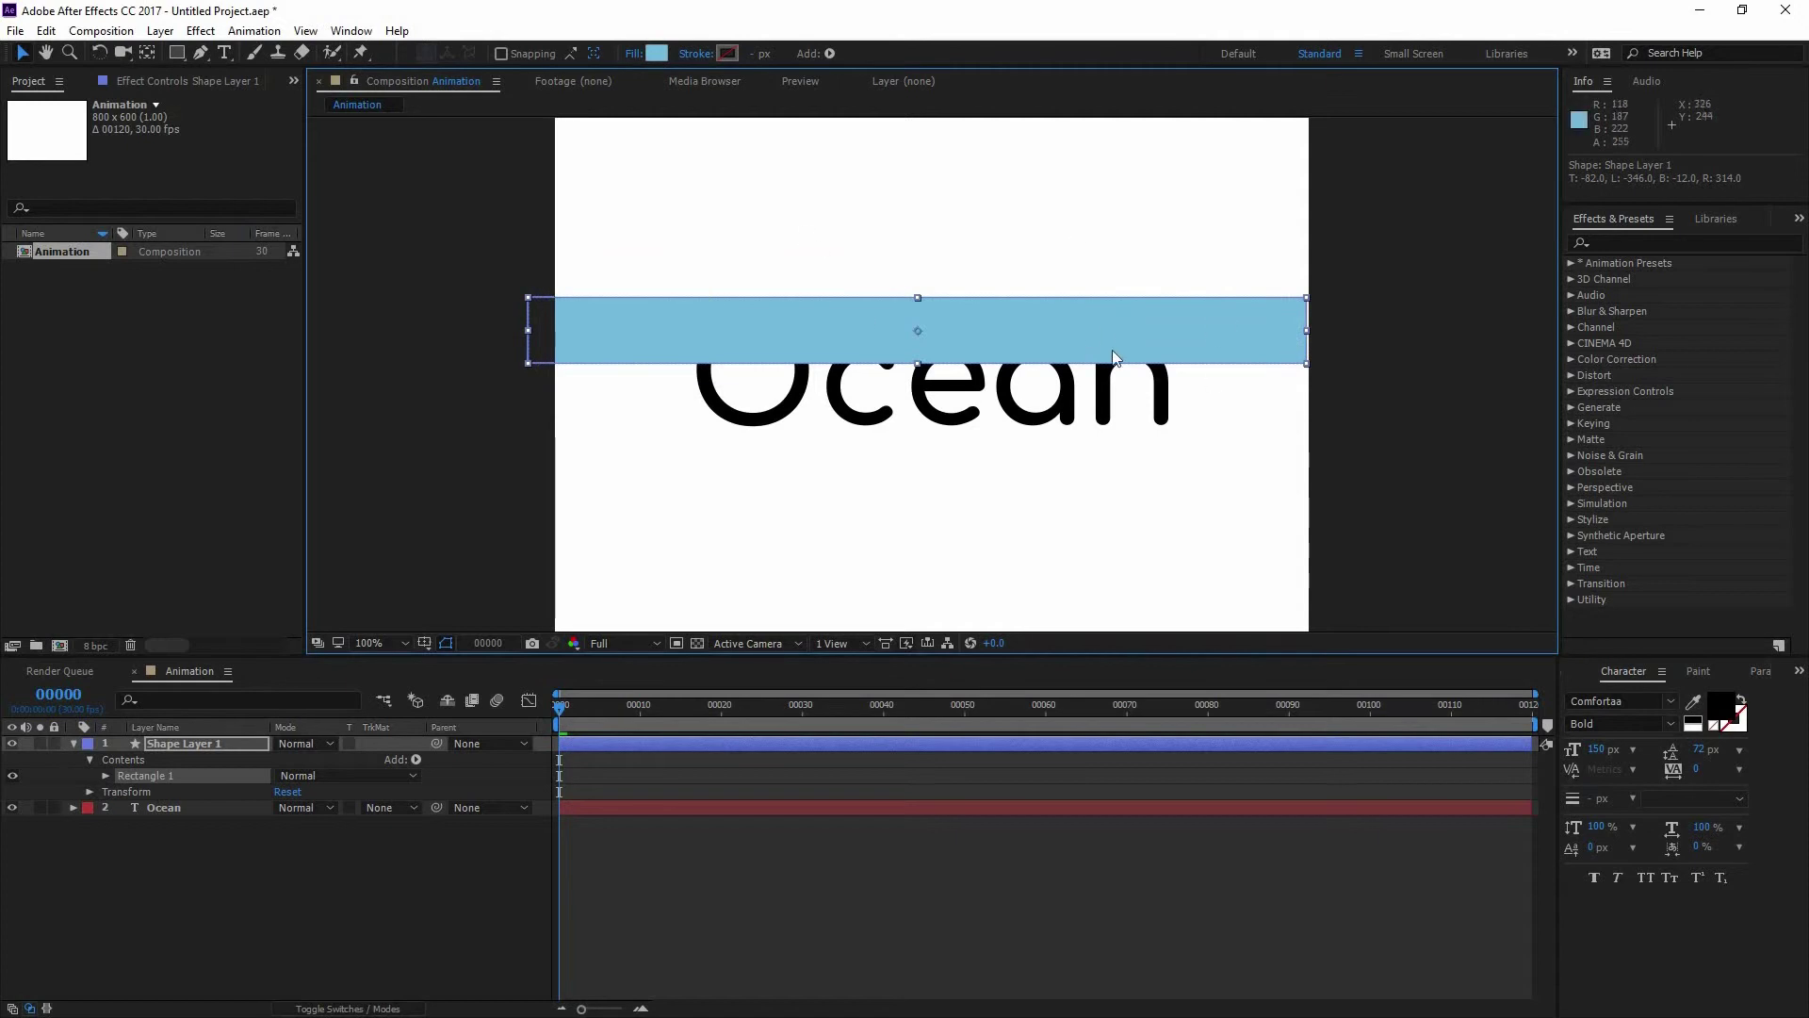
pyautogui.moveTo(1067, 320); pyautogui.dragTo(1098, 320)
pyautogui.hotkey('shift', 'Left')
pyautogui.hotkey('shift', 'Left')
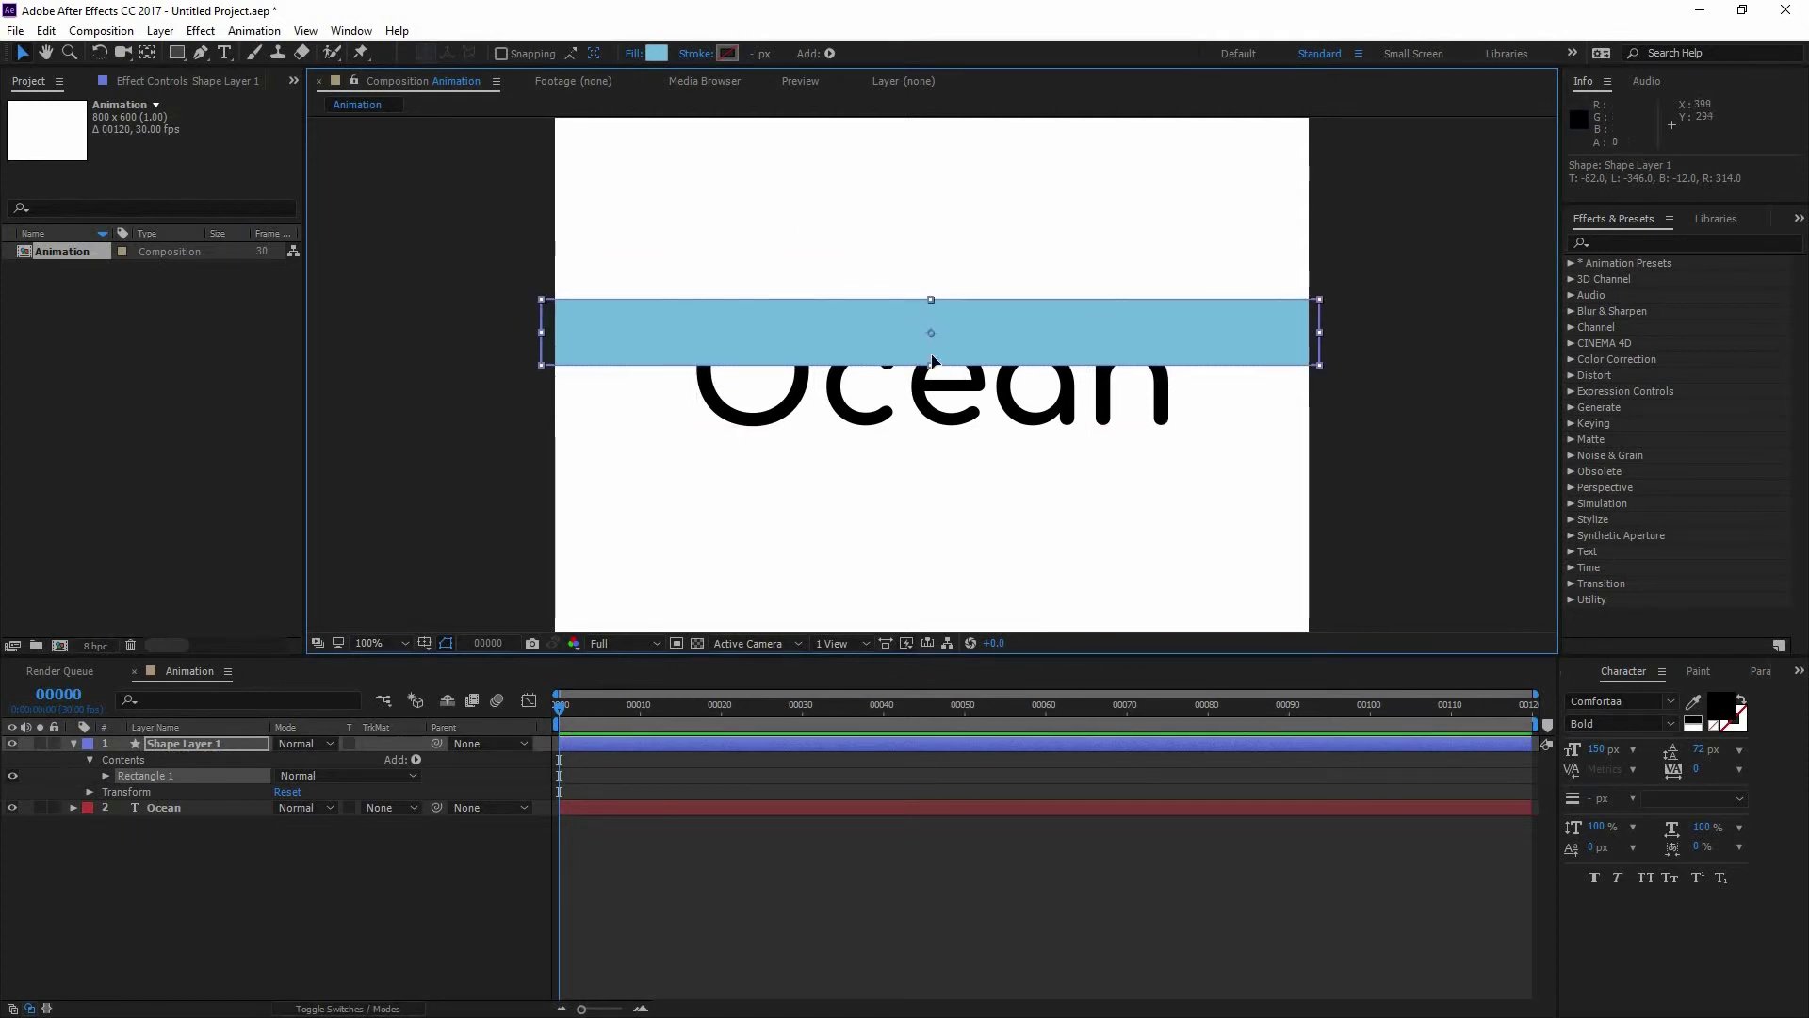
pyautogui.moveTo(933, 361); pyautogui.dragTo(933, 359)
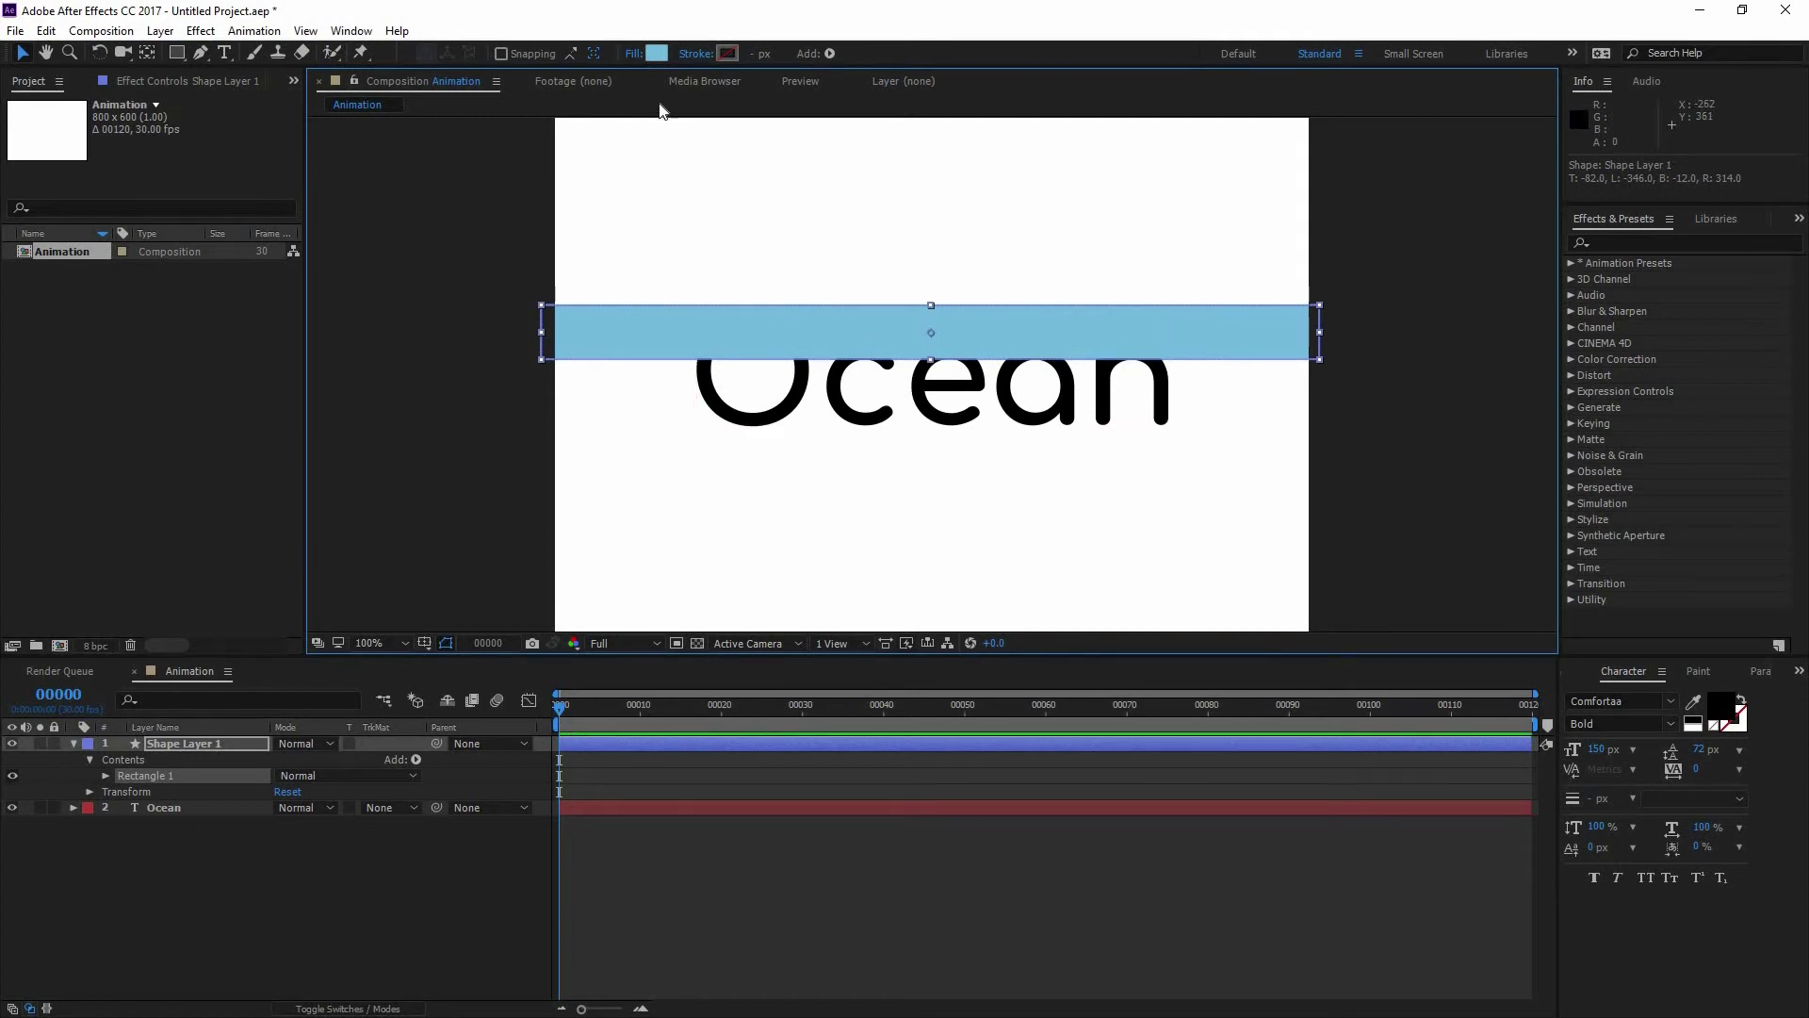
# Fill the band with dark purple (48466D).
pyautogui.click(654, 54)
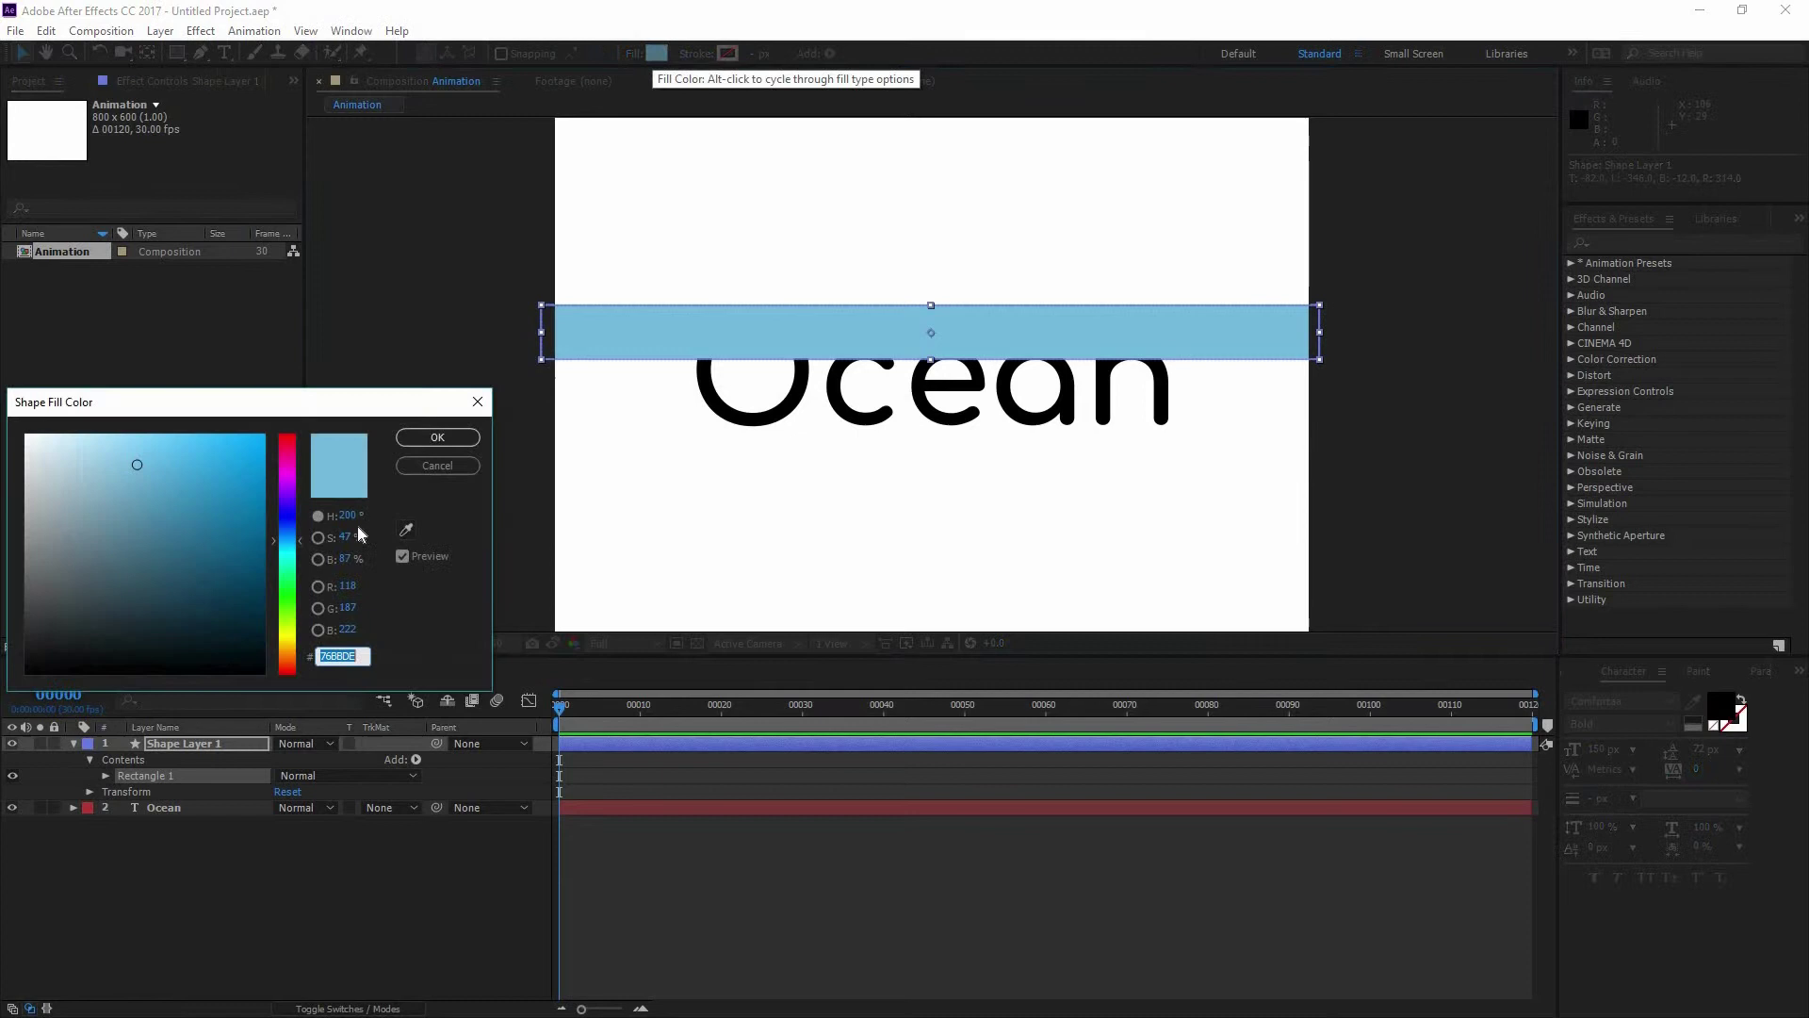
pyautogui.moveTo(287, 541); pyautogui.dragTo(286, 511)
pyautogui.click(110, 570)
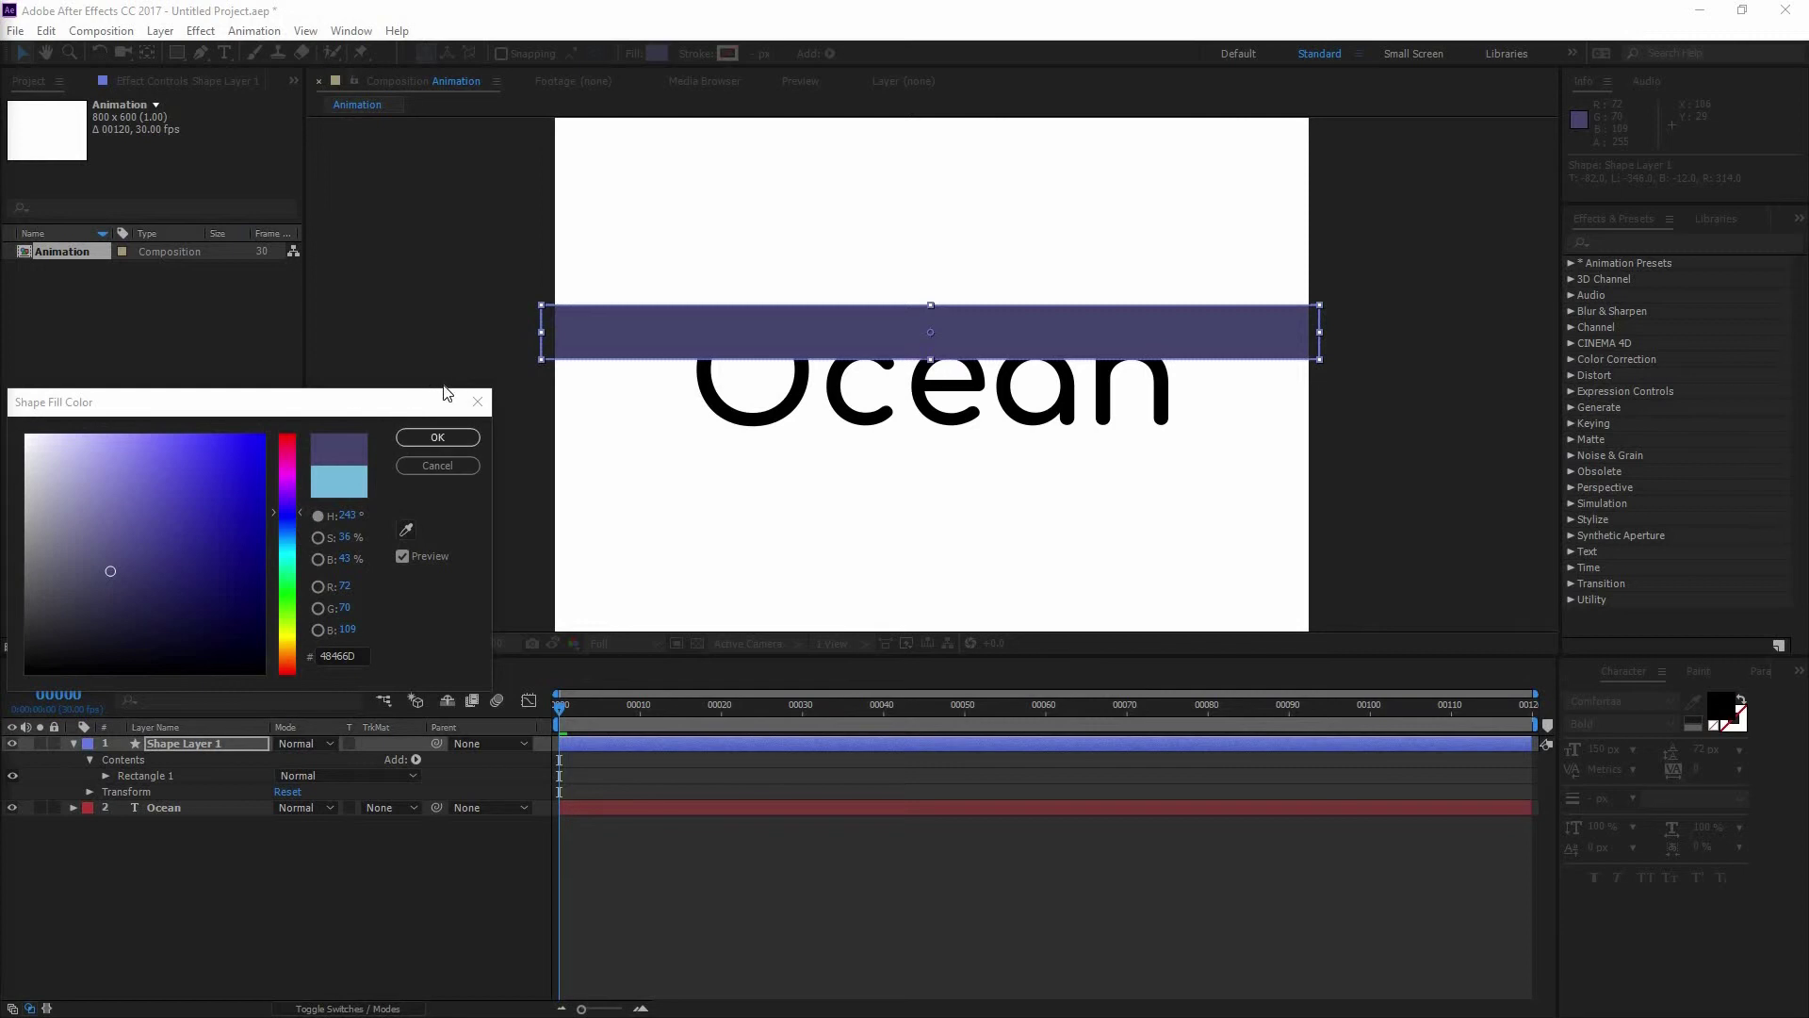
pyautogui.press('Return')
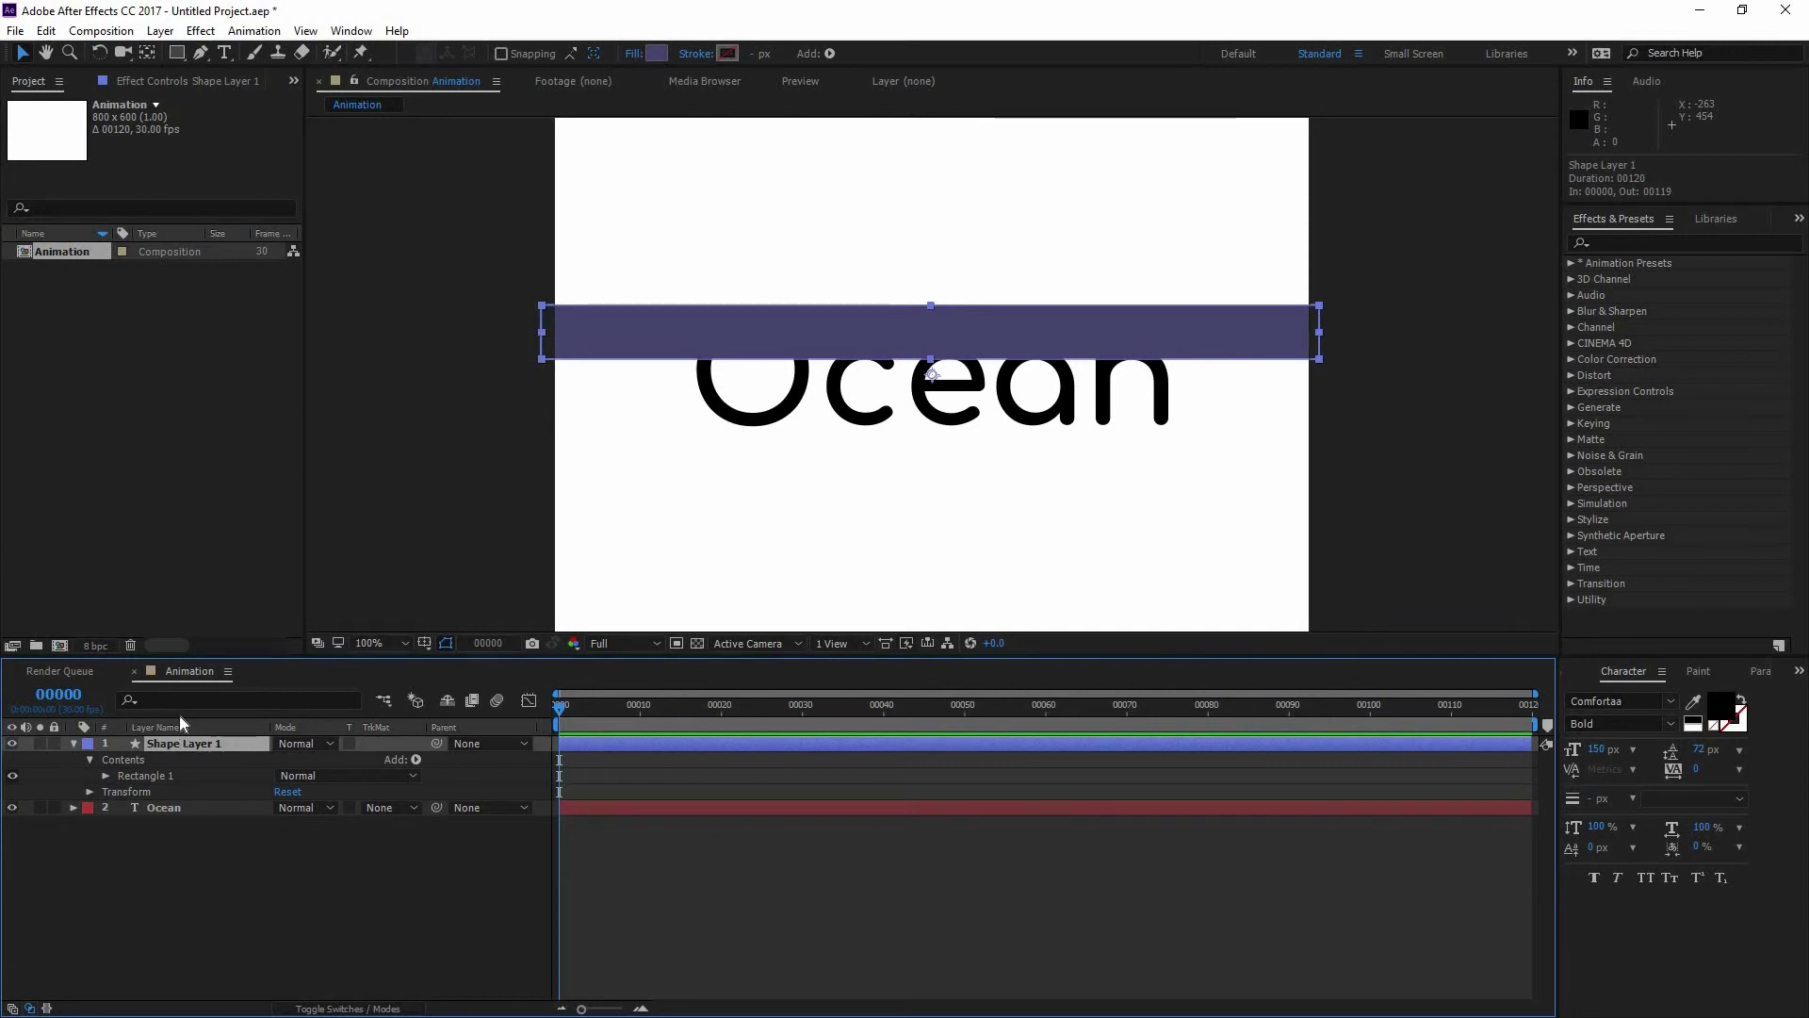
# Duplicate the band, move the copy below it and fill it teal (3D84A8).
pyautogui.hotkey('ctrl', 'c')
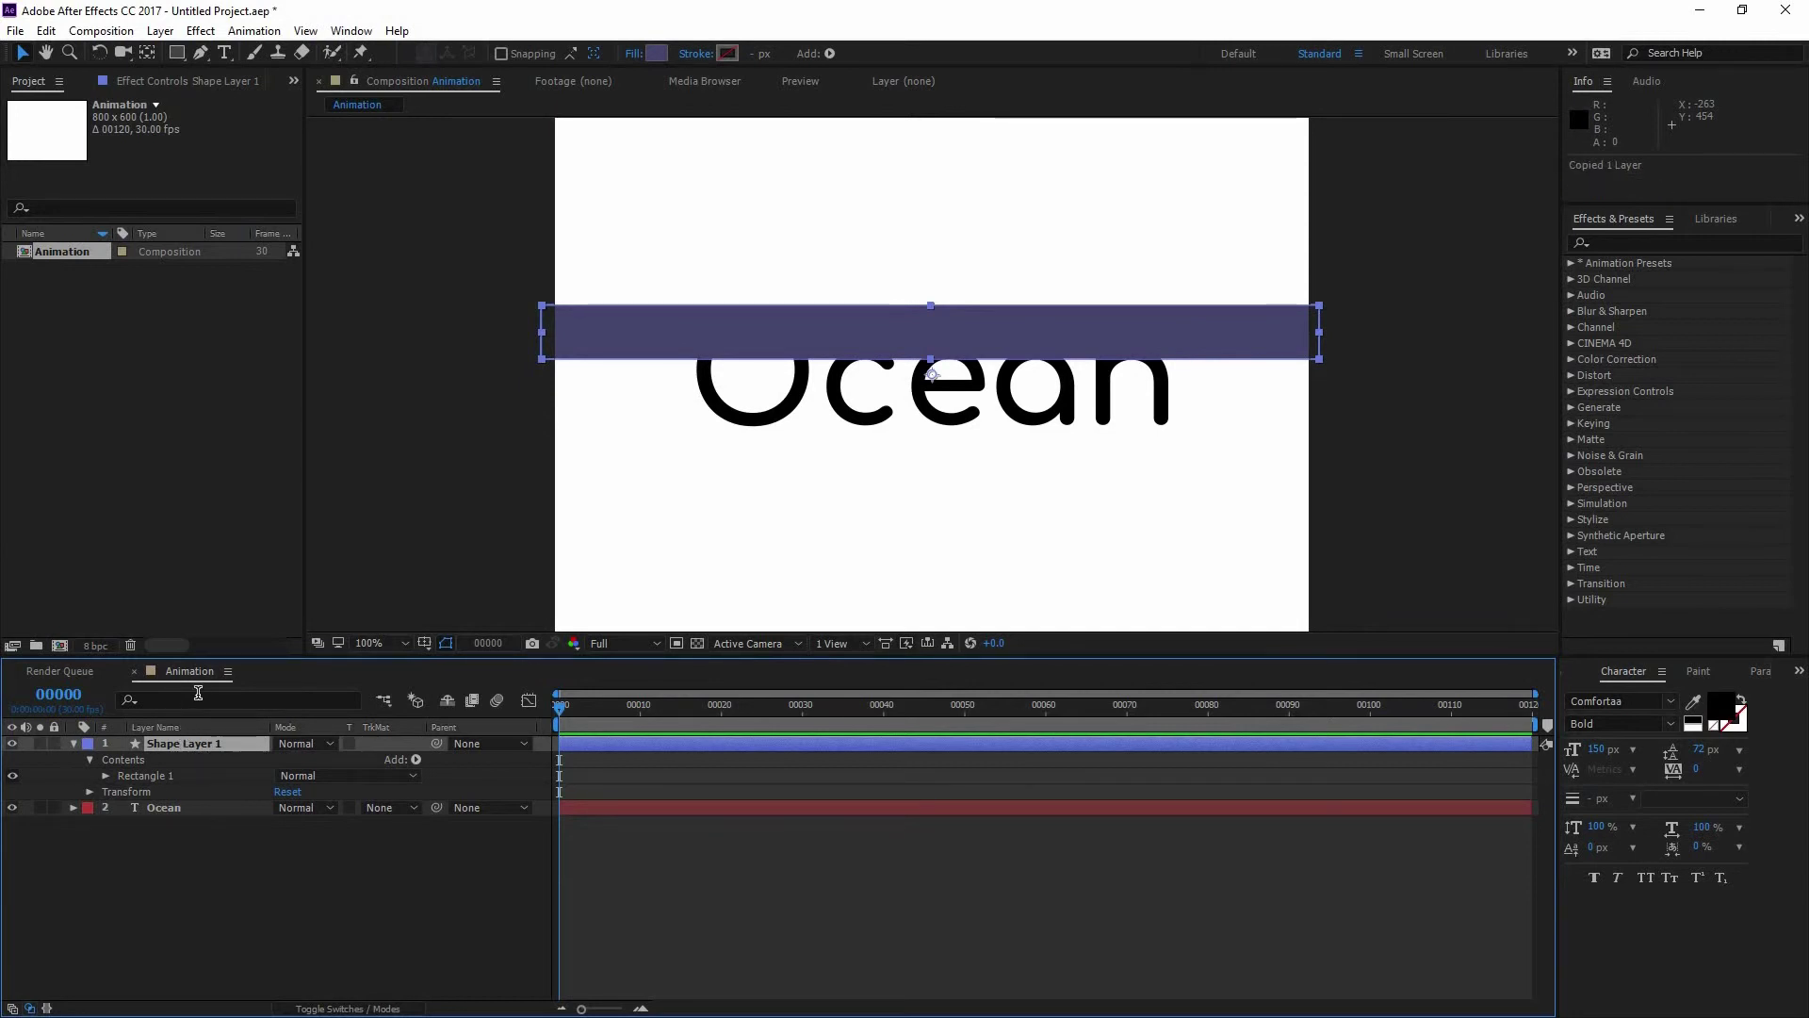
pyautogui.hotkey('ctrl', 'v')
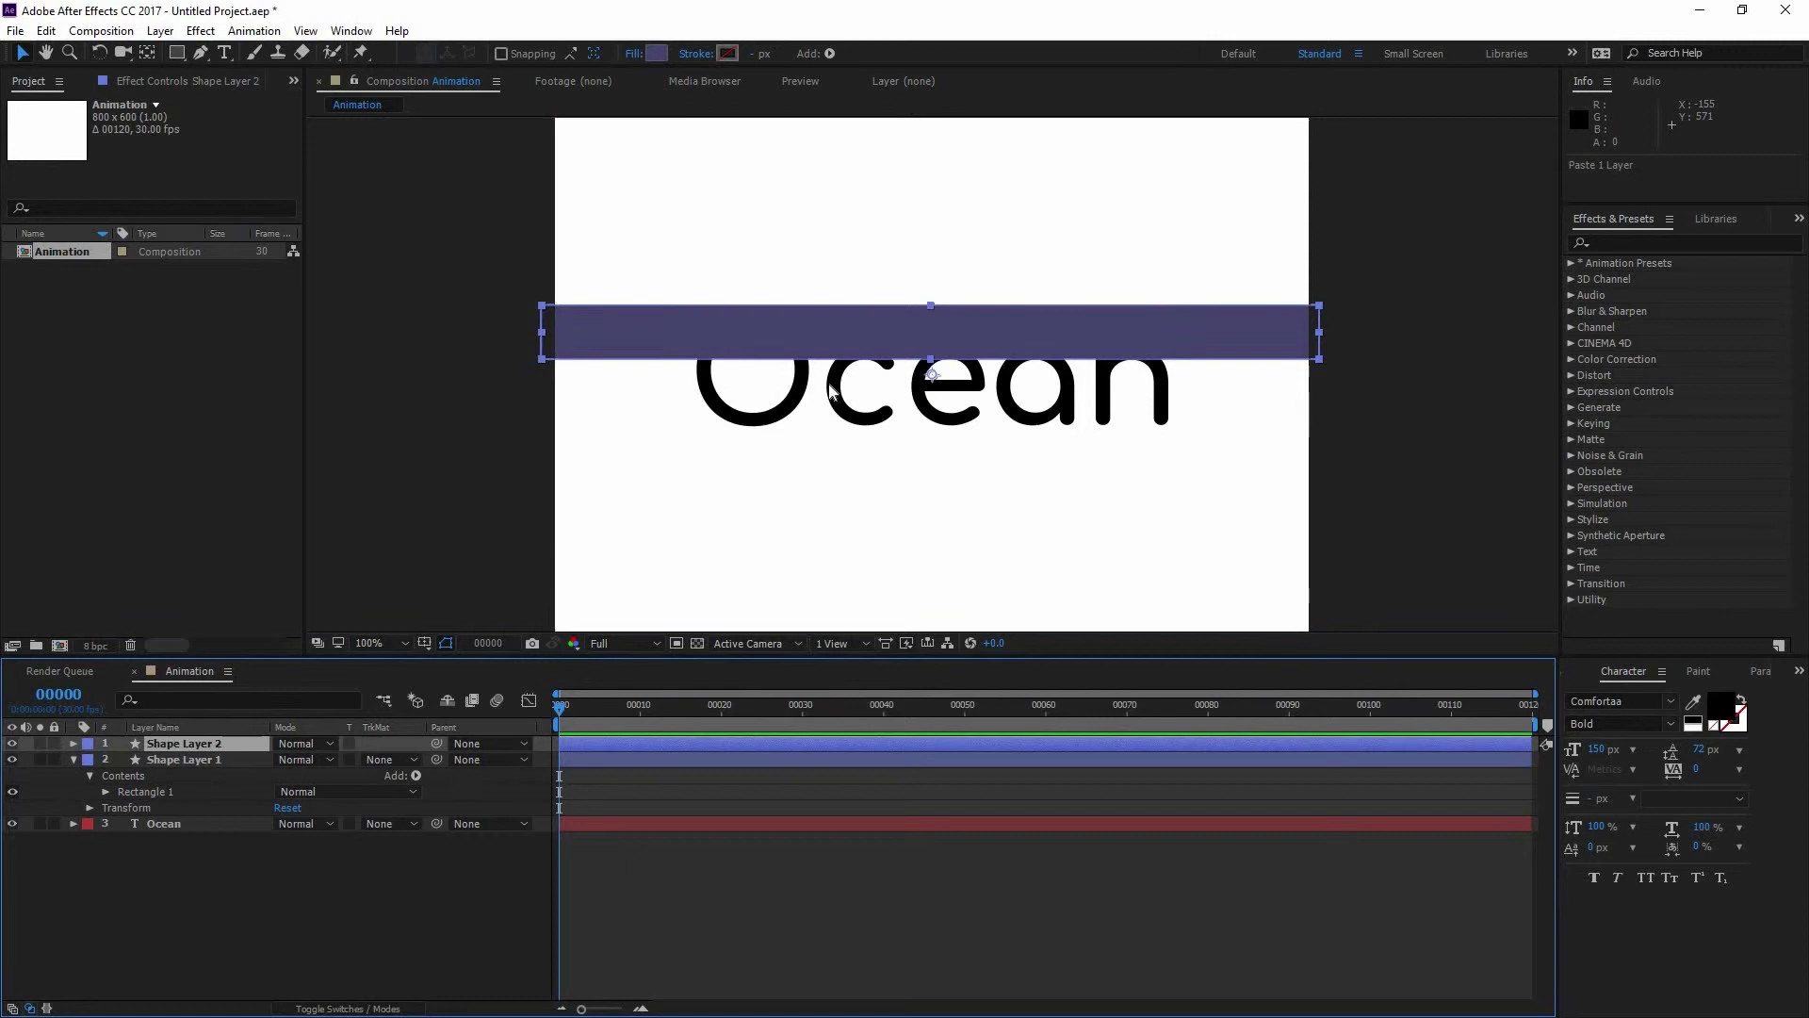
pyautogui.moveTo(780, 331); pyautogui.dragTo(789, 361)
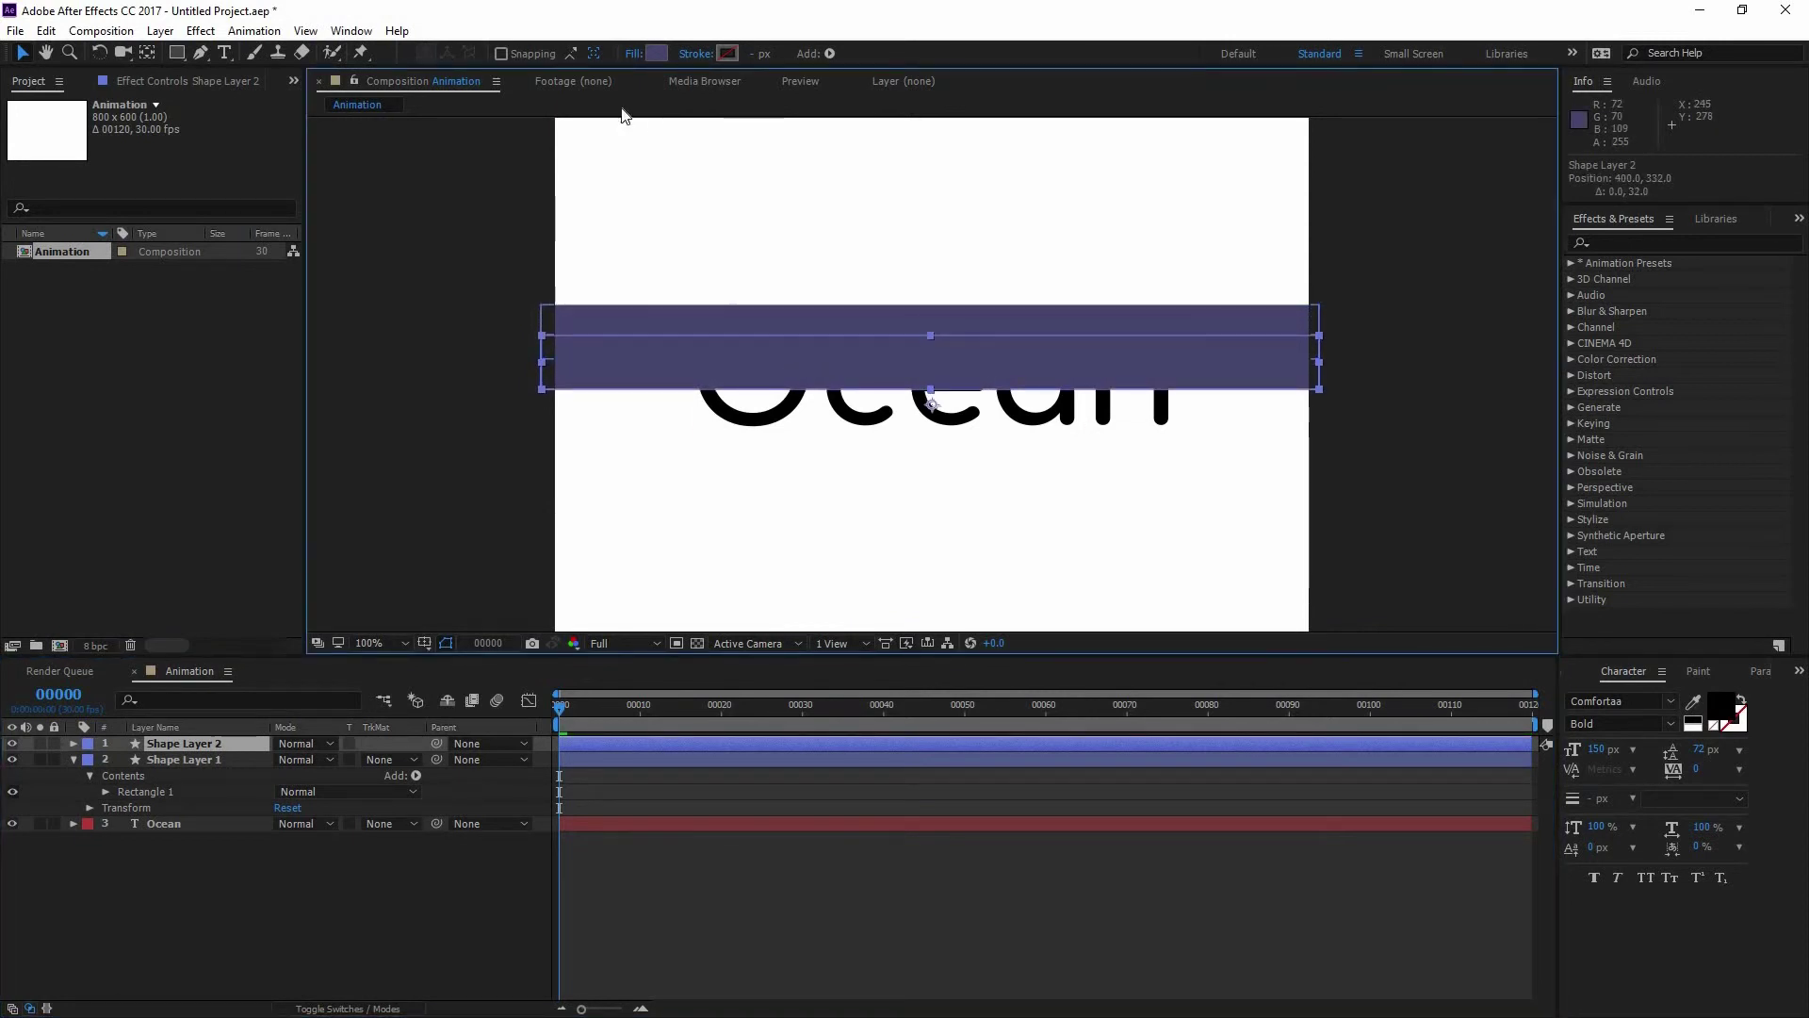
pyautogui.click(656, 53)
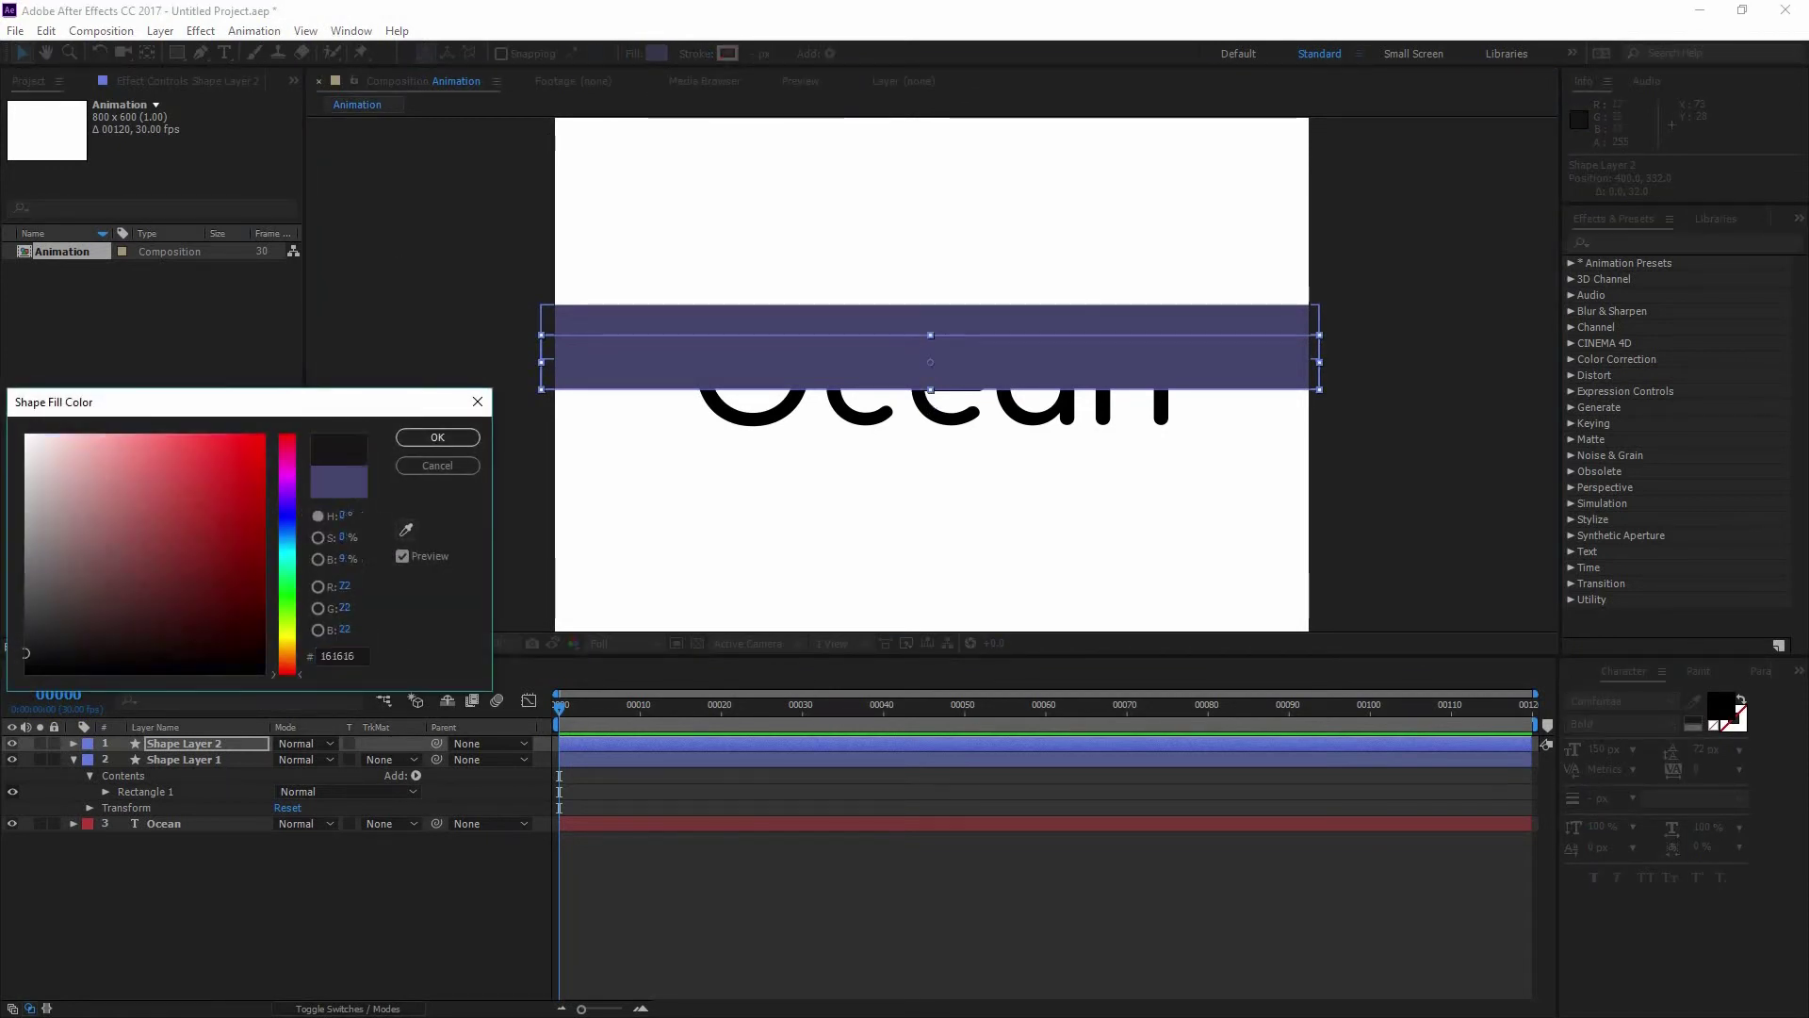
pyautogui.click(177, 516)
pyautogui.click(287, 540)
pyautogui.click(688, 368)
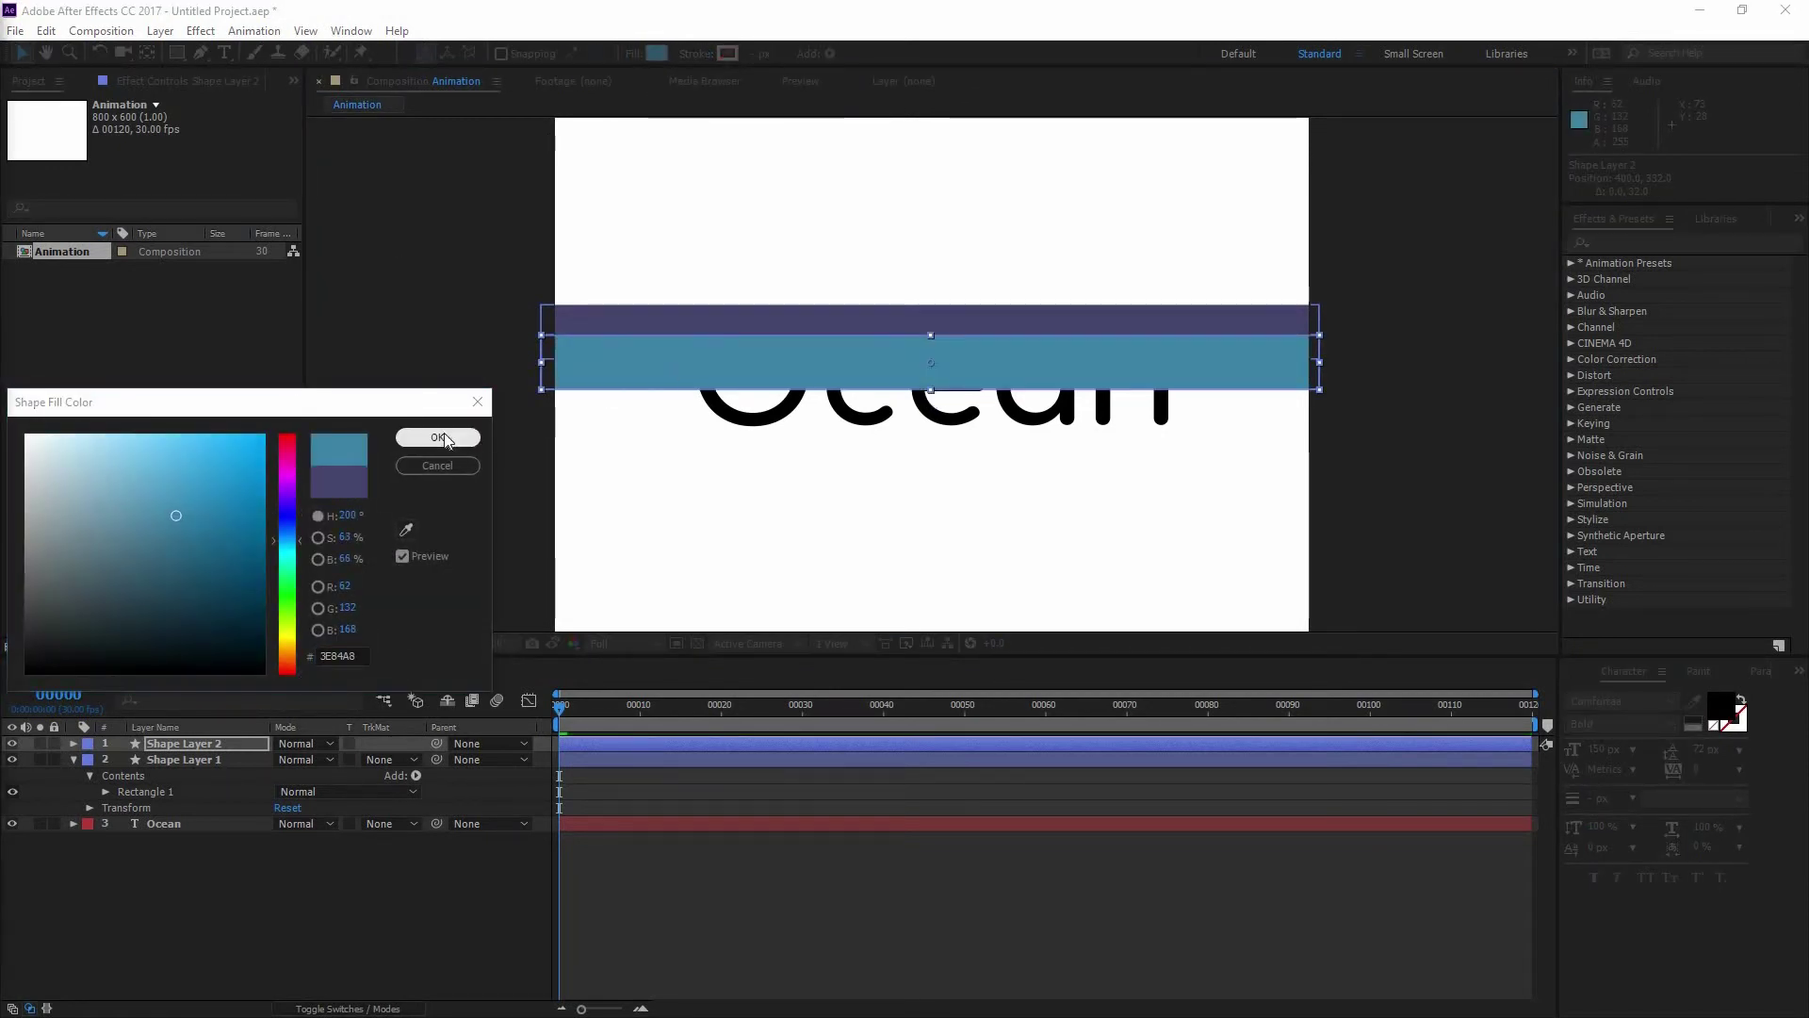
pyautogui.click(437, 438)
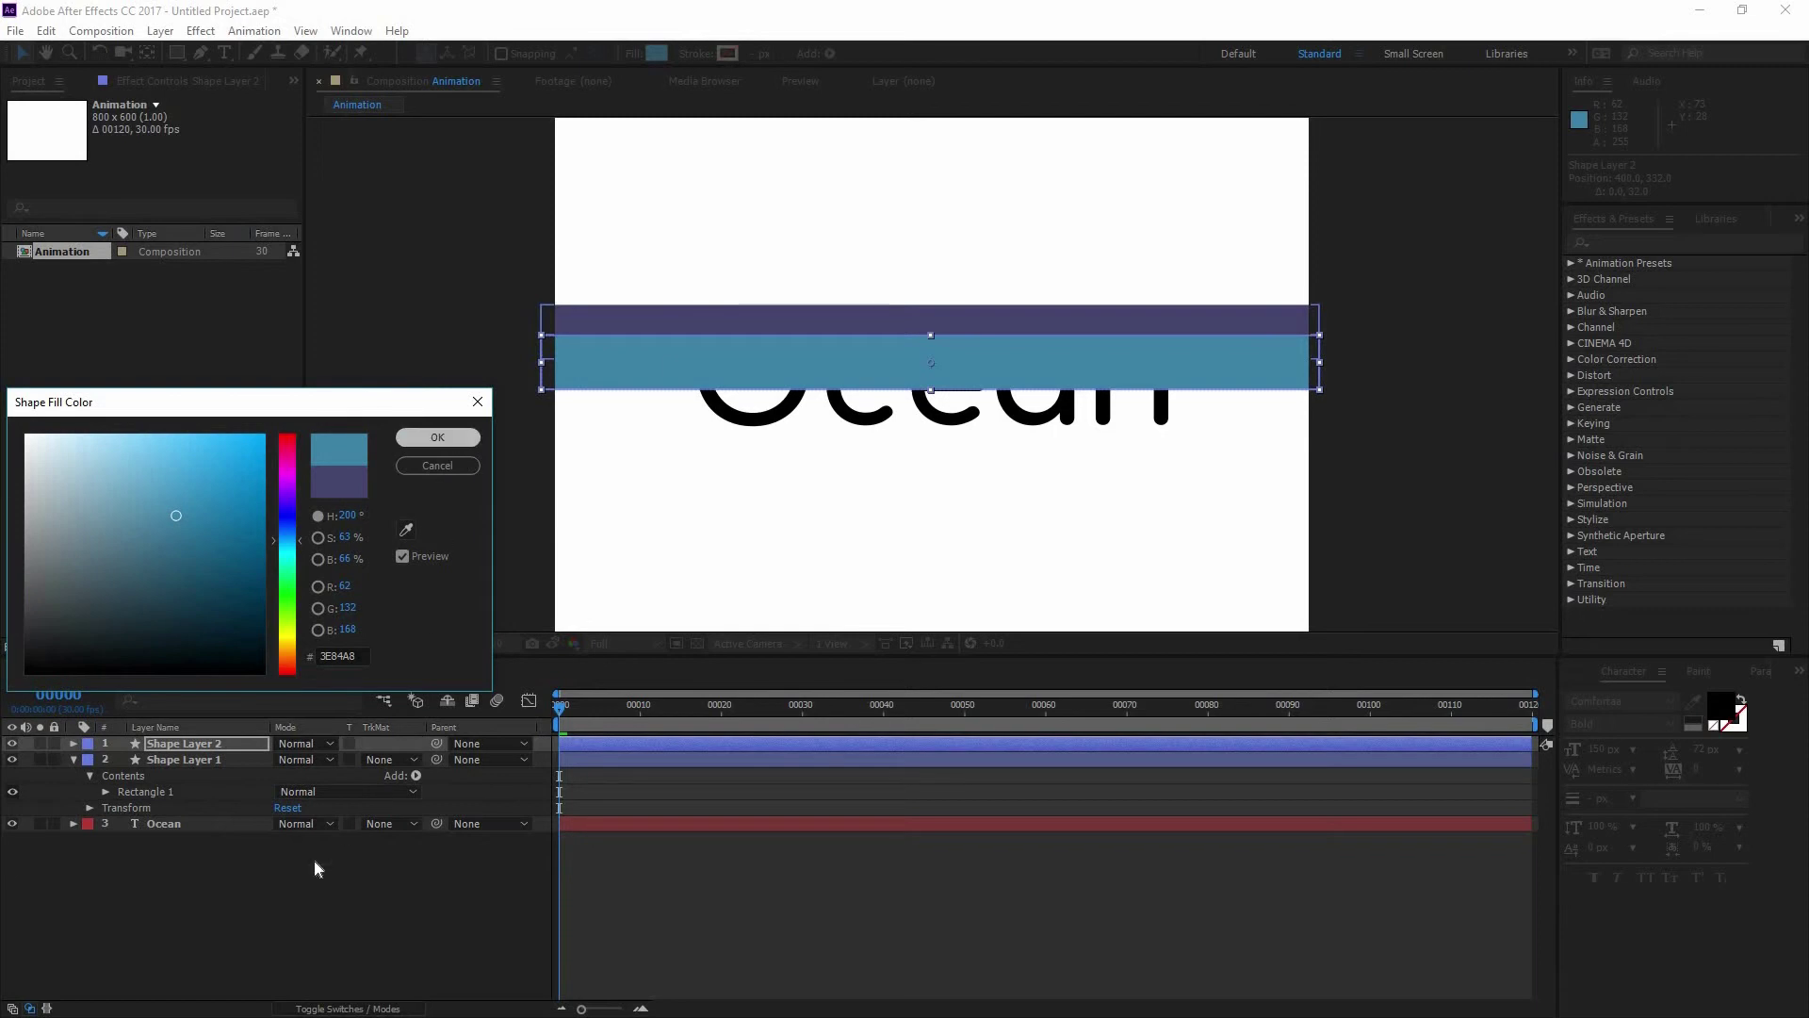
# Paste two more copies of the teal band and move them down to complete a four-band stack.
pyautogui.click(211, 746)
pyautogui.hotkey('ctrl', 'c')
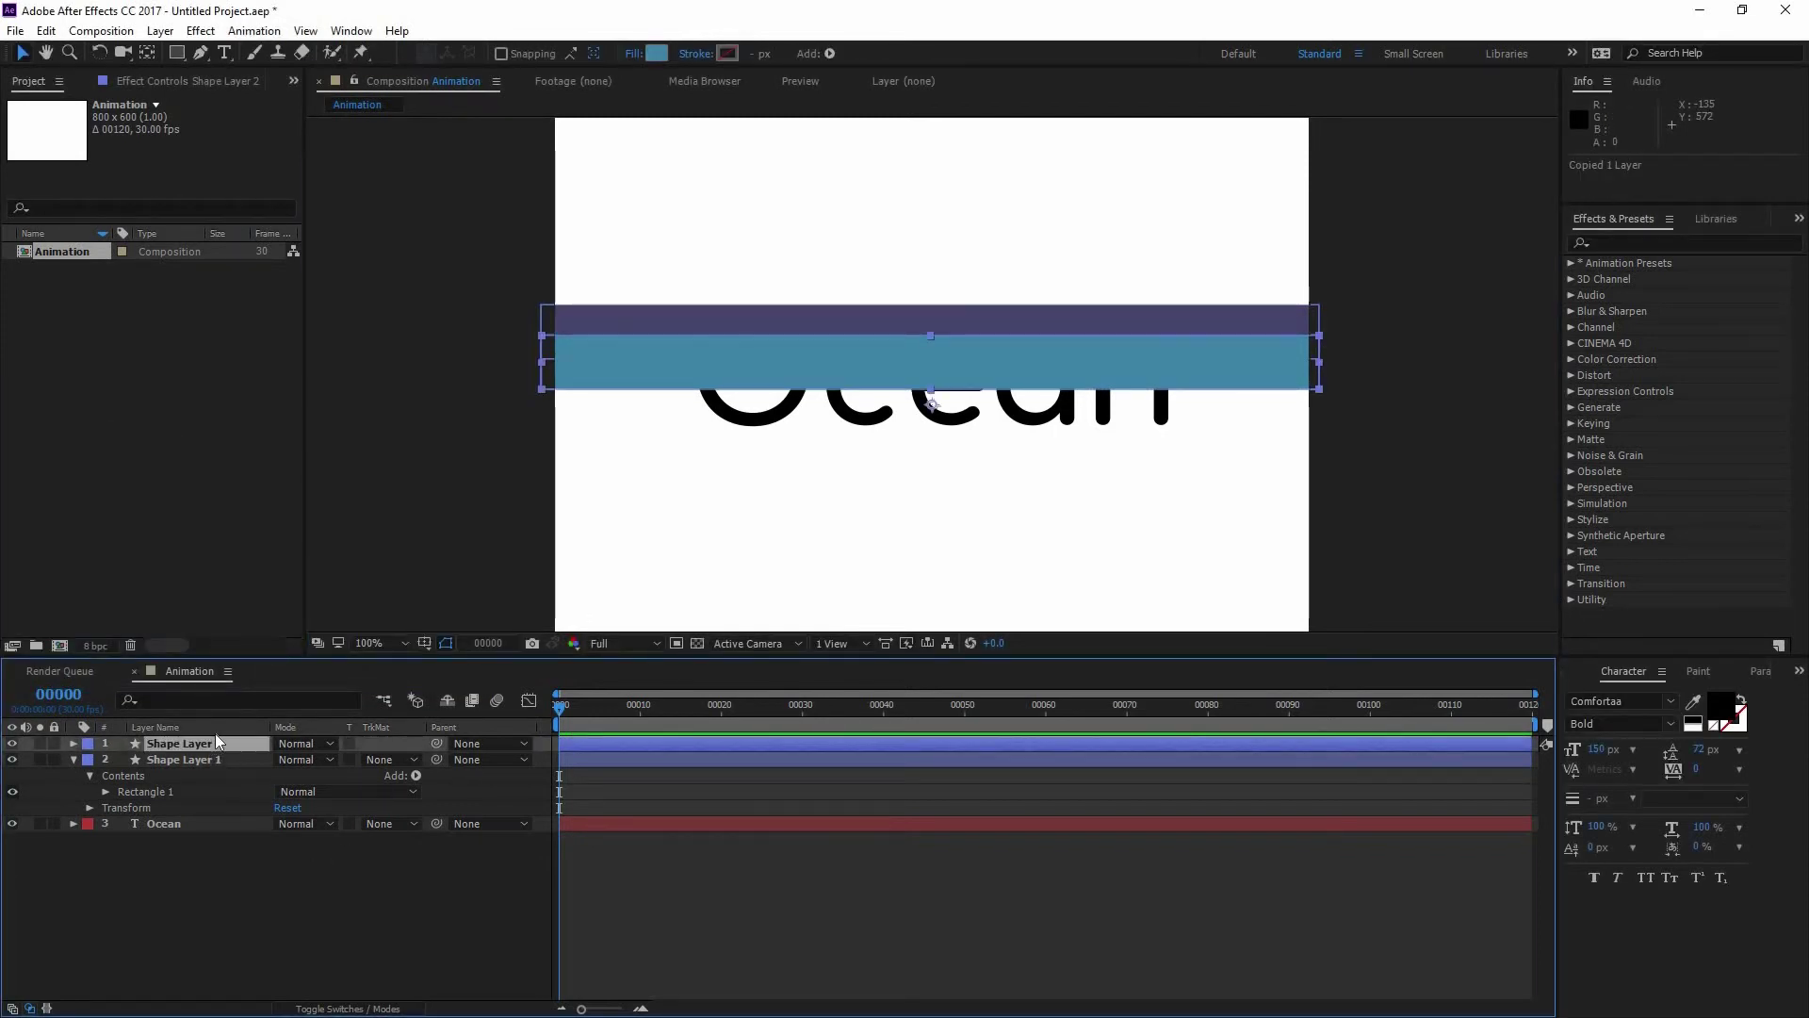
pyautogui.hotkey('ctrl', 'v')
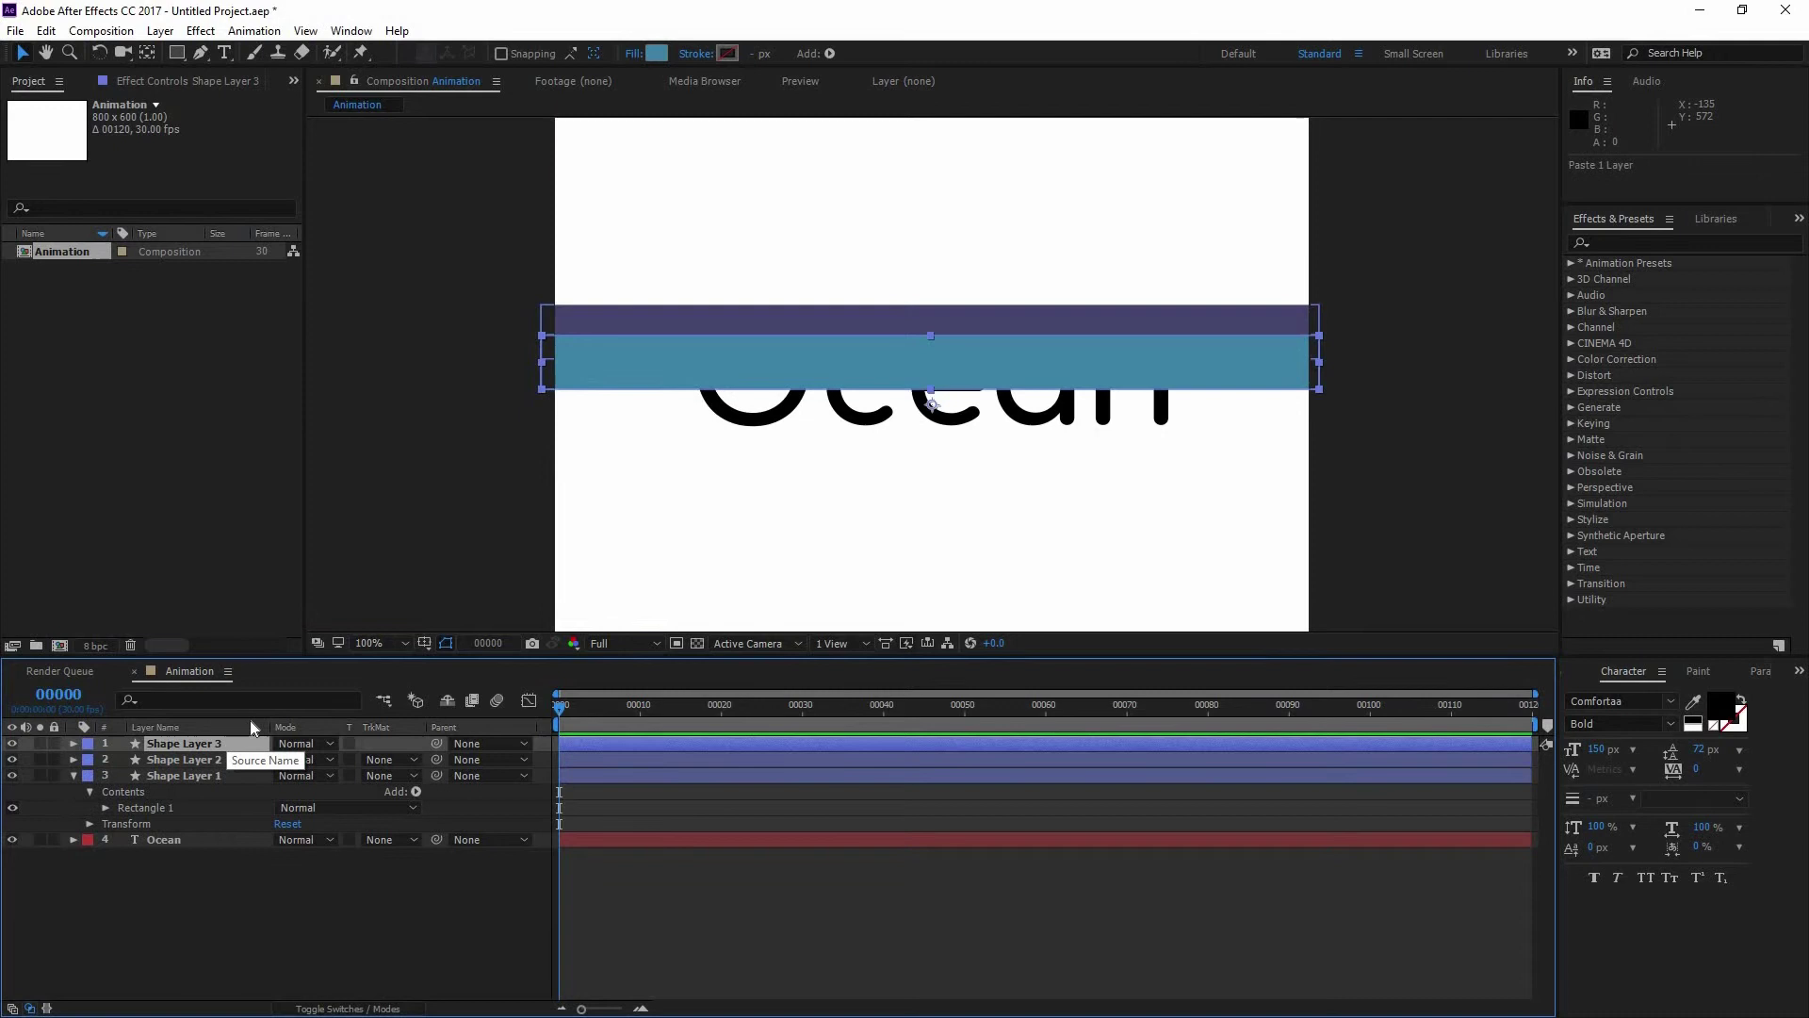
pyautogui.hotkey('ctrl', 'v')
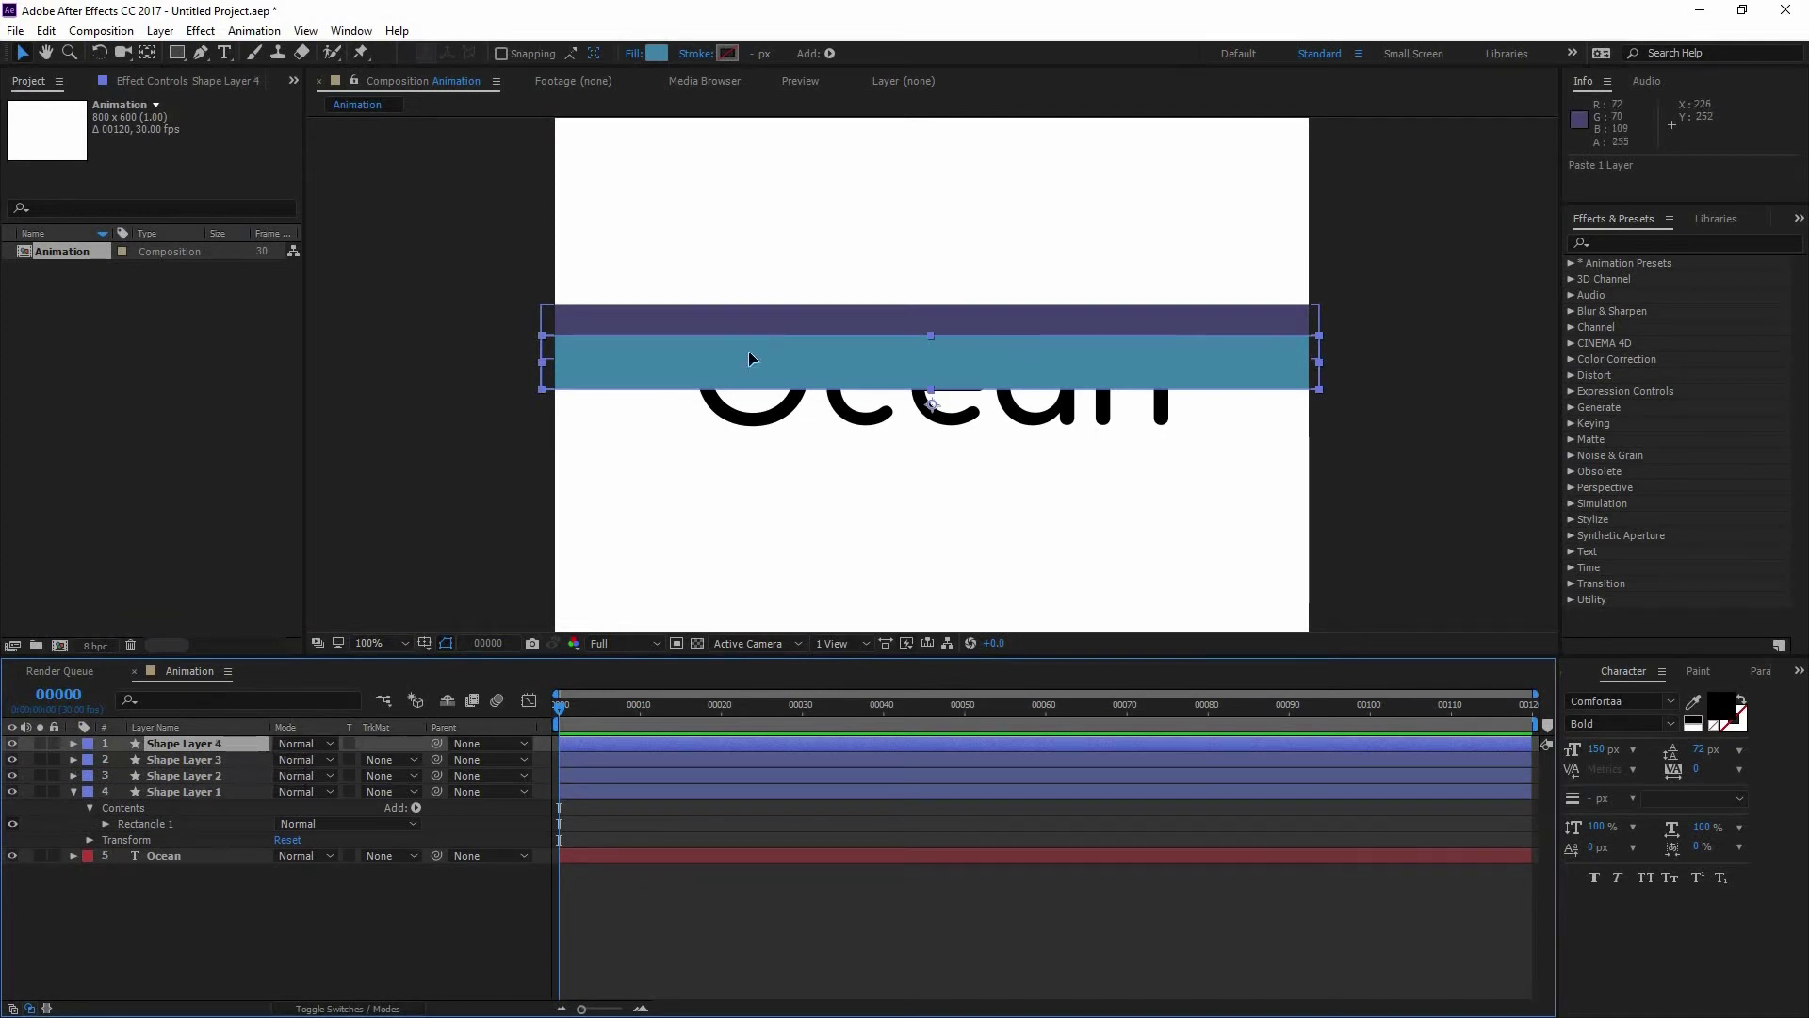
pyautogui.moveTo(748, 321); pyautogui.dragTo(748, 379)
pyautogui.hotkey('ctrl', 'z')
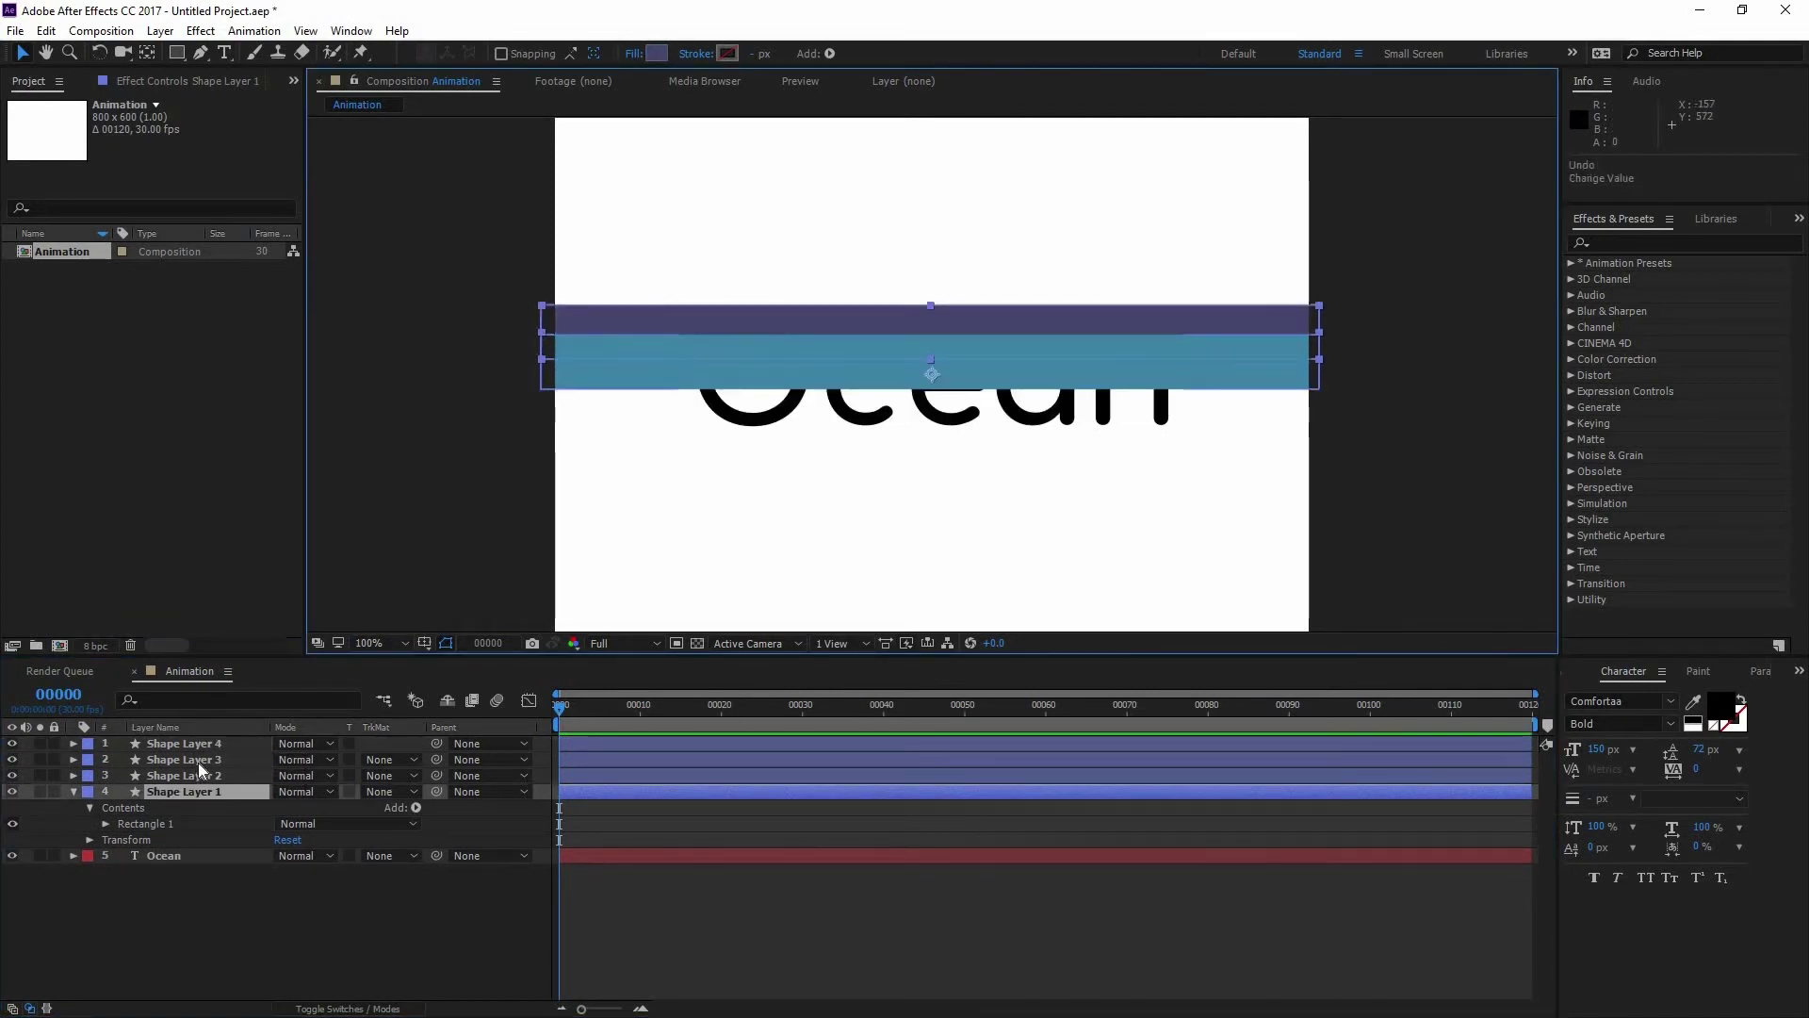
pyautogui.click(197, 759)
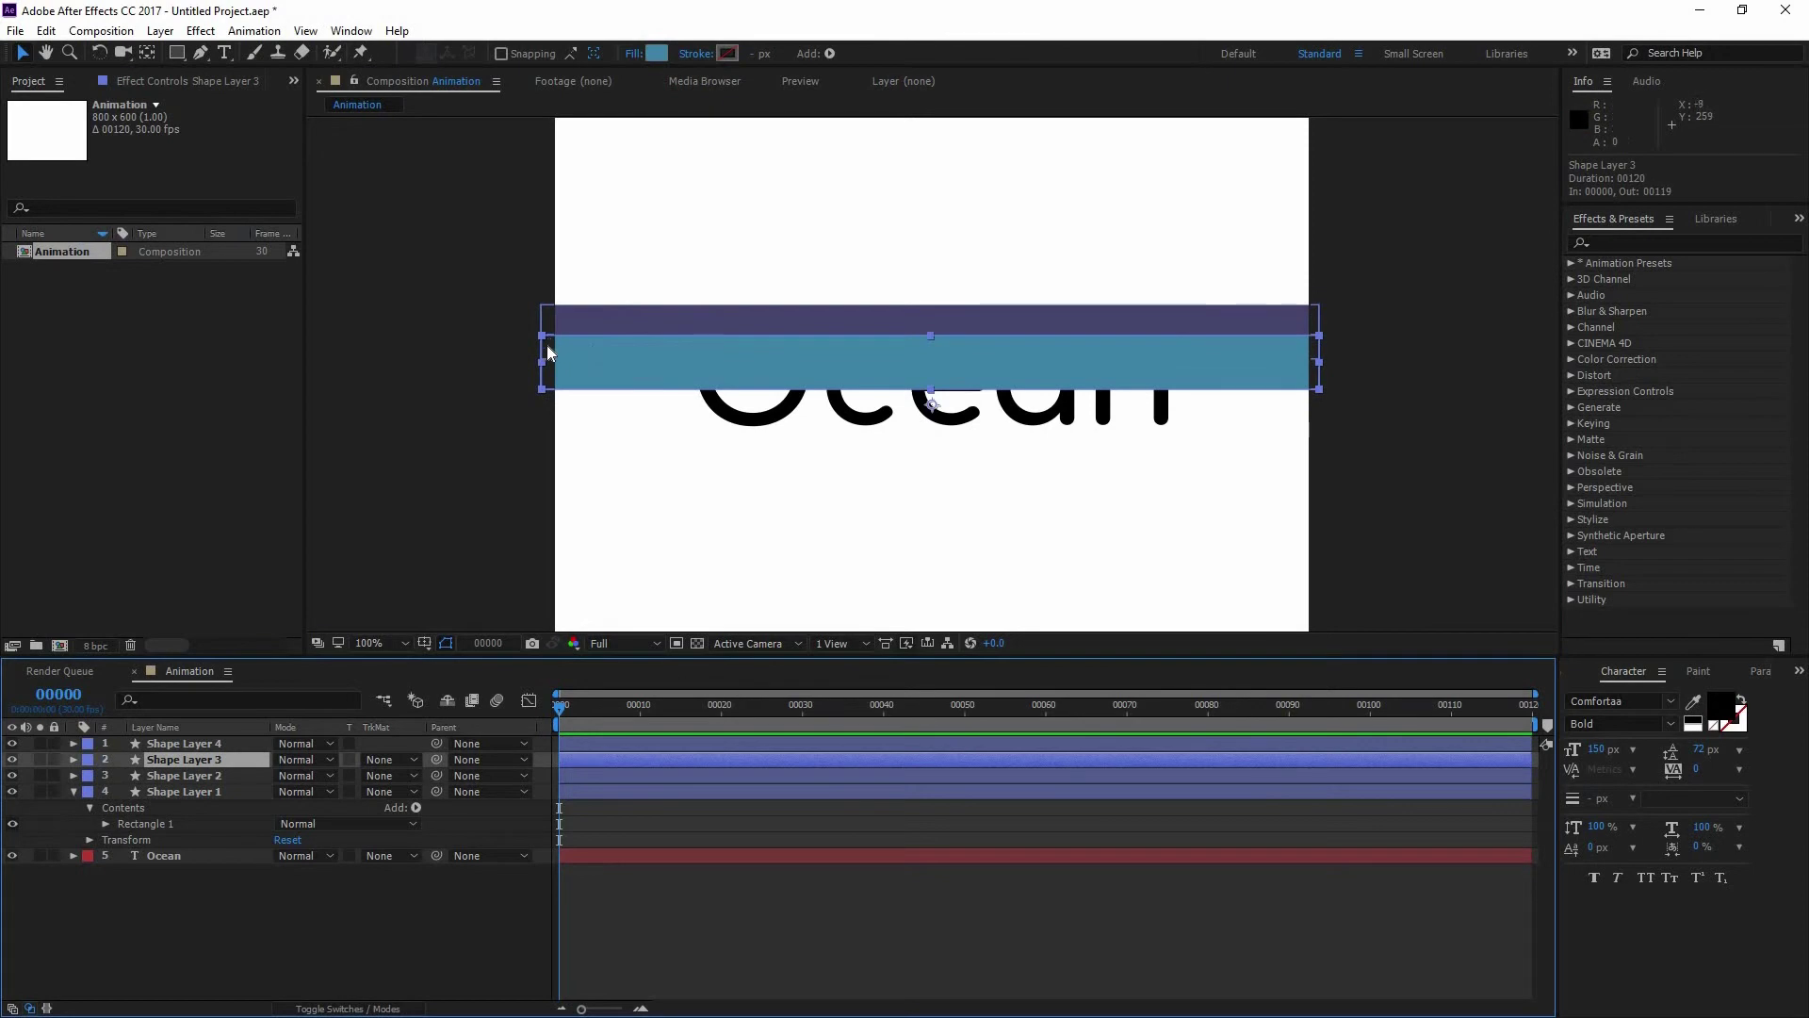
pyautogui.moveTo(548, 341); pyautogui.dragTo(604, 367)
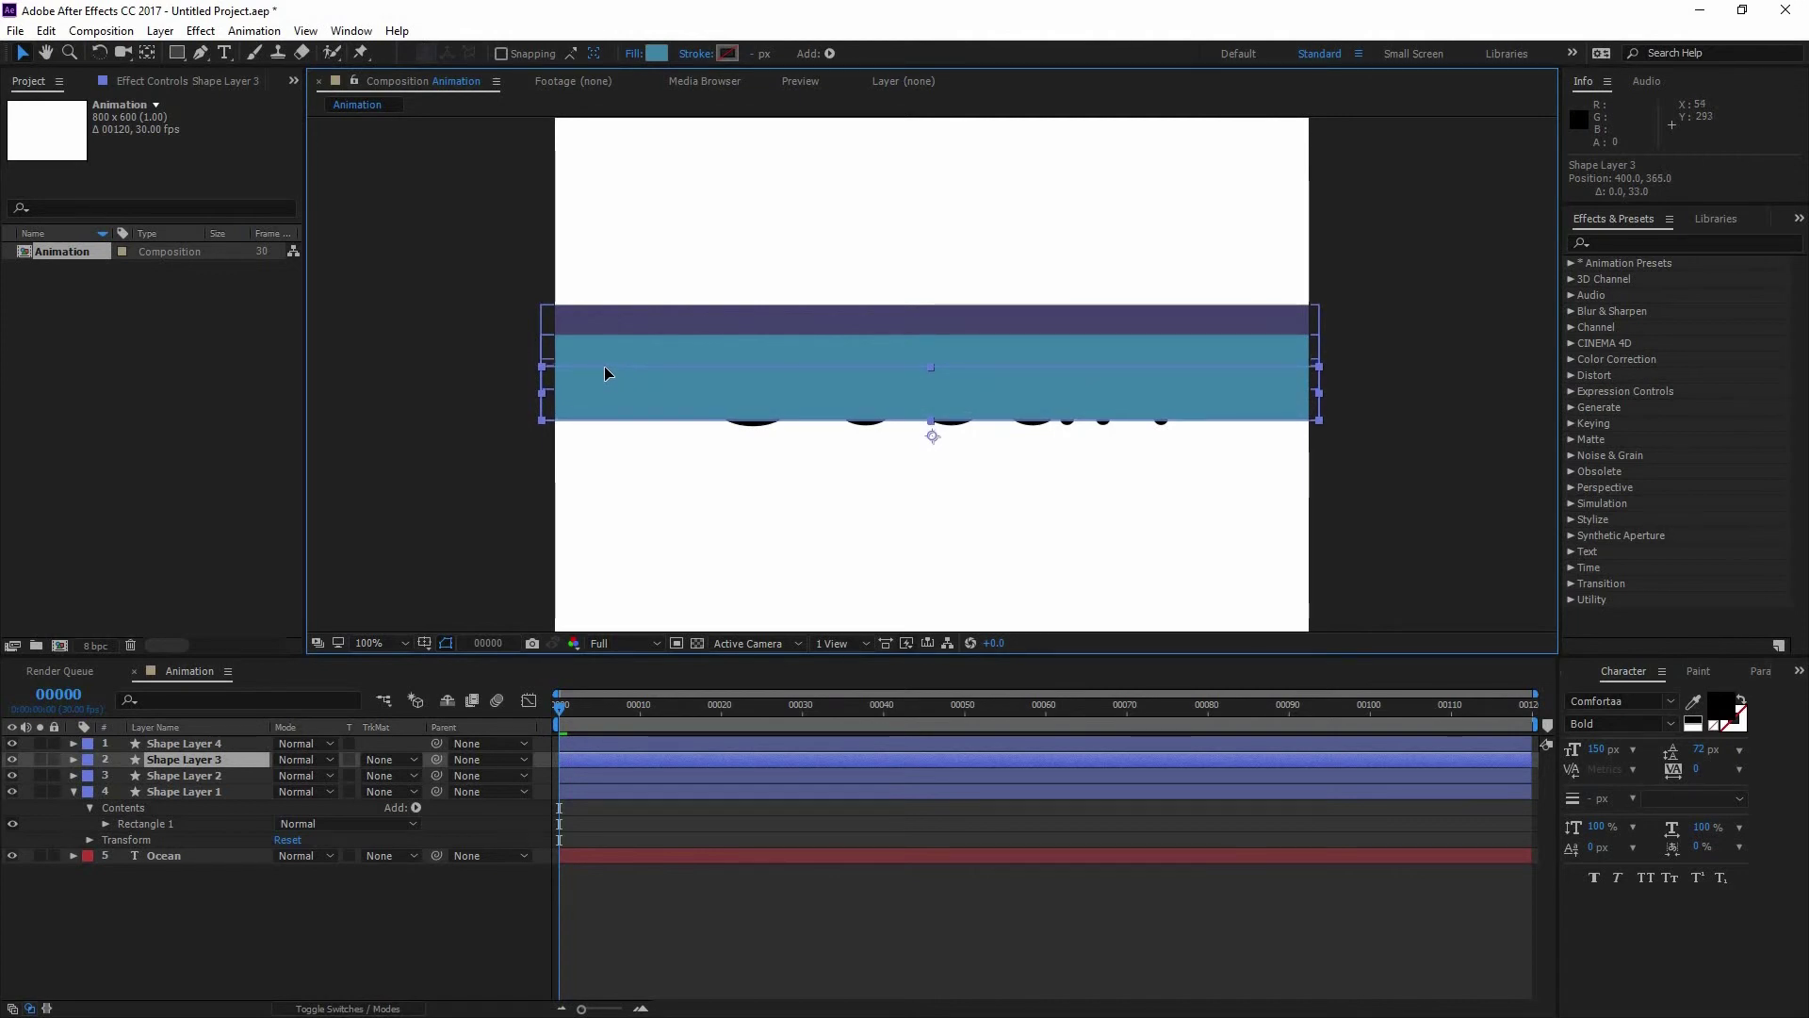
pyautogui.click(211, 742)
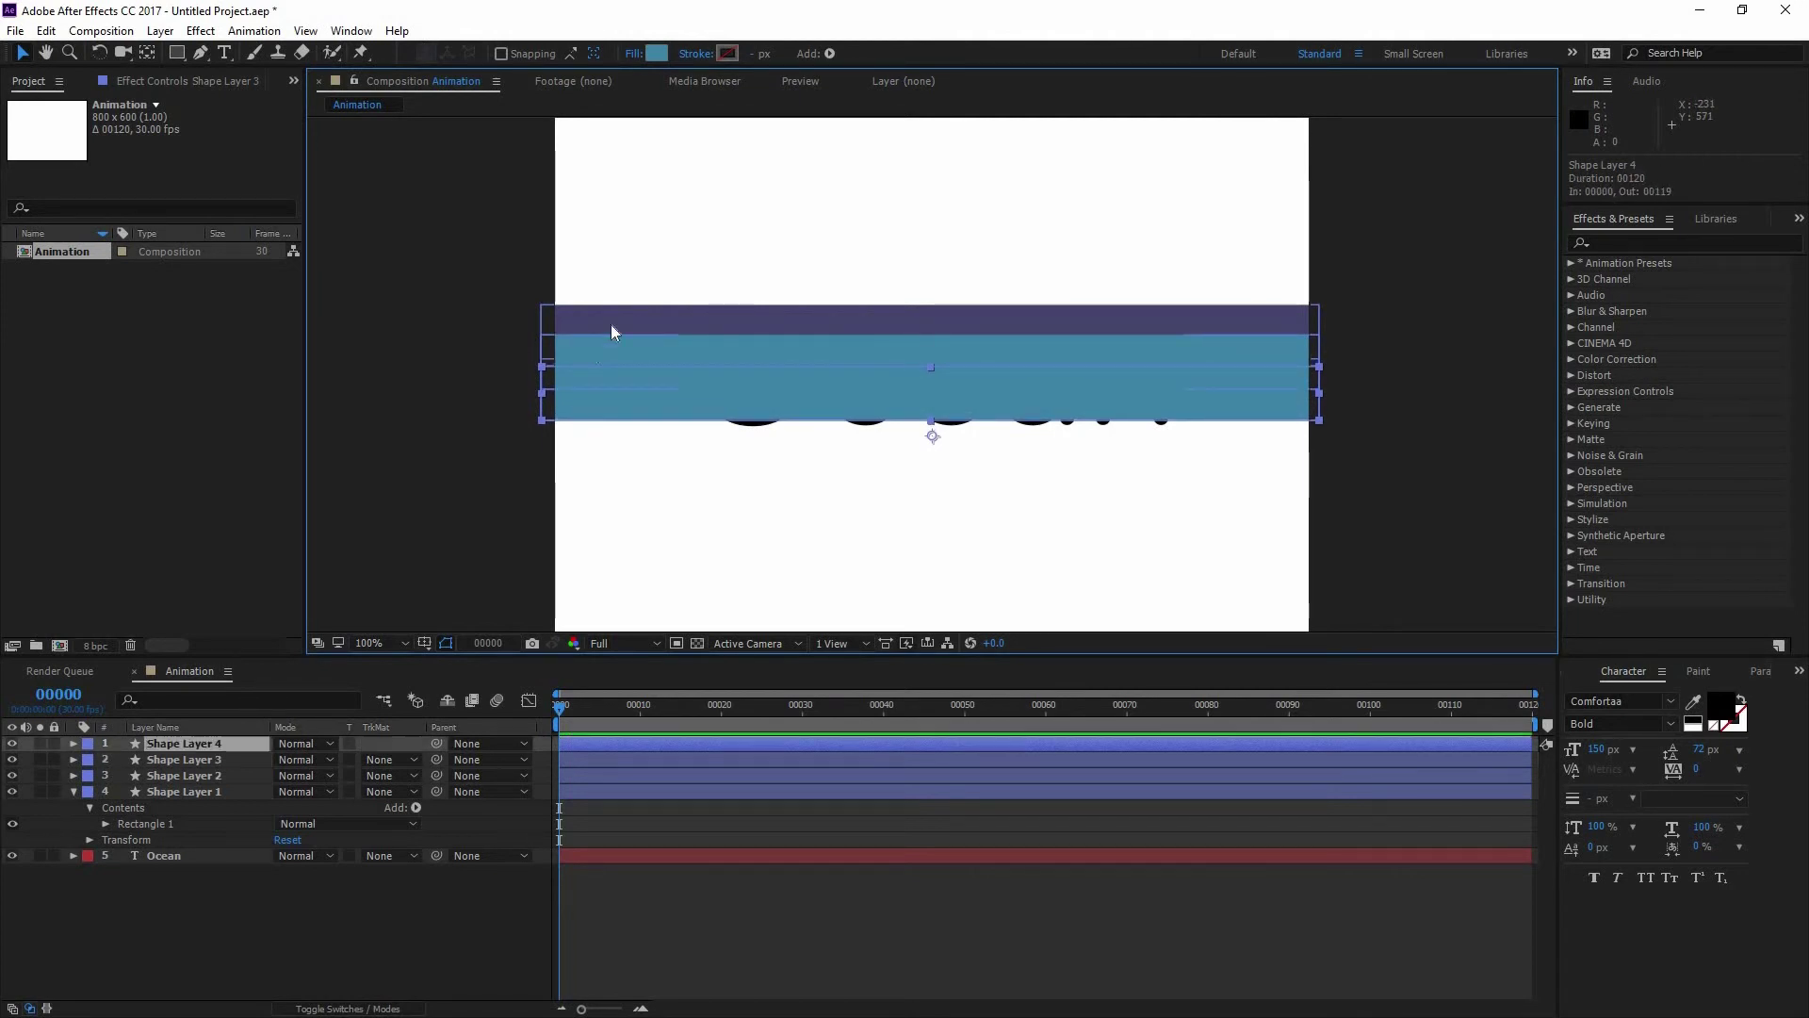
pyautogui.moveTo(547, 339); pyautogui.dragTo(546, 399)
# Recolour the third band cyan (46CDD0).
pyautogui.click(191, 763)
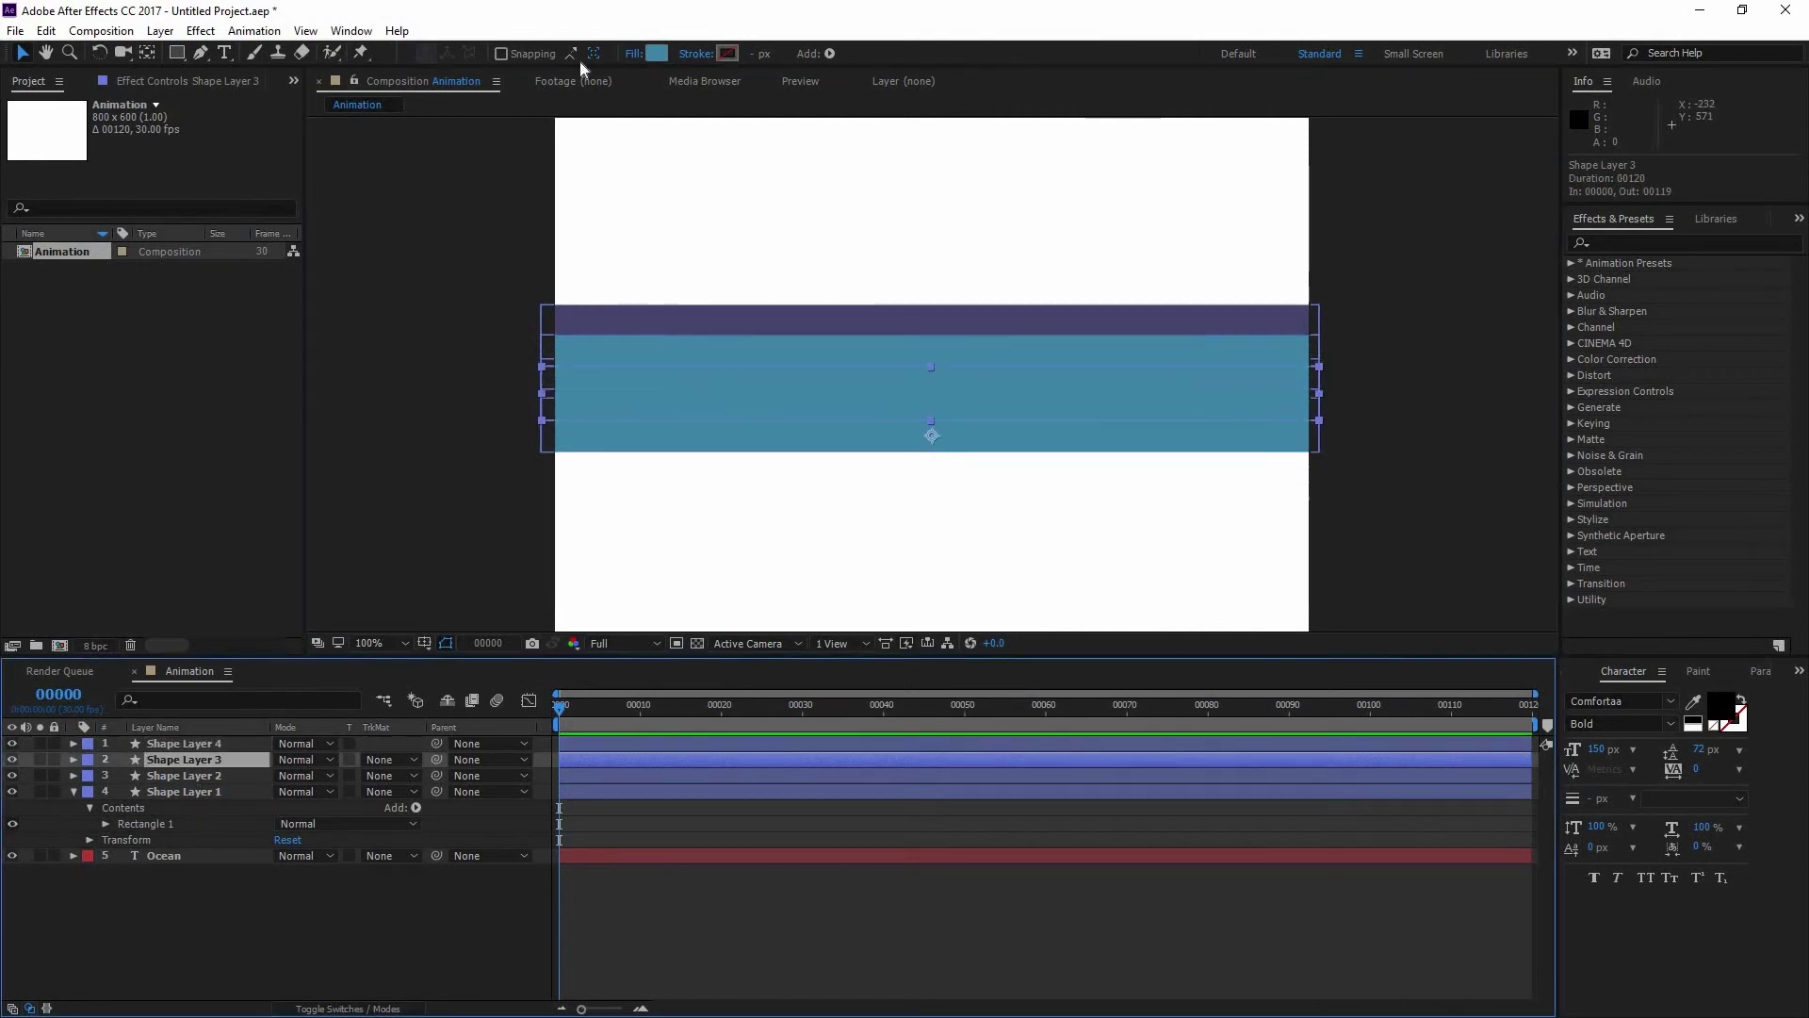
pyautogui.click(657, 53)
pyautogui.click(406, 528)
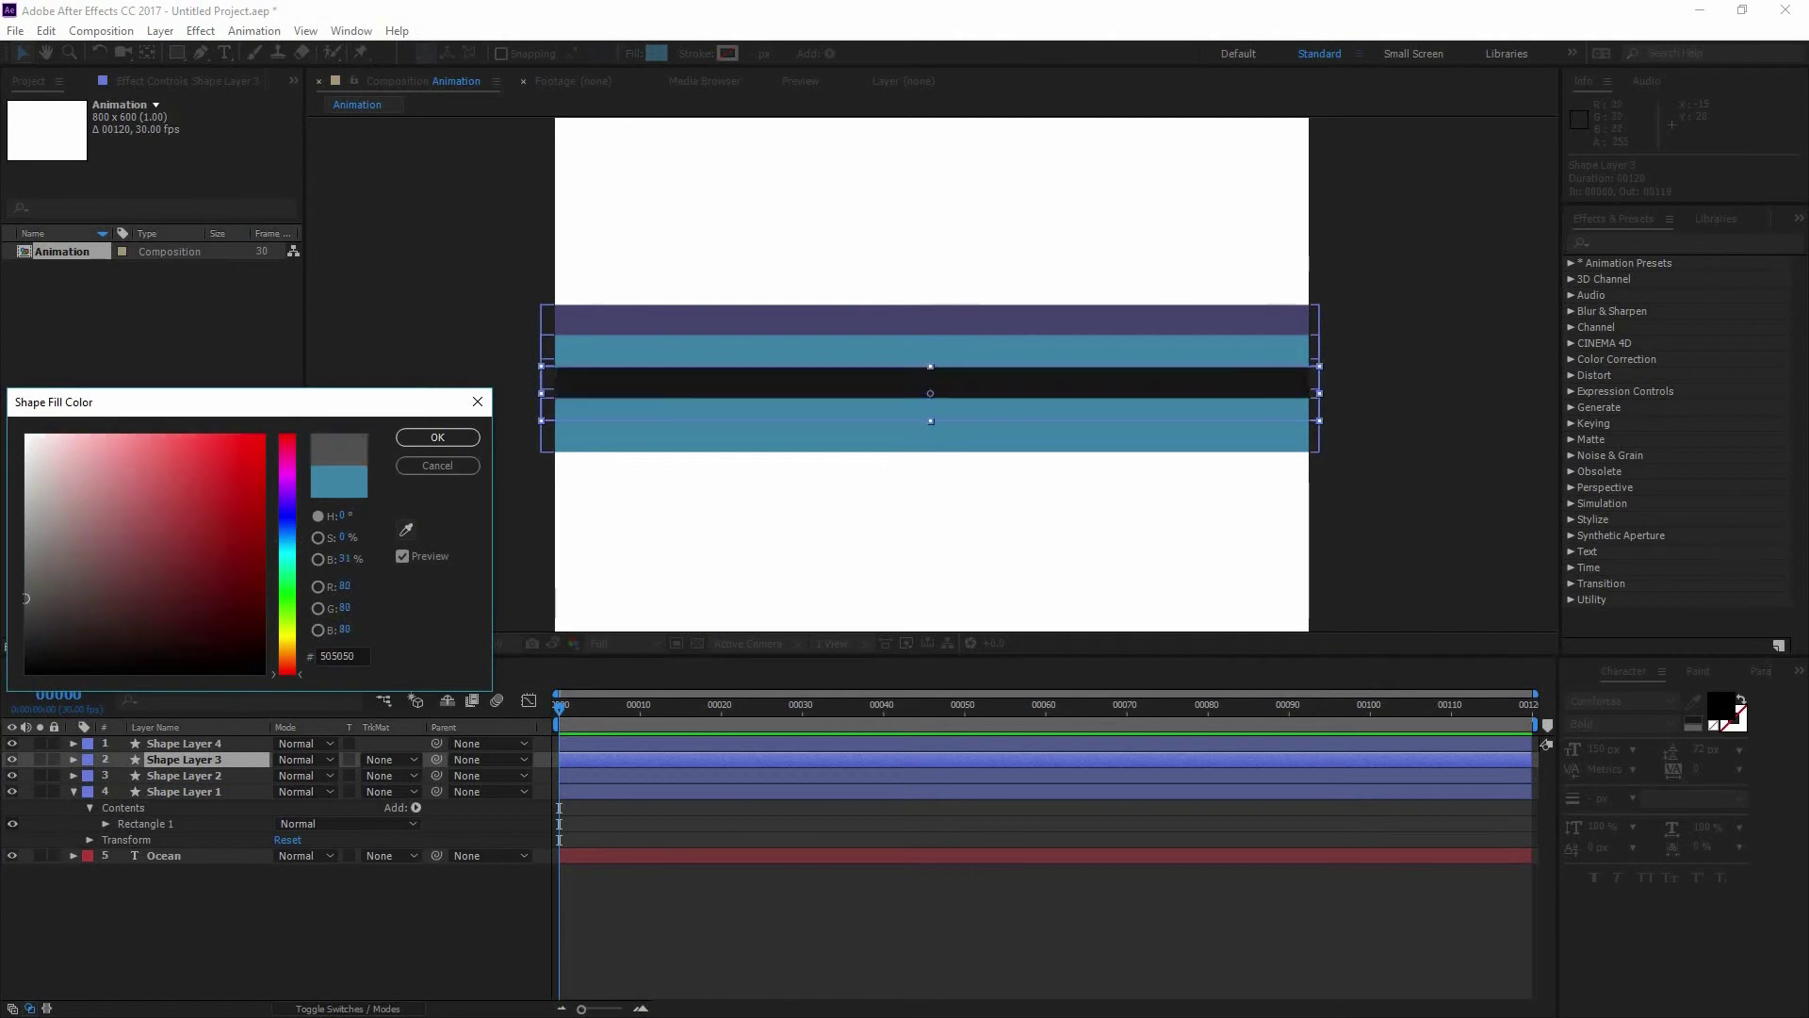
pyautogui.click(90, 450)
pyautogui.click(183, 478)
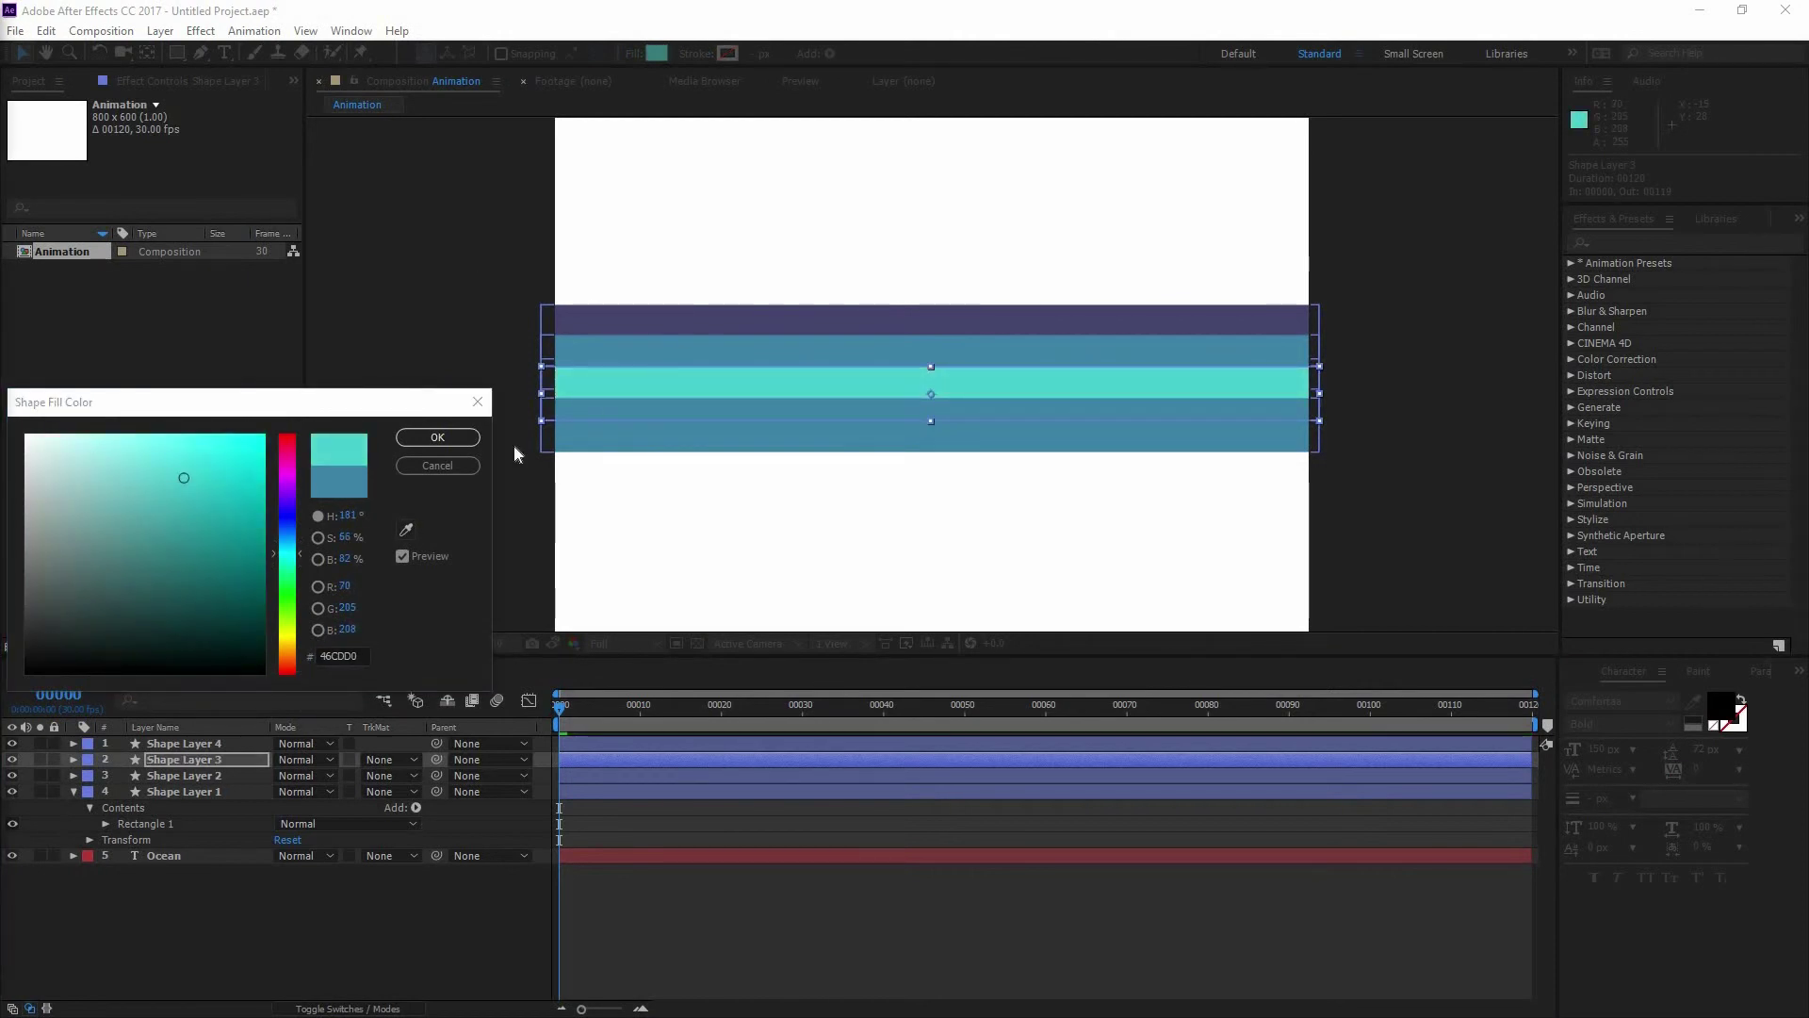
pyautogui.press('Return')
# Recolour the bottom band mint (ACEDD9).
pyautogui.click(210, 744)
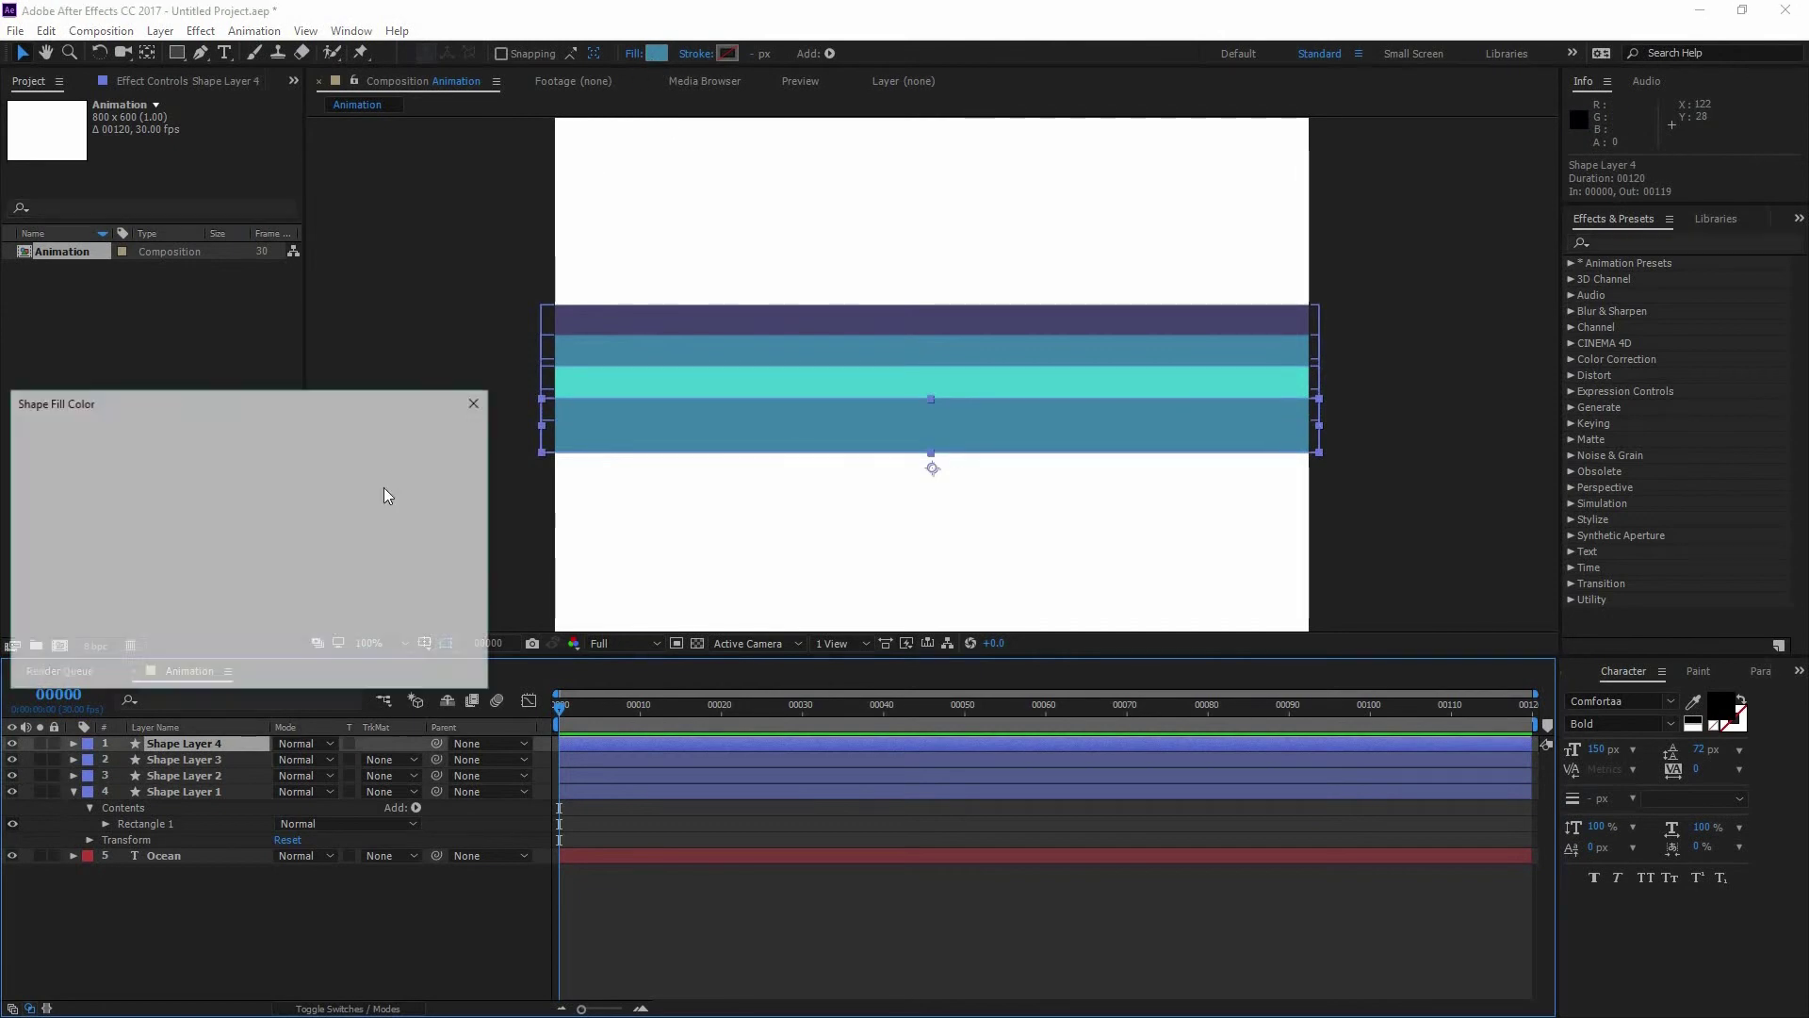
pyautogui.click(406, 529)
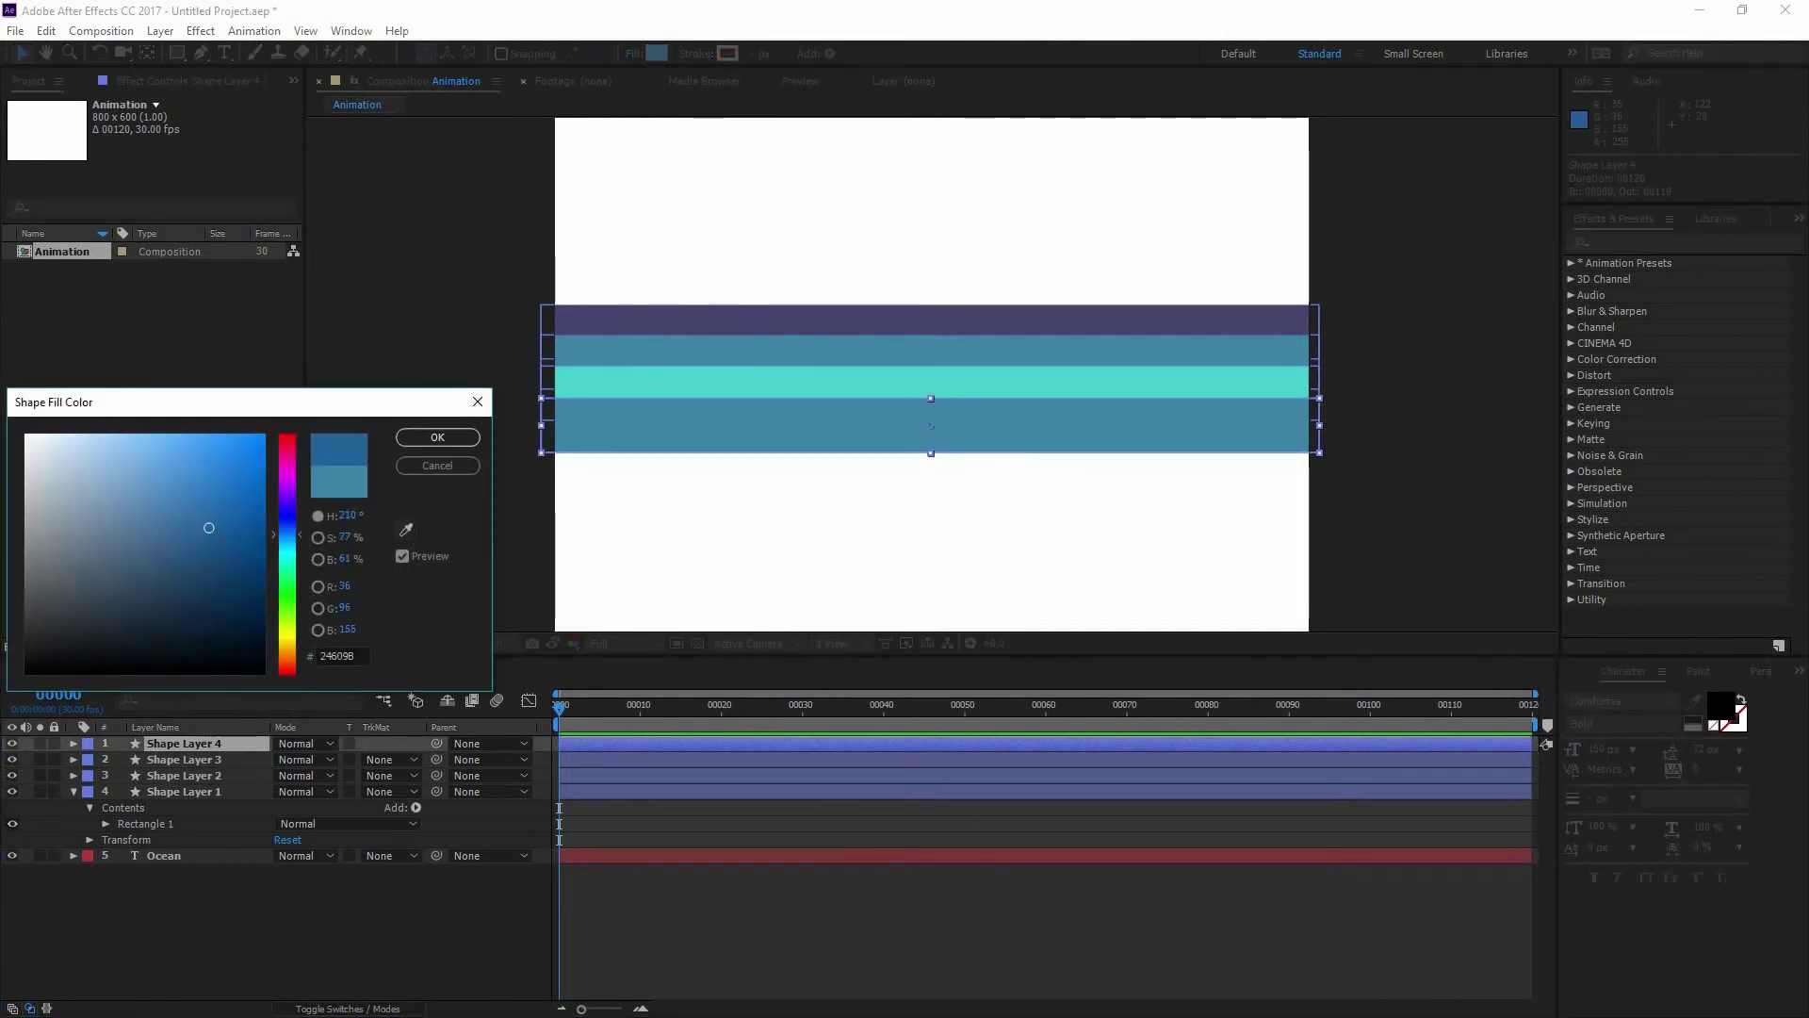
pyautogui.click(557, 423)
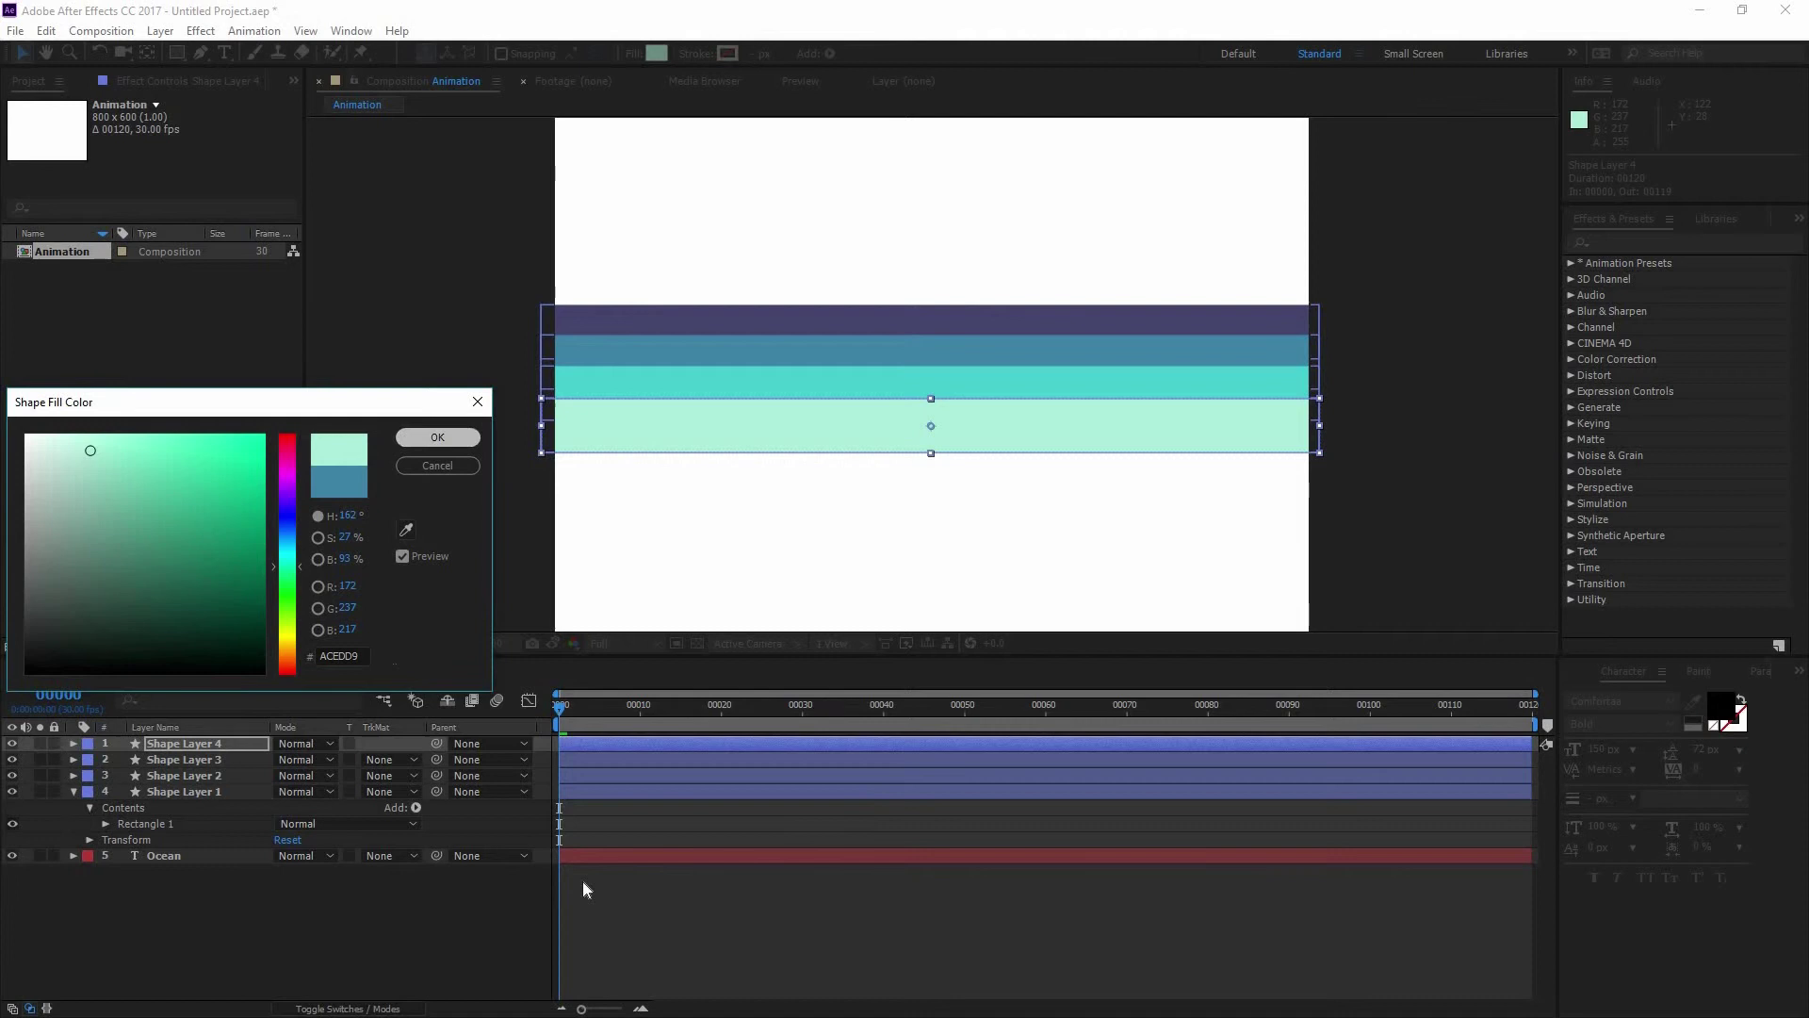
pyautogui.press('Return')
pyautogui.click(808, 454)
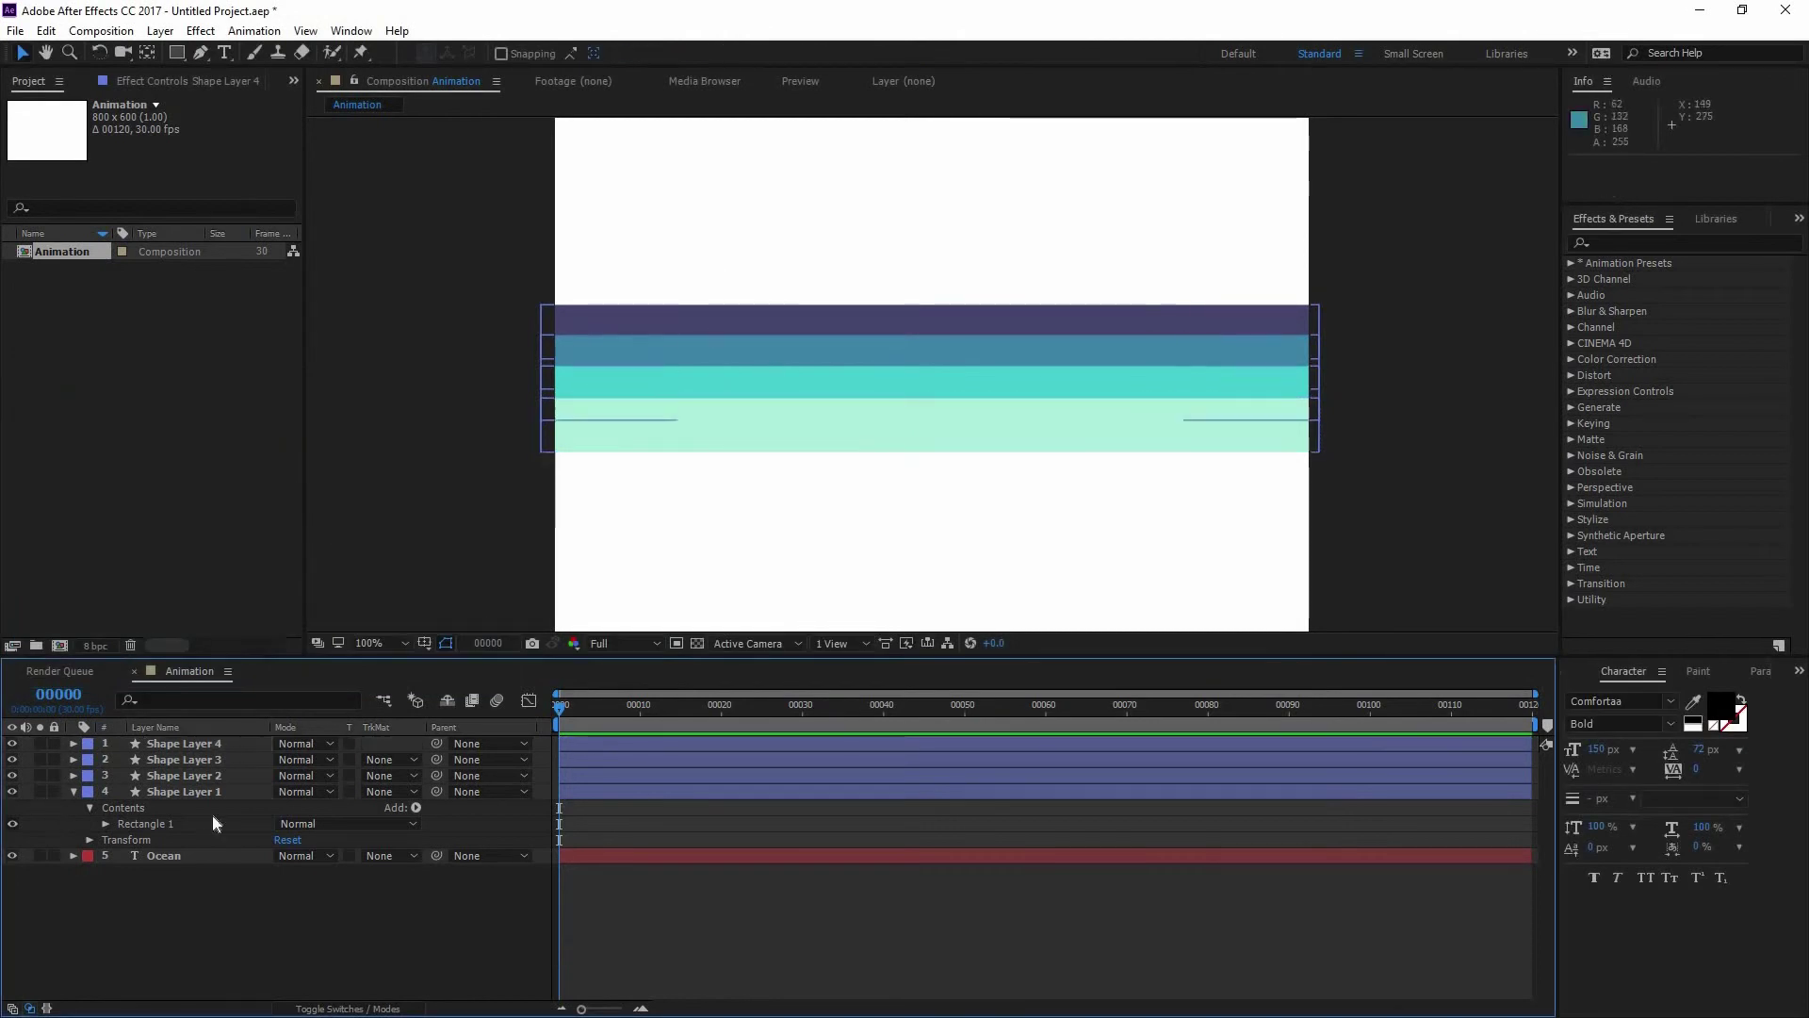
pyautogui.click(190, 745)
# Select all four band layers and apply Distribute Vertical Centers from the Align panel.
pyautogui.keyDown('shift'); pyautogui.click(190, 793); pyautogui.keyUp('shift')
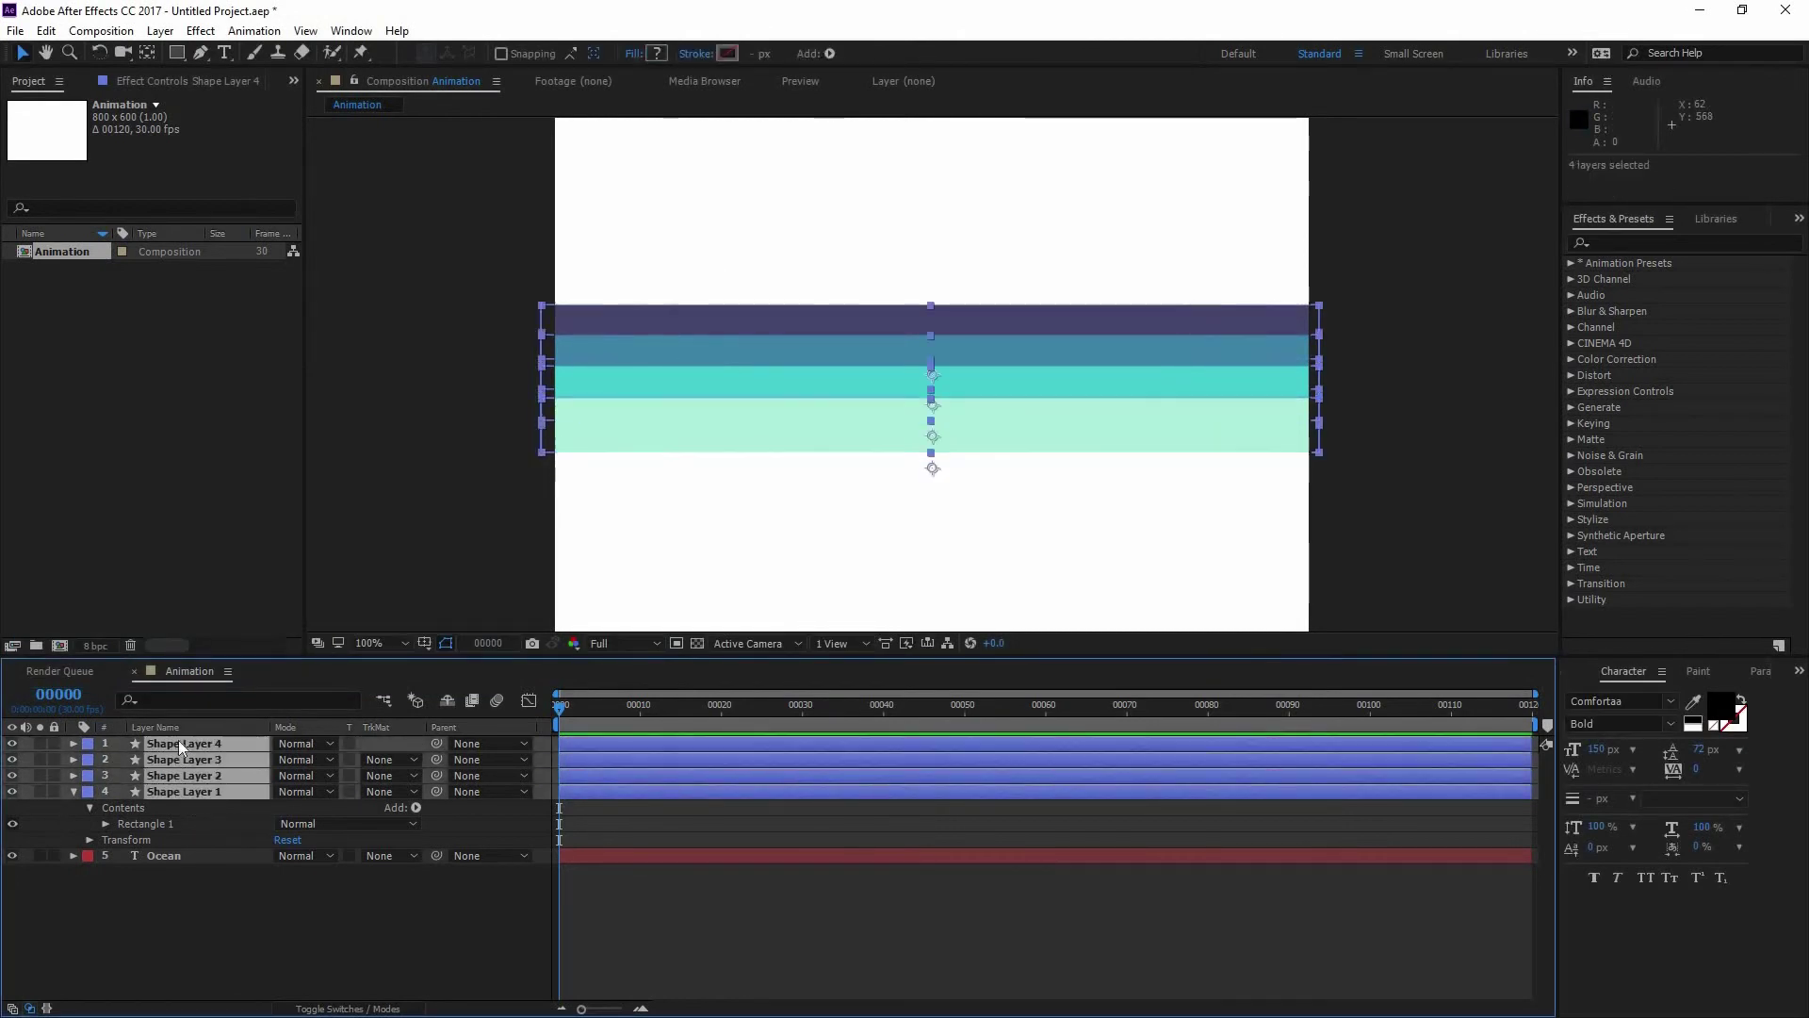
pyautogui.click(350, 30)
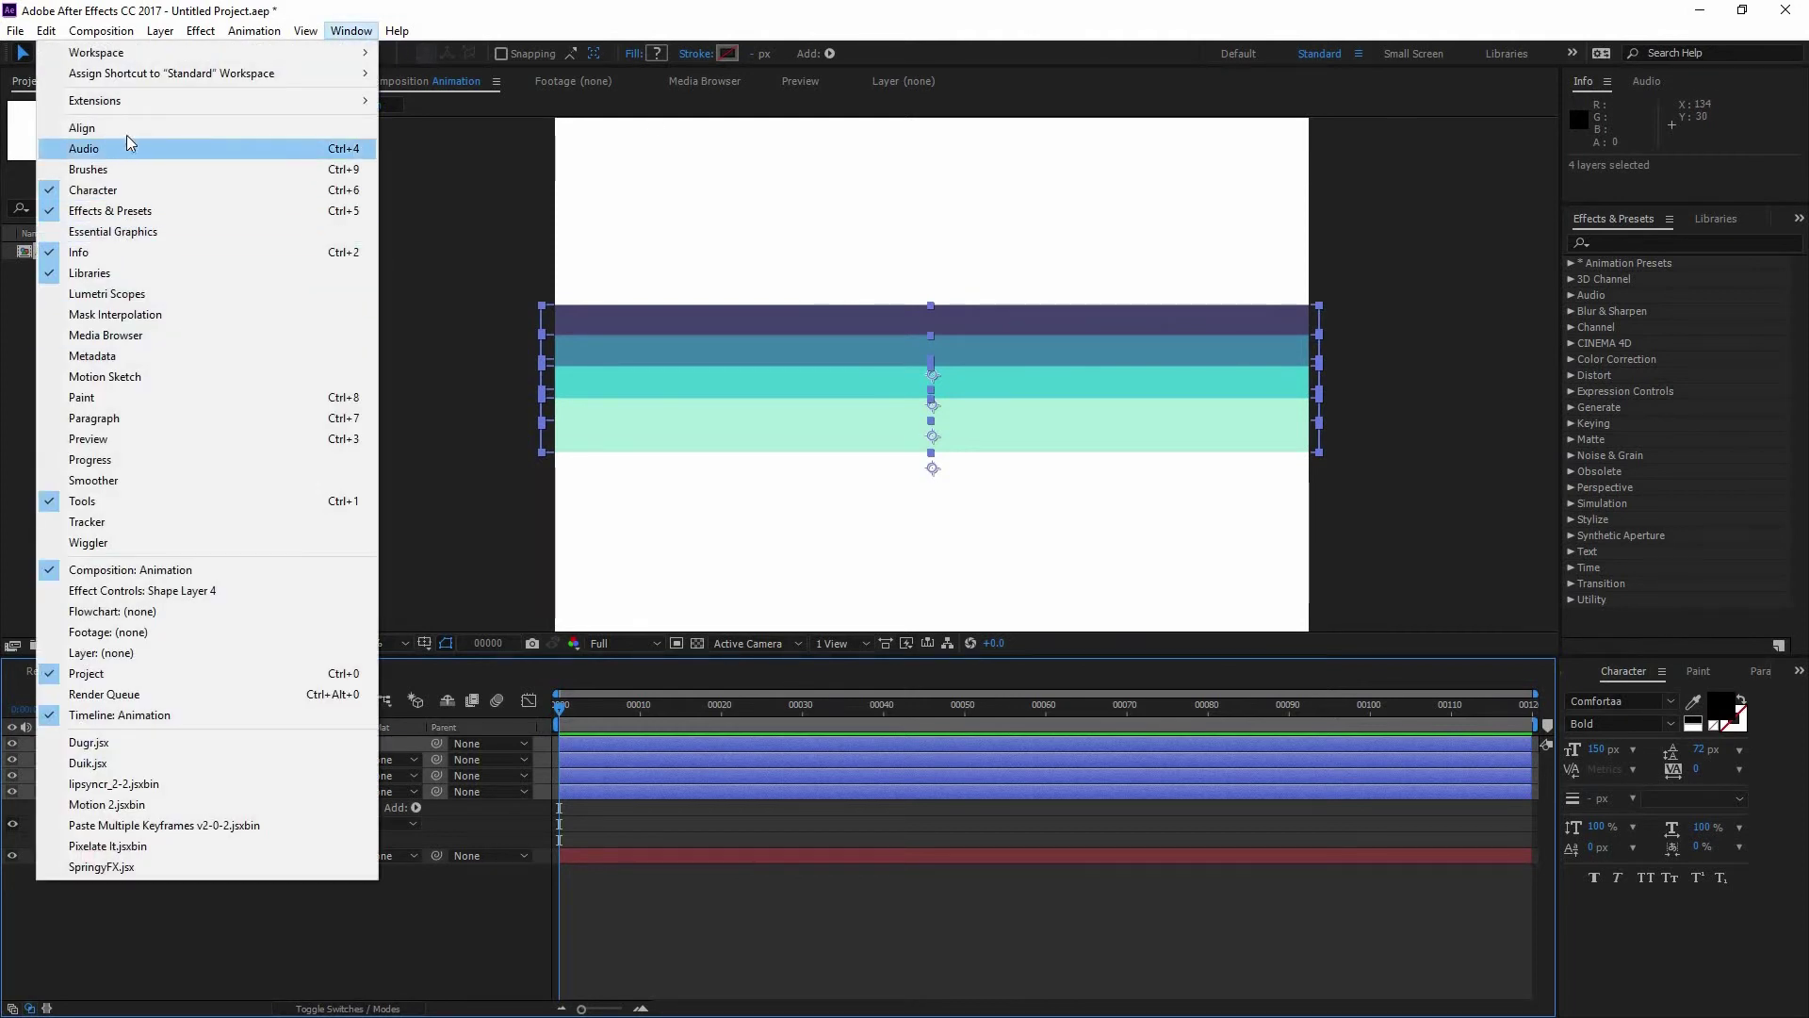
pyautogui.press('Return')
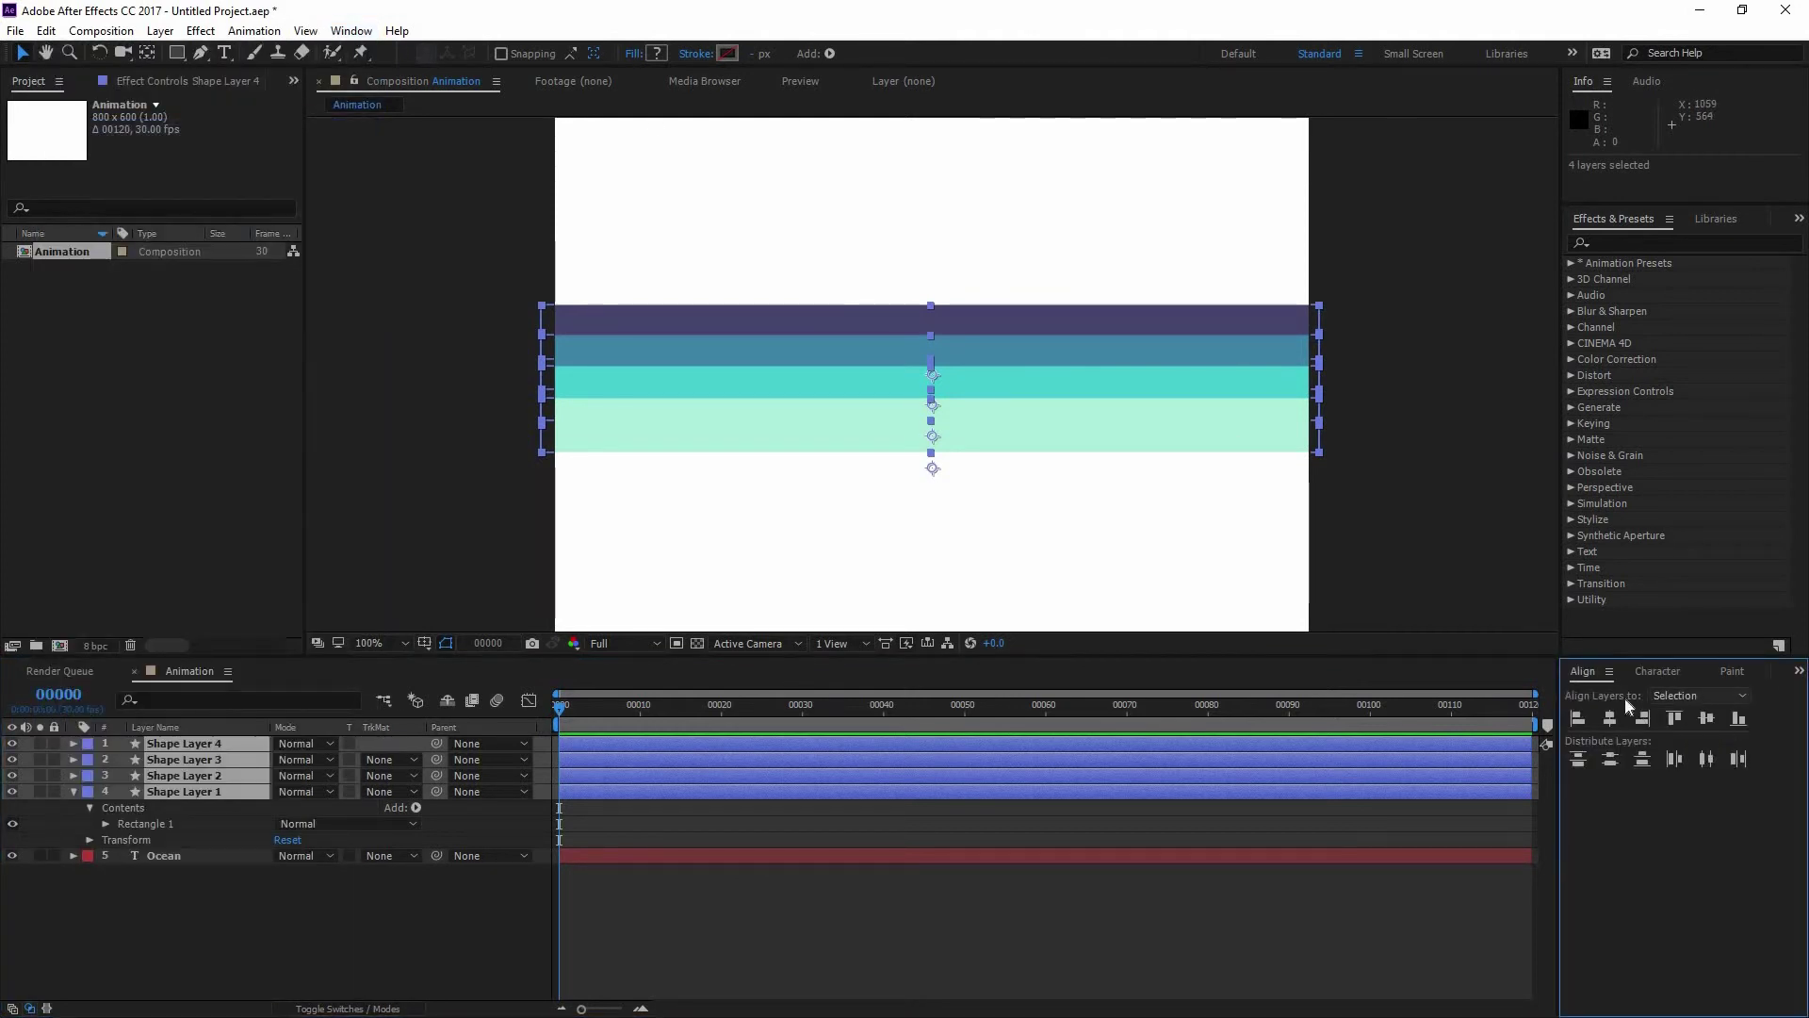
pyautogui.click(1613, 757)
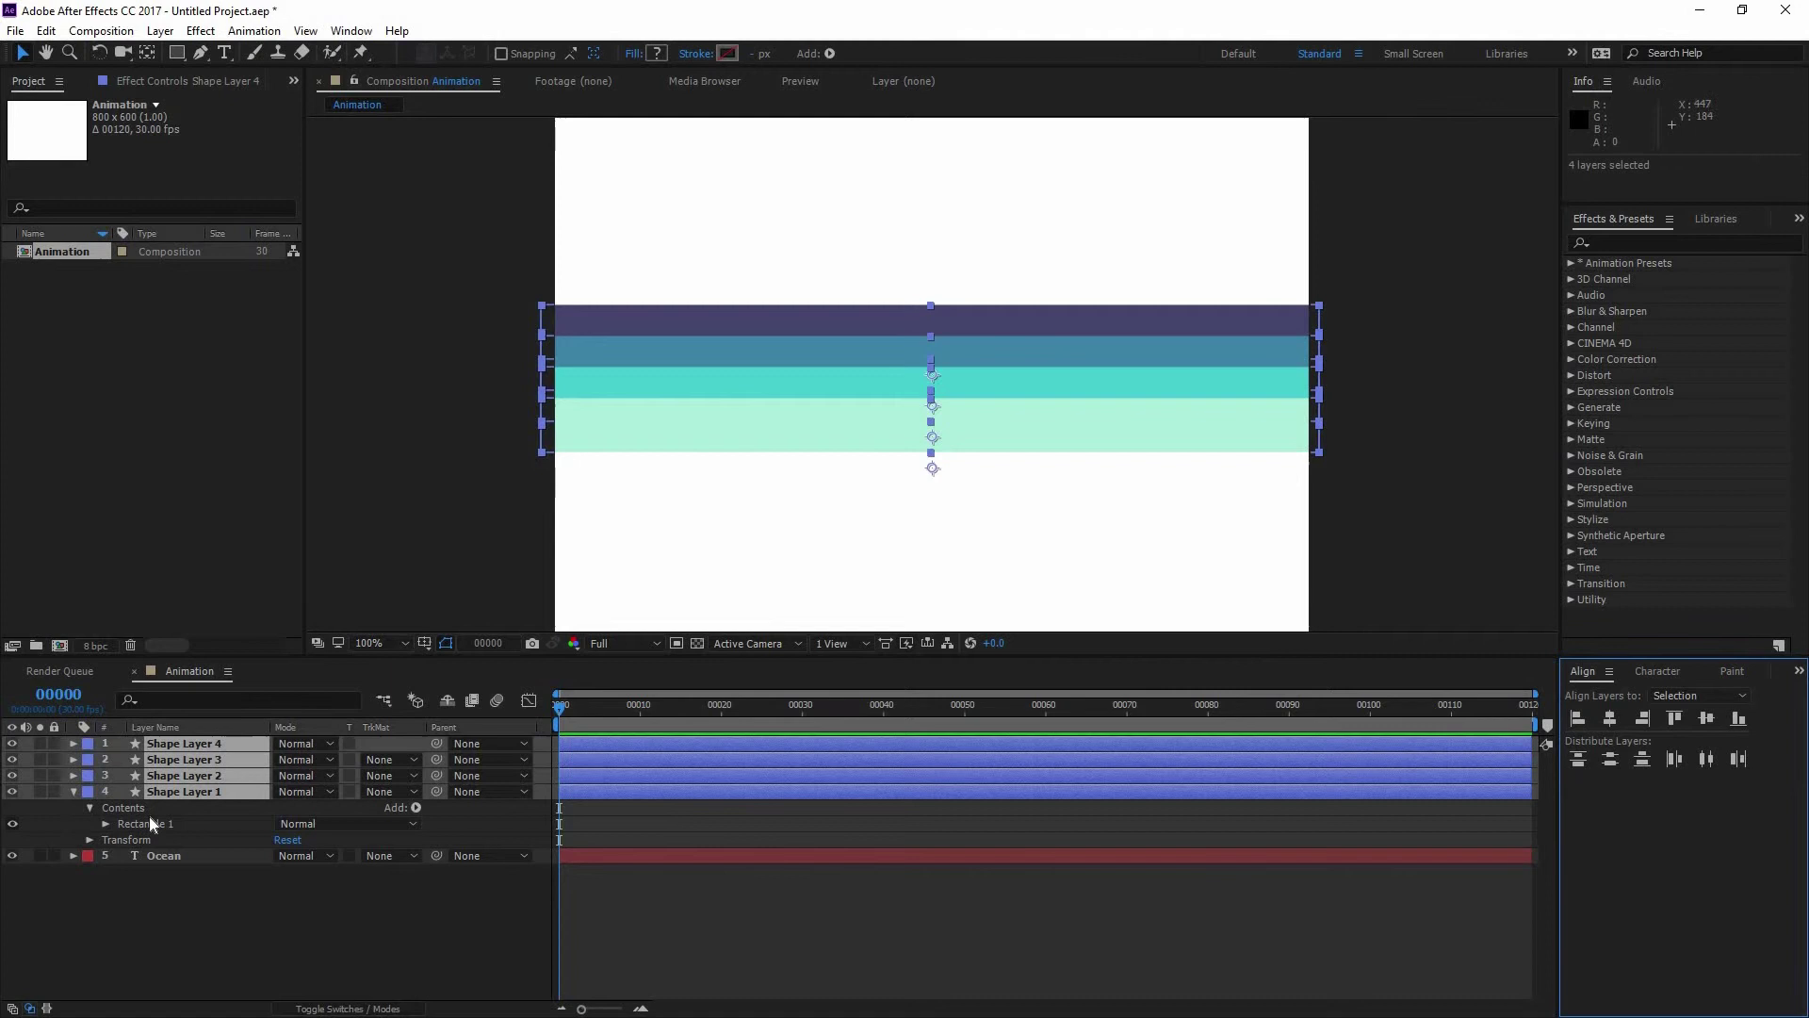
pyautogui.click(71, 790)
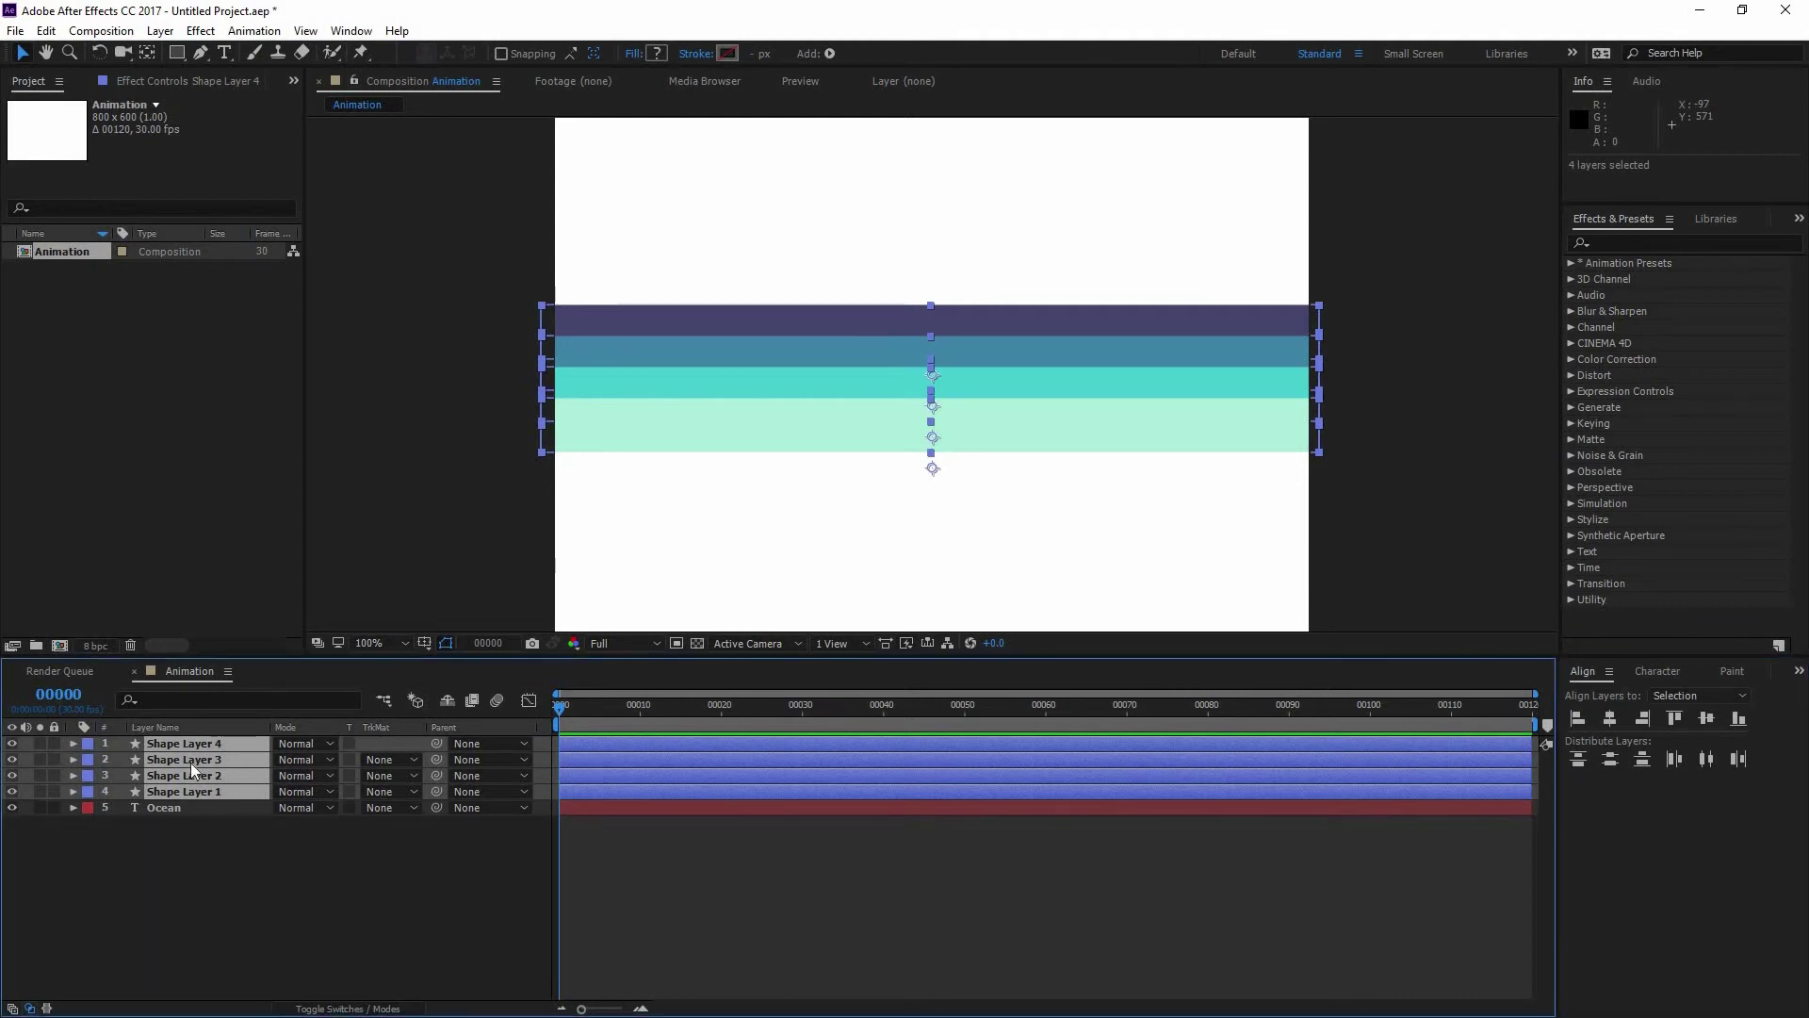
# Pre-compose the selected stripe layers from the right-click menu into a comp named 'Waves'.
pyautogui.rightClick(190, 761)
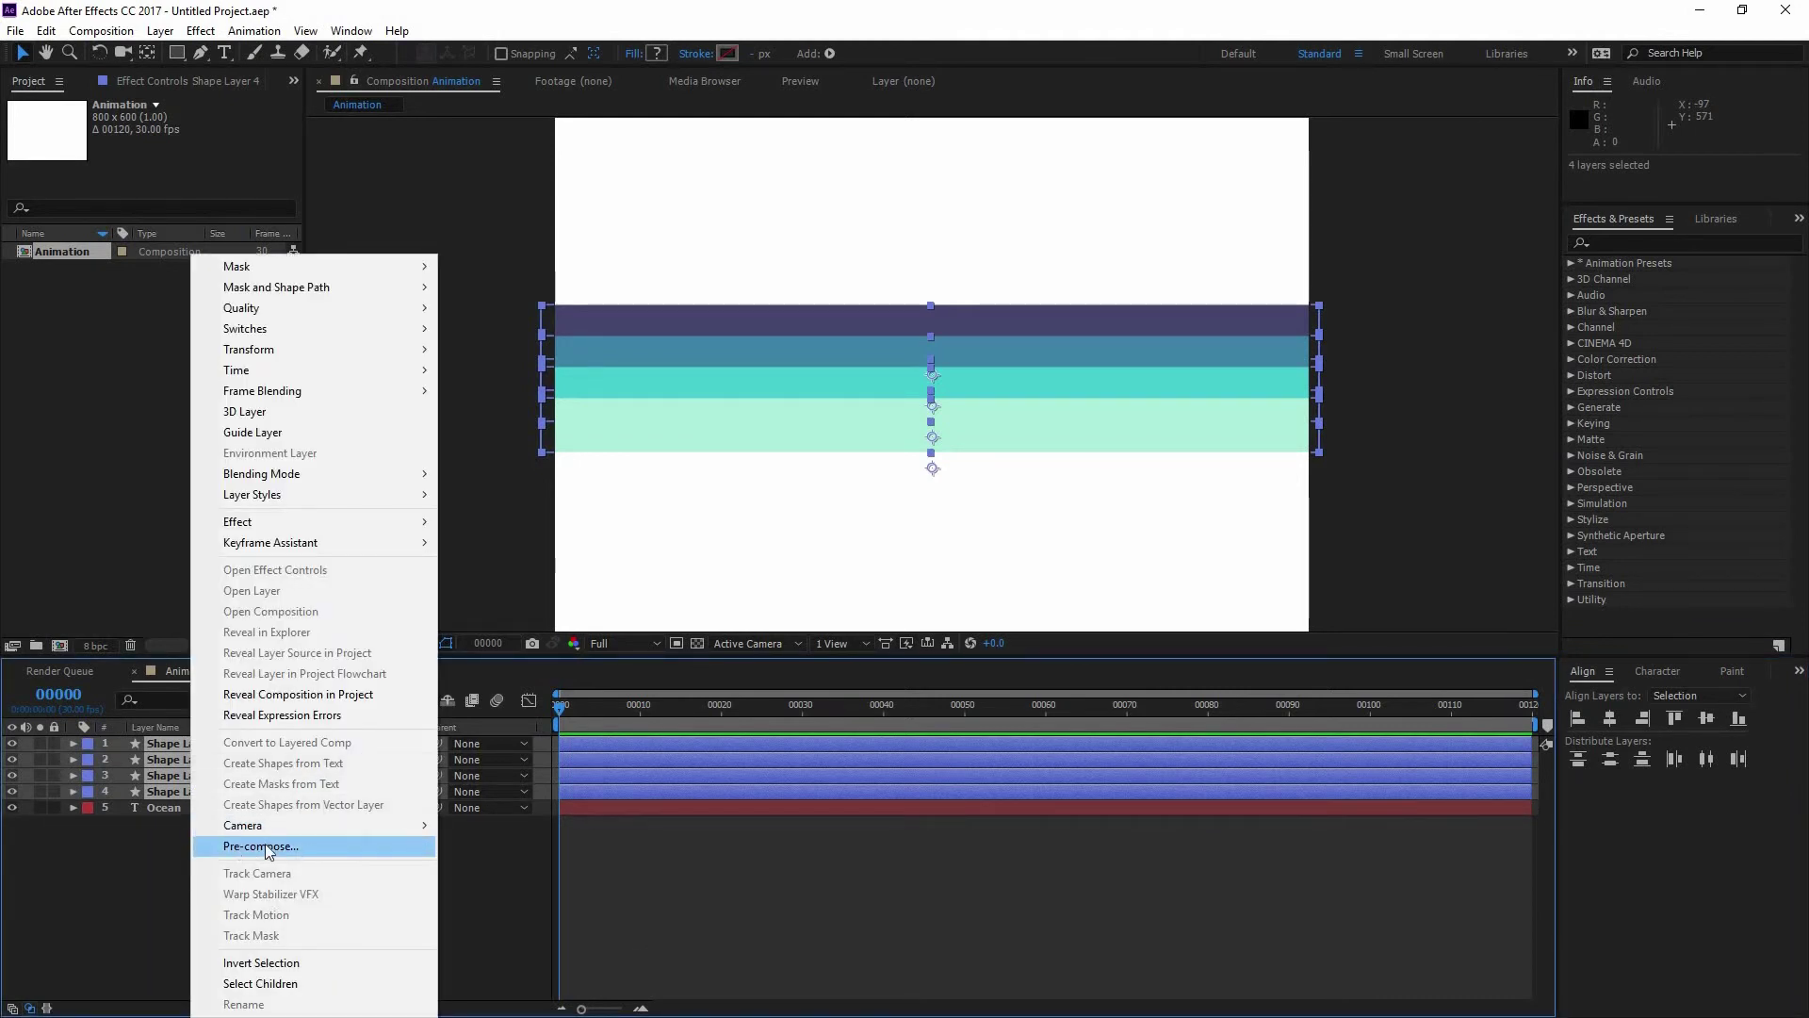
pyautogui.click(364, 846)
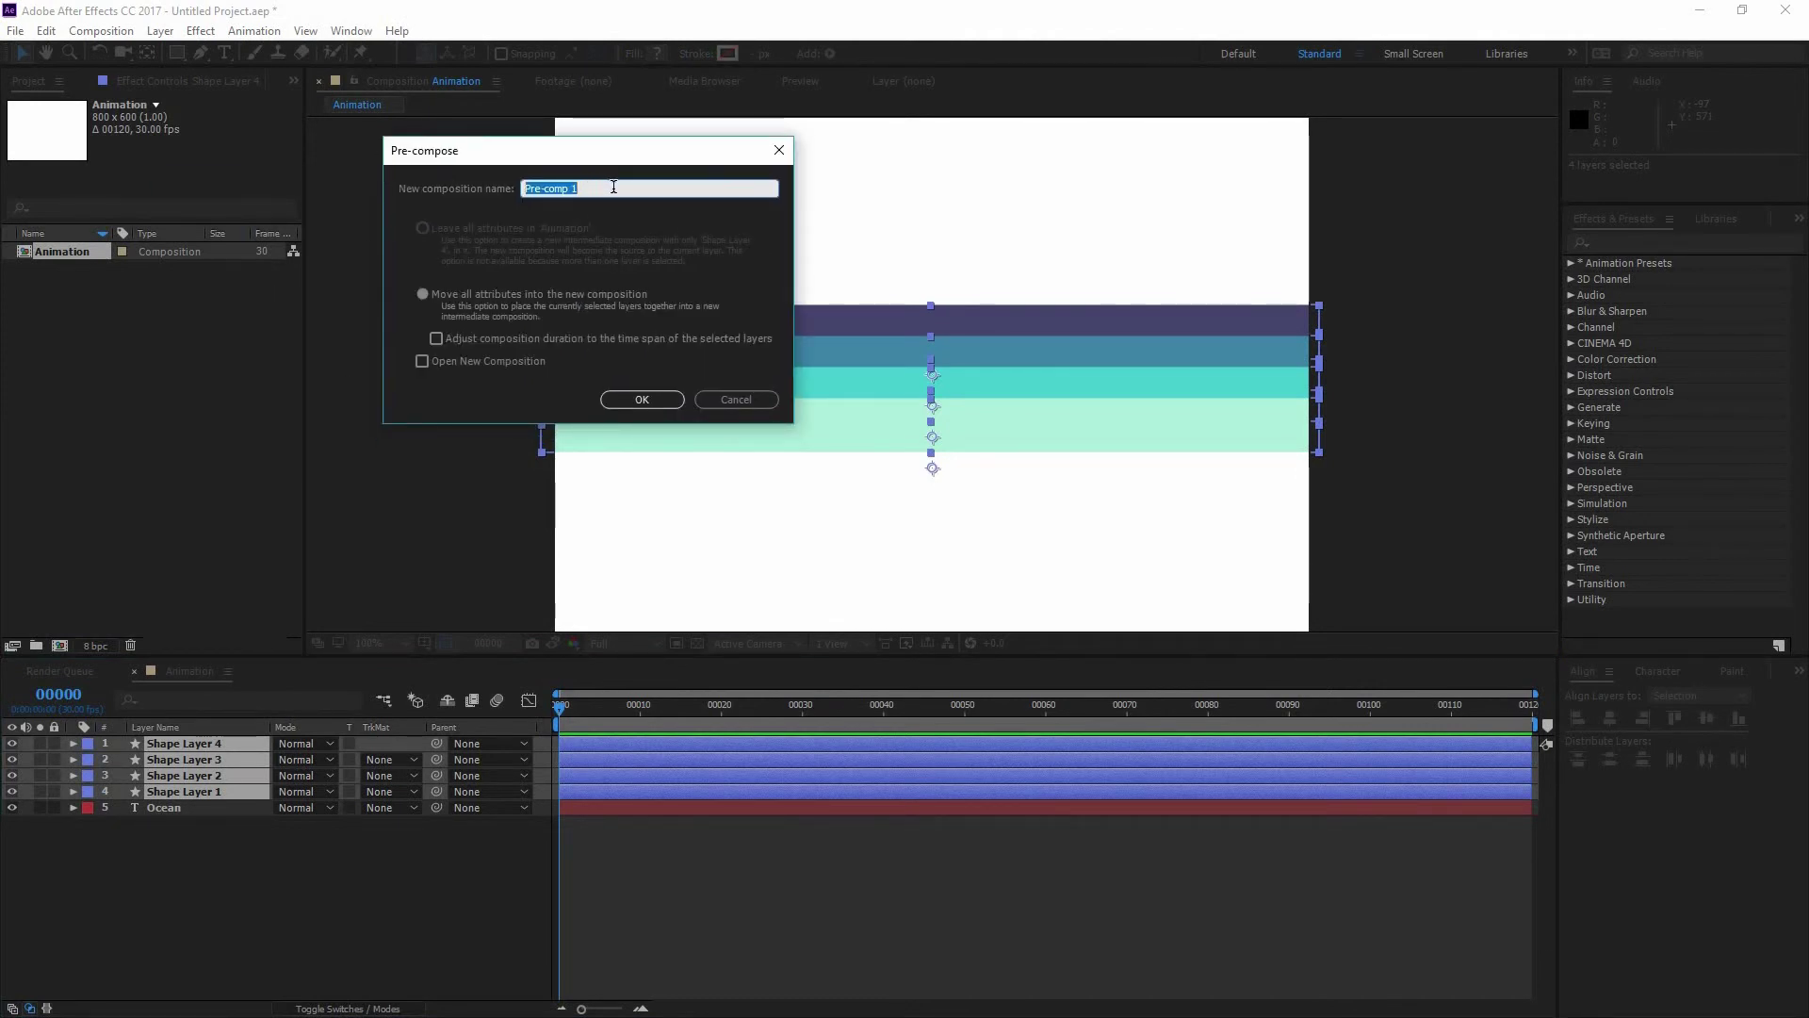
pyautogui.write('Waves')
pyautogui.press('Return')
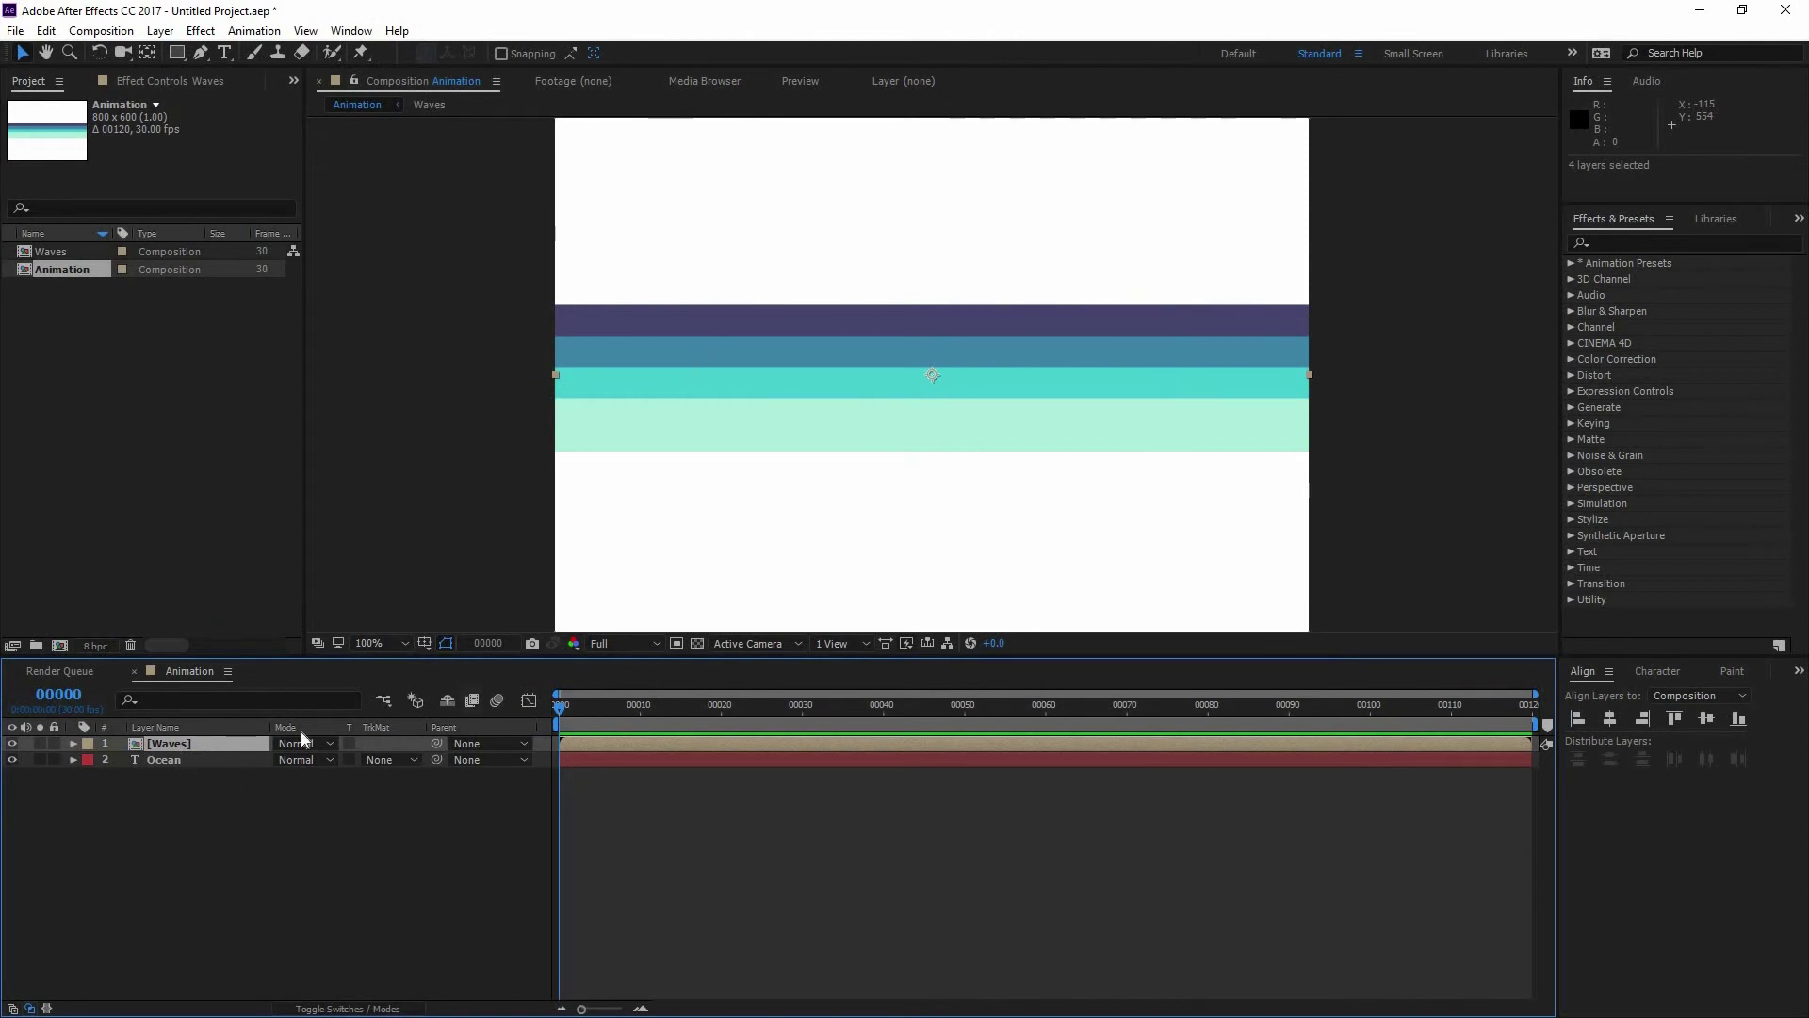
# Drag the Ocean text layer above the Waves layer.
pyautogui.click(192, 757)
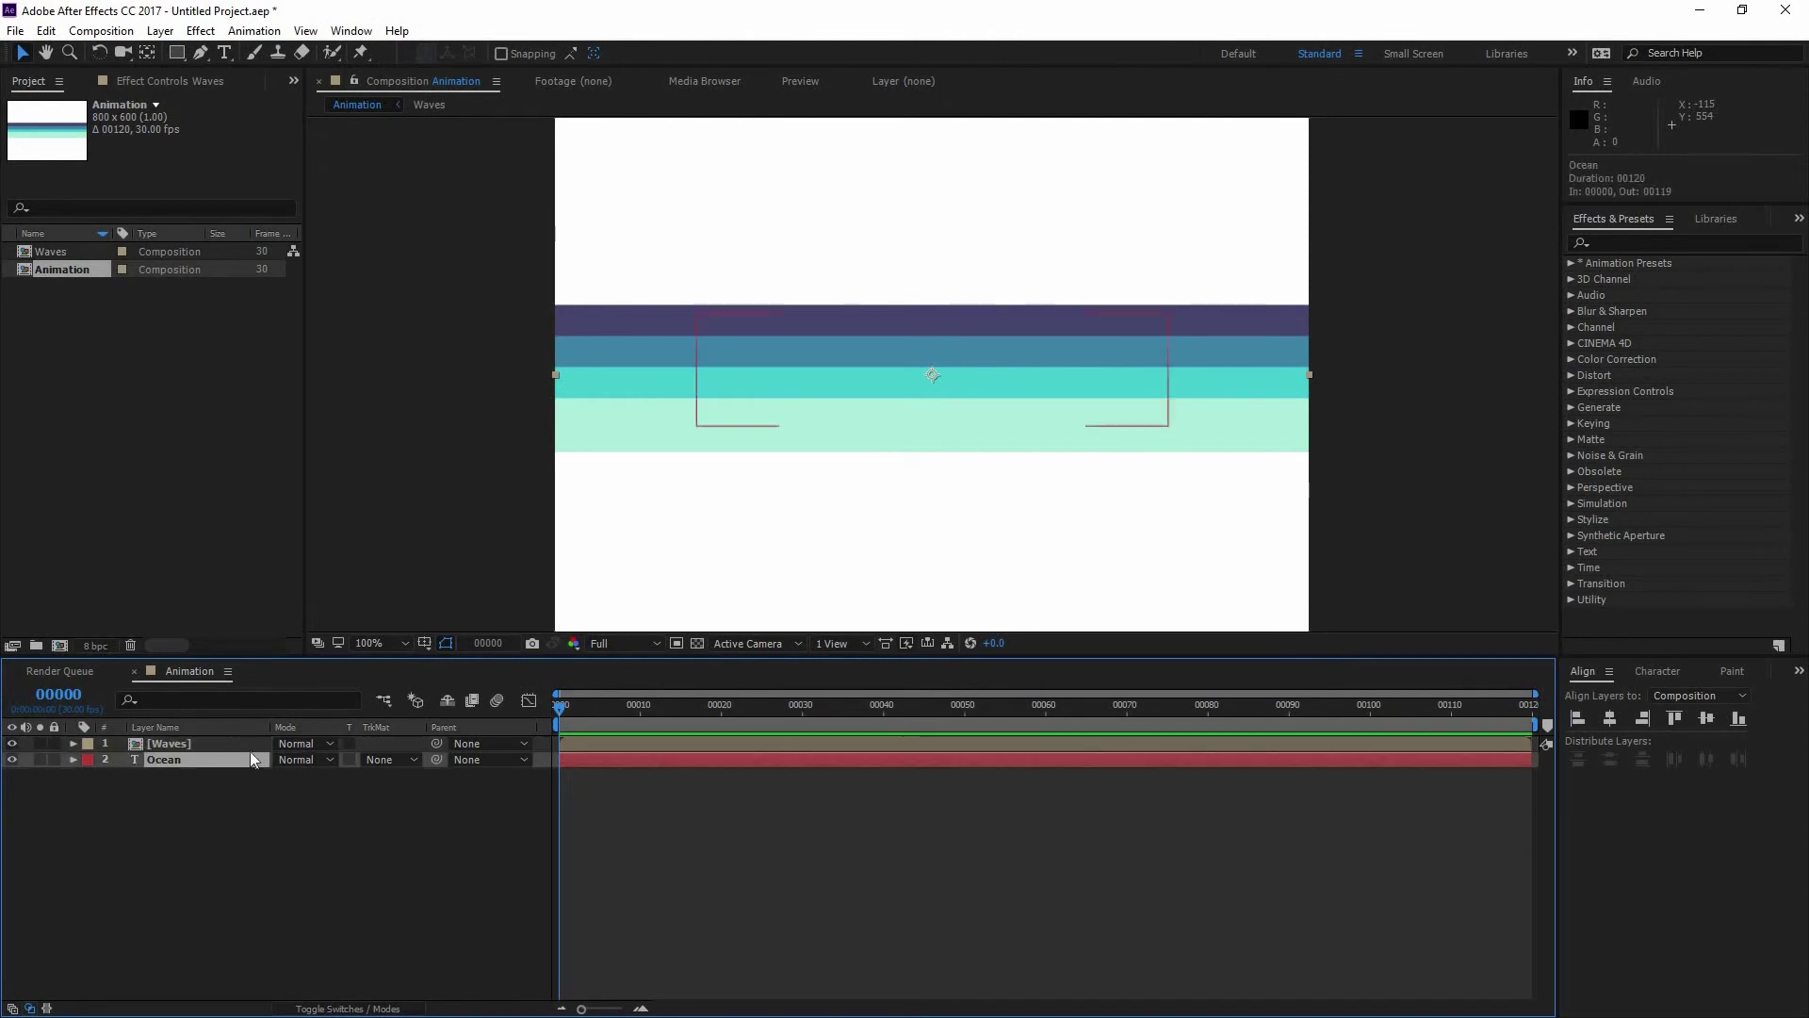
pyautogui.click(196, 767)
pyautogui.click(196, 760)
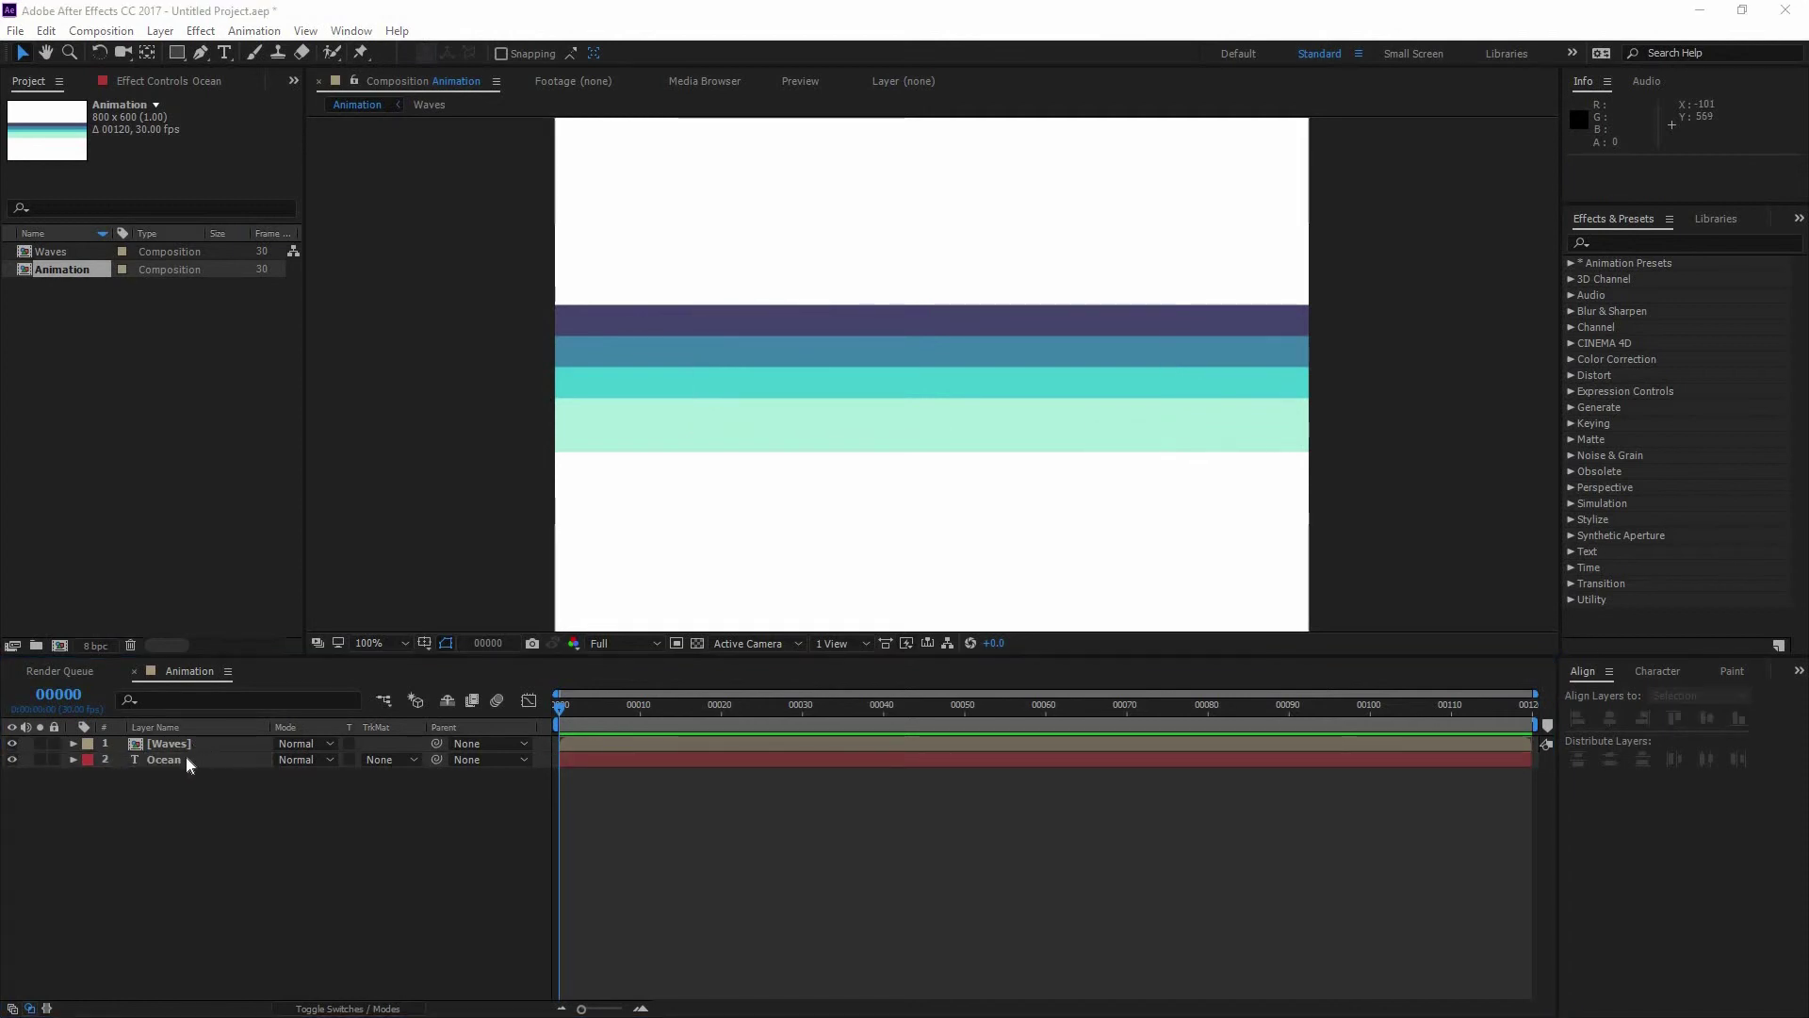
pyautogui.click(196, 759)
pyautogui.moveTo(190, 759); pyautogui.dragTo(199, 740)
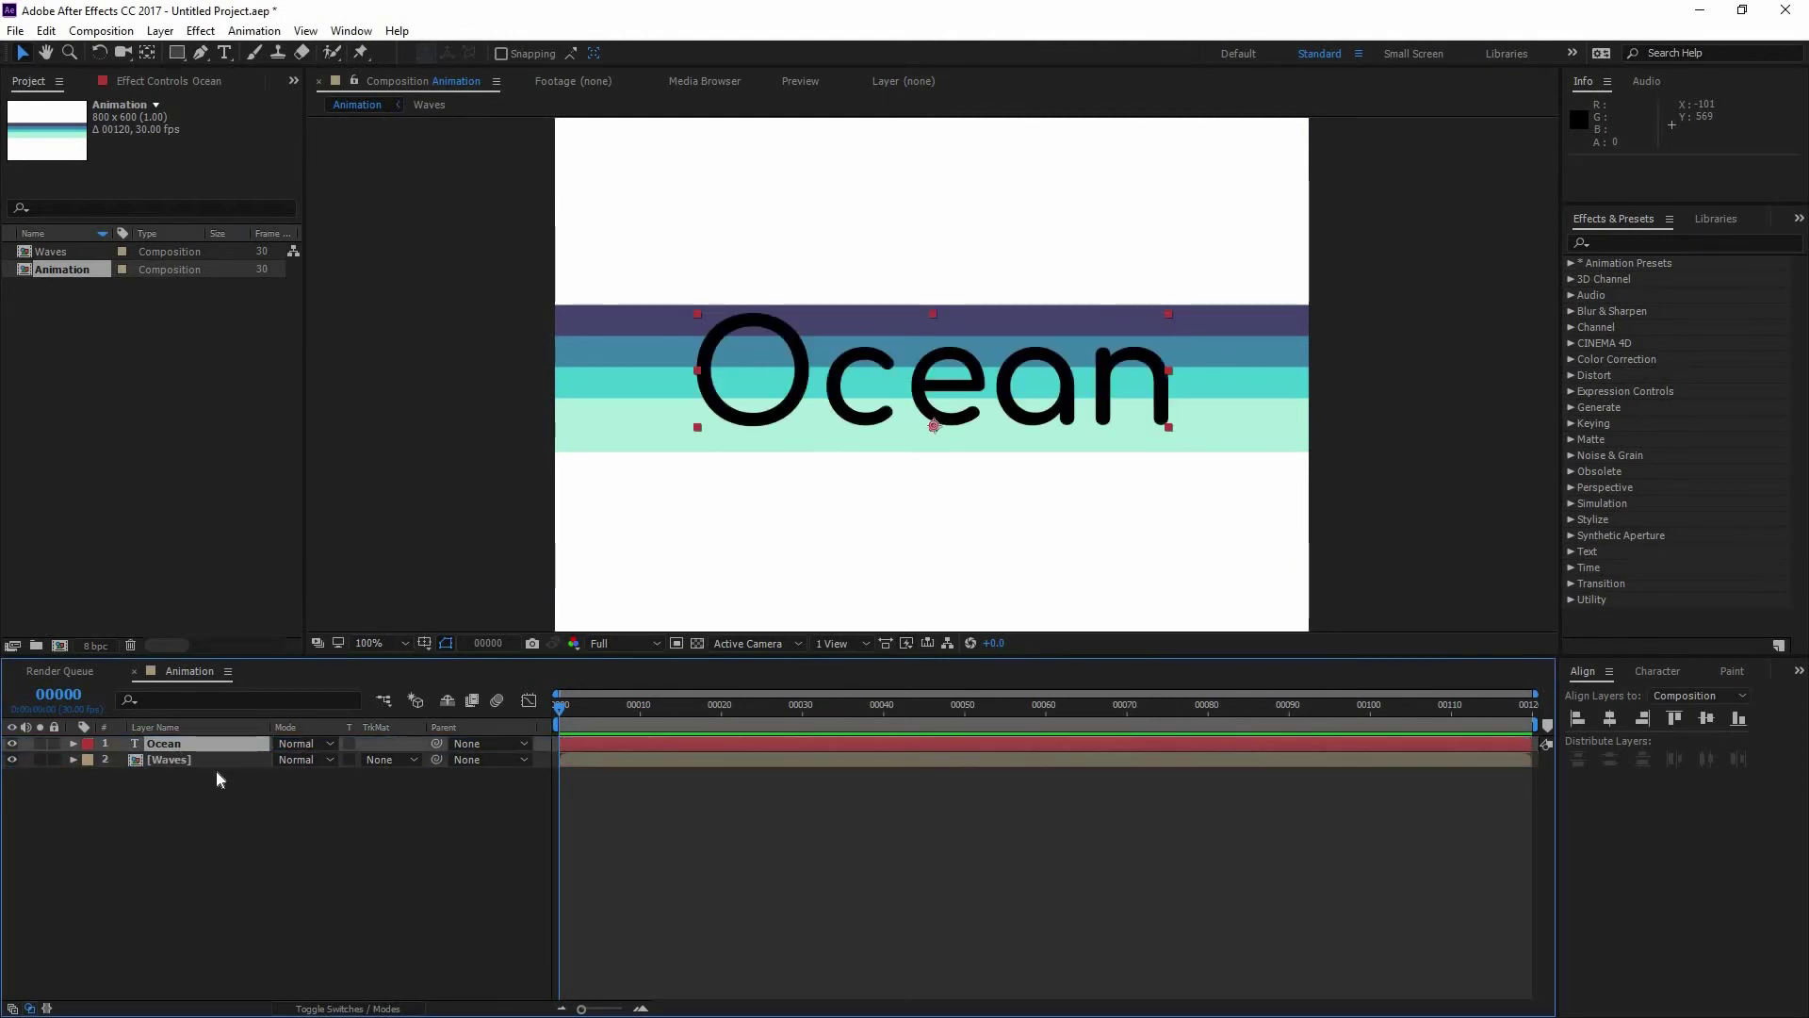
# Set the Waves layer's track matte to Alpha Matte 'Ocean' and scrub to check it.
pyautogui.click(188, 760)
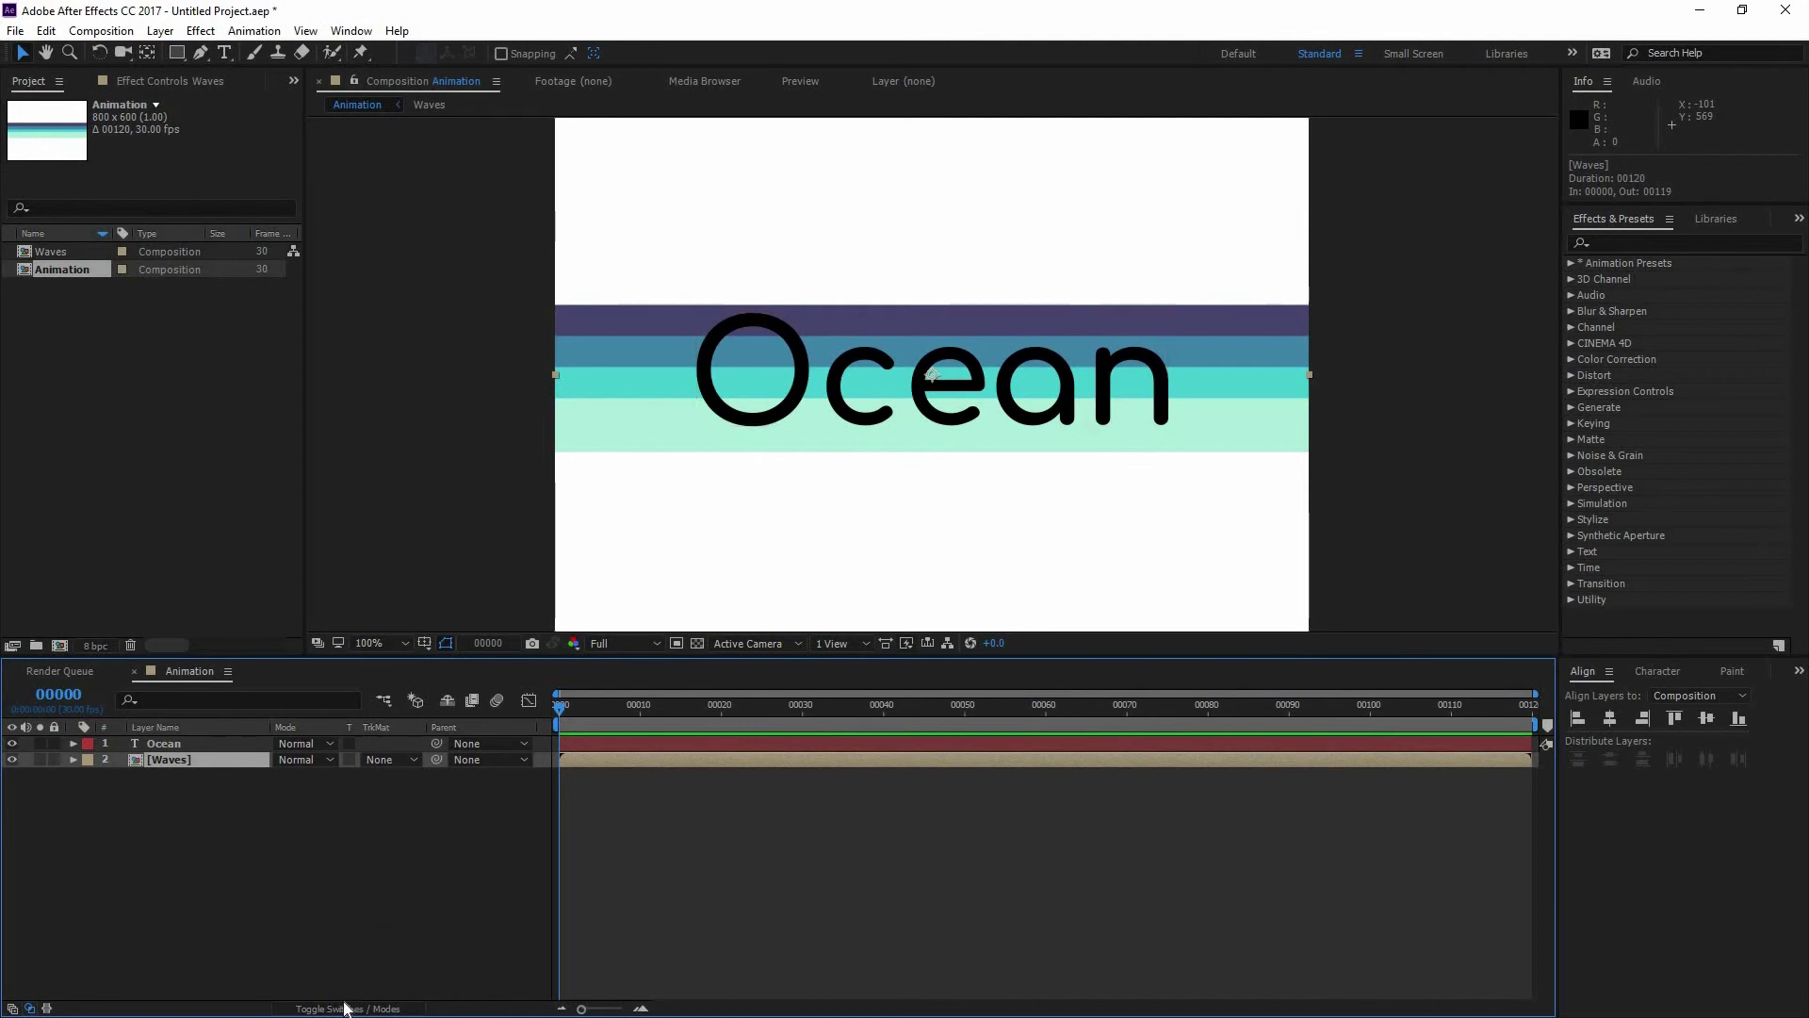
pyautogui.click(395, 759)
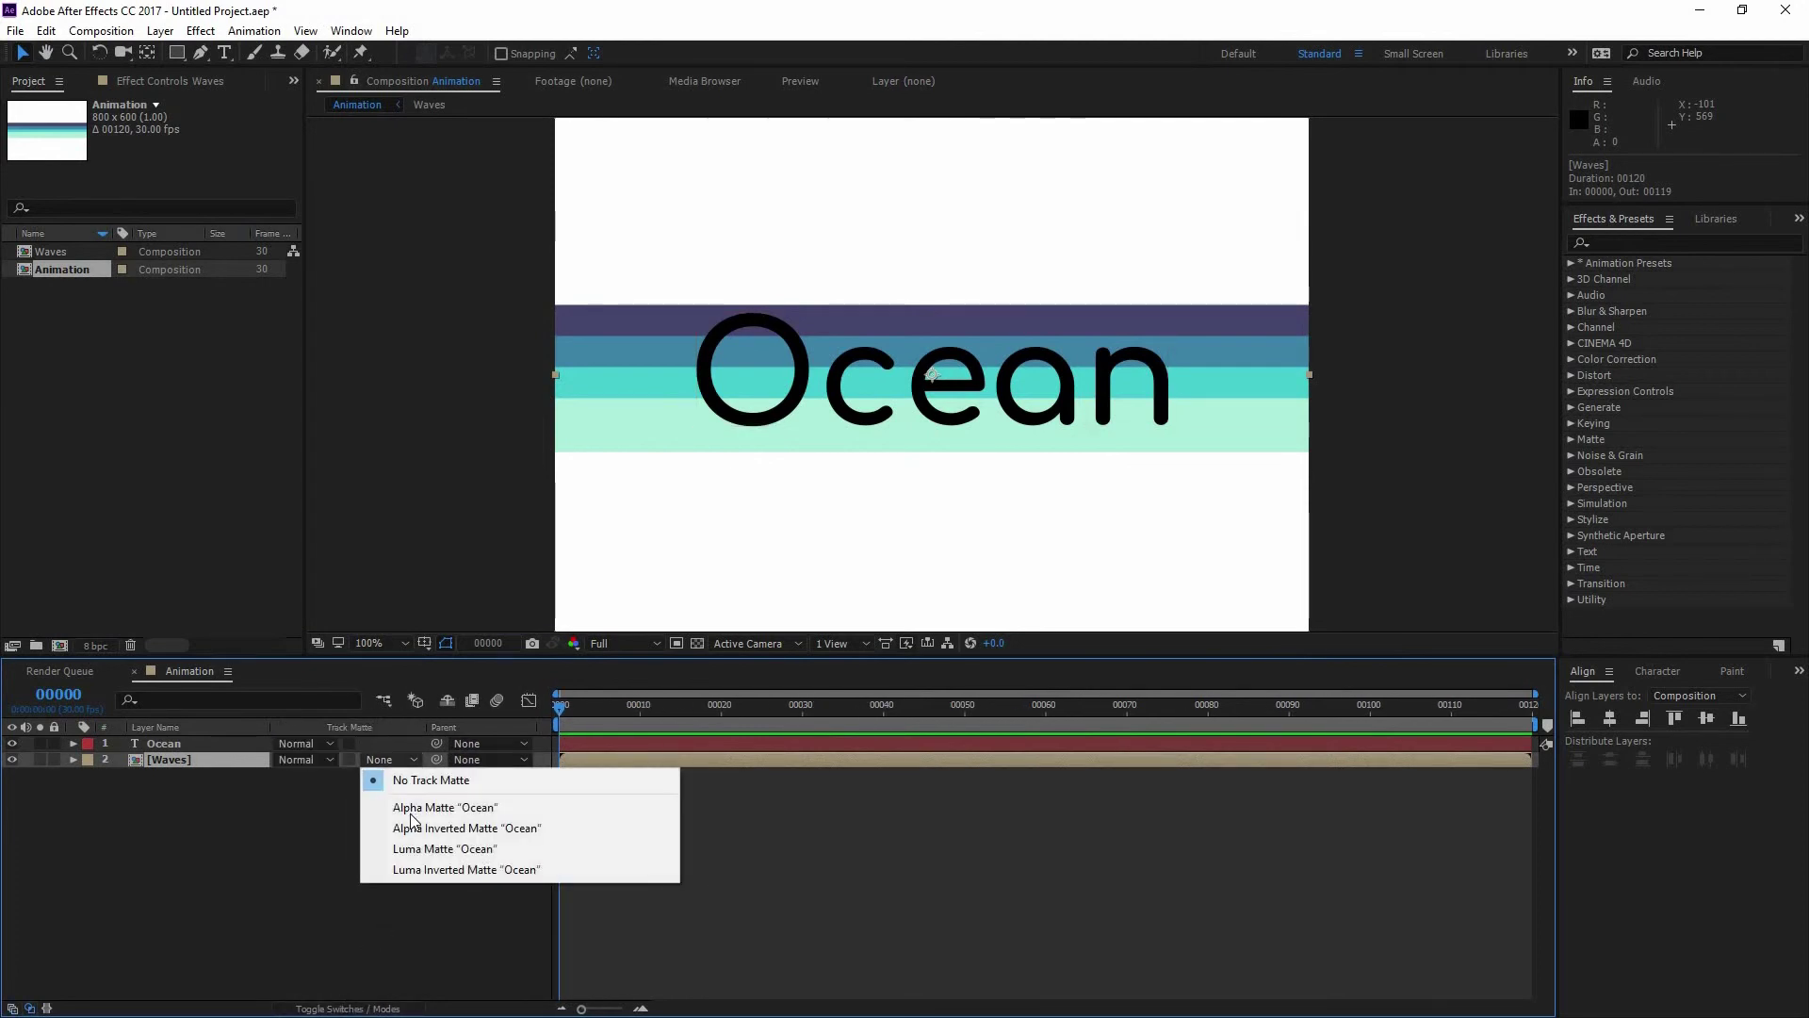
pyautogui.click(467, 806)
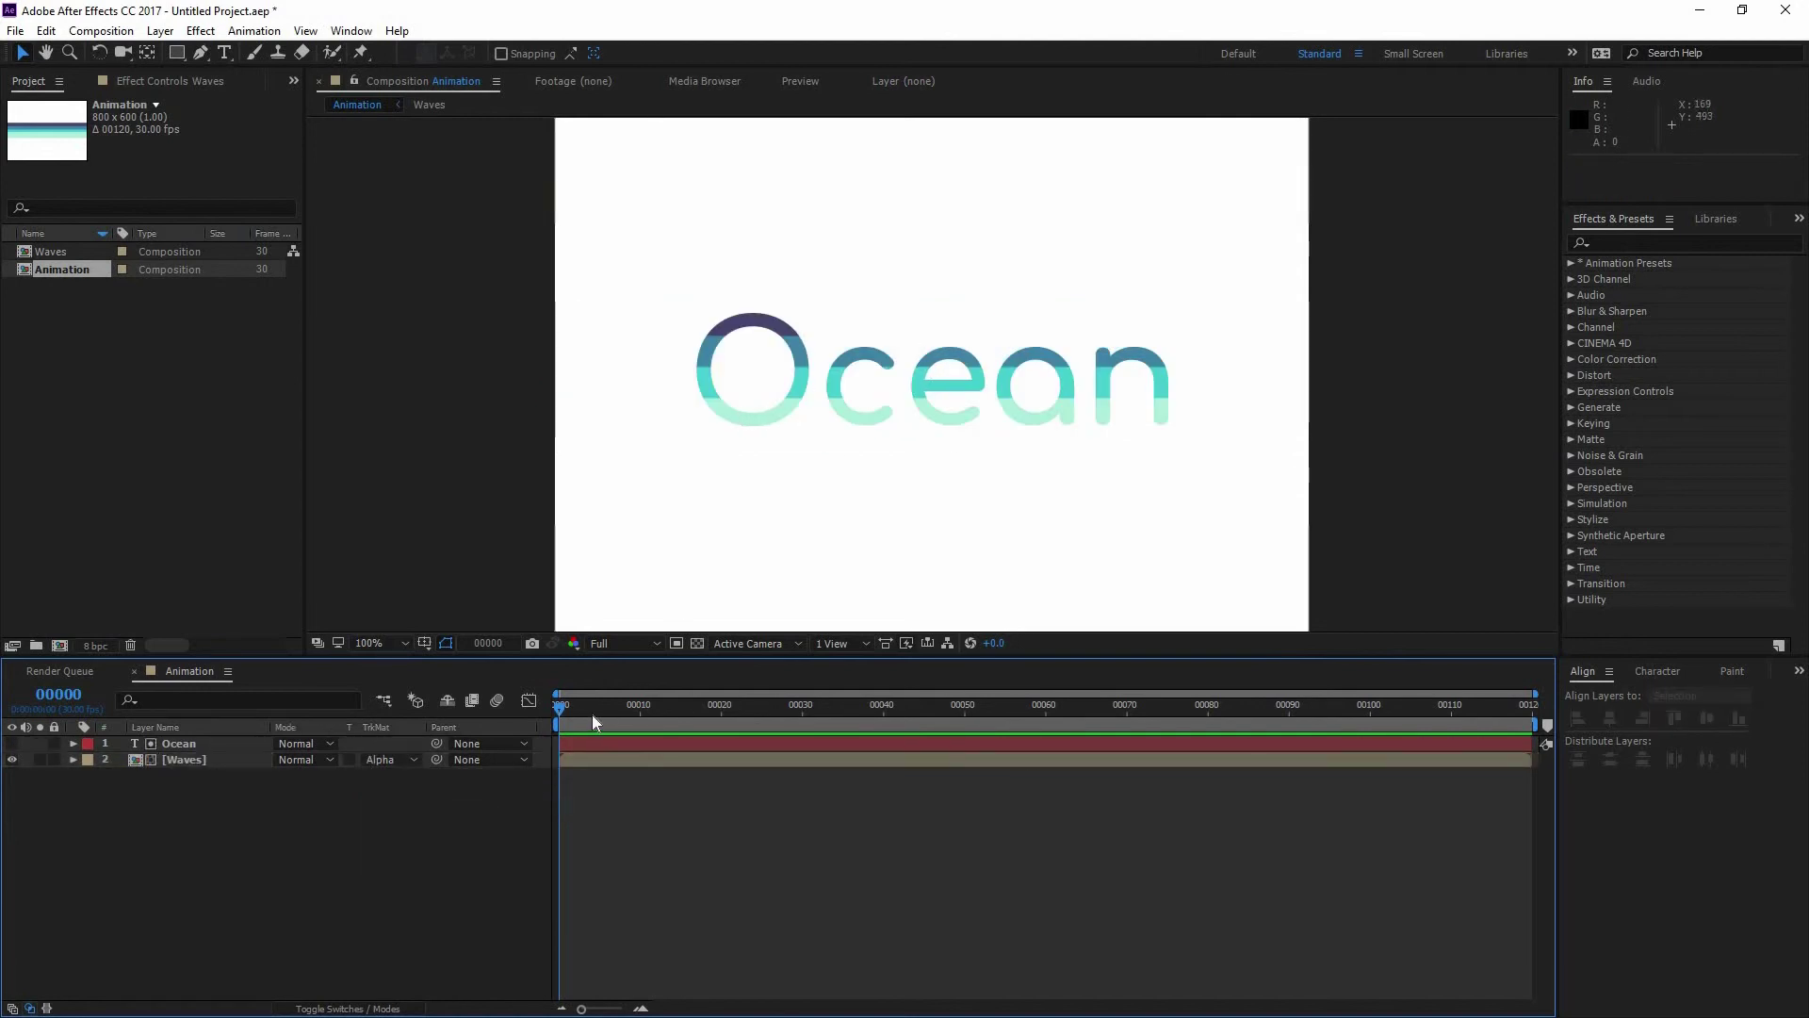
pyautogui.moveTo(591, 714); pyautogui.dragTo(454, 702)
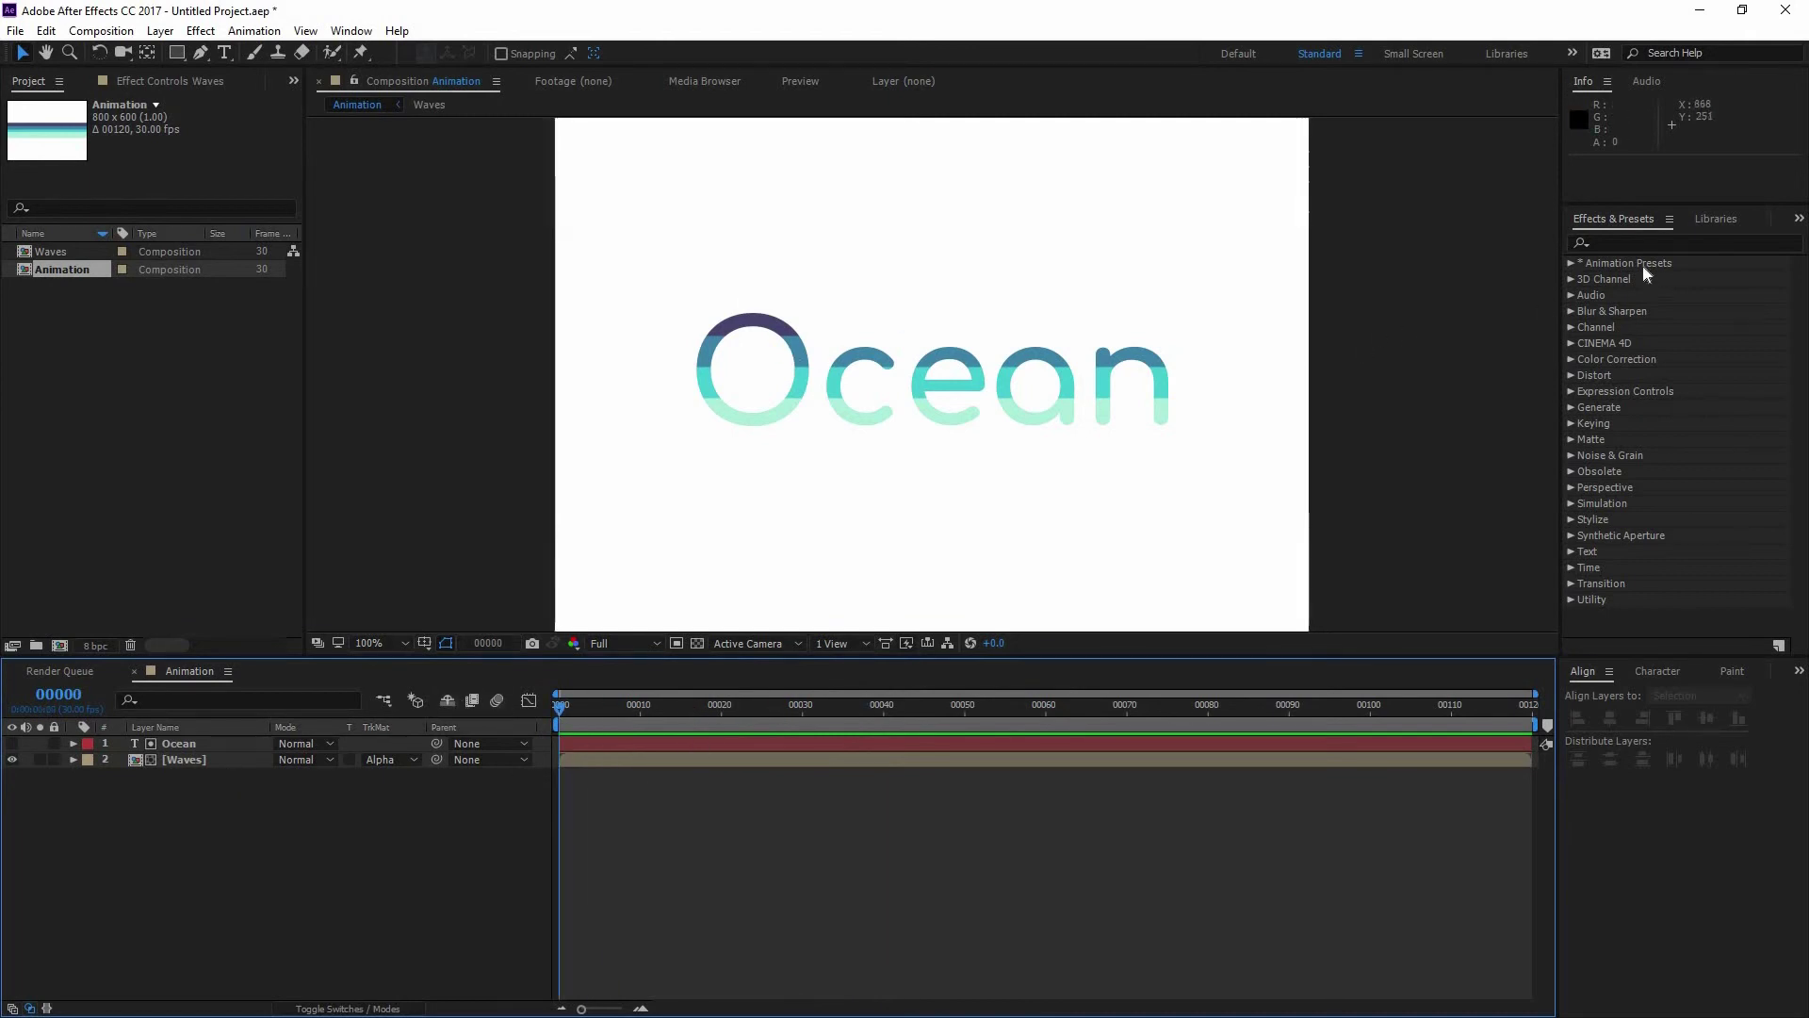
# Search 'wave' in Effects & Presets and drop Wave Warp onto the Waves layer.
pyautogui.click(1634, 237)
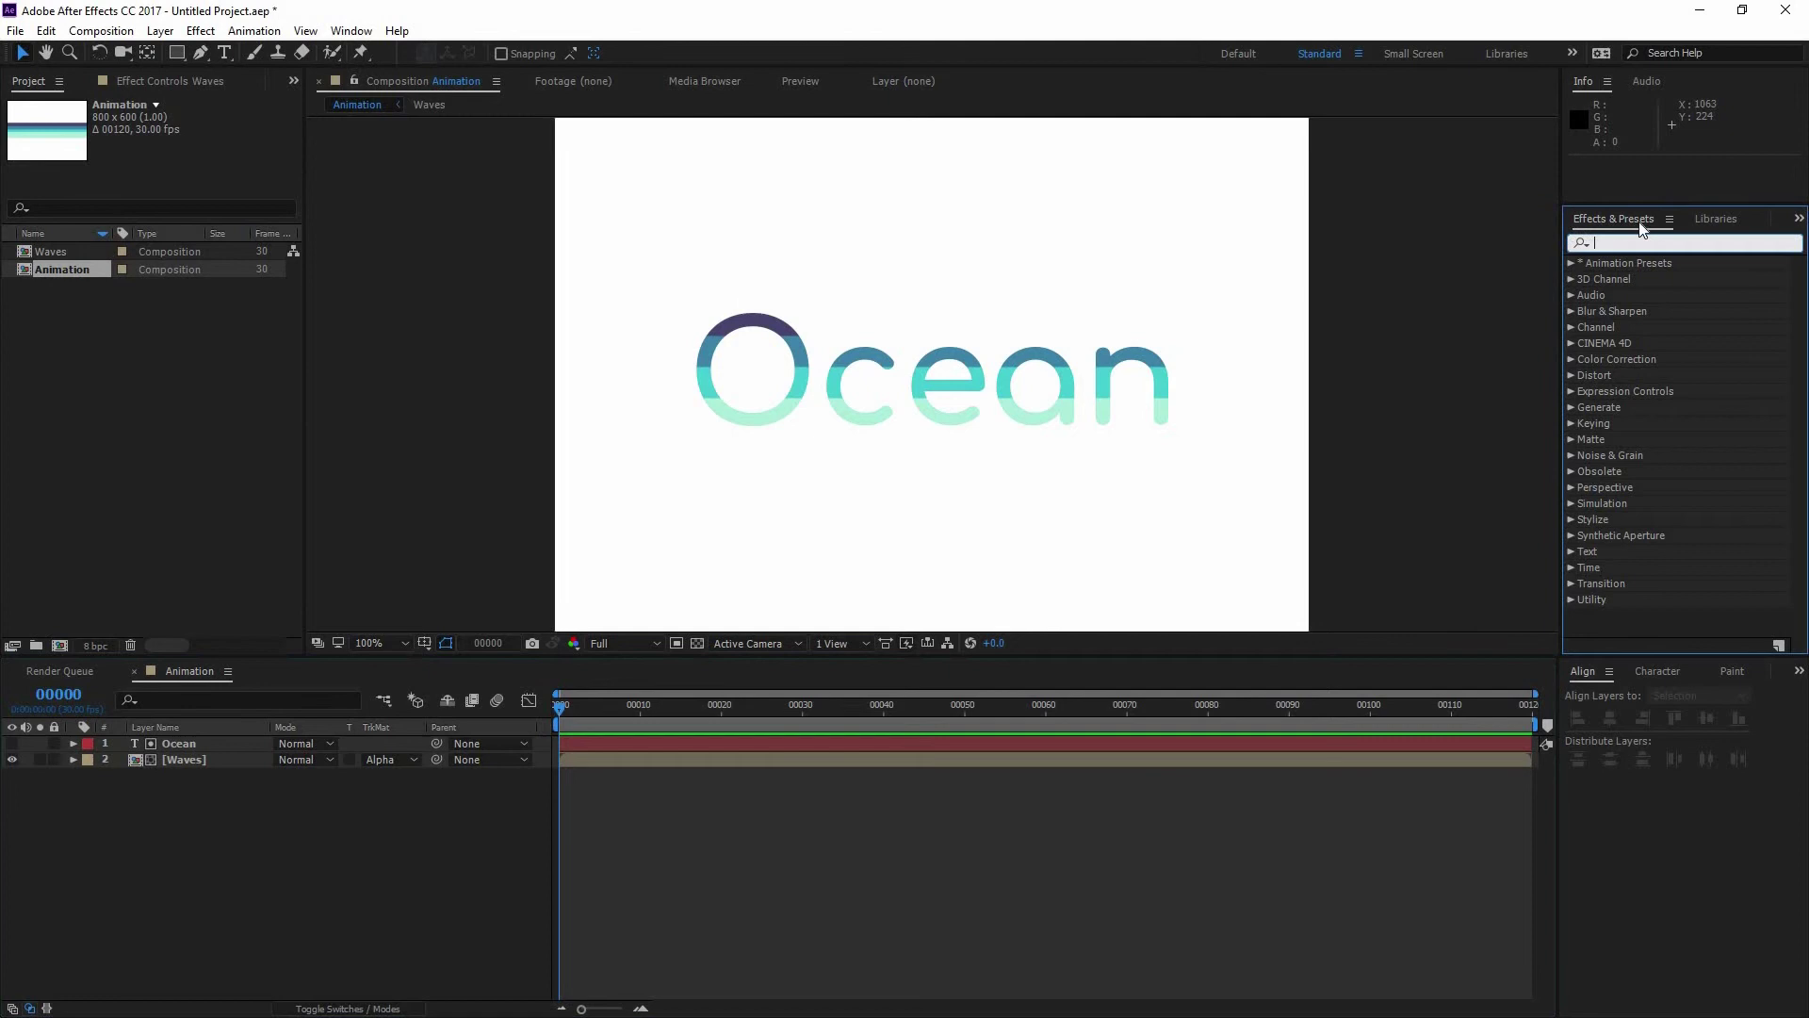
pyautogui.click(351, 31)
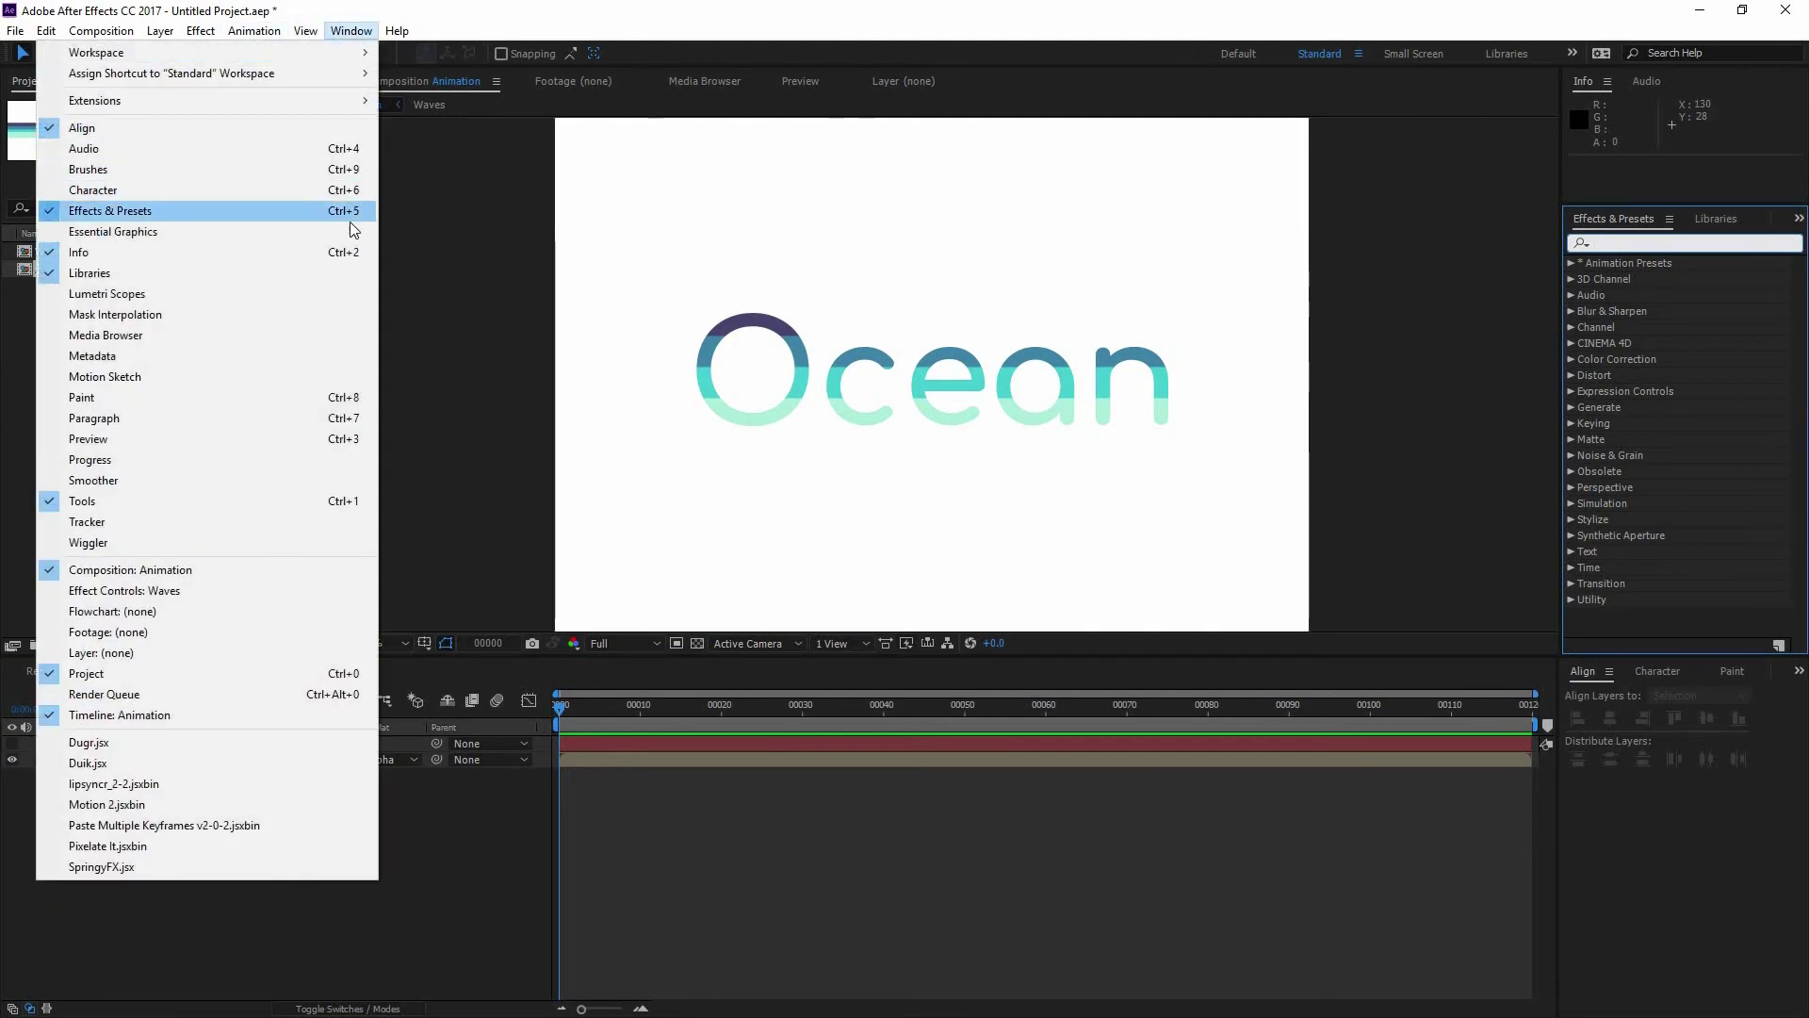
pyautogui.click(1620, 237)
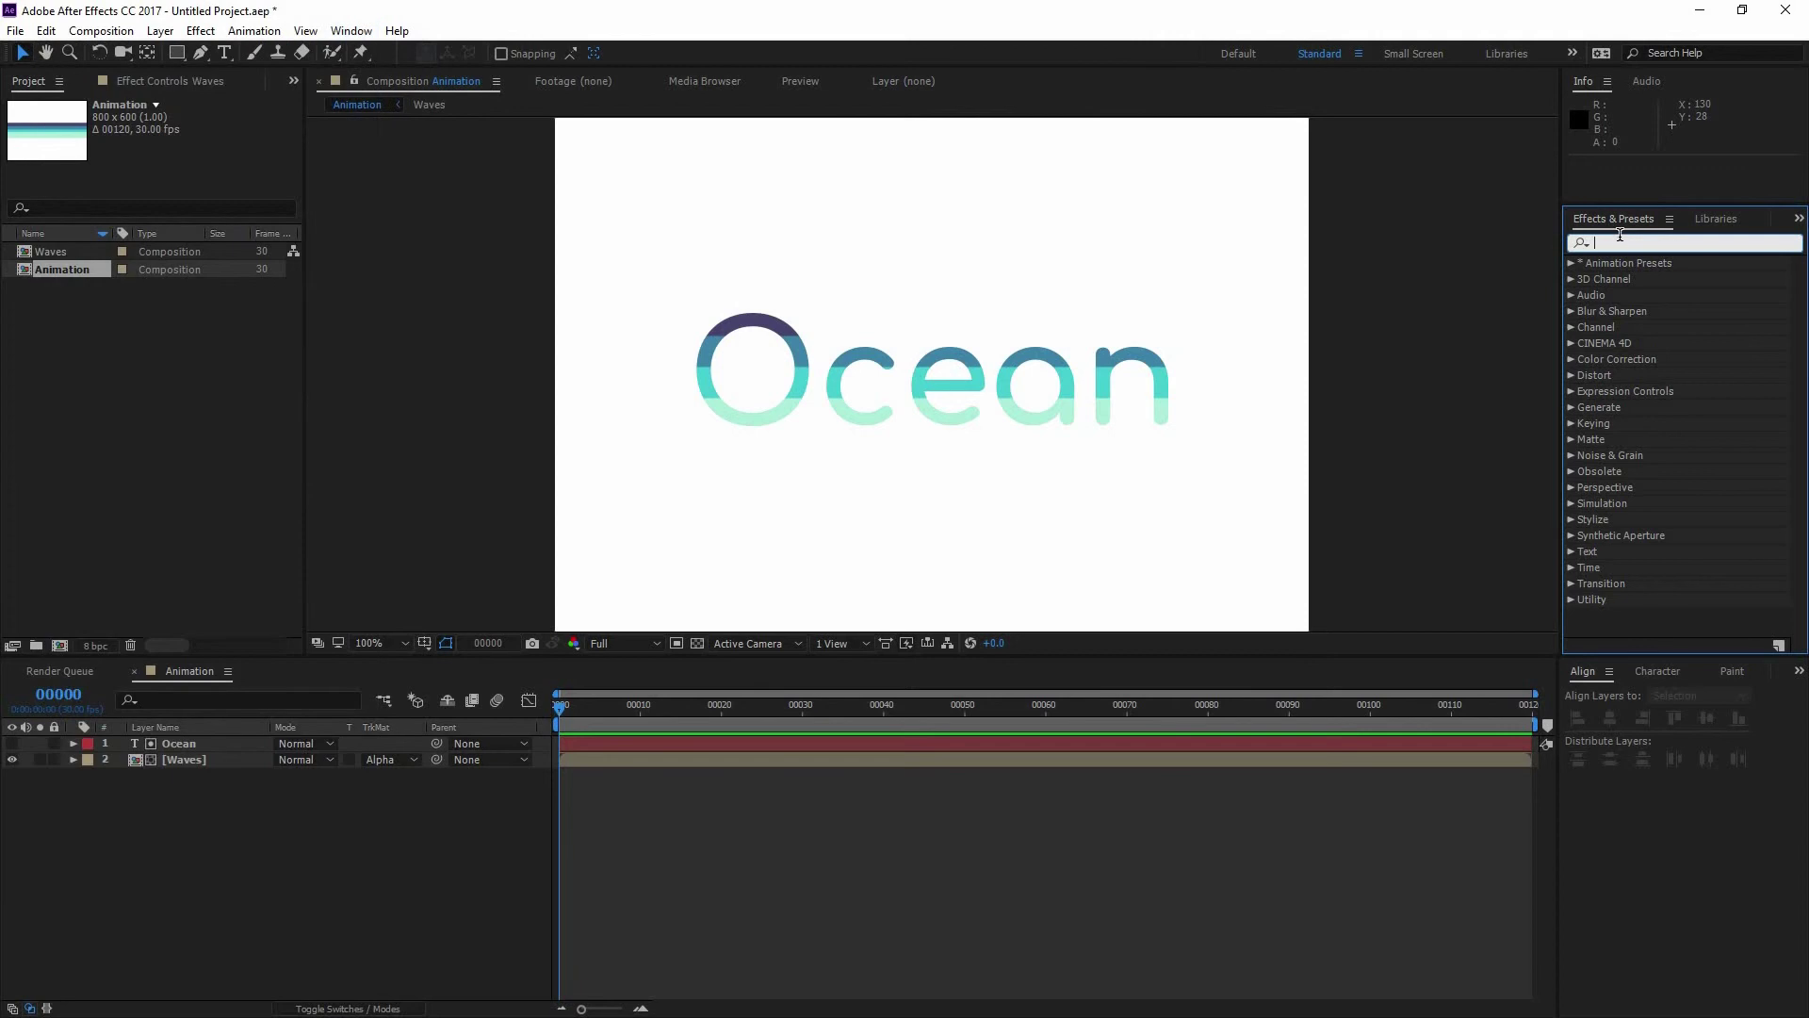
pyautogui.write('wave')
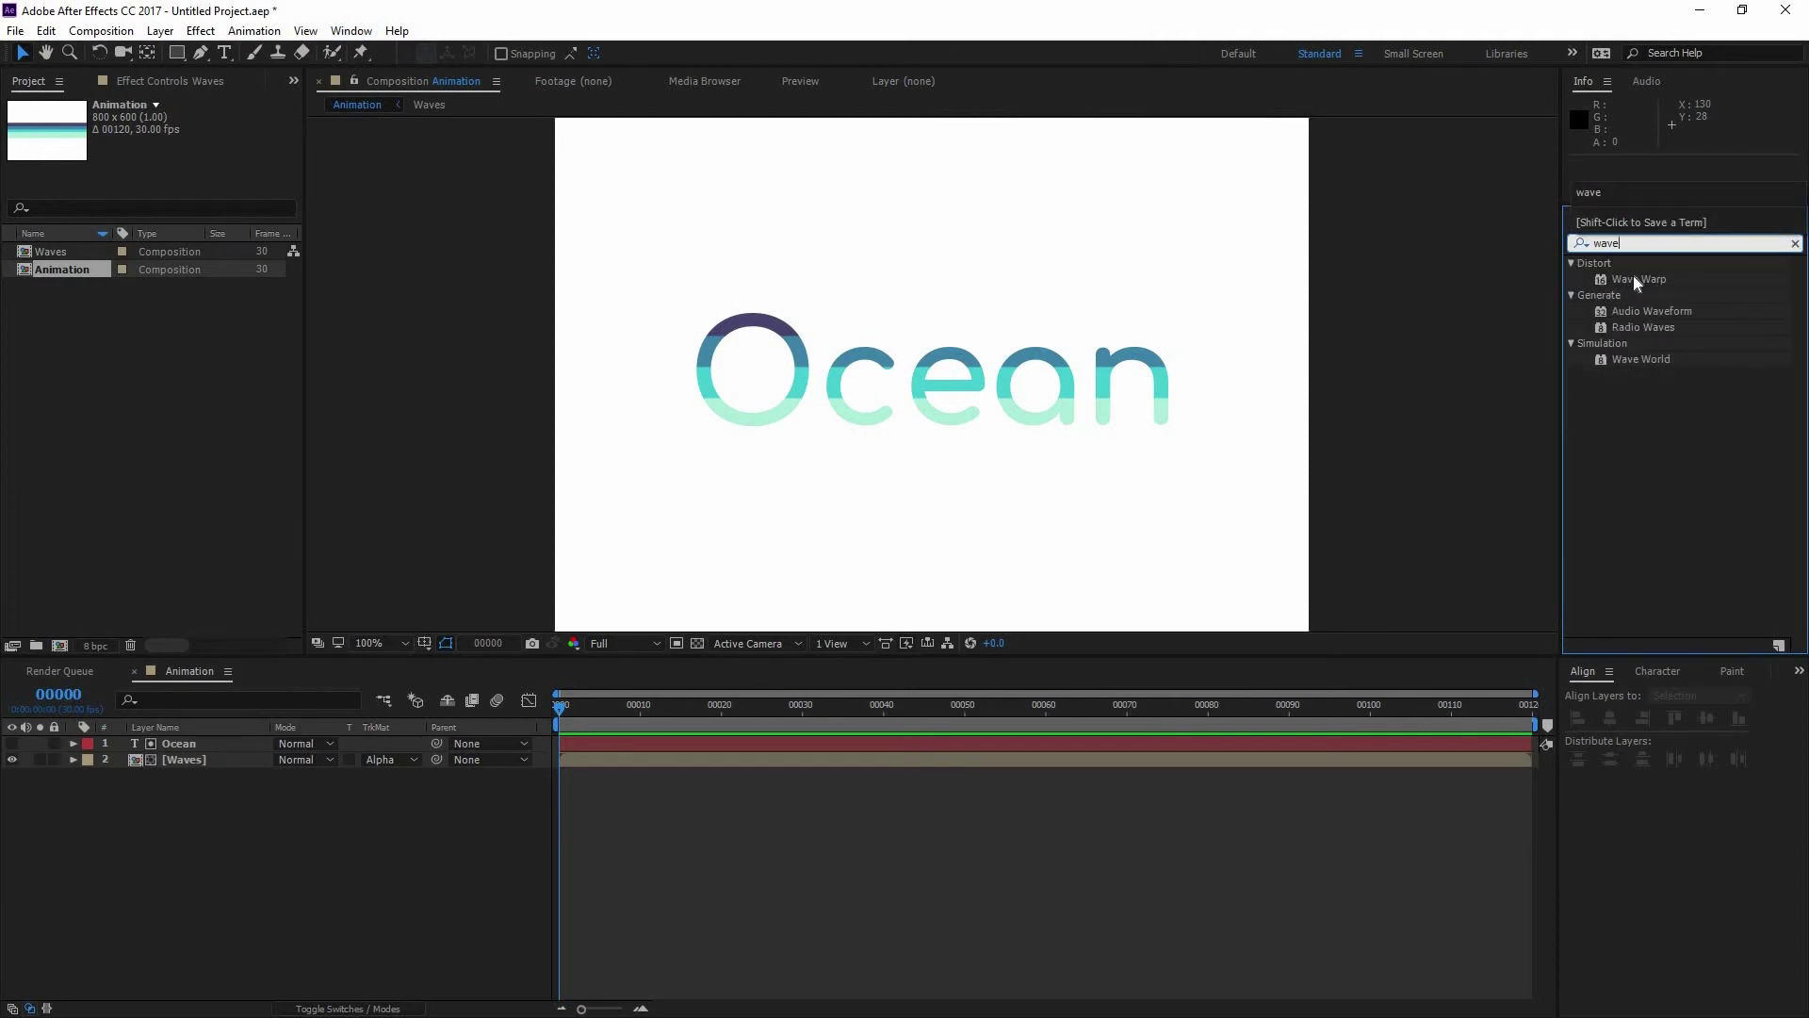
pyautogui.click(1642, 279)
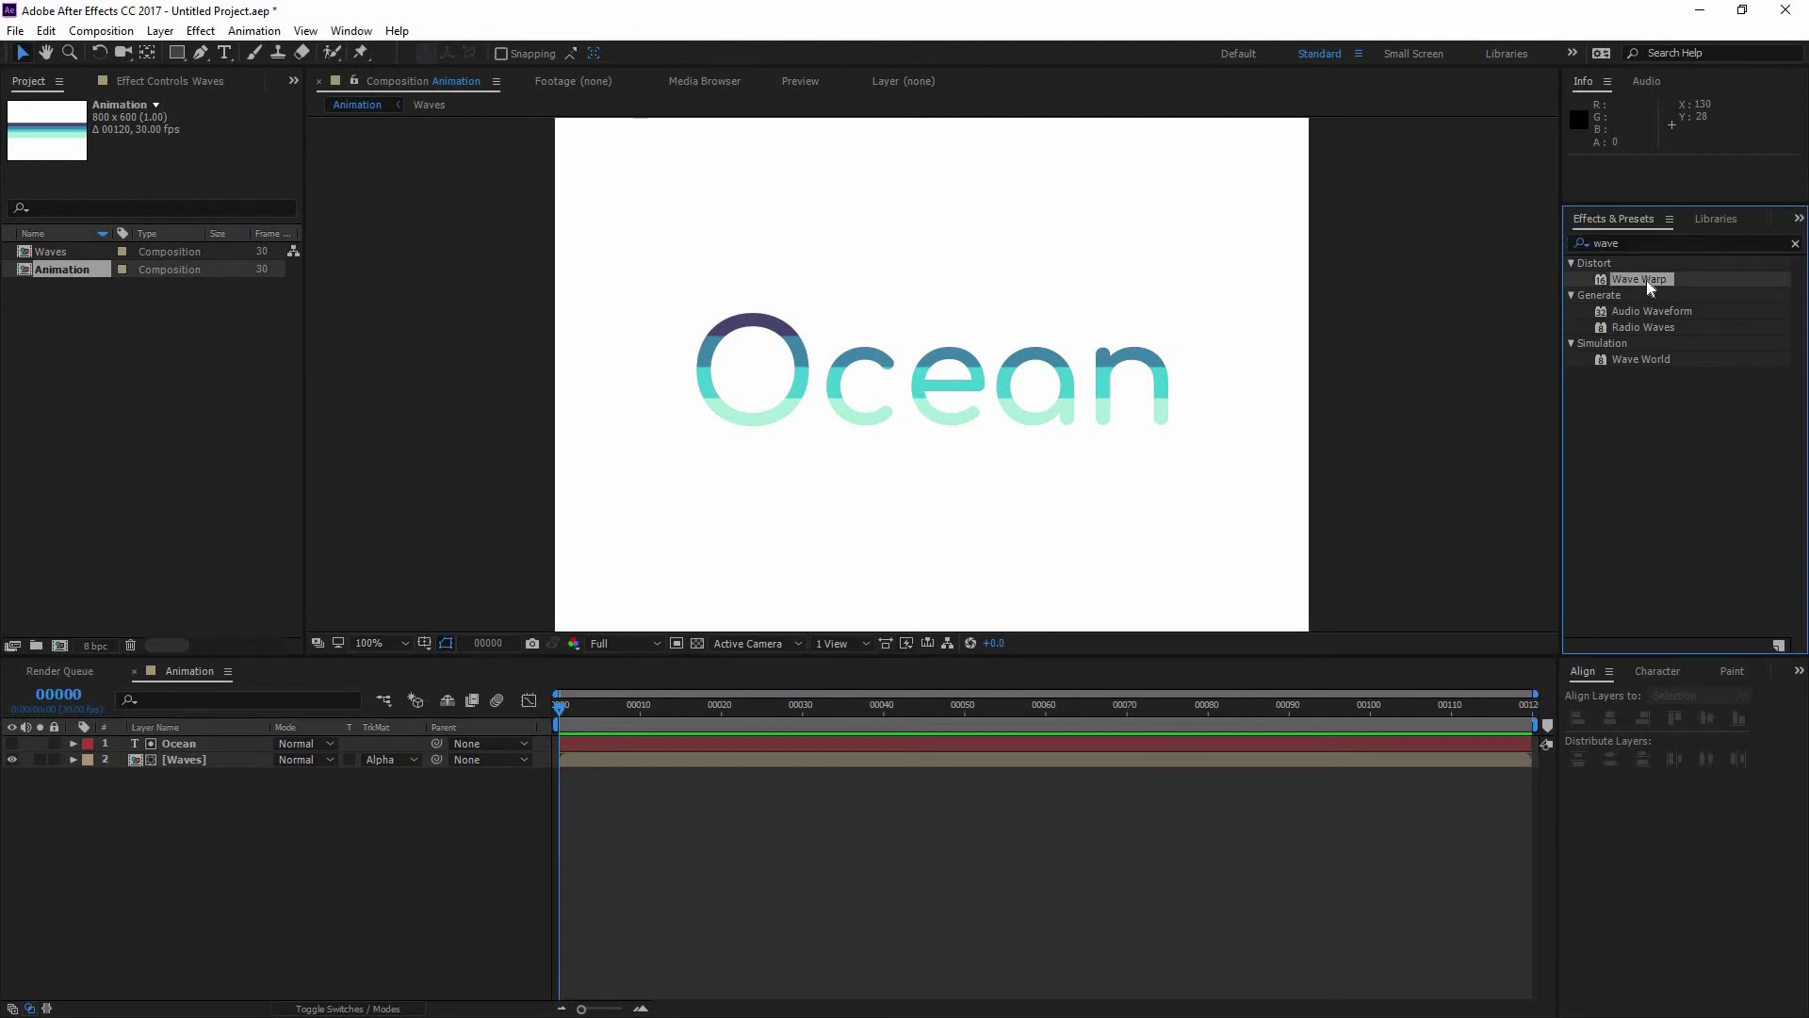
pyautogui.moveTo(1647, 280); pyautogui.dragTo(257, 756)
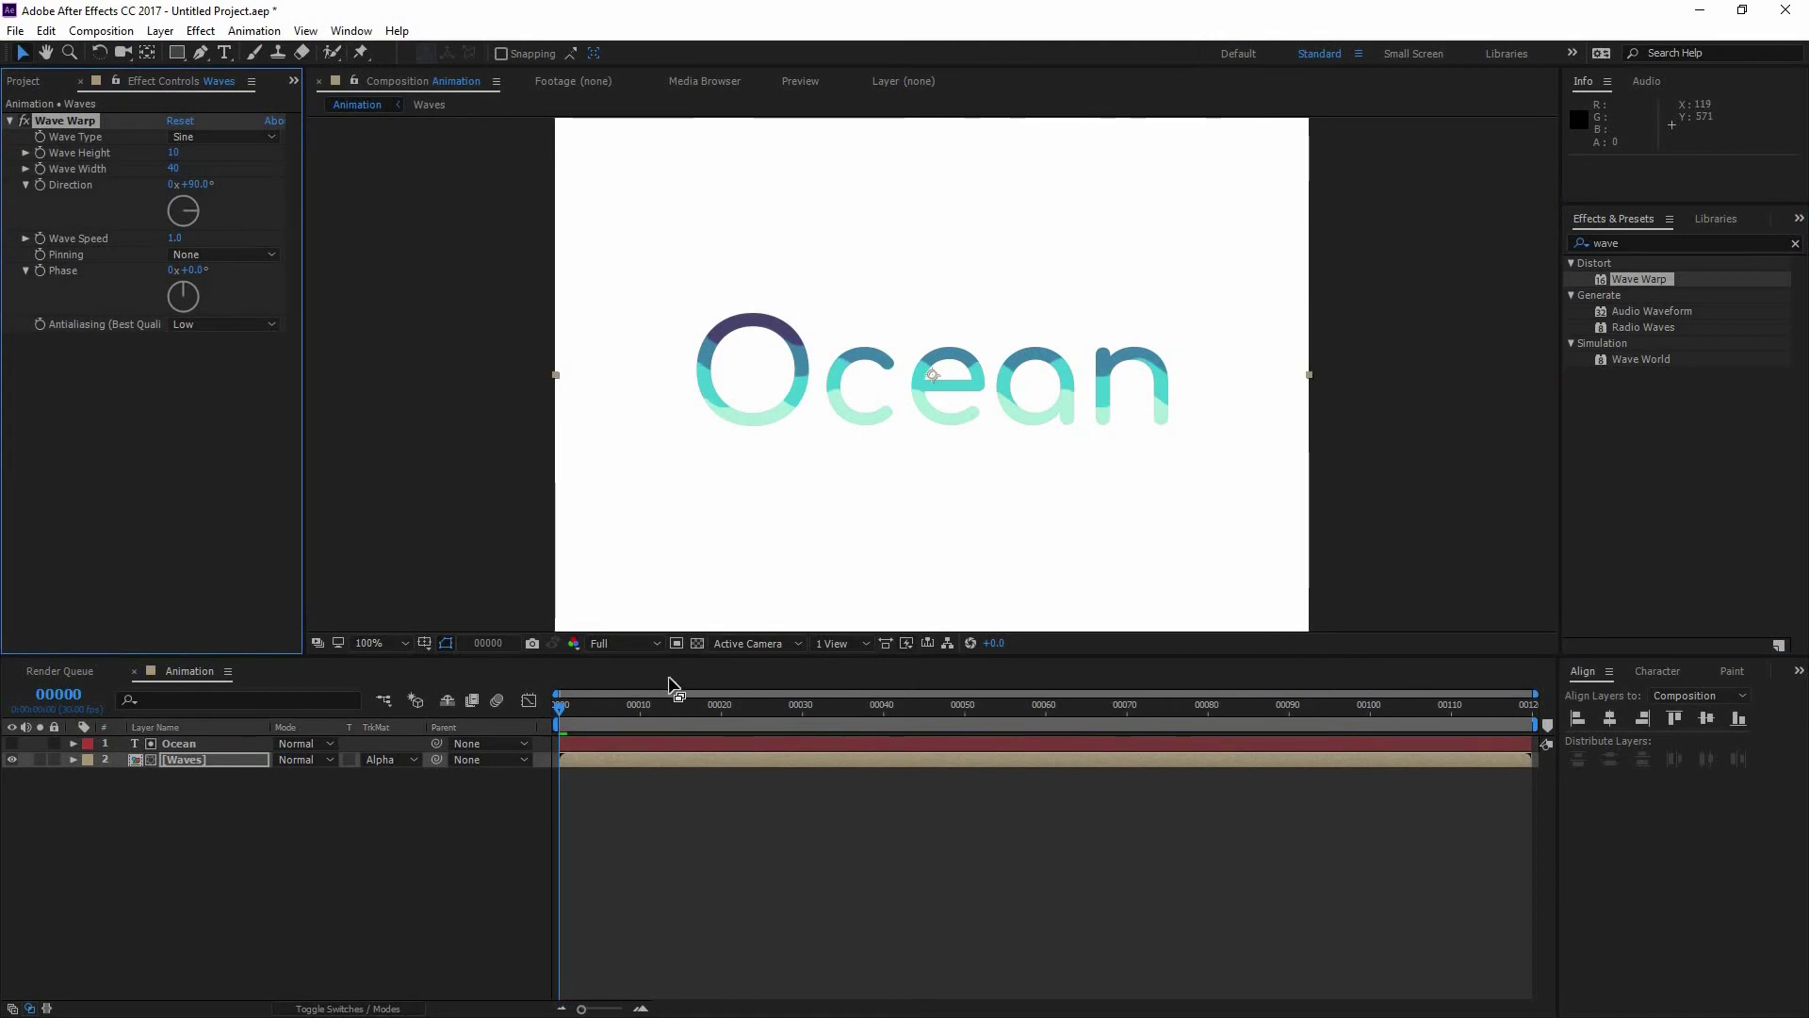
# Set the Waves track matte to None and preview the full sine-wave stripes.
pyautogui.press('space')
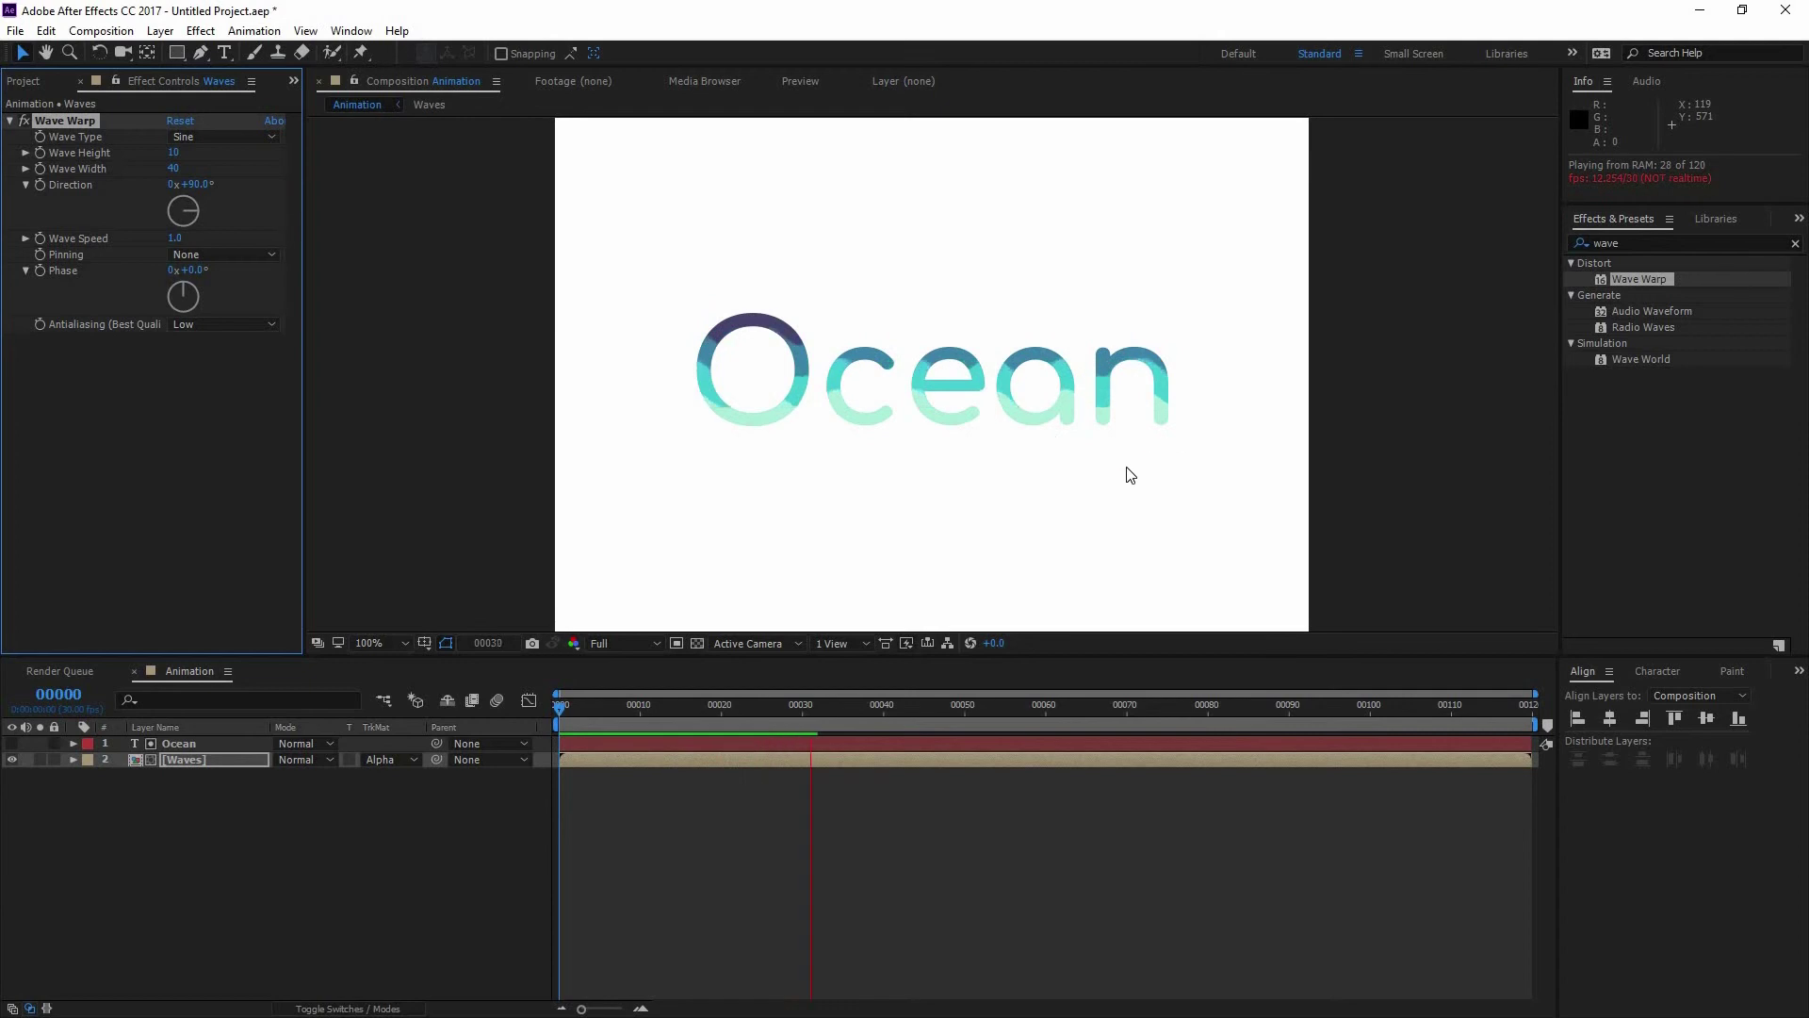
pyautogui.press('space')
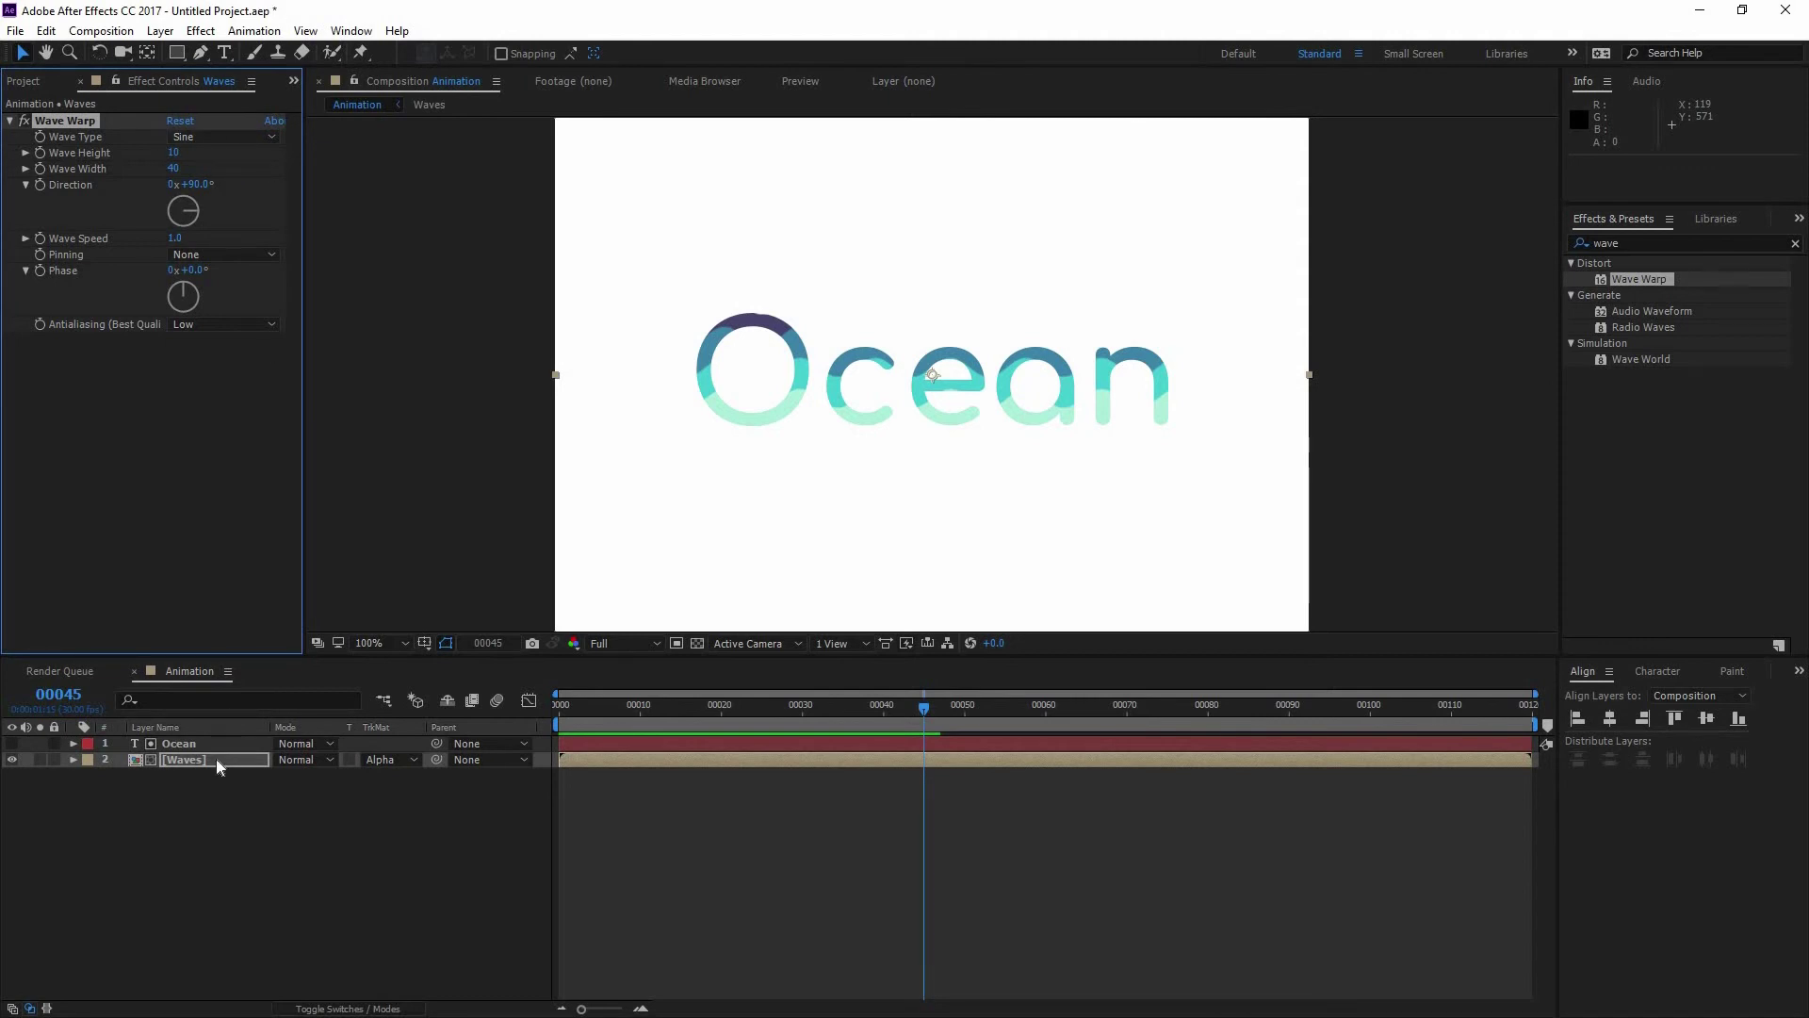
pyautogui.click(392, 759)
pyautogui.click(415, 776)
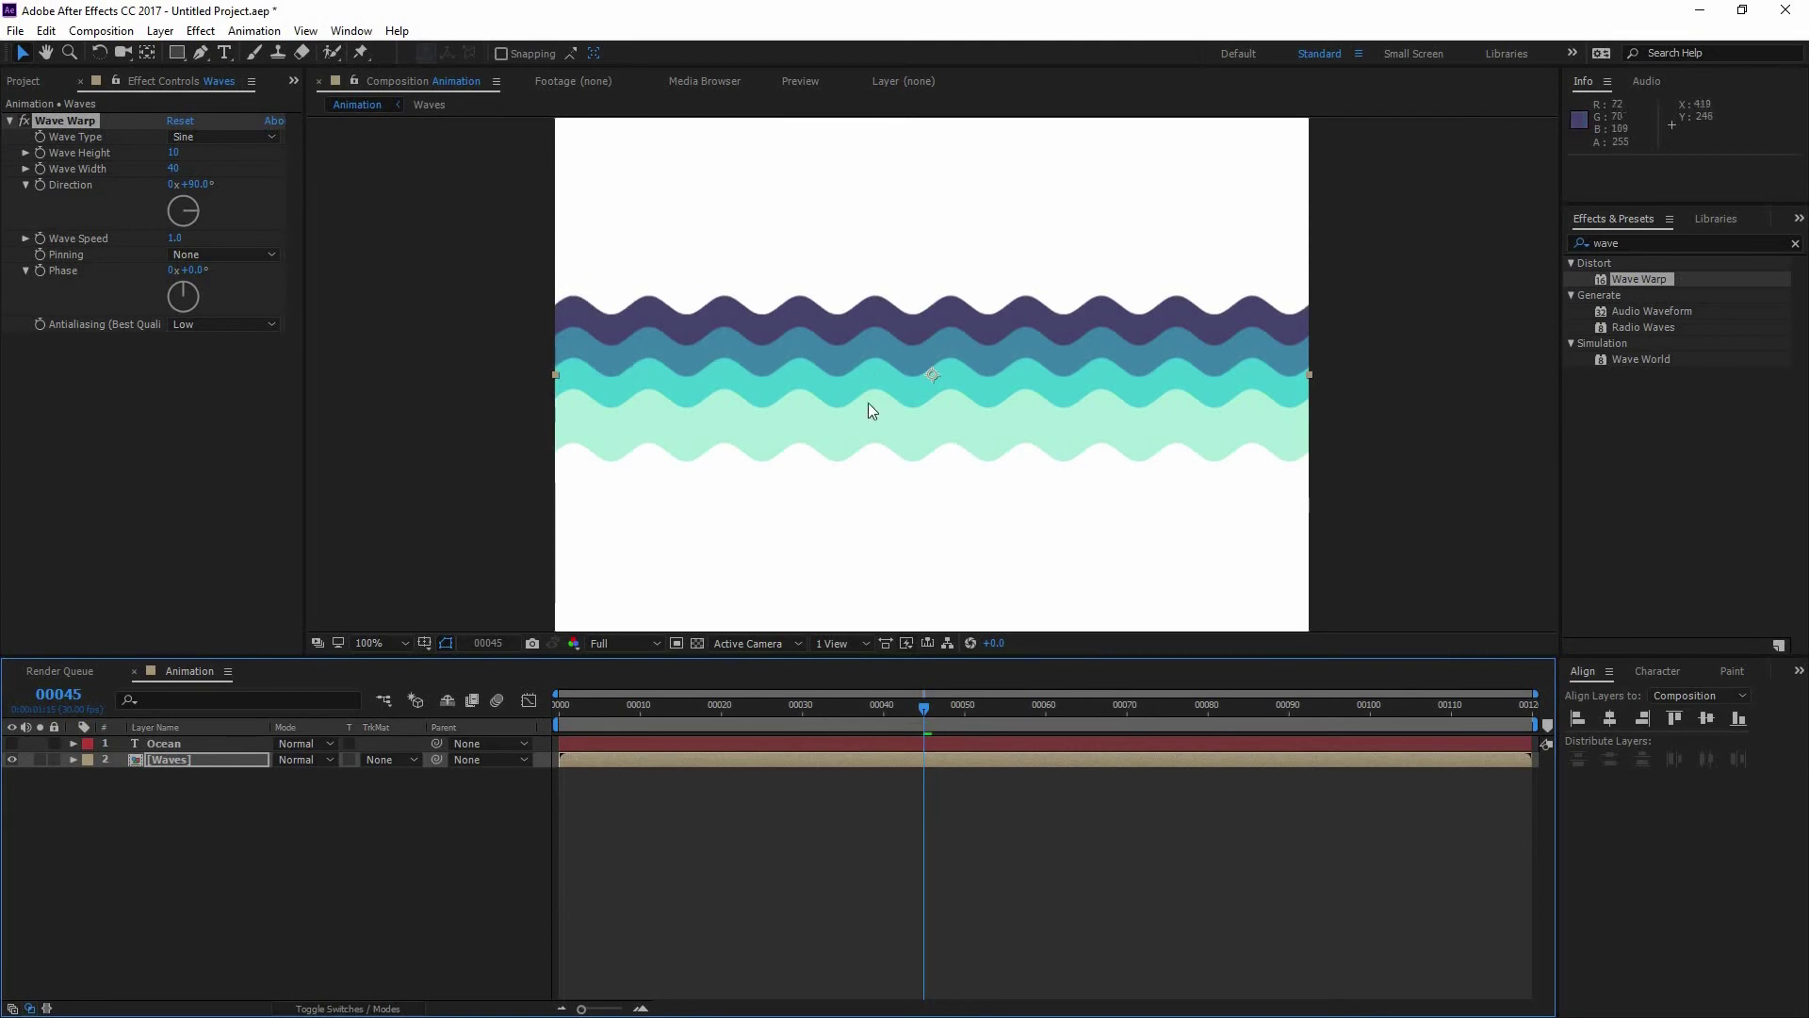
pyautogui.press('space')
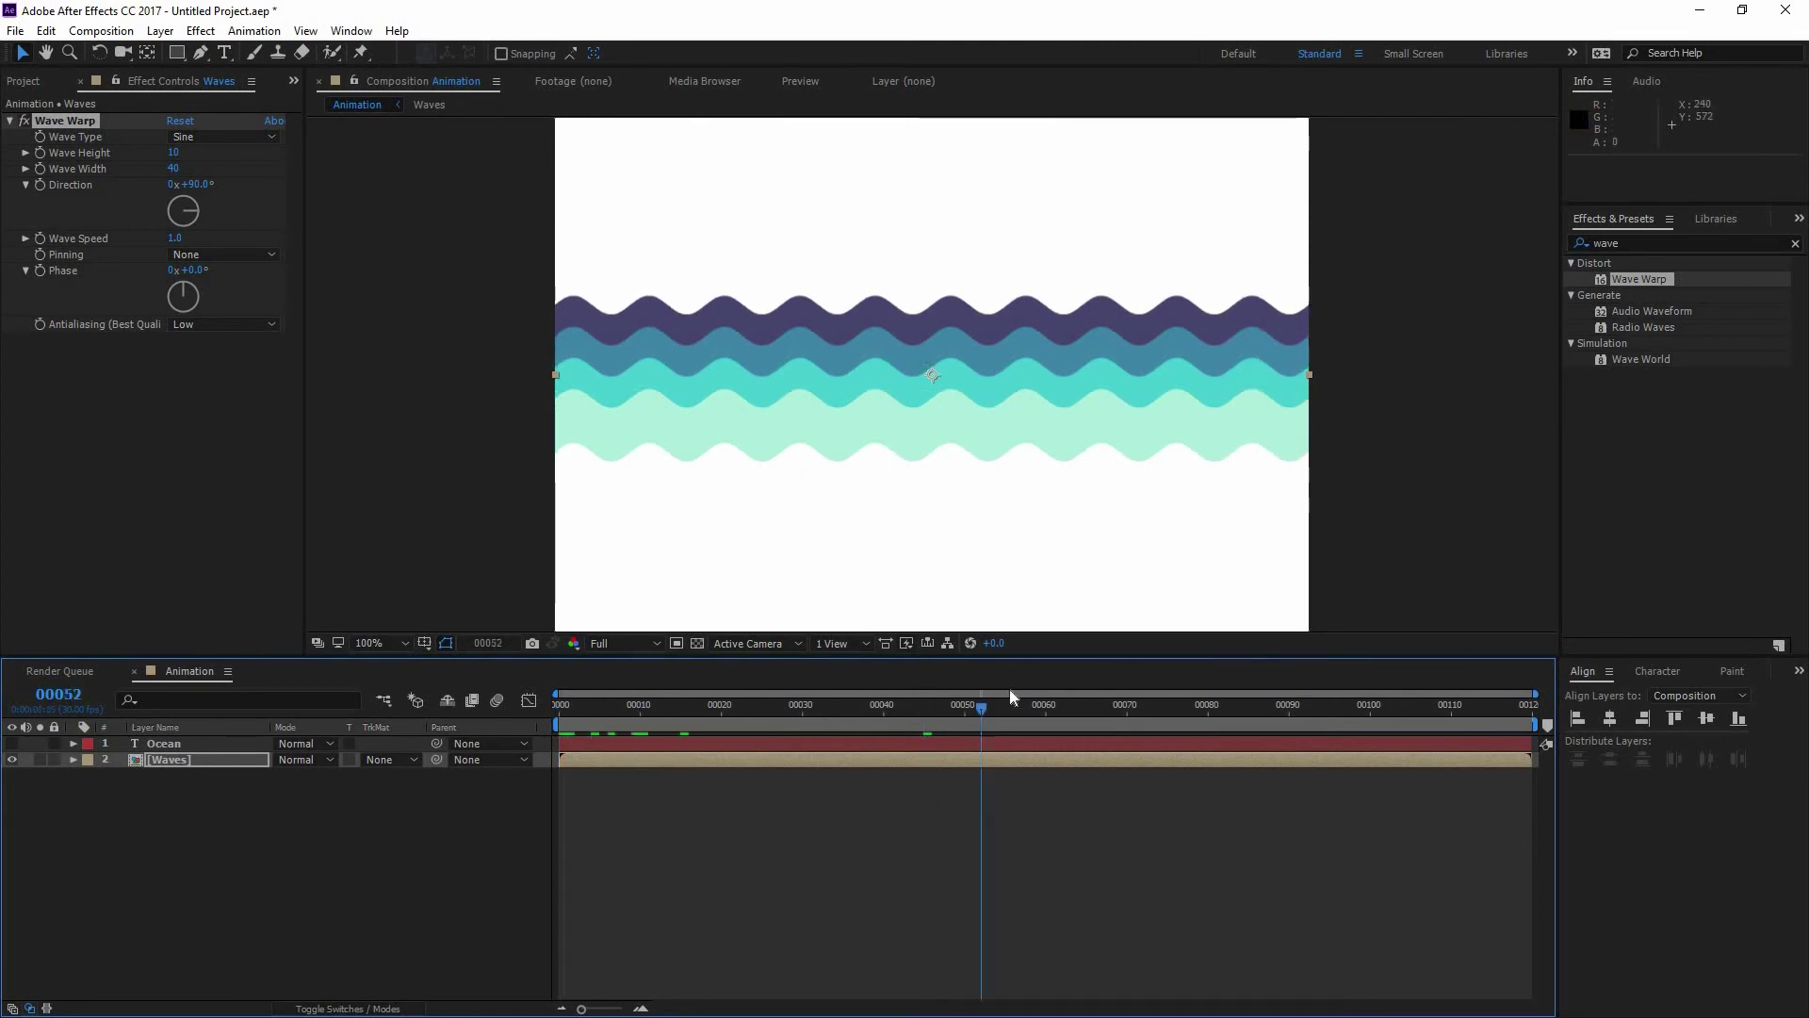
pyautogui.click(239, 135)
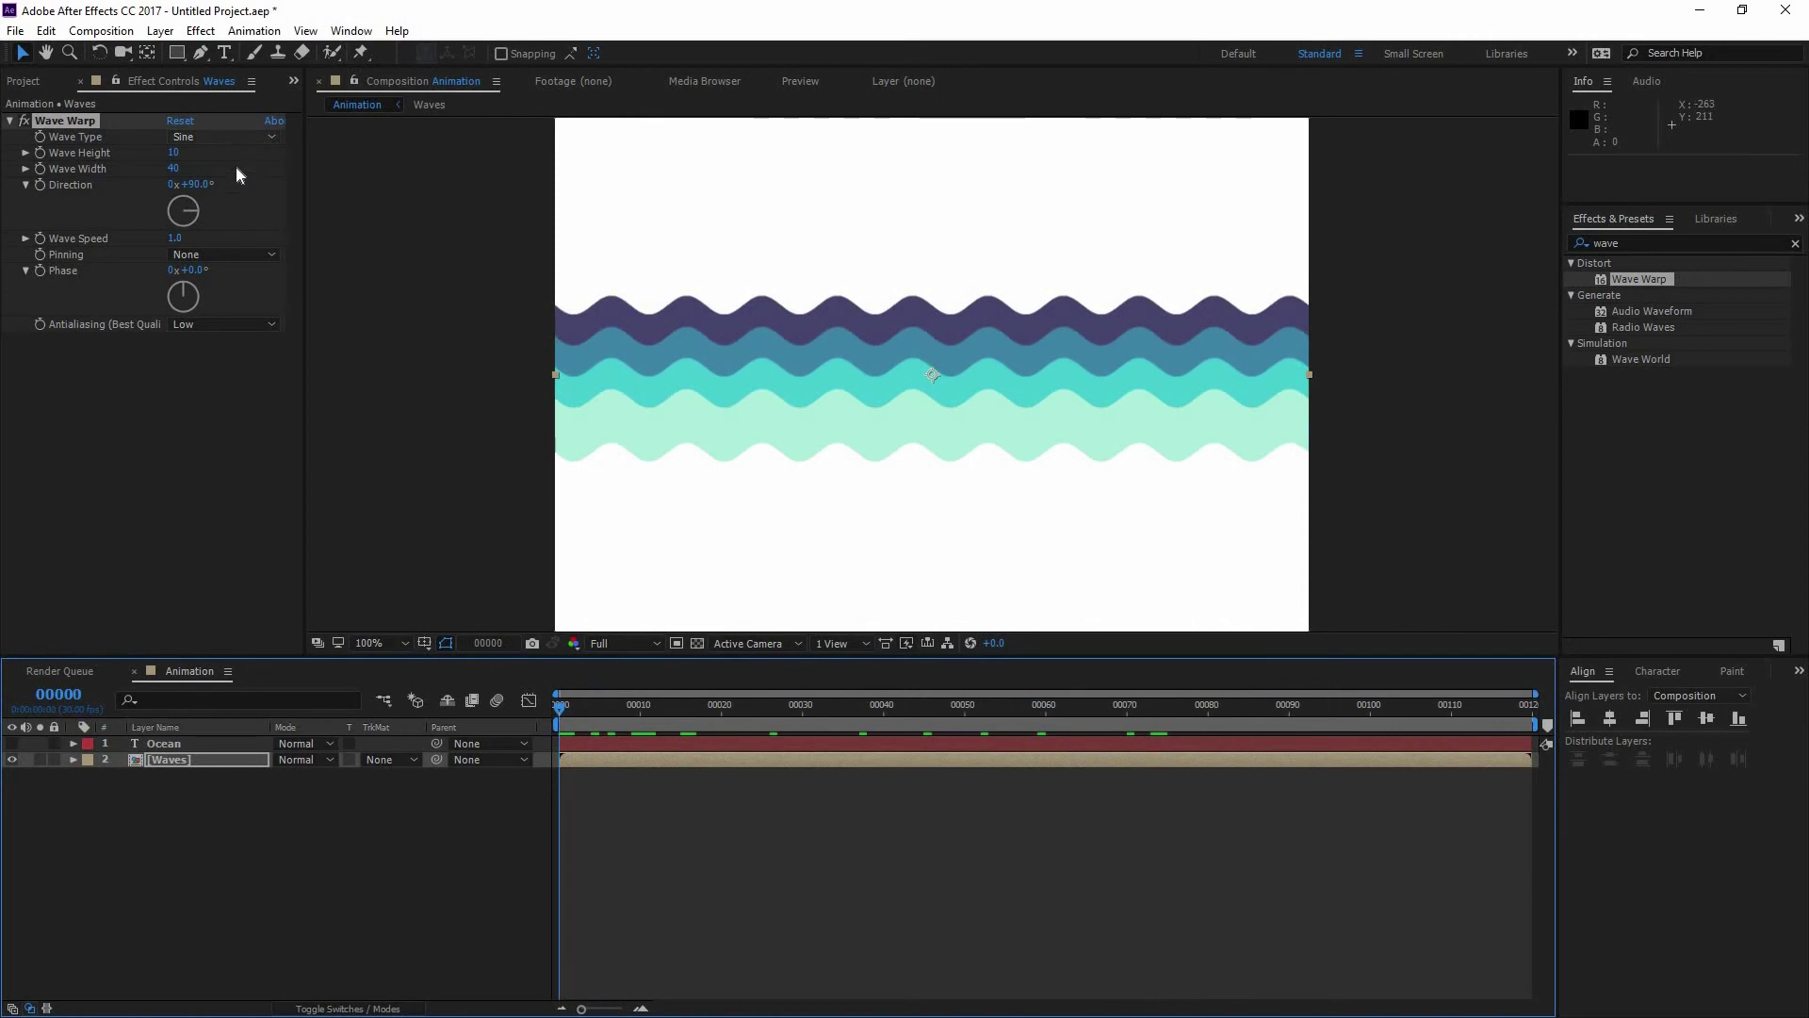
pyautogui.click(164, 139)
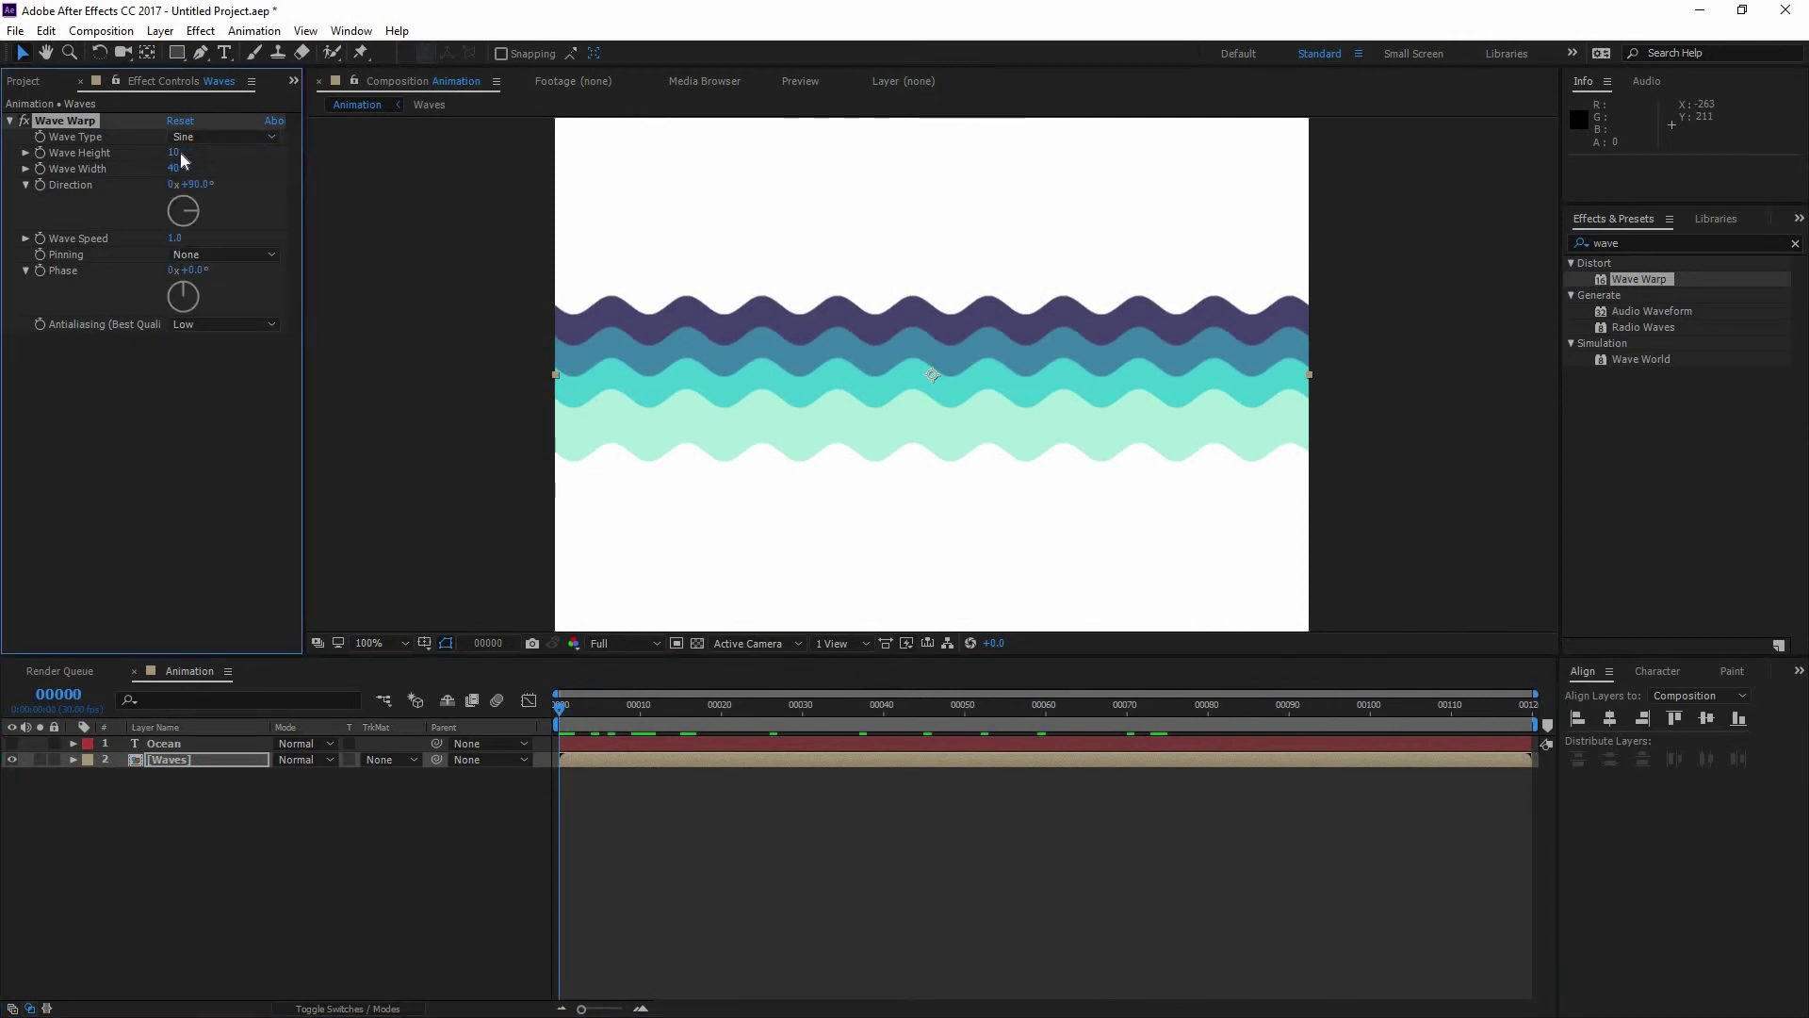
# Set Wave Height to 13 and Wave Width to 150, undoing a trial phase shift.
pyautogui.click(174, 152)
pyautogui.write('13')
pyautogui.press('Return')
pyautogui.click(178, 167)
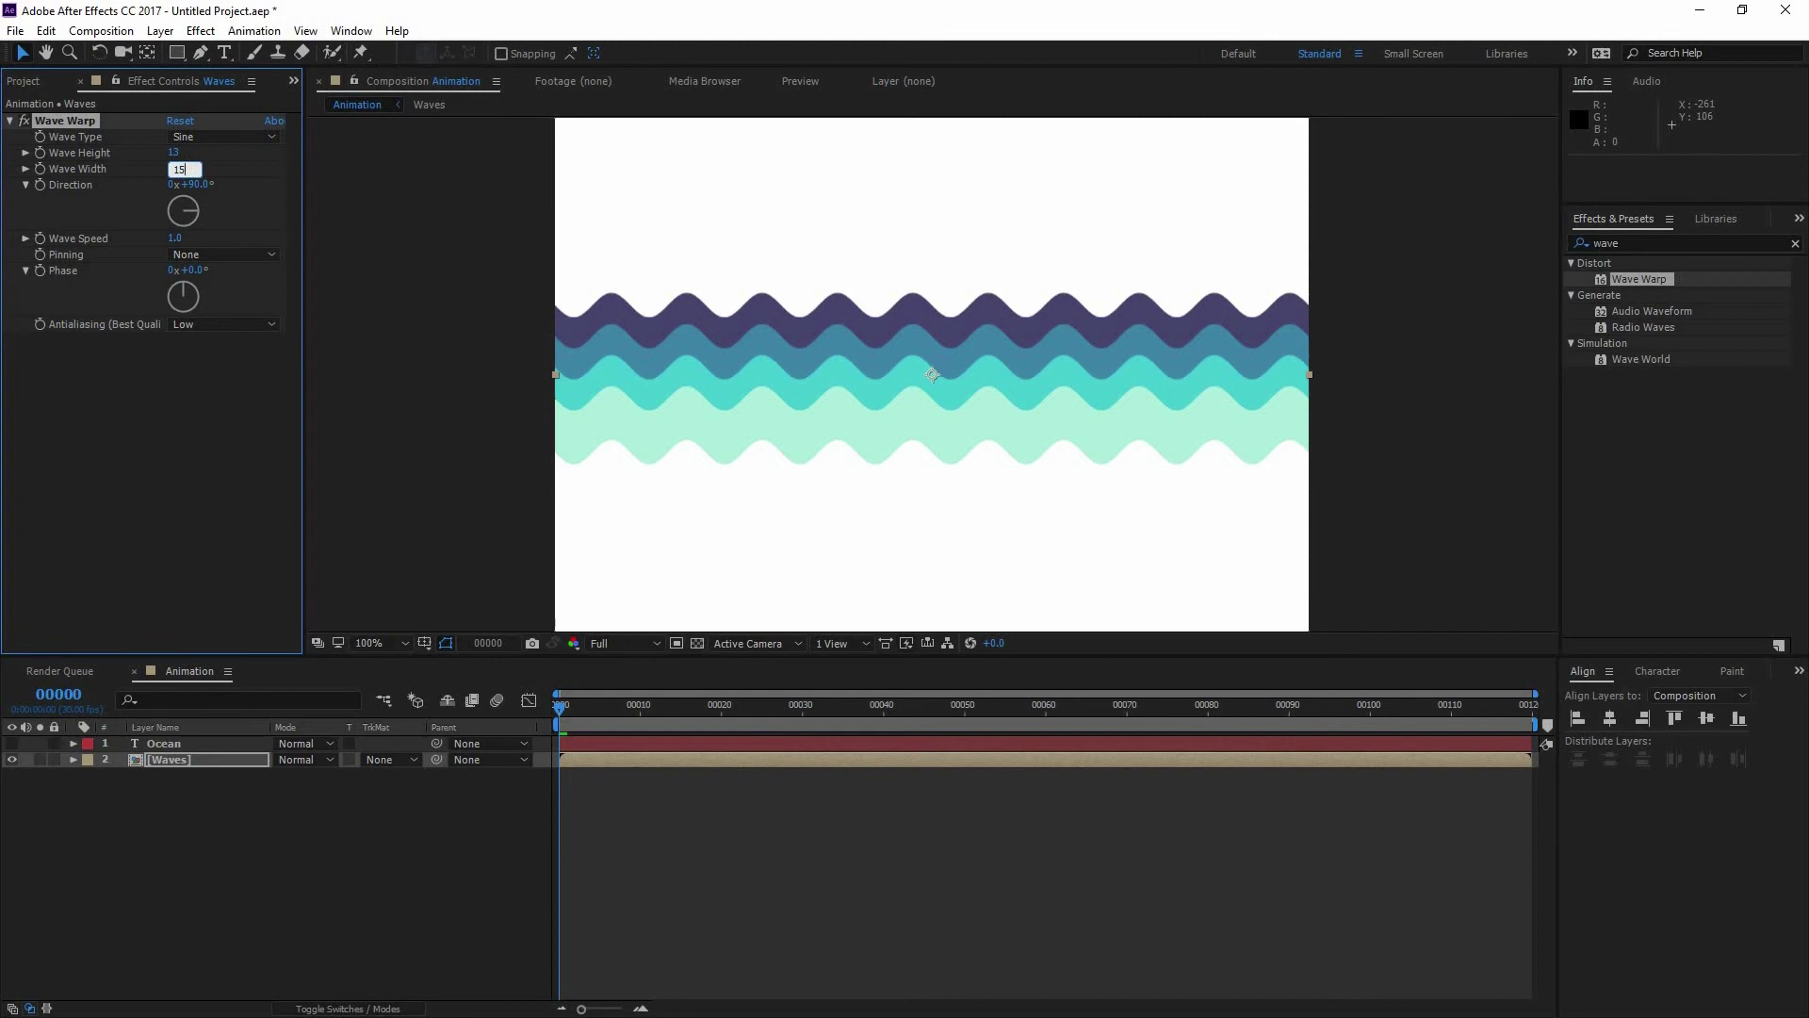
pyautogui.press('Return')
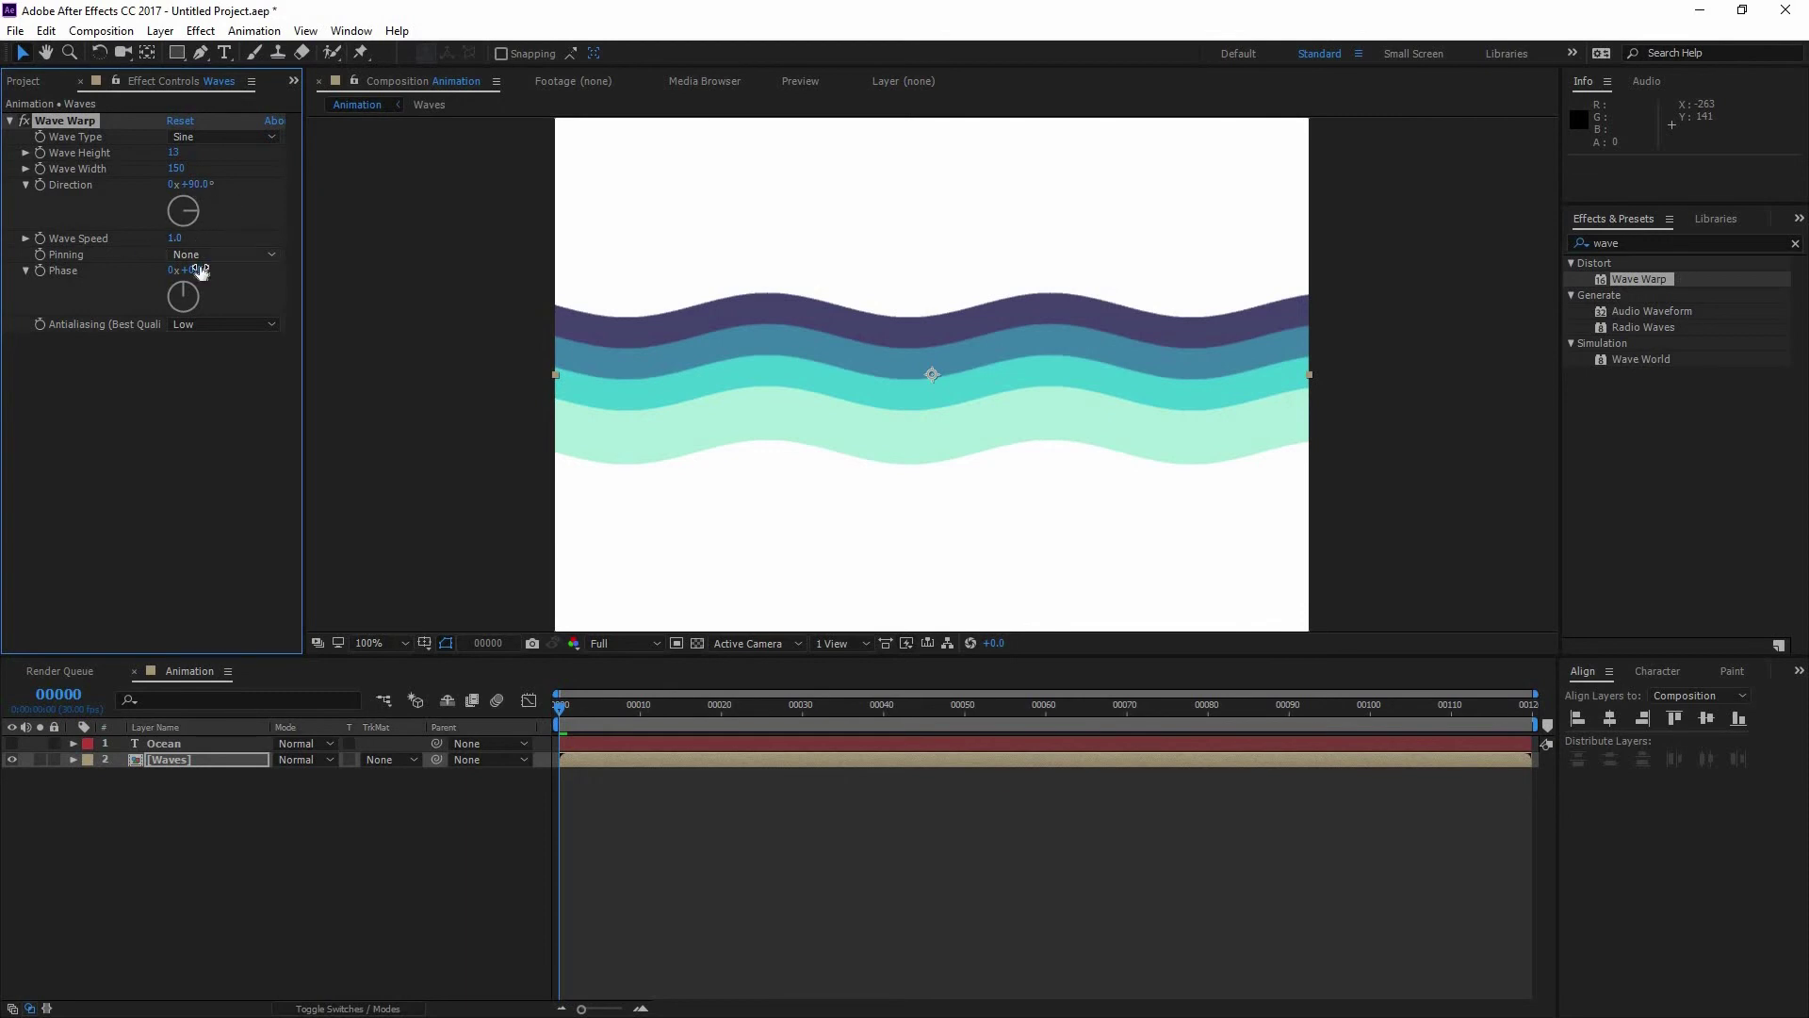
pyautogui.moveTo(193, 270); pyautogui.dragTo(347, 285)
pyautogui.hotkey('ctrl', 'z')
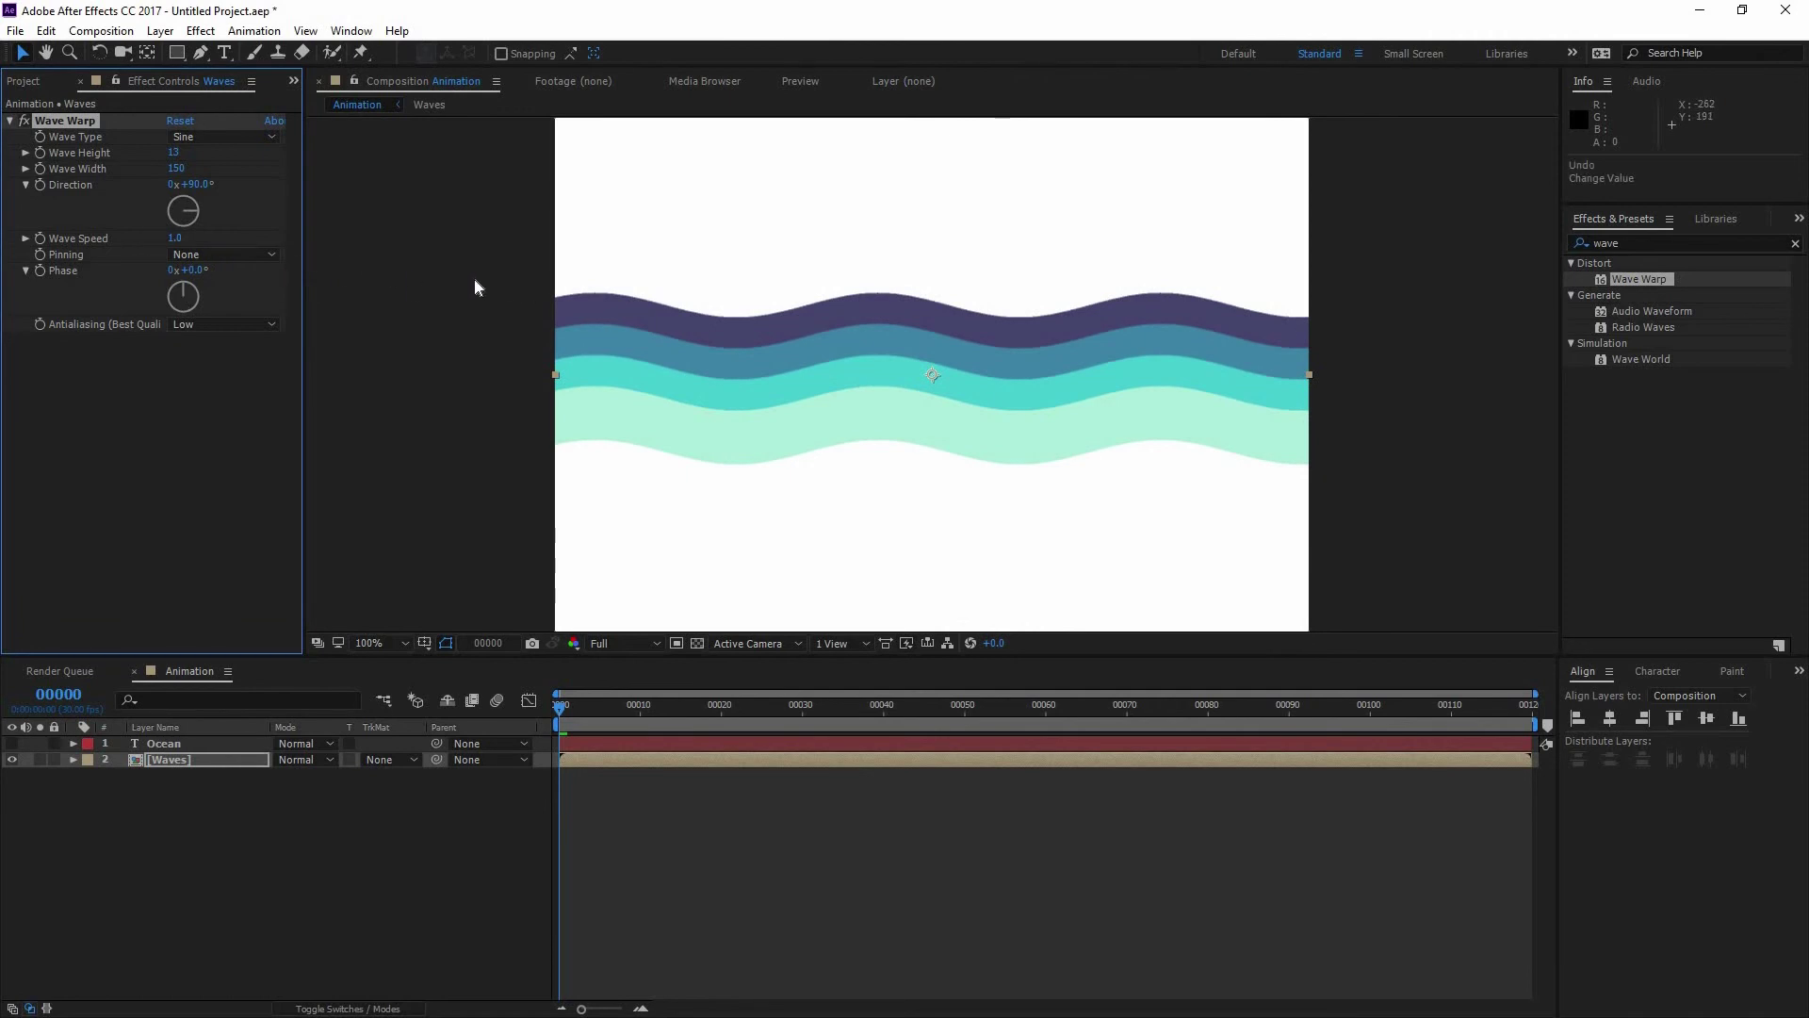
pyautogui.press('.')
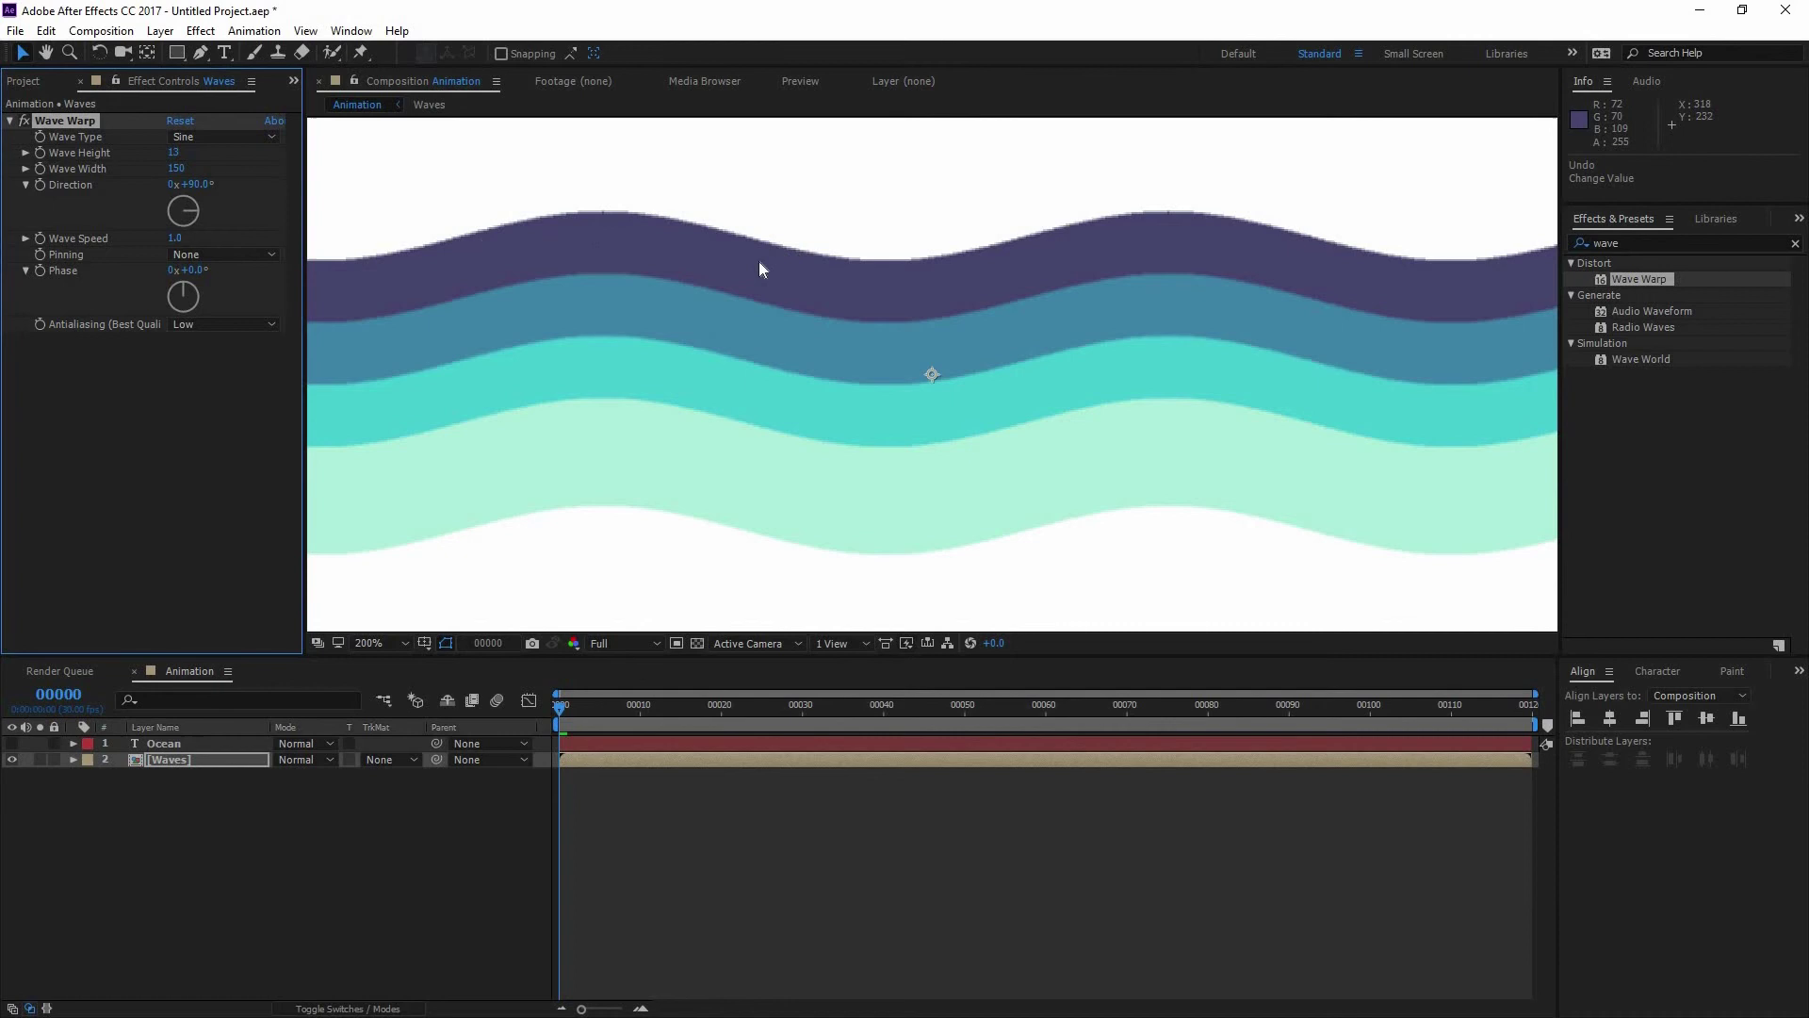
pyautogui.press(',')
# Set Wave Warp antialiasing to Medium after trying High and Low.
pyautogui.click(233, 324)
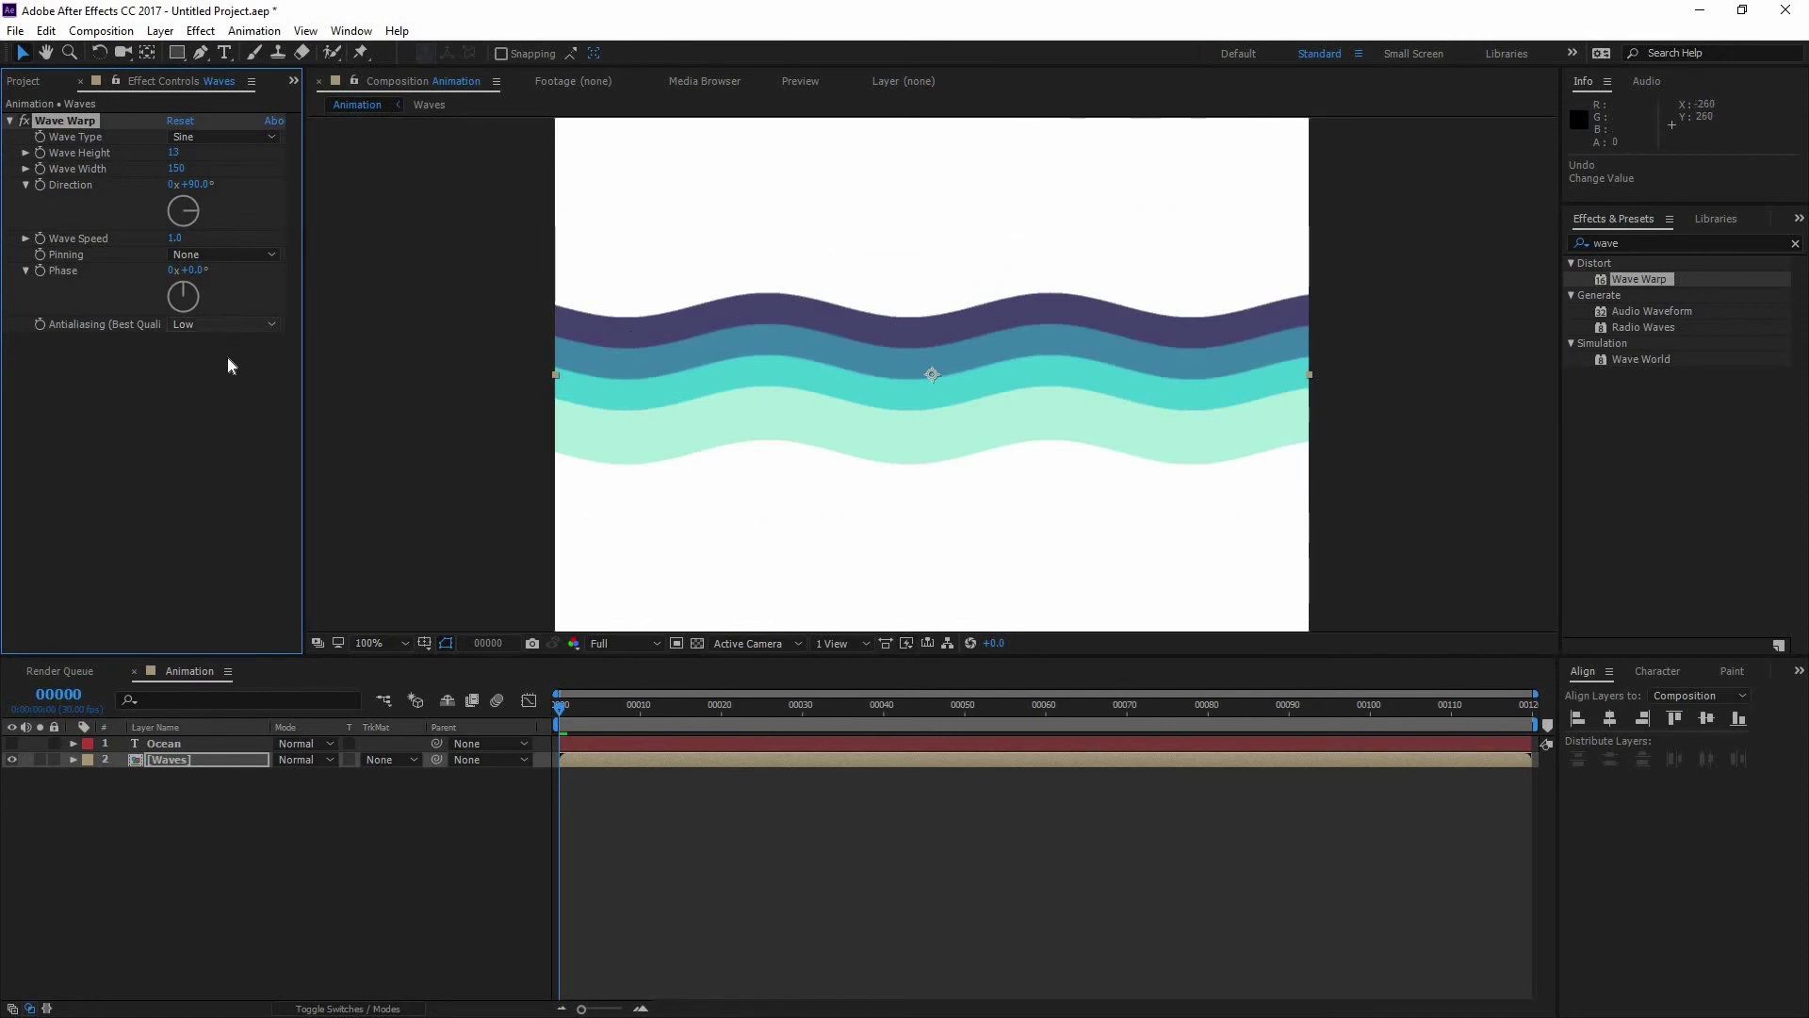
pyautogui.click(233, 386)
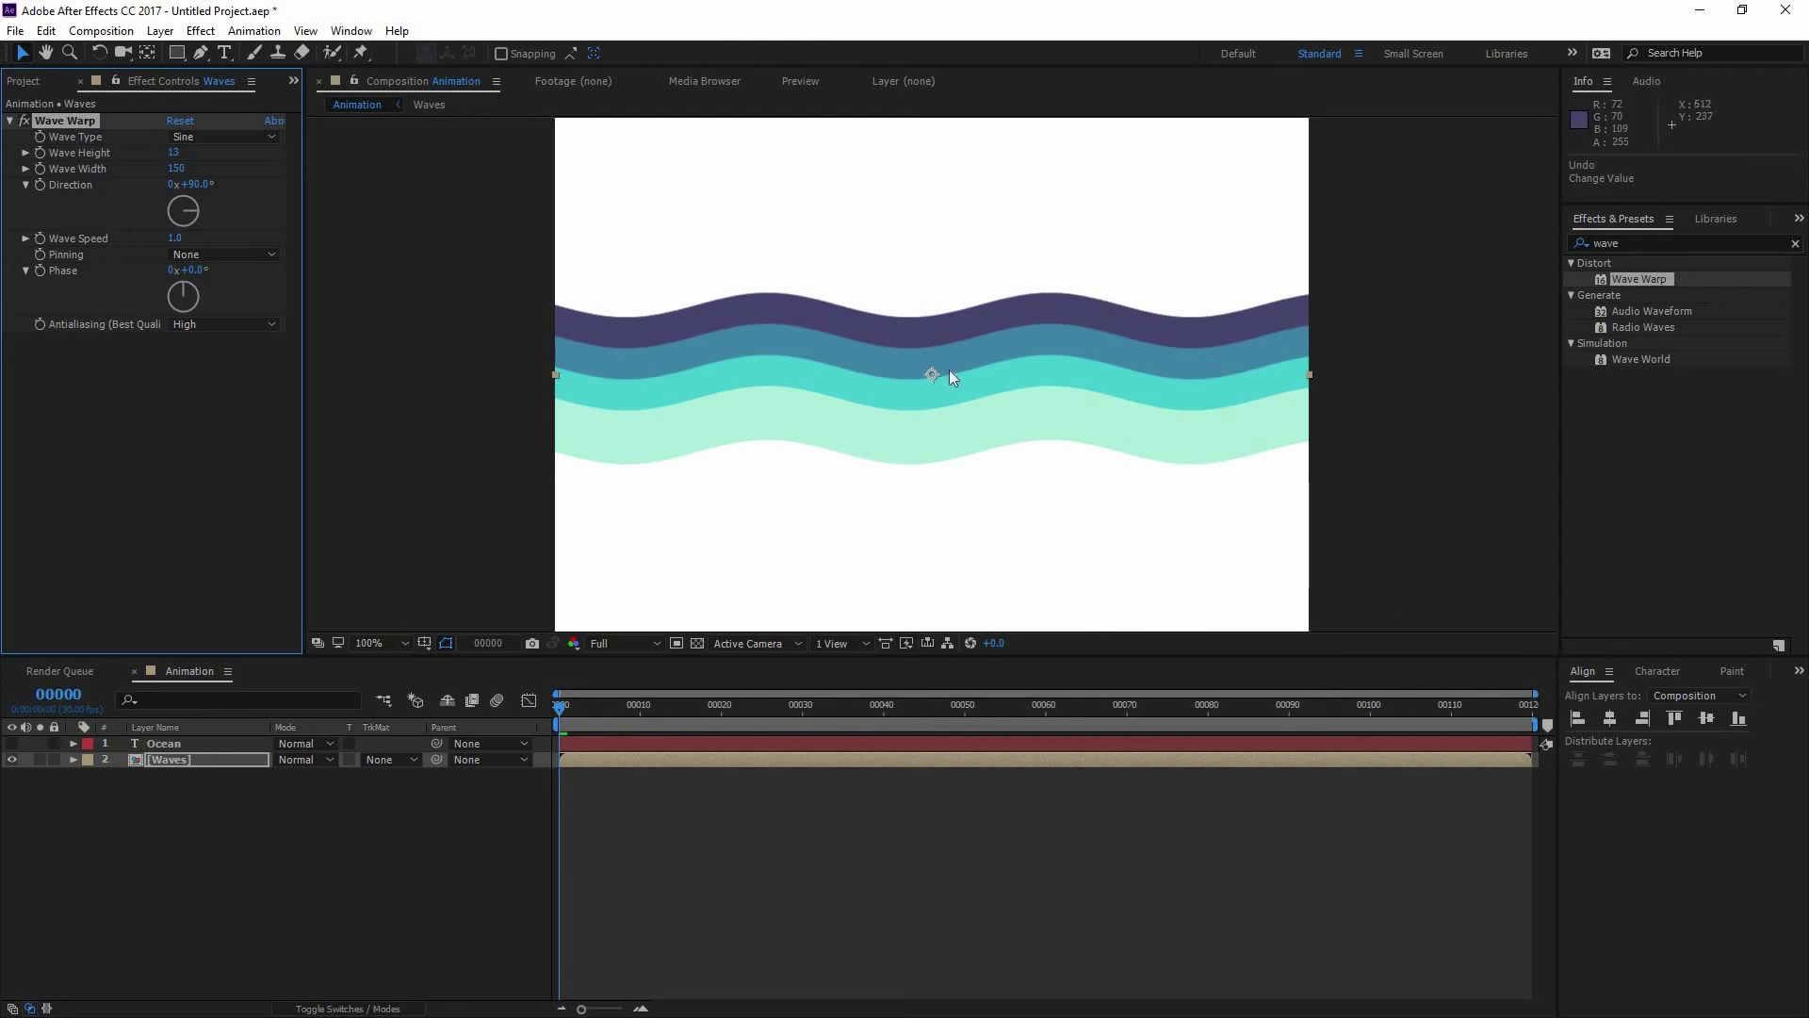
pyautogui.click(233, 324)
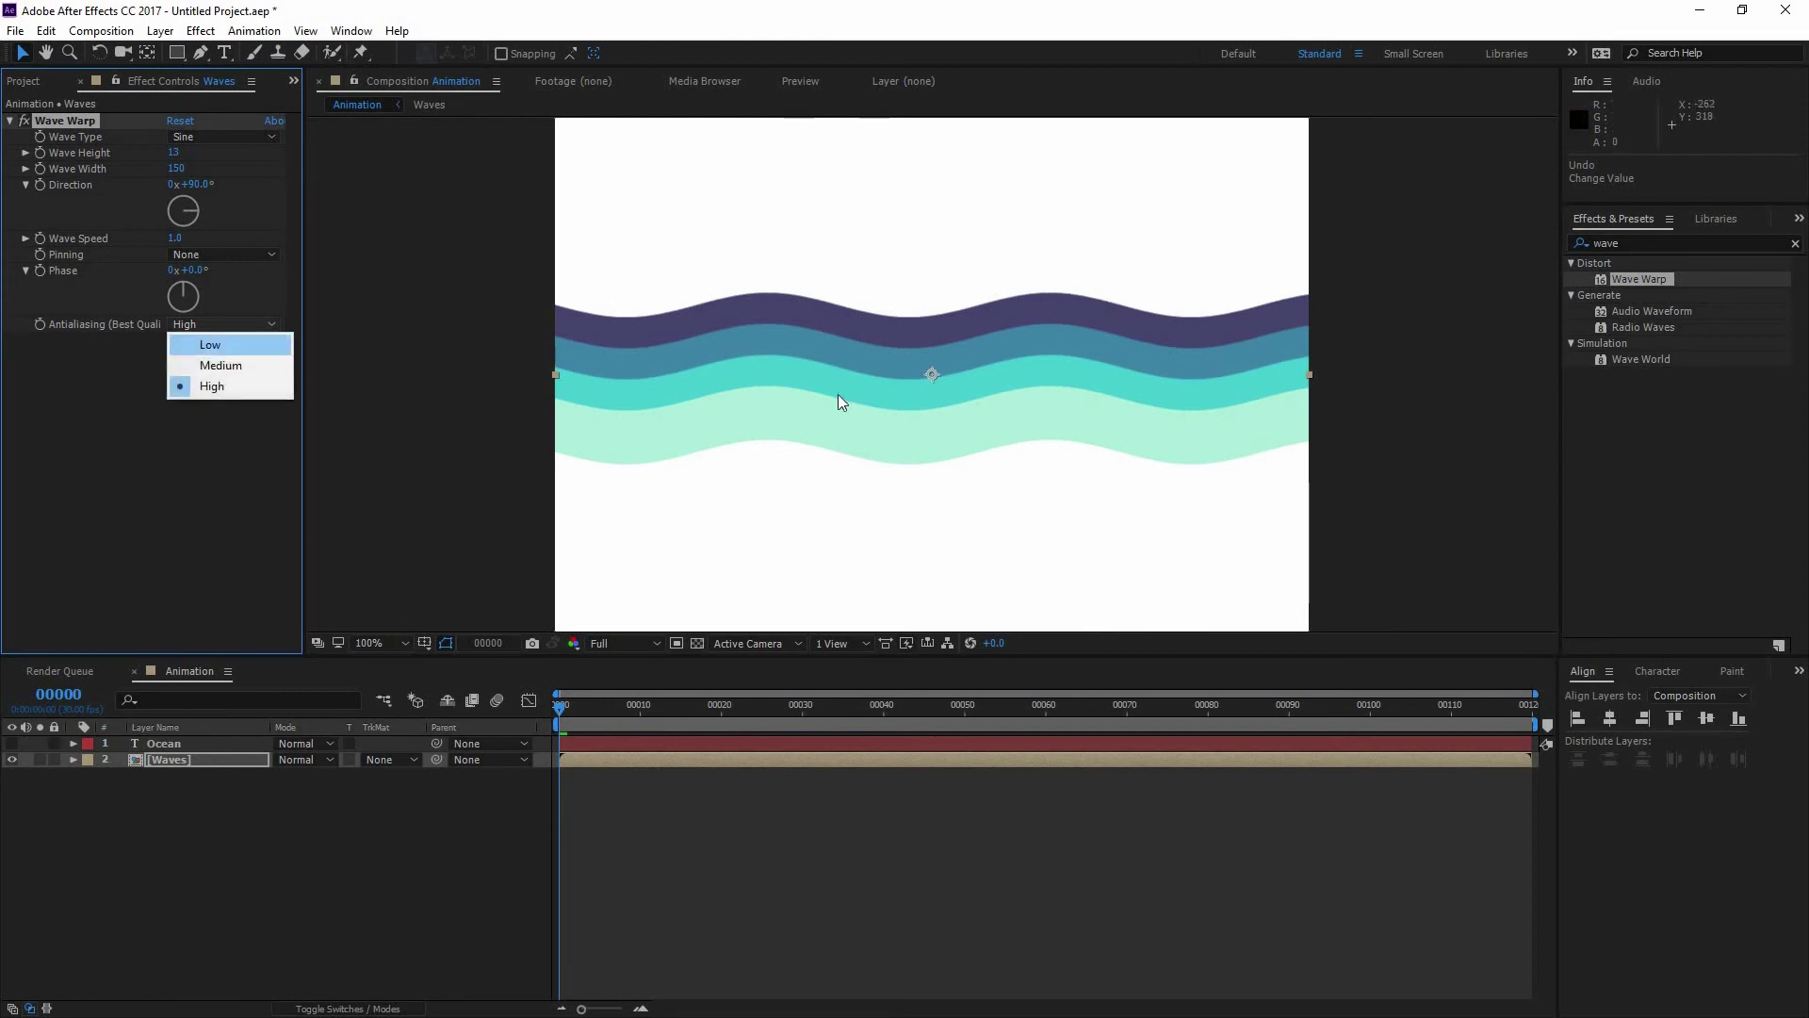
pyautogui.click(236, 343)
pyautogui.click(227, 324)
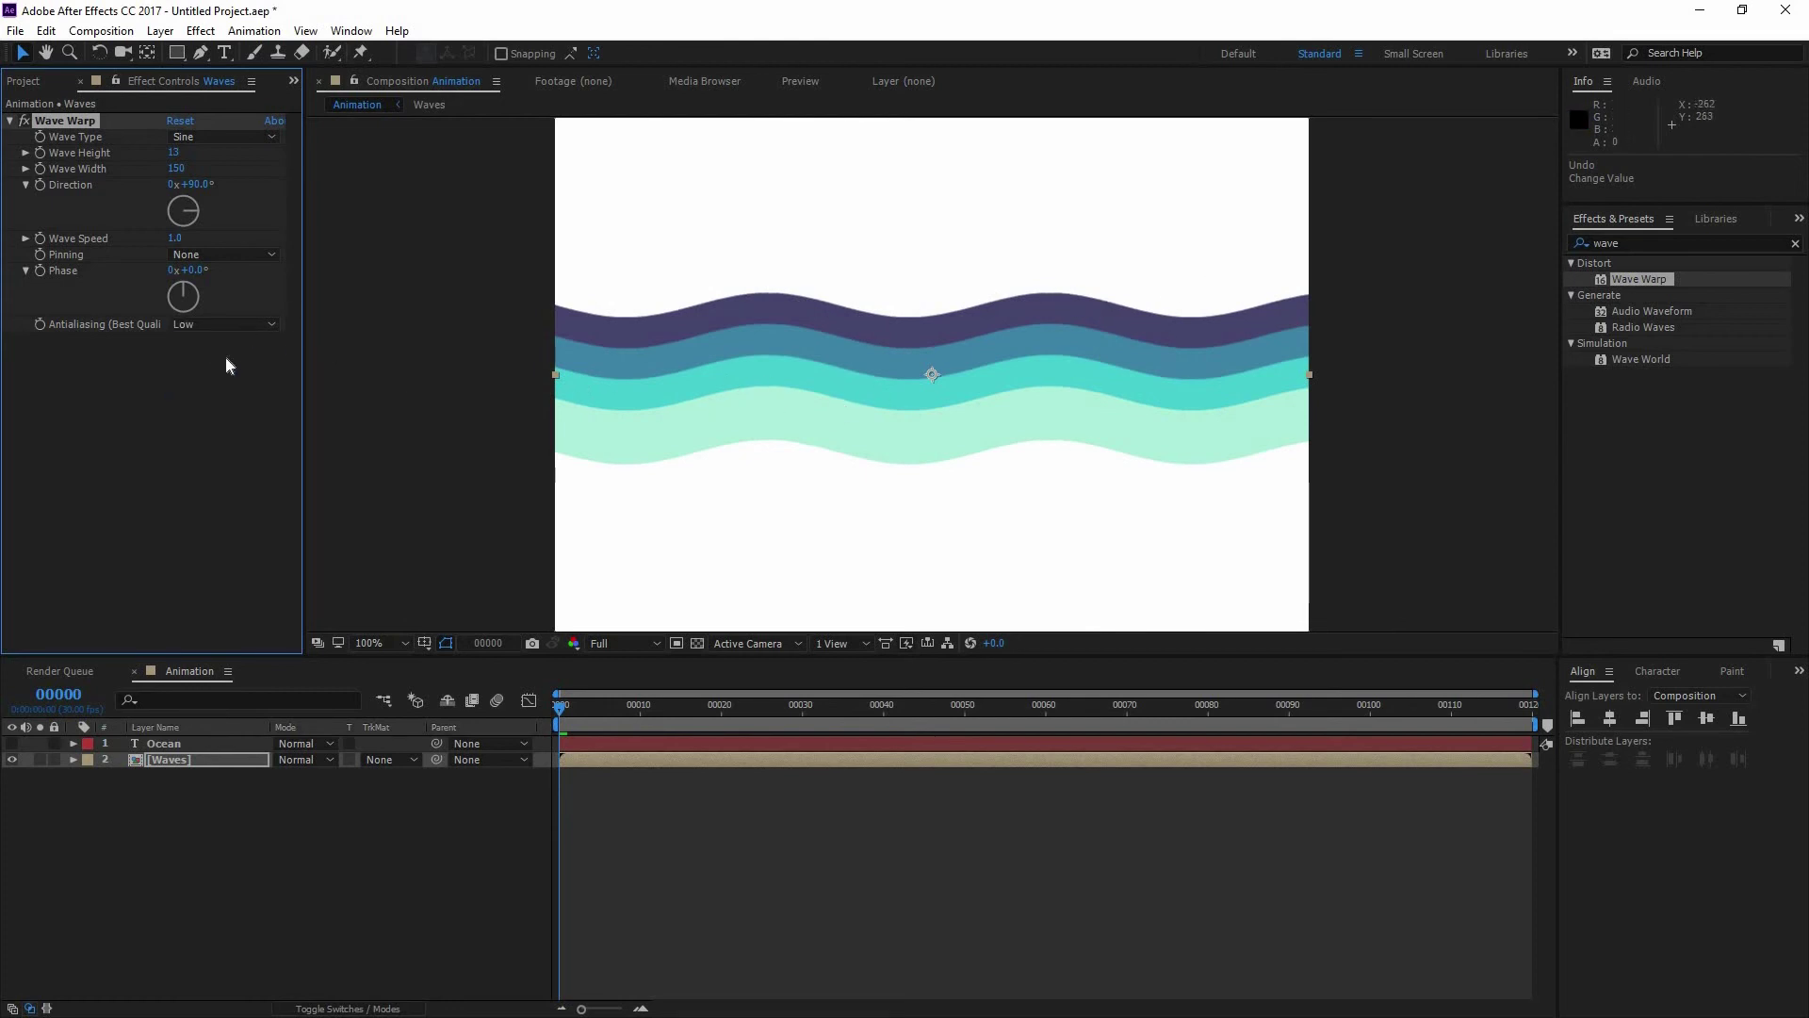
pyautogui.click(224, 362)
# Reapply the Ocean alpha matte to Waves, preview the rippling stripes, and select Waves.
pyautogui.click(389, 759)
pyautogui.click(406, 798)
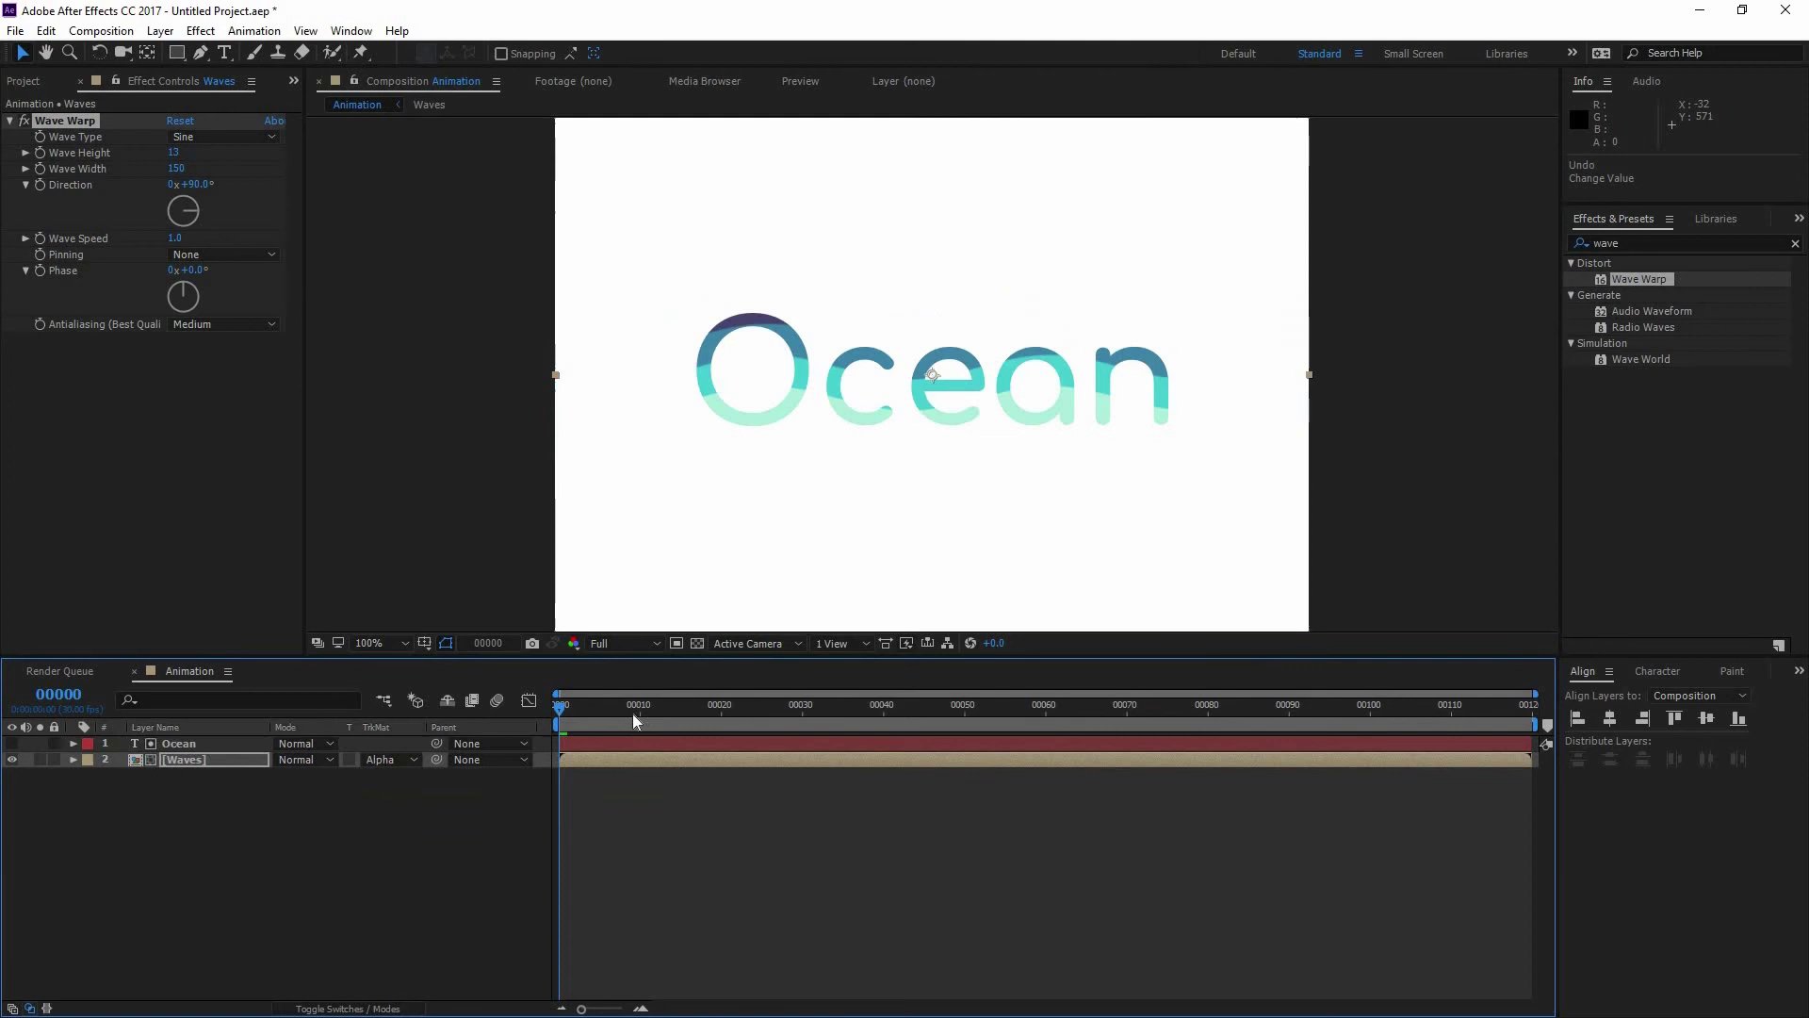
pyautogui.press('space')
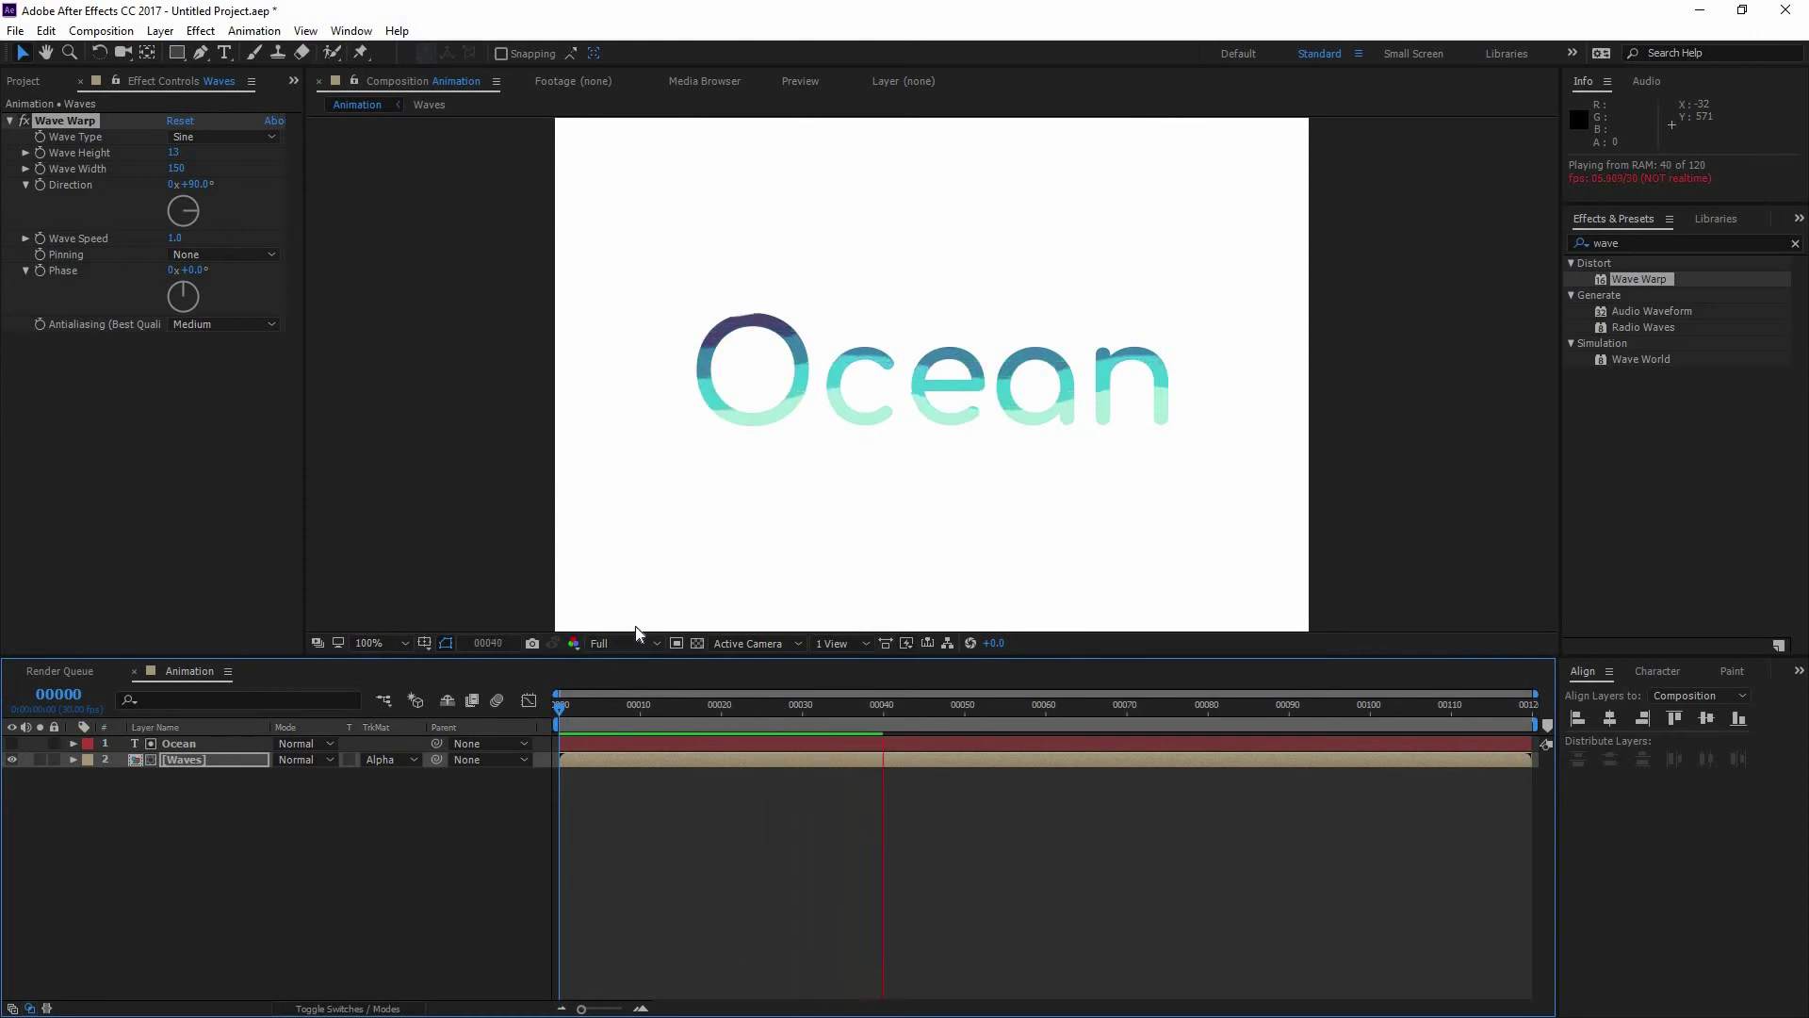
pyautogui.press('space')
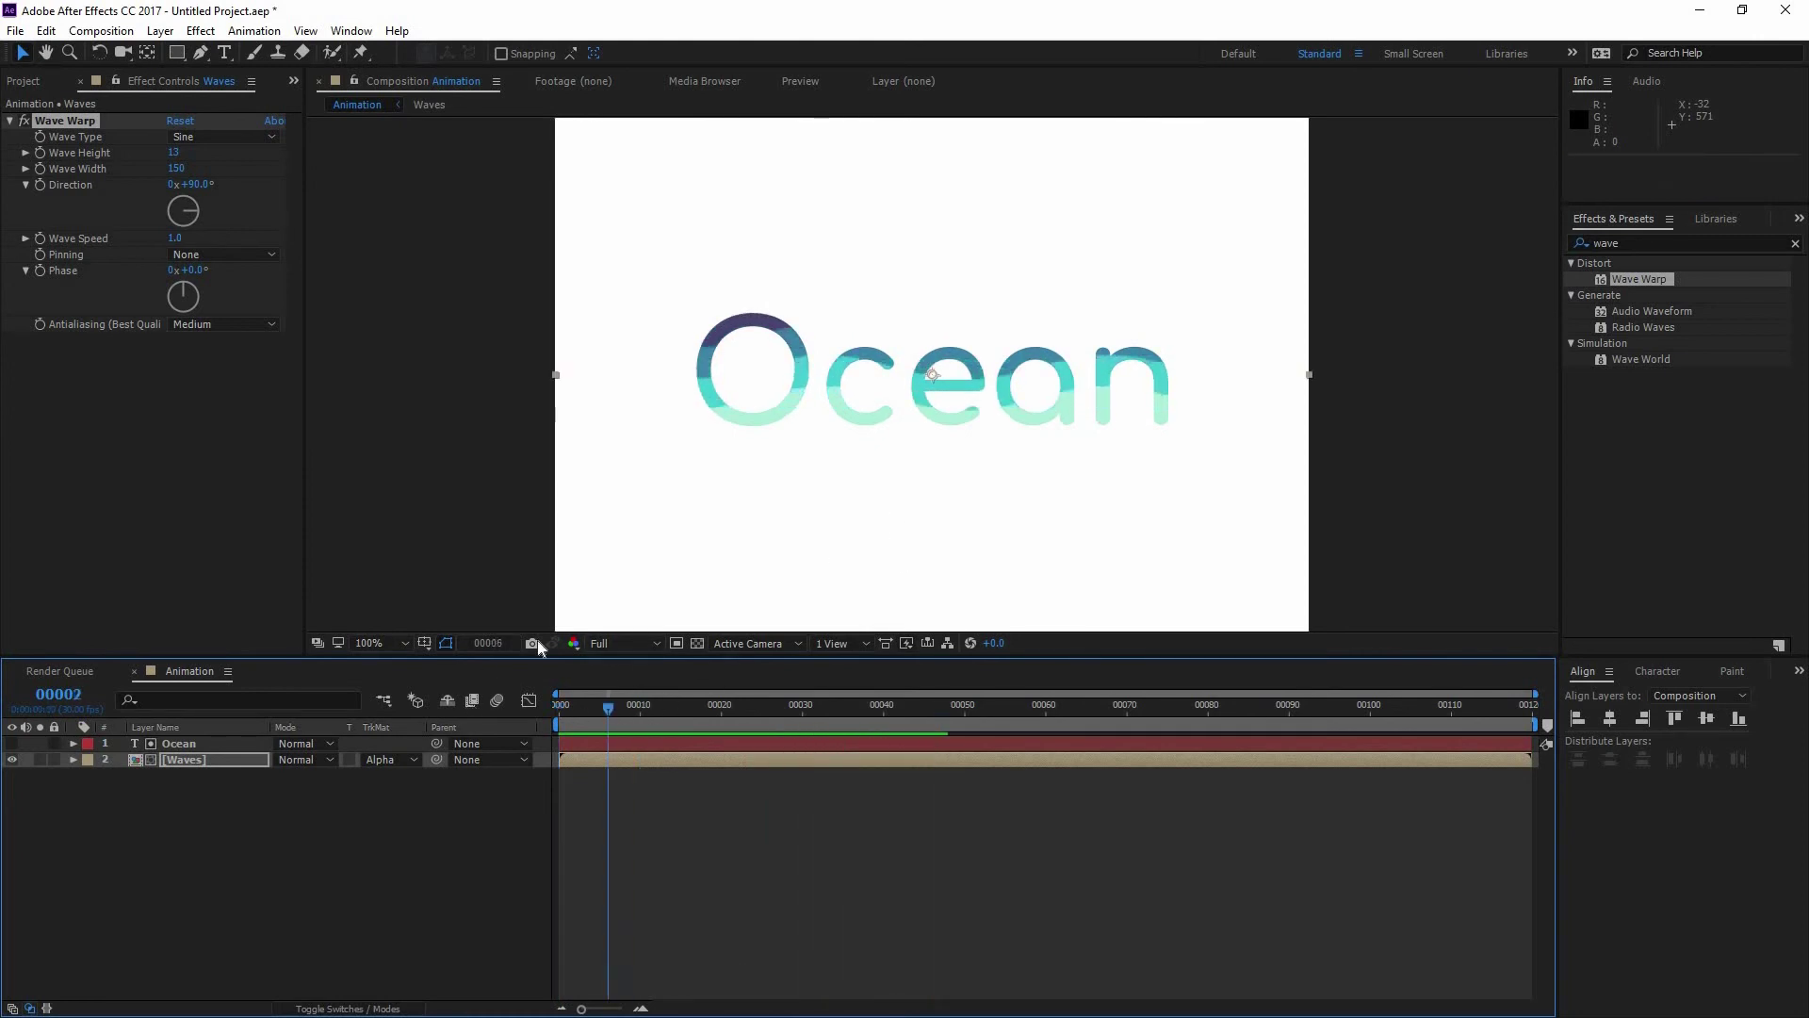
pyautogui.click(183, 764)
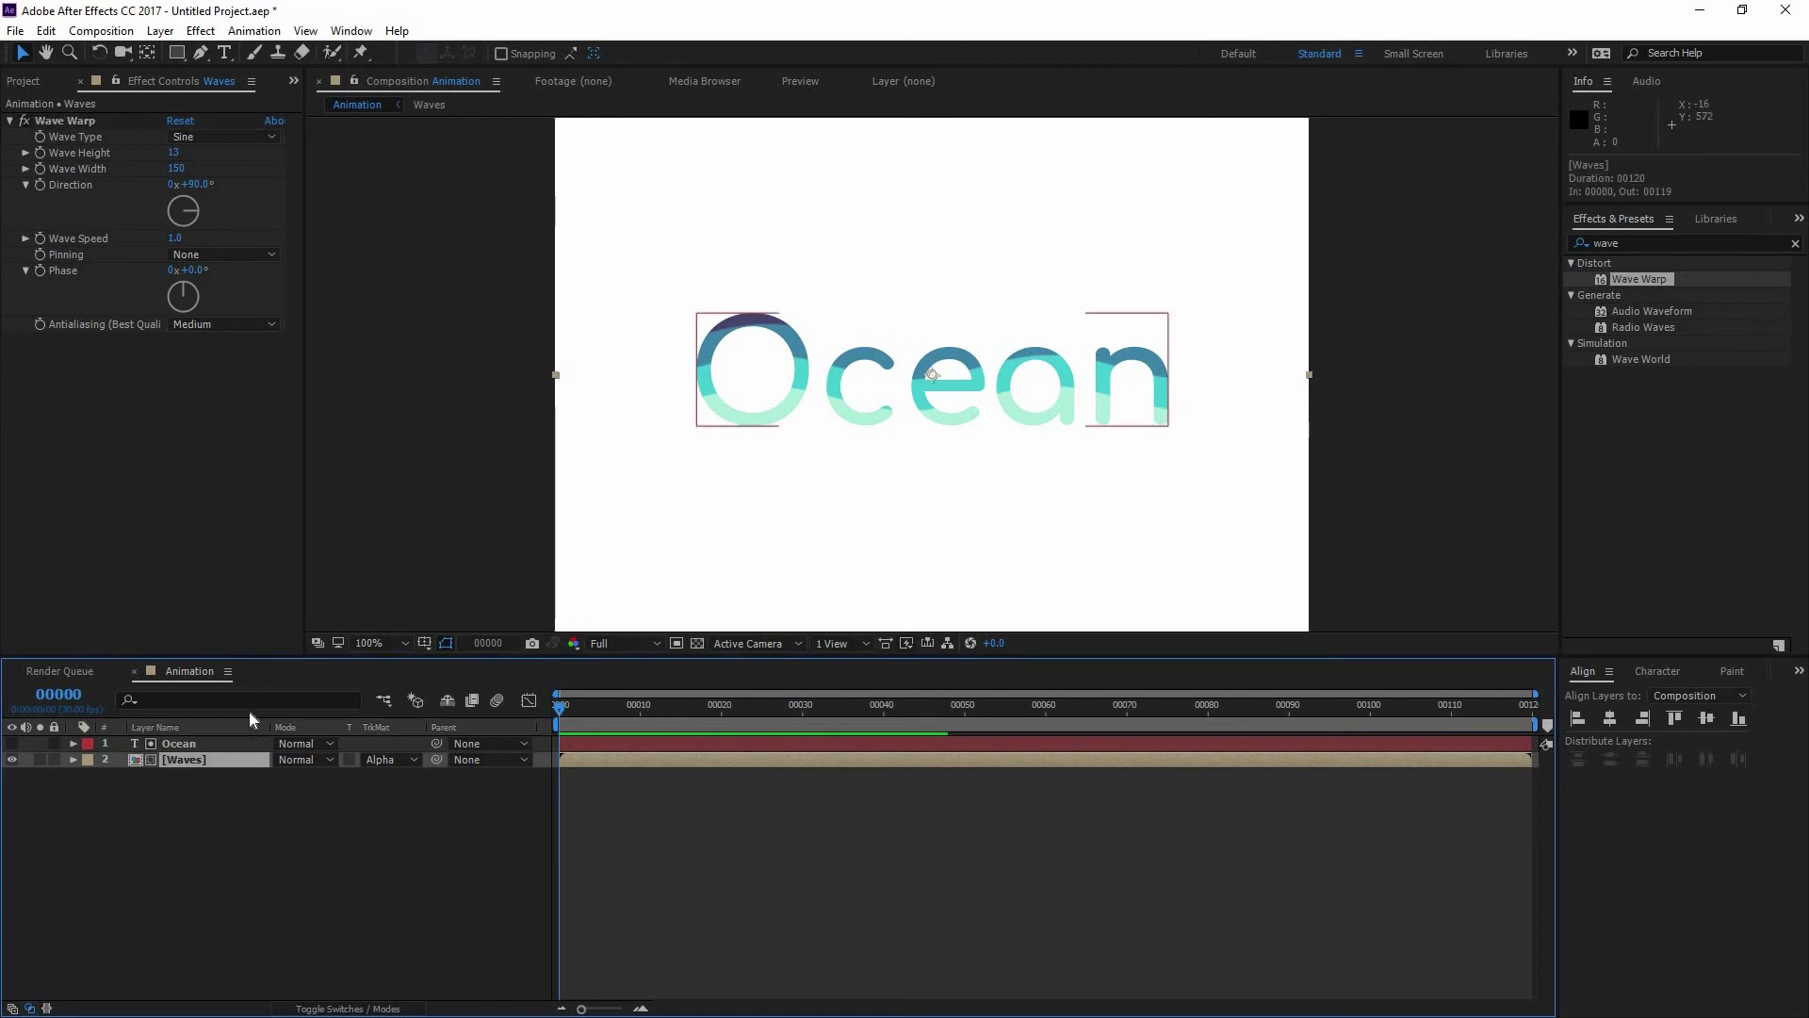
# Keyframe Waves Position at 400,300 on frame 30 and lowered to 400,454 on frame 0.
pyautogui.press('p')
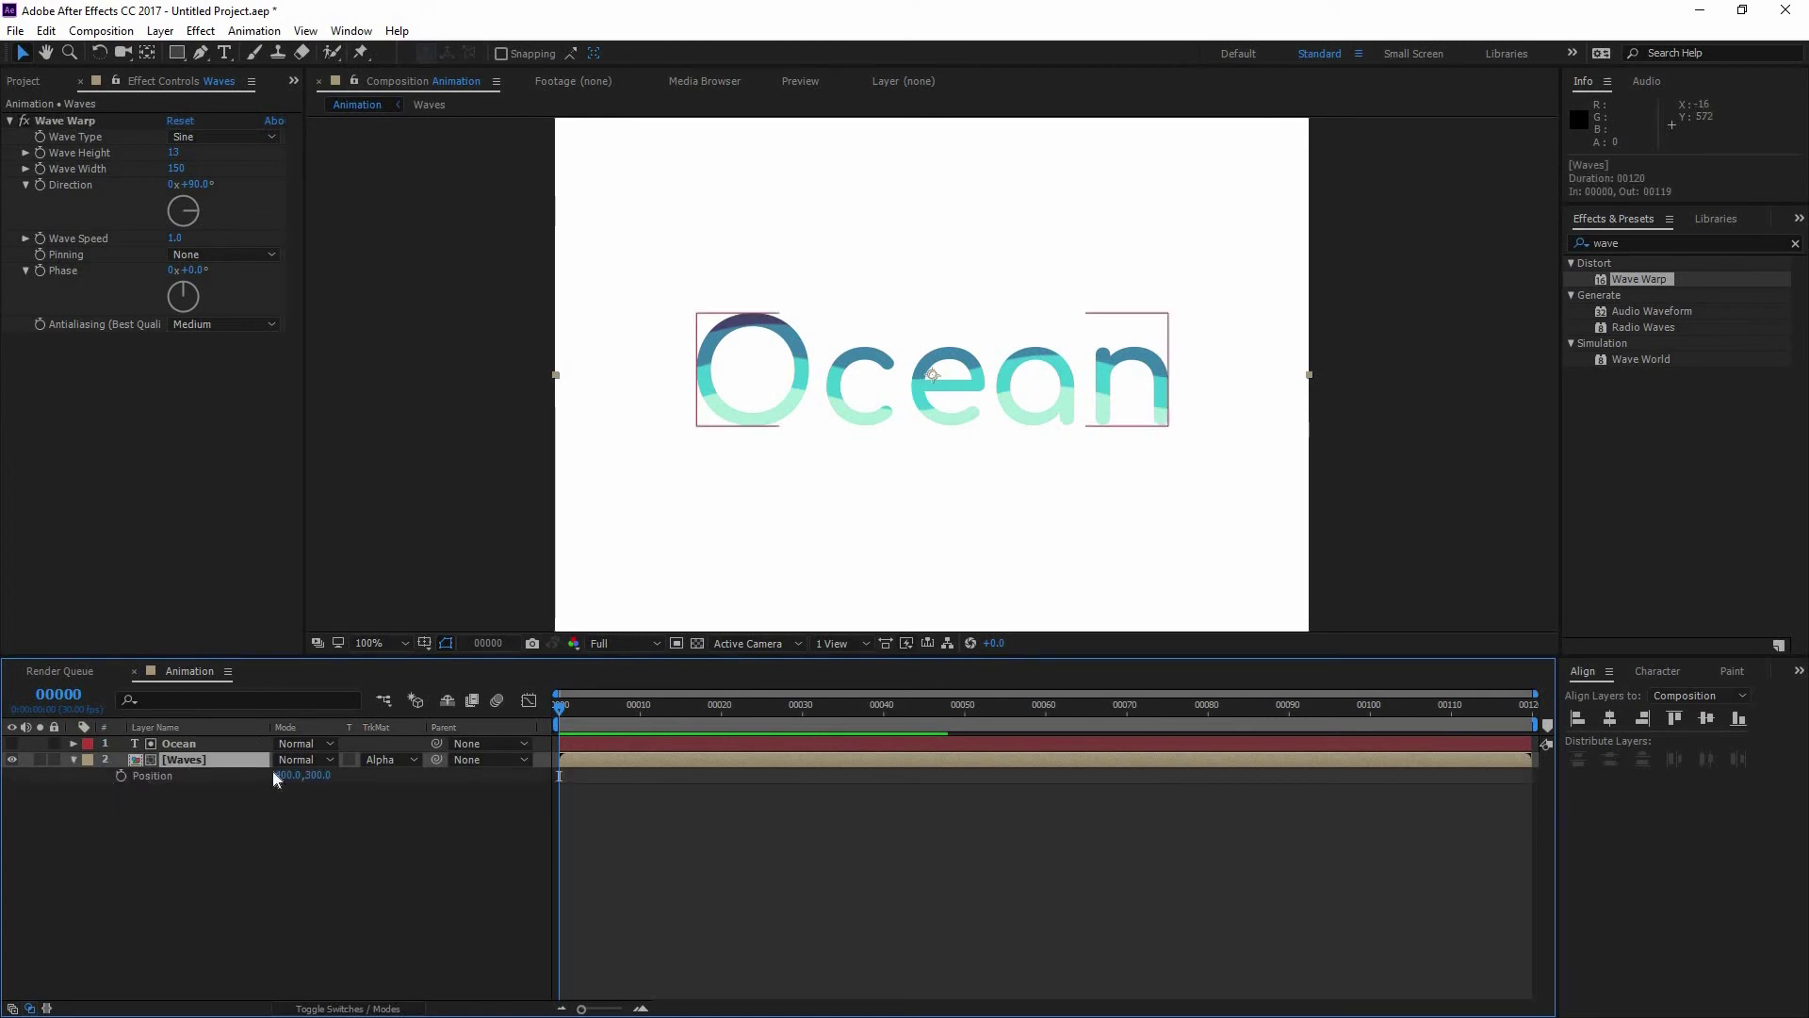
pyautogui.click(121, 776)
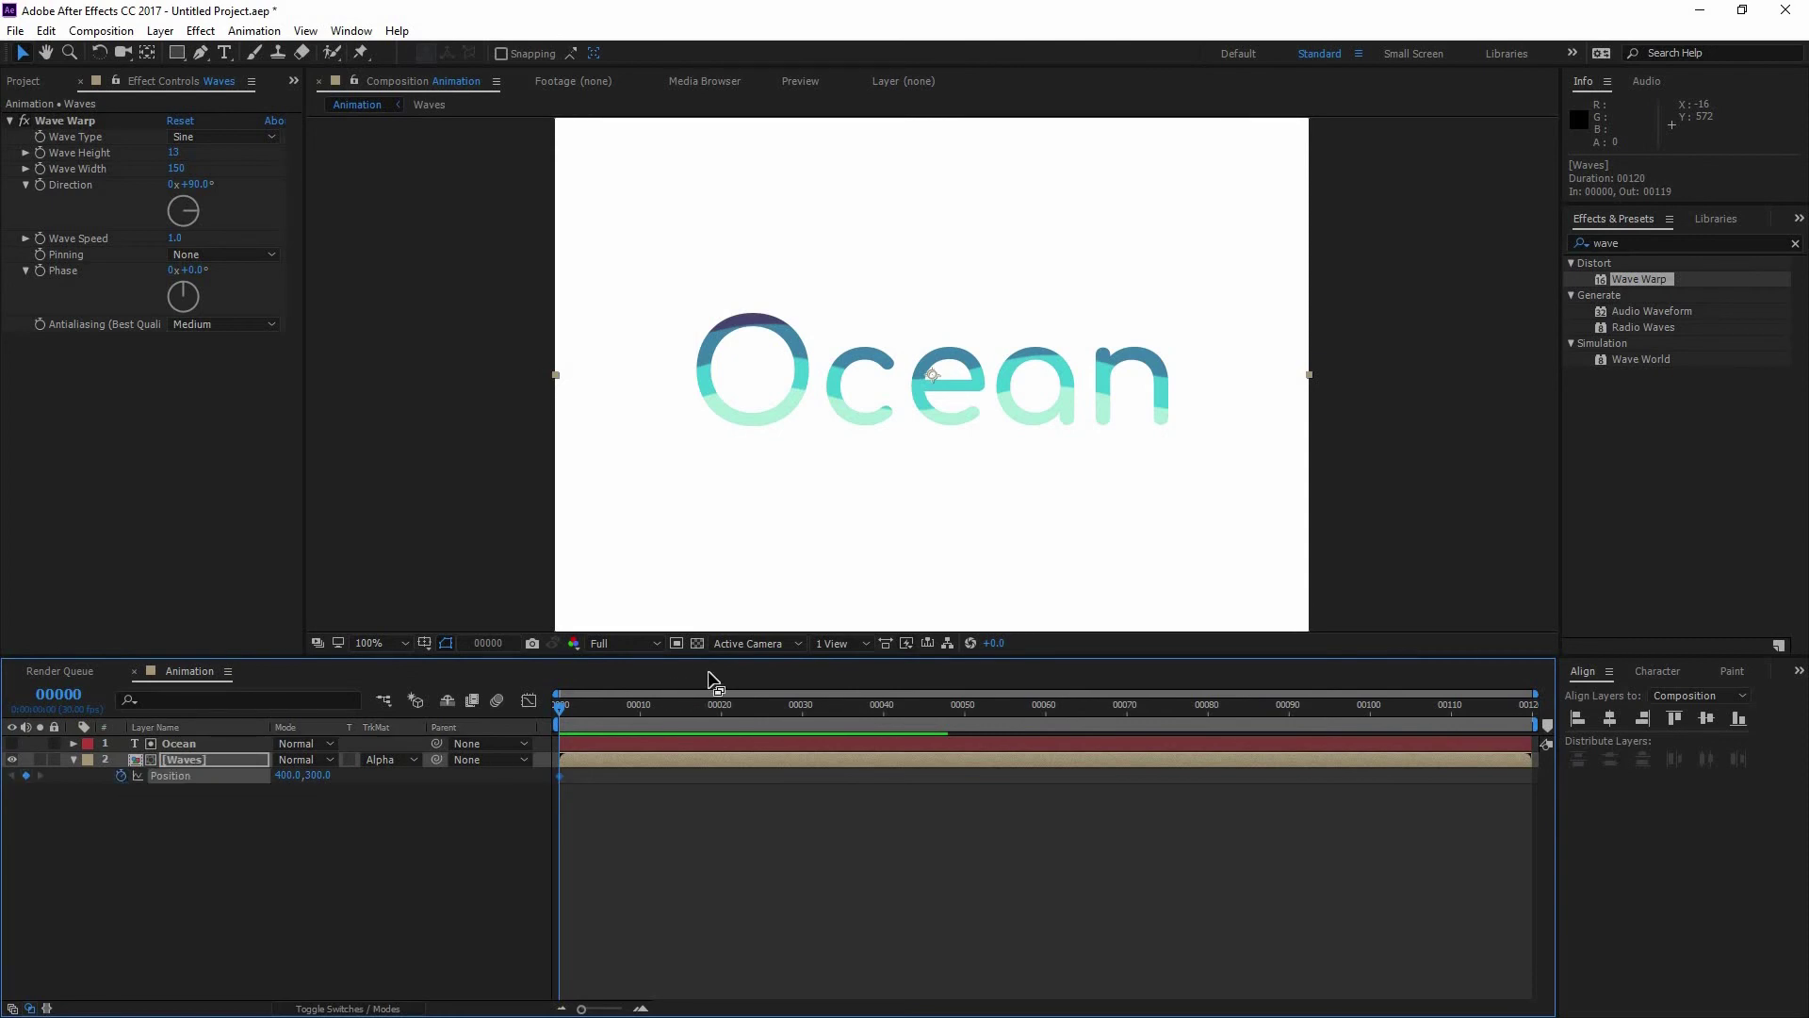
pyautogui.click(802, 710)
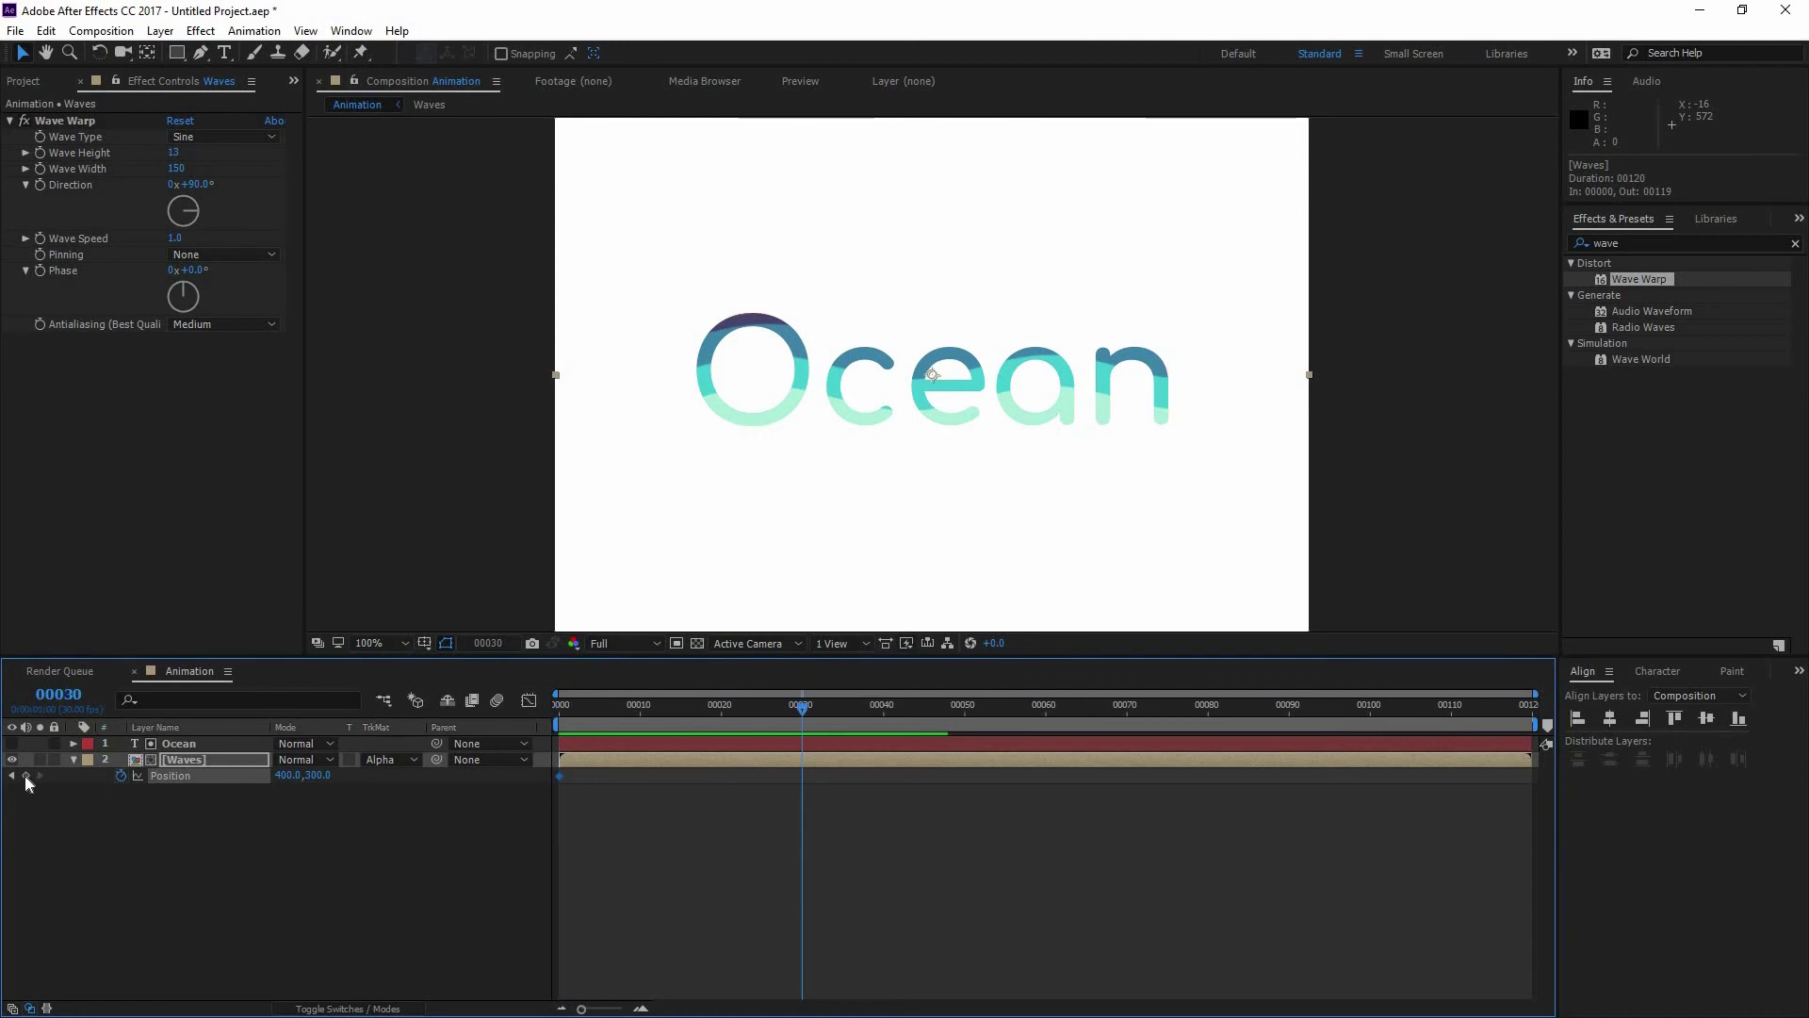
pyautogui.moveTo(688, 714); pyautogui.dragTo(539, 741)
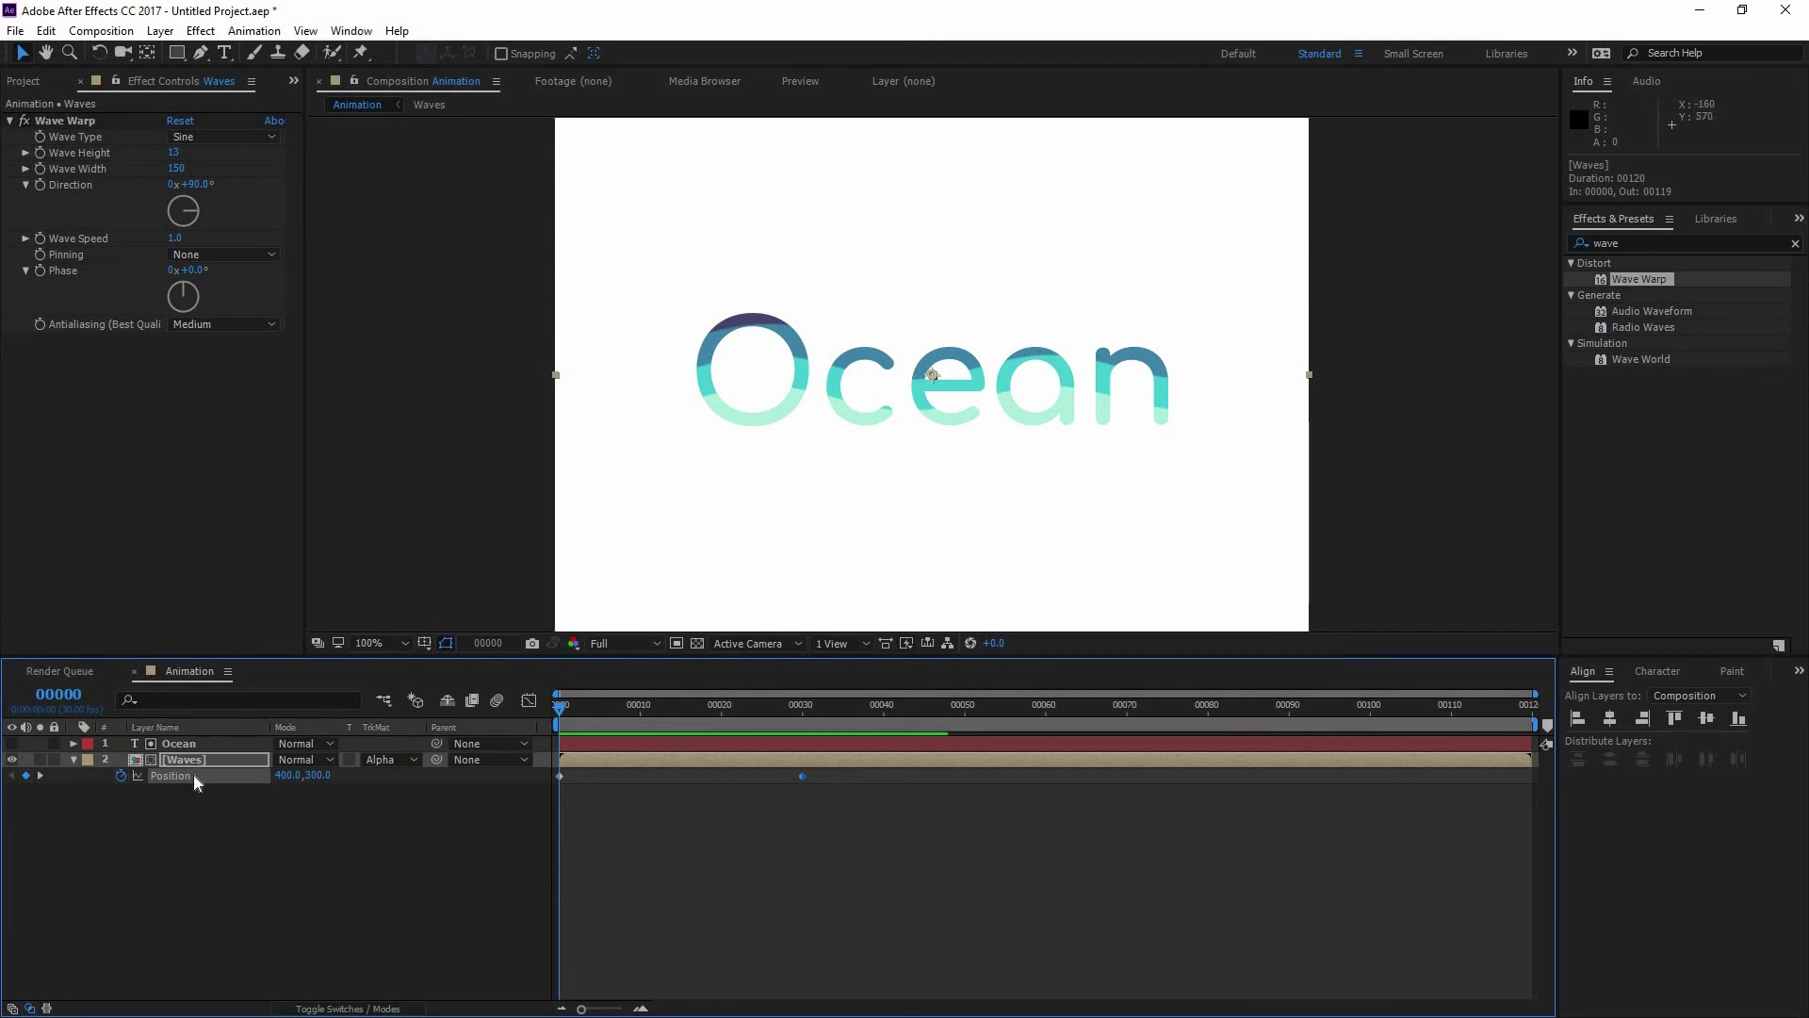
pyautogui.click(739, 377)
pyautogui.moveTo(725, 417); pyautogui.dragTo(737, 509)
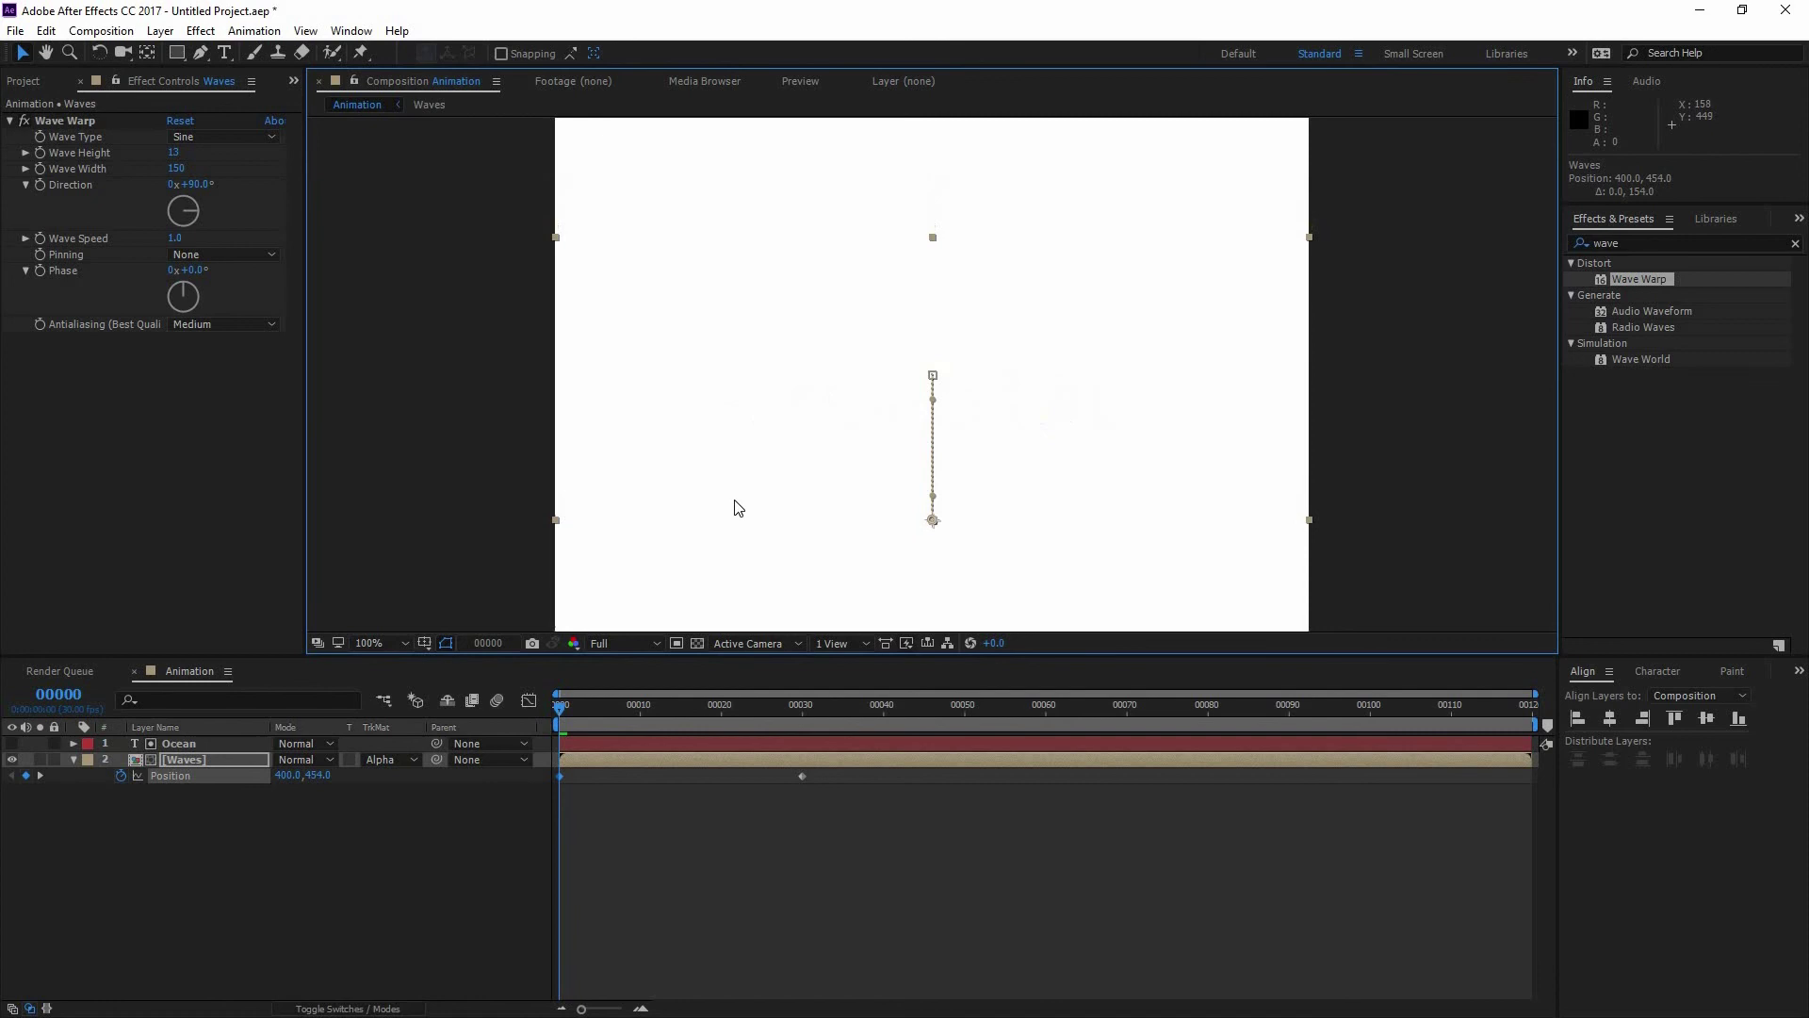
pyautogui.press('space')
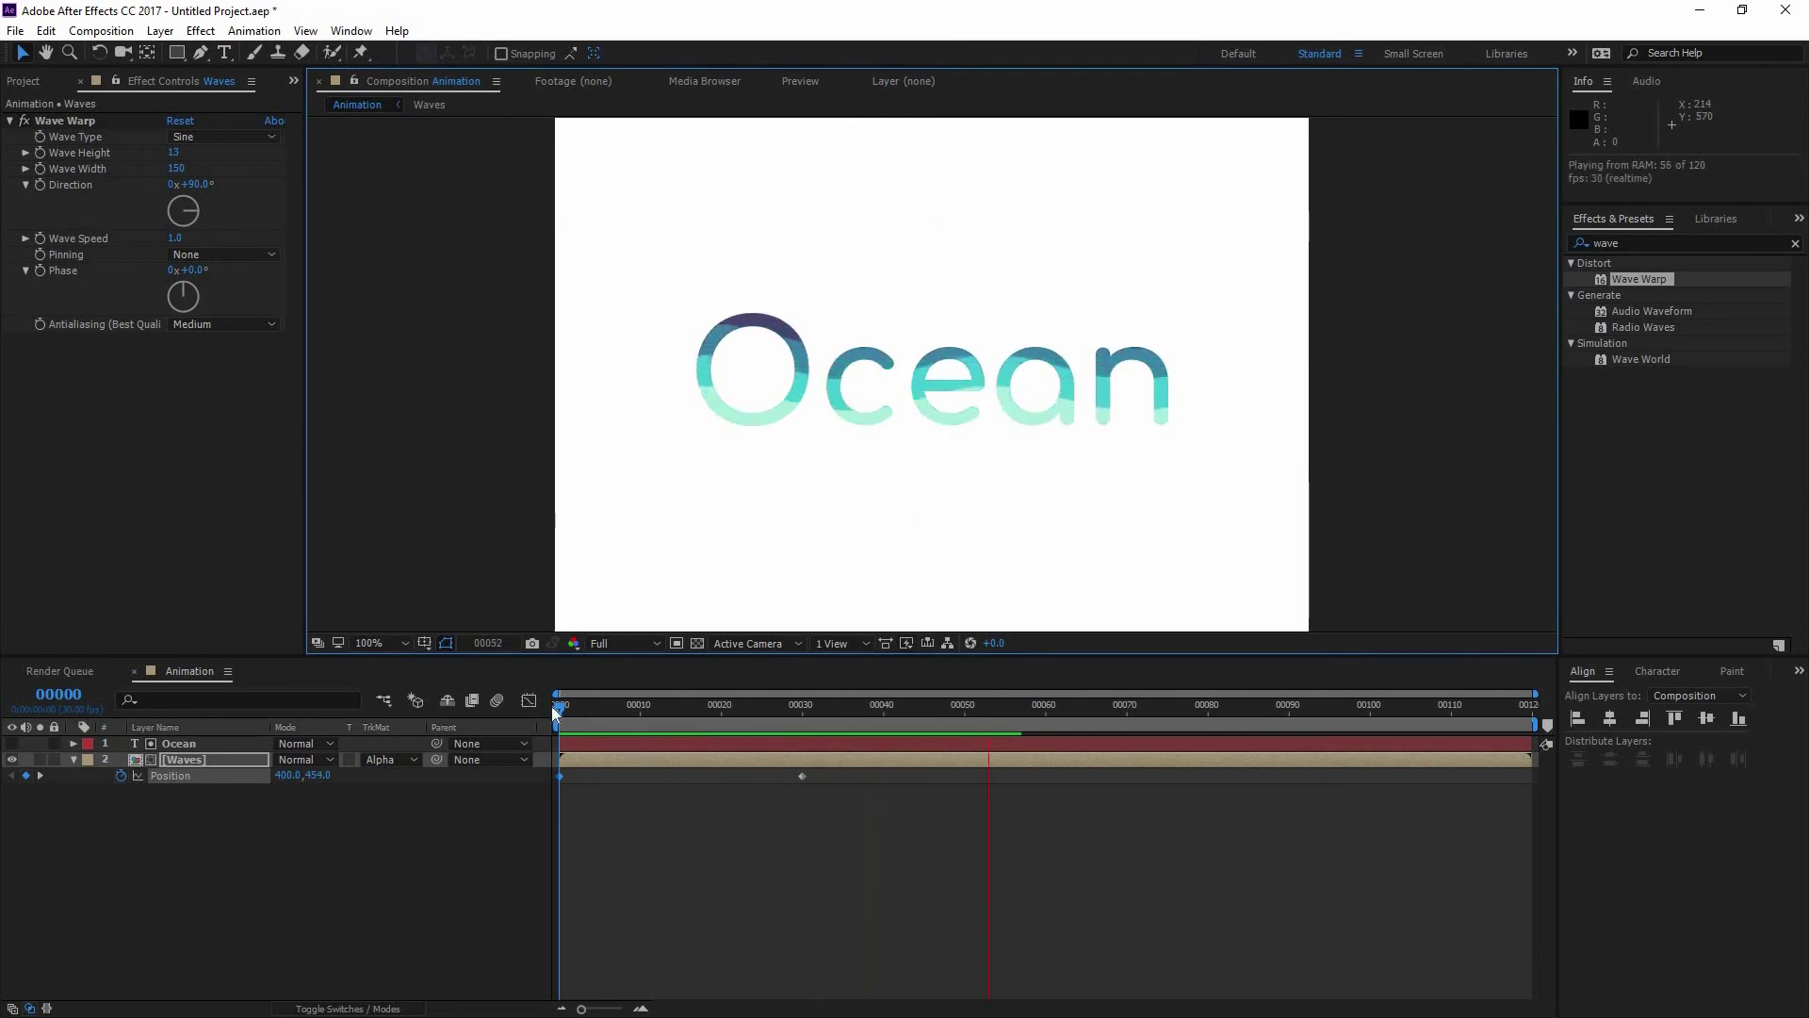
pyautogui.press('space')
pyautogui.press('space')
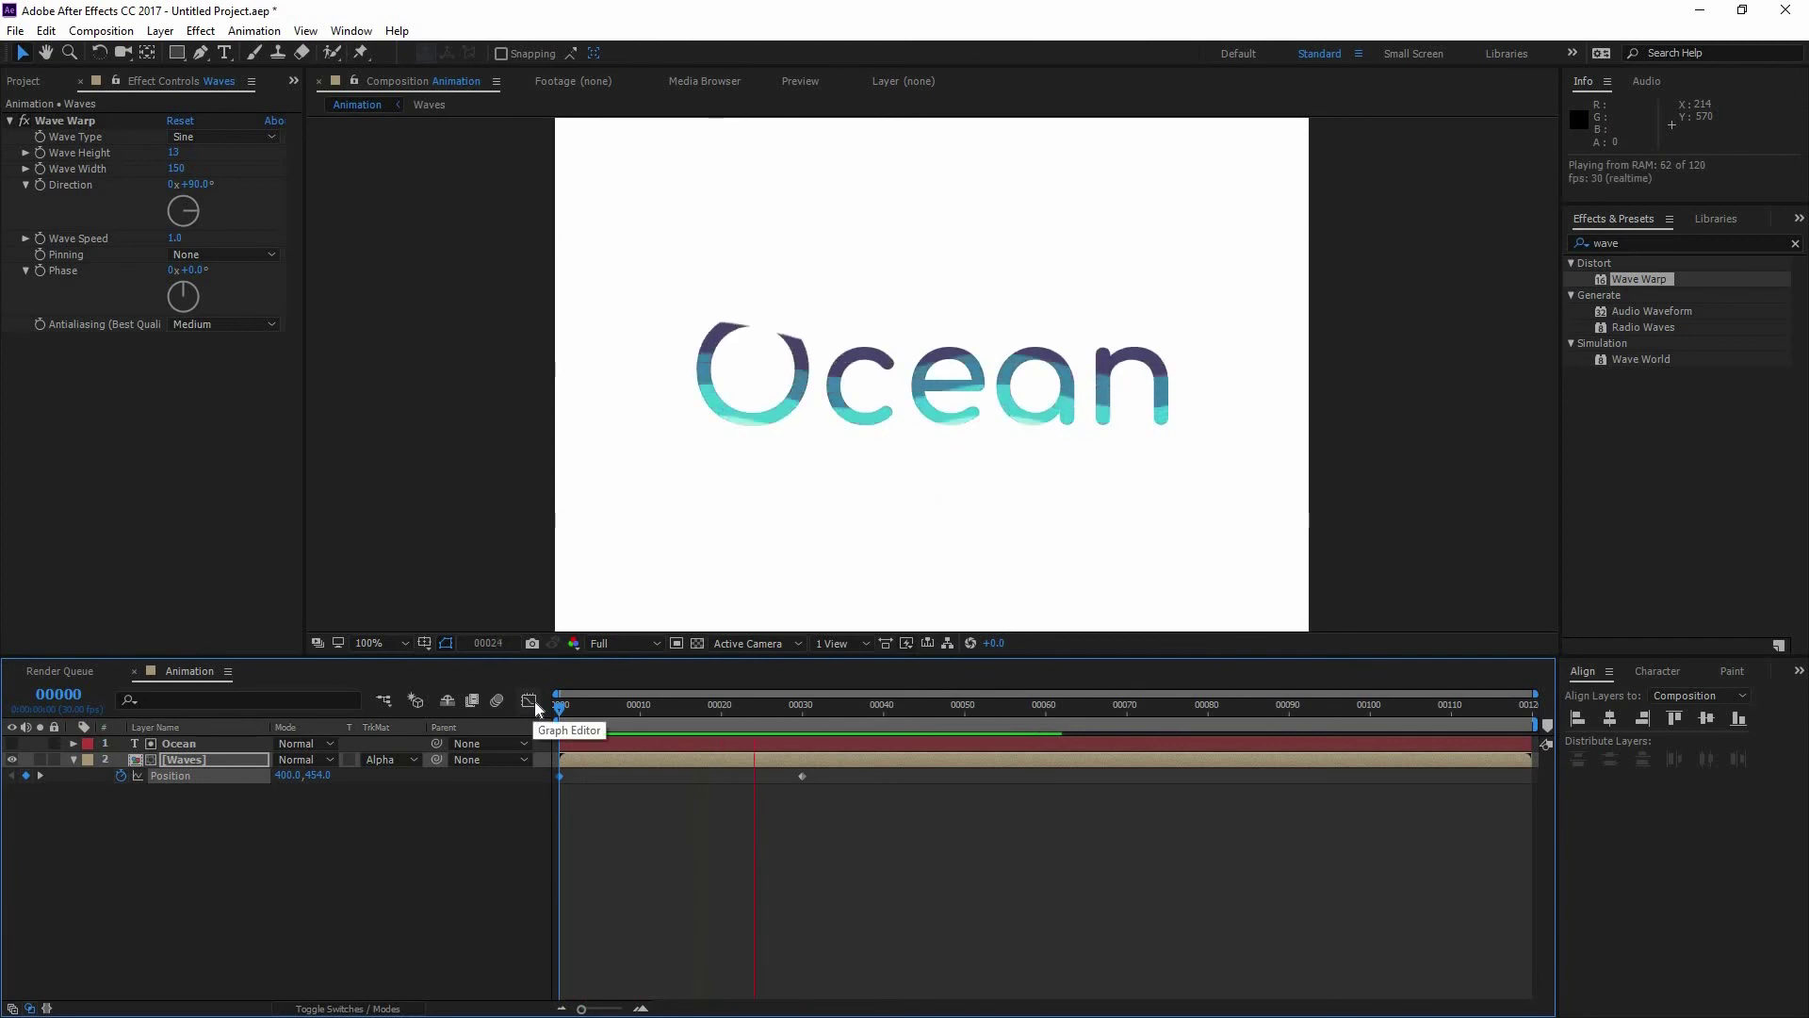
pyautogui.click(801, 704)
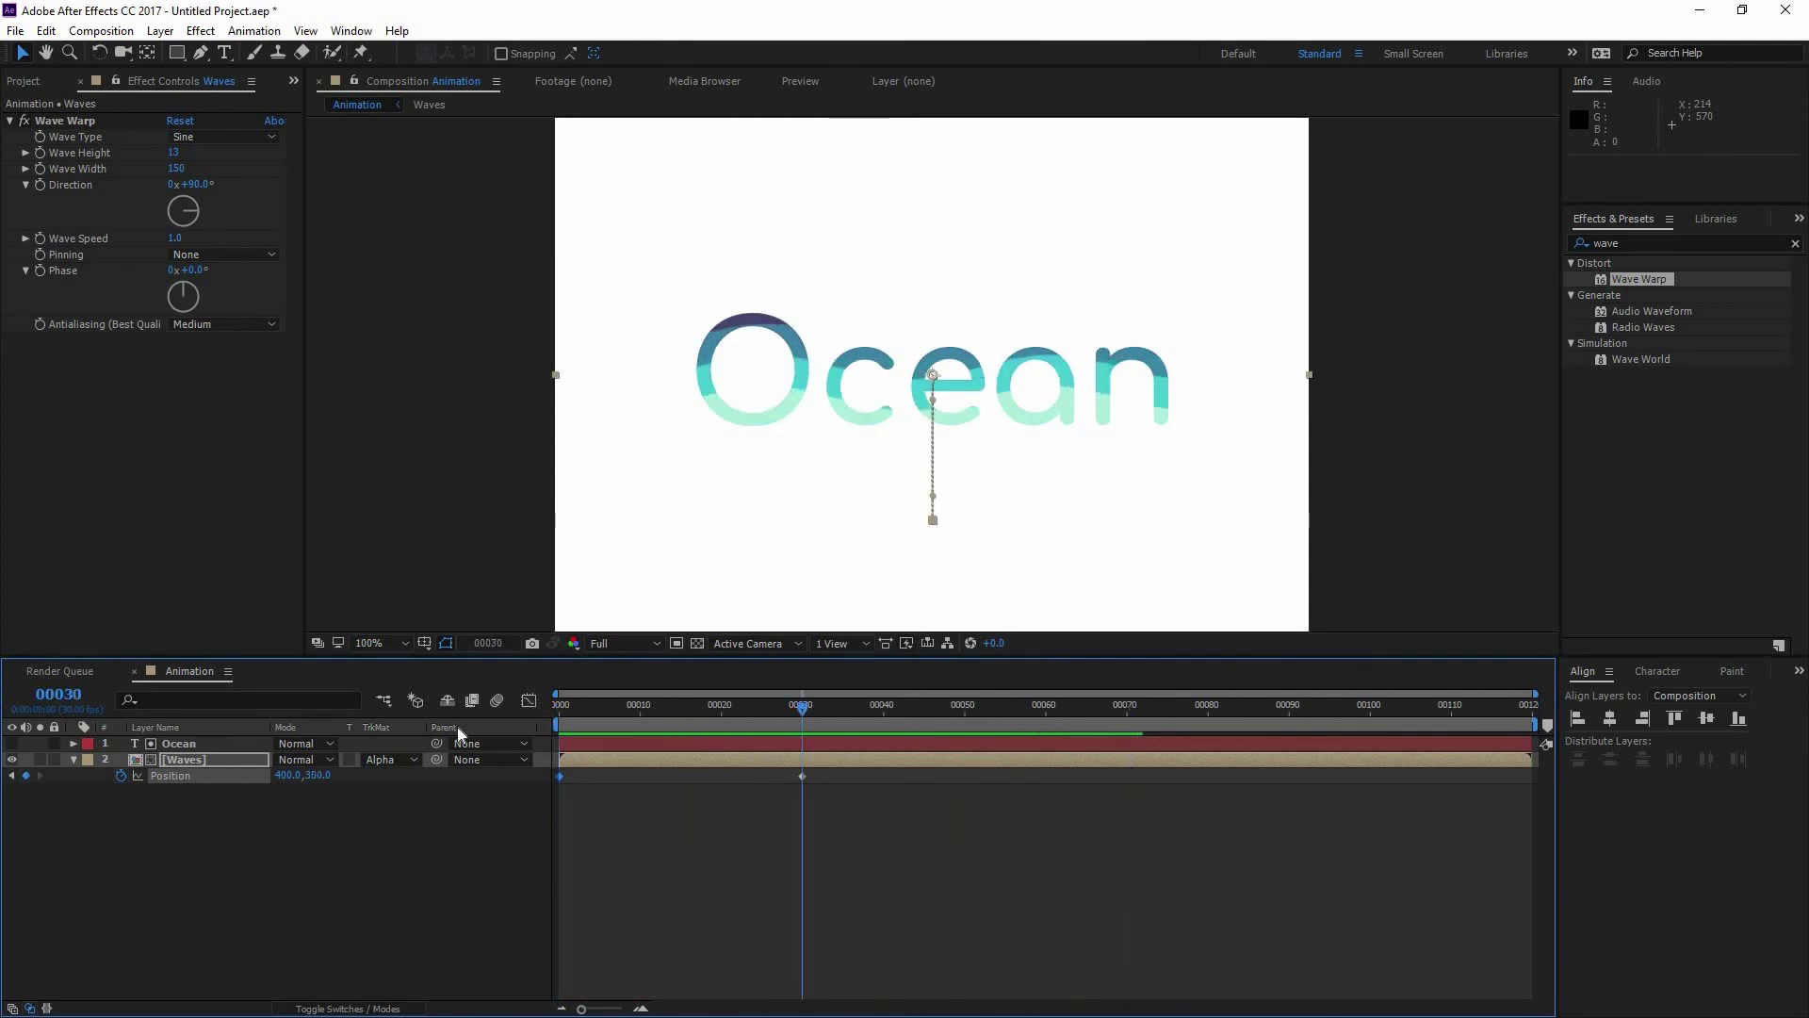
# Add a Position keyframe at frame 90, paste the lowered start position at the end, and preview.
pyautogui.click(1288, 712)
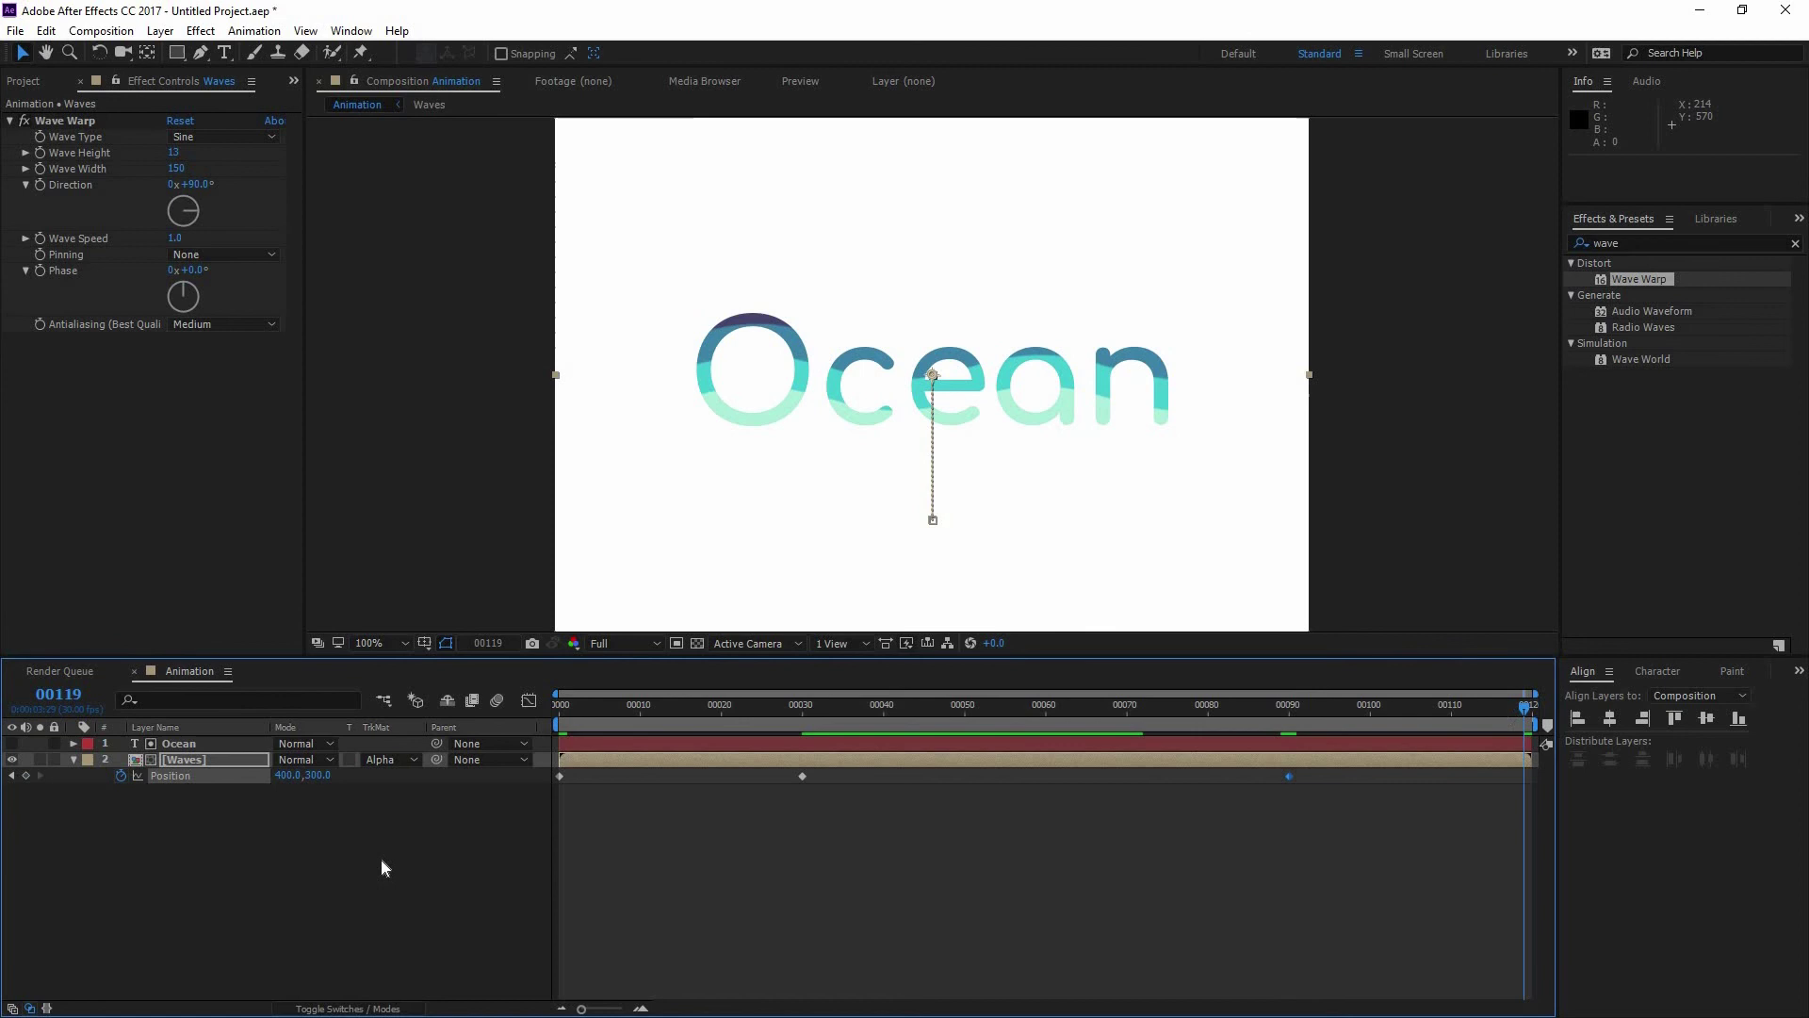
pyautogui.click(418, 801)
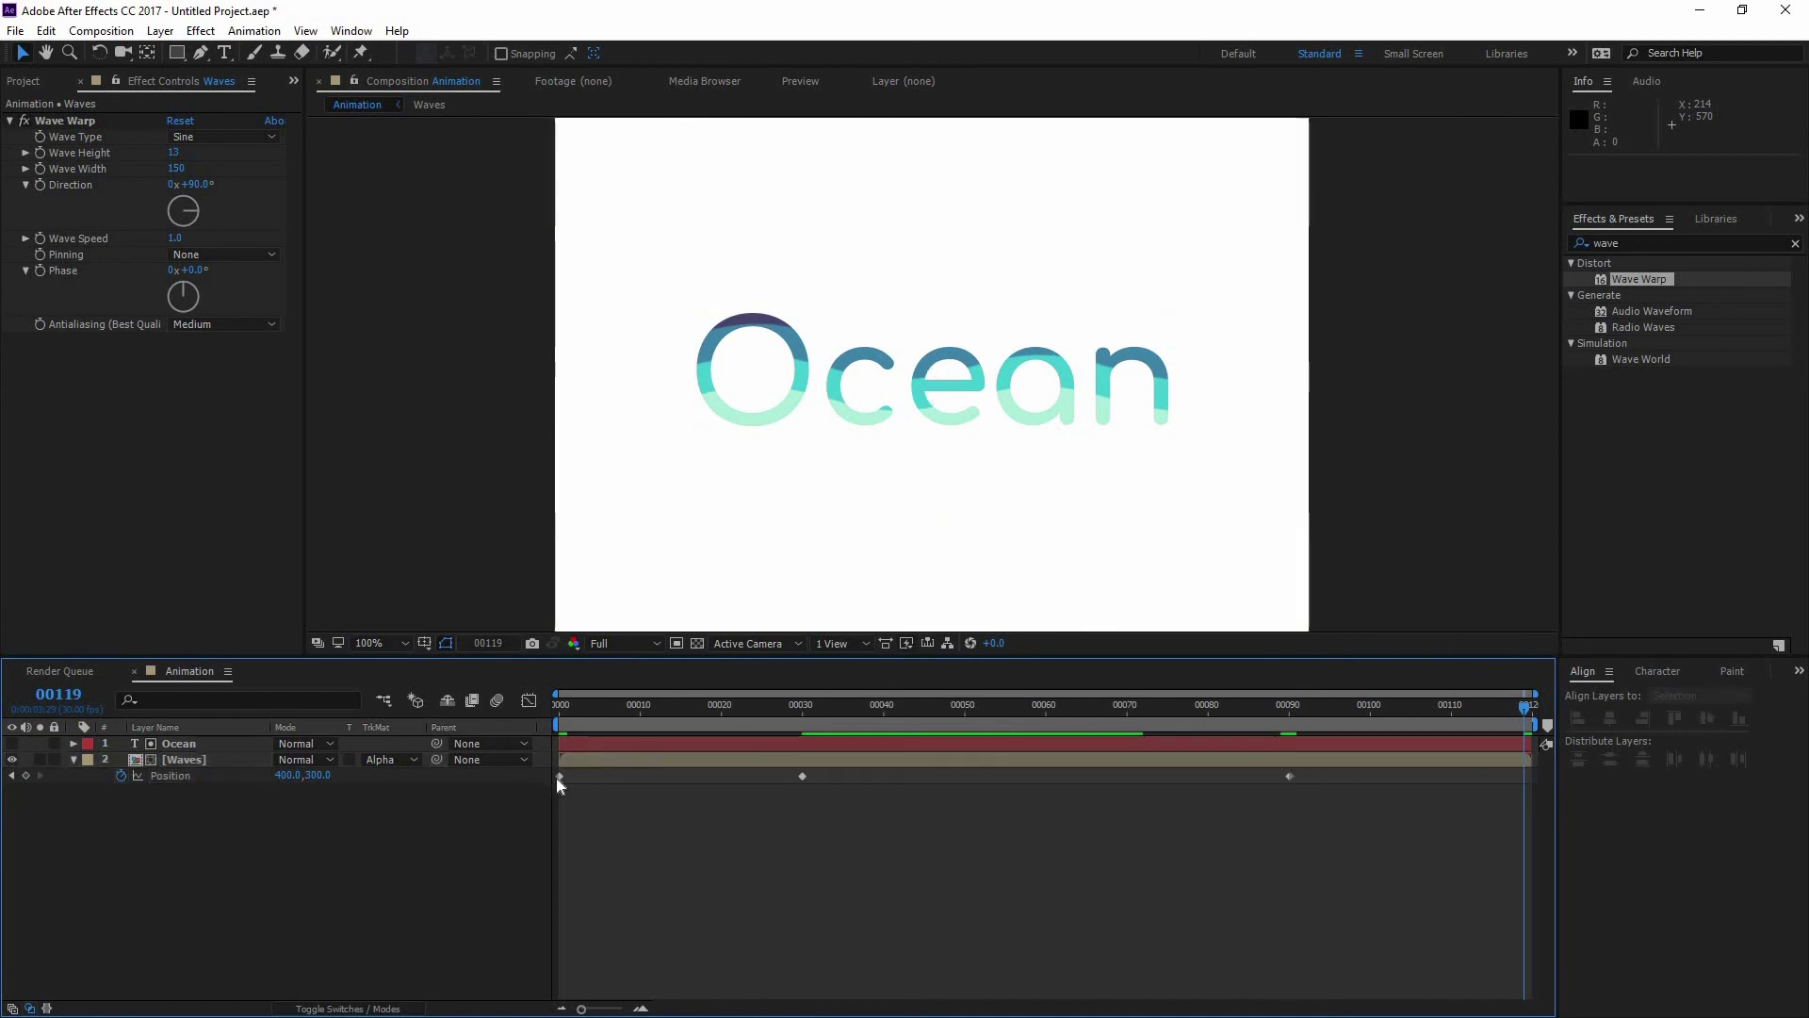
pyautogui.click(560, 777)
pyautogui.hotkey('ctrl', 'c')
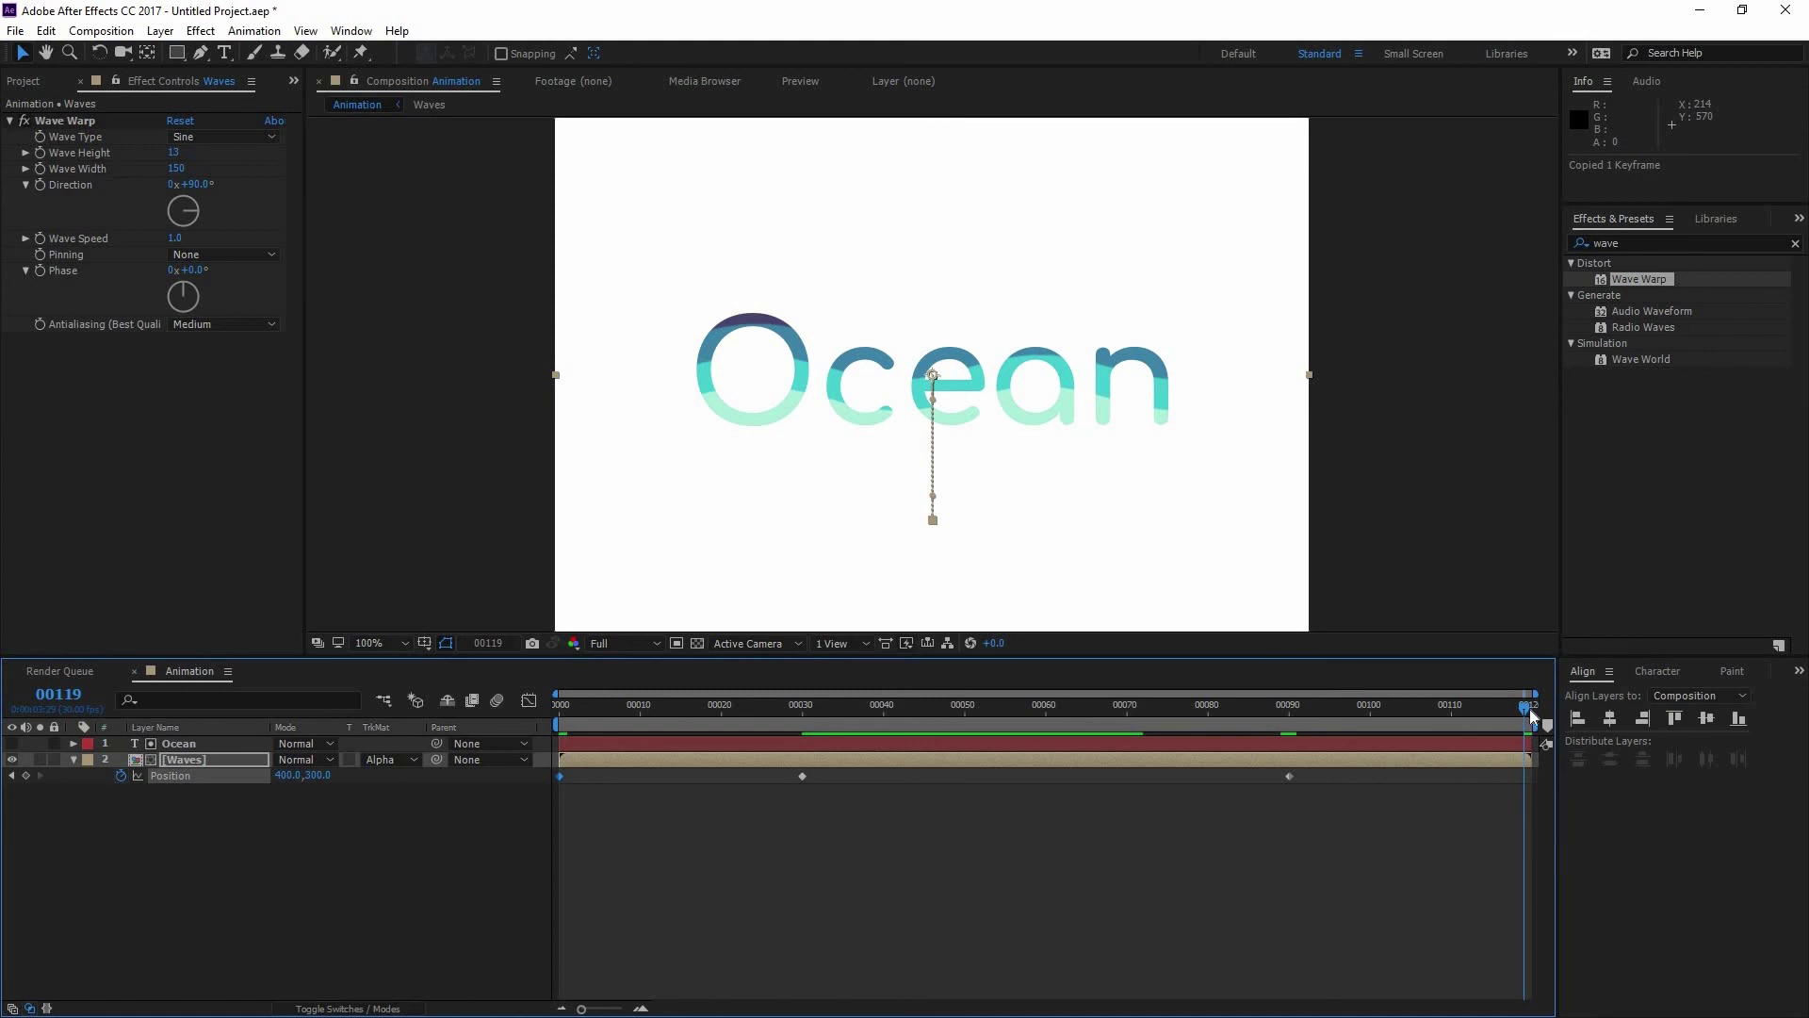
pyautogui.hotkey('ctrl', 'v')
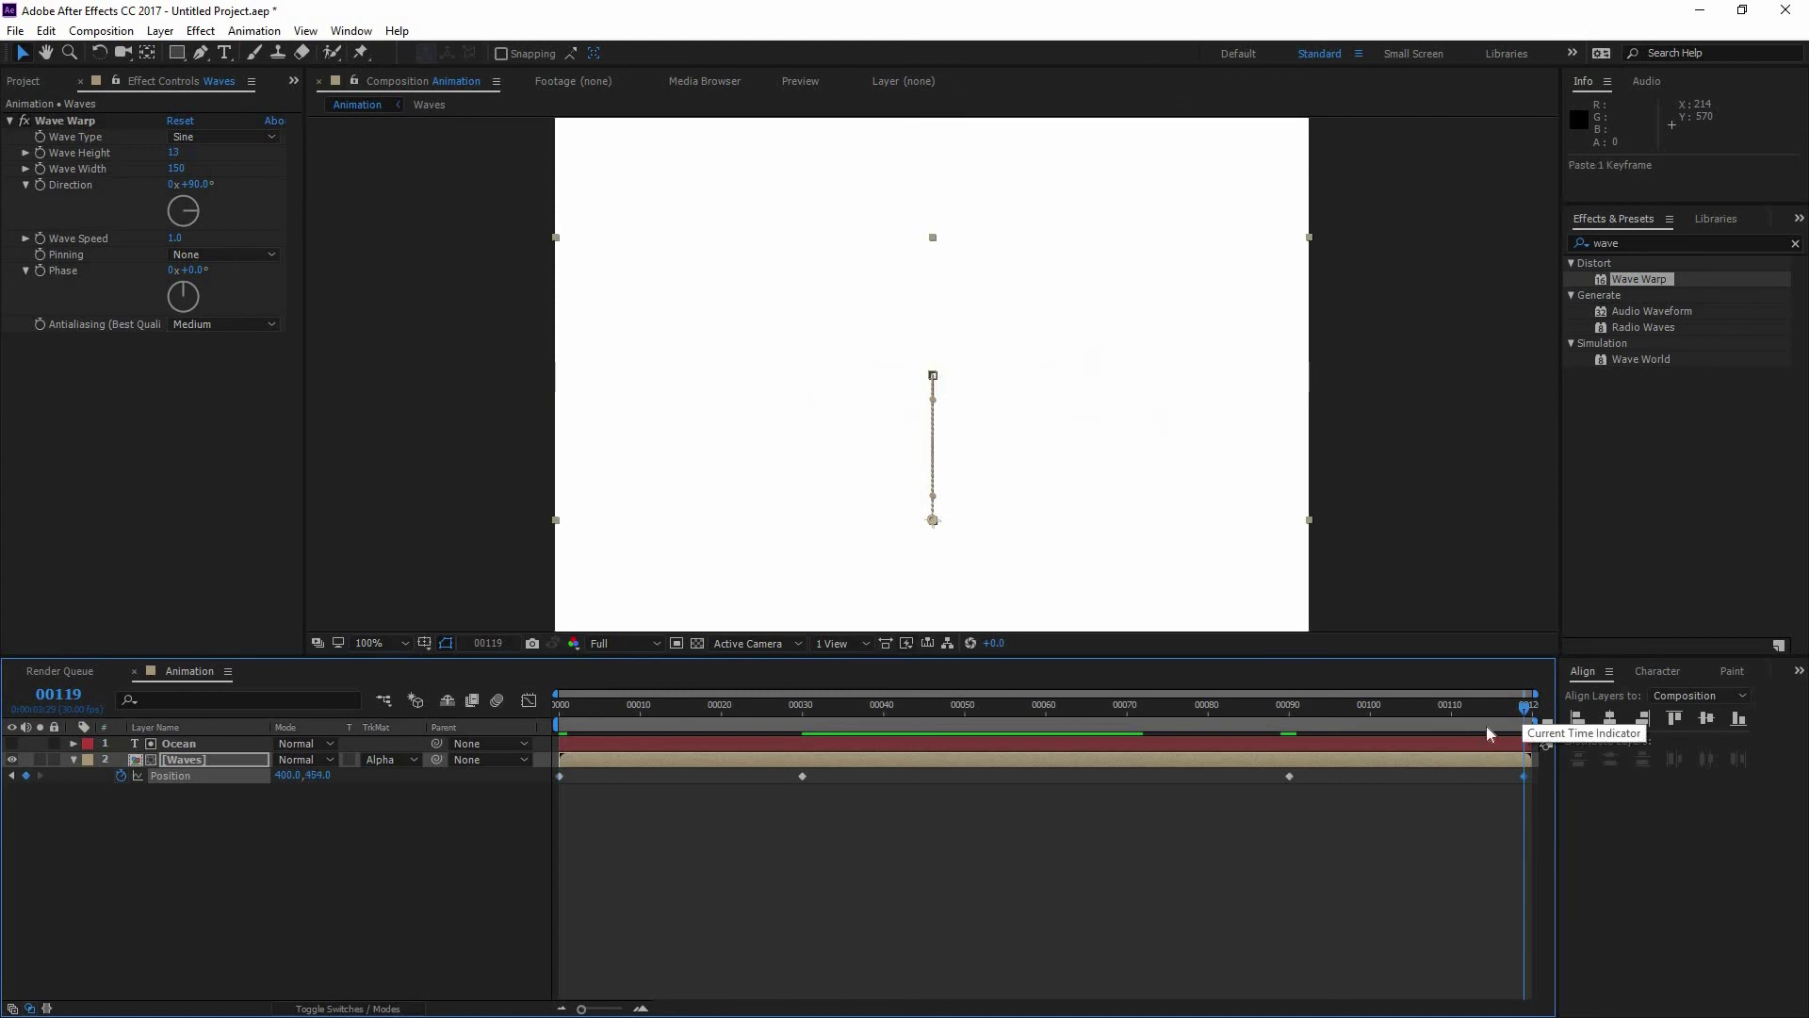
pyautogui.moveTo(612, 705); pyautogui.dragTo(477, 710)
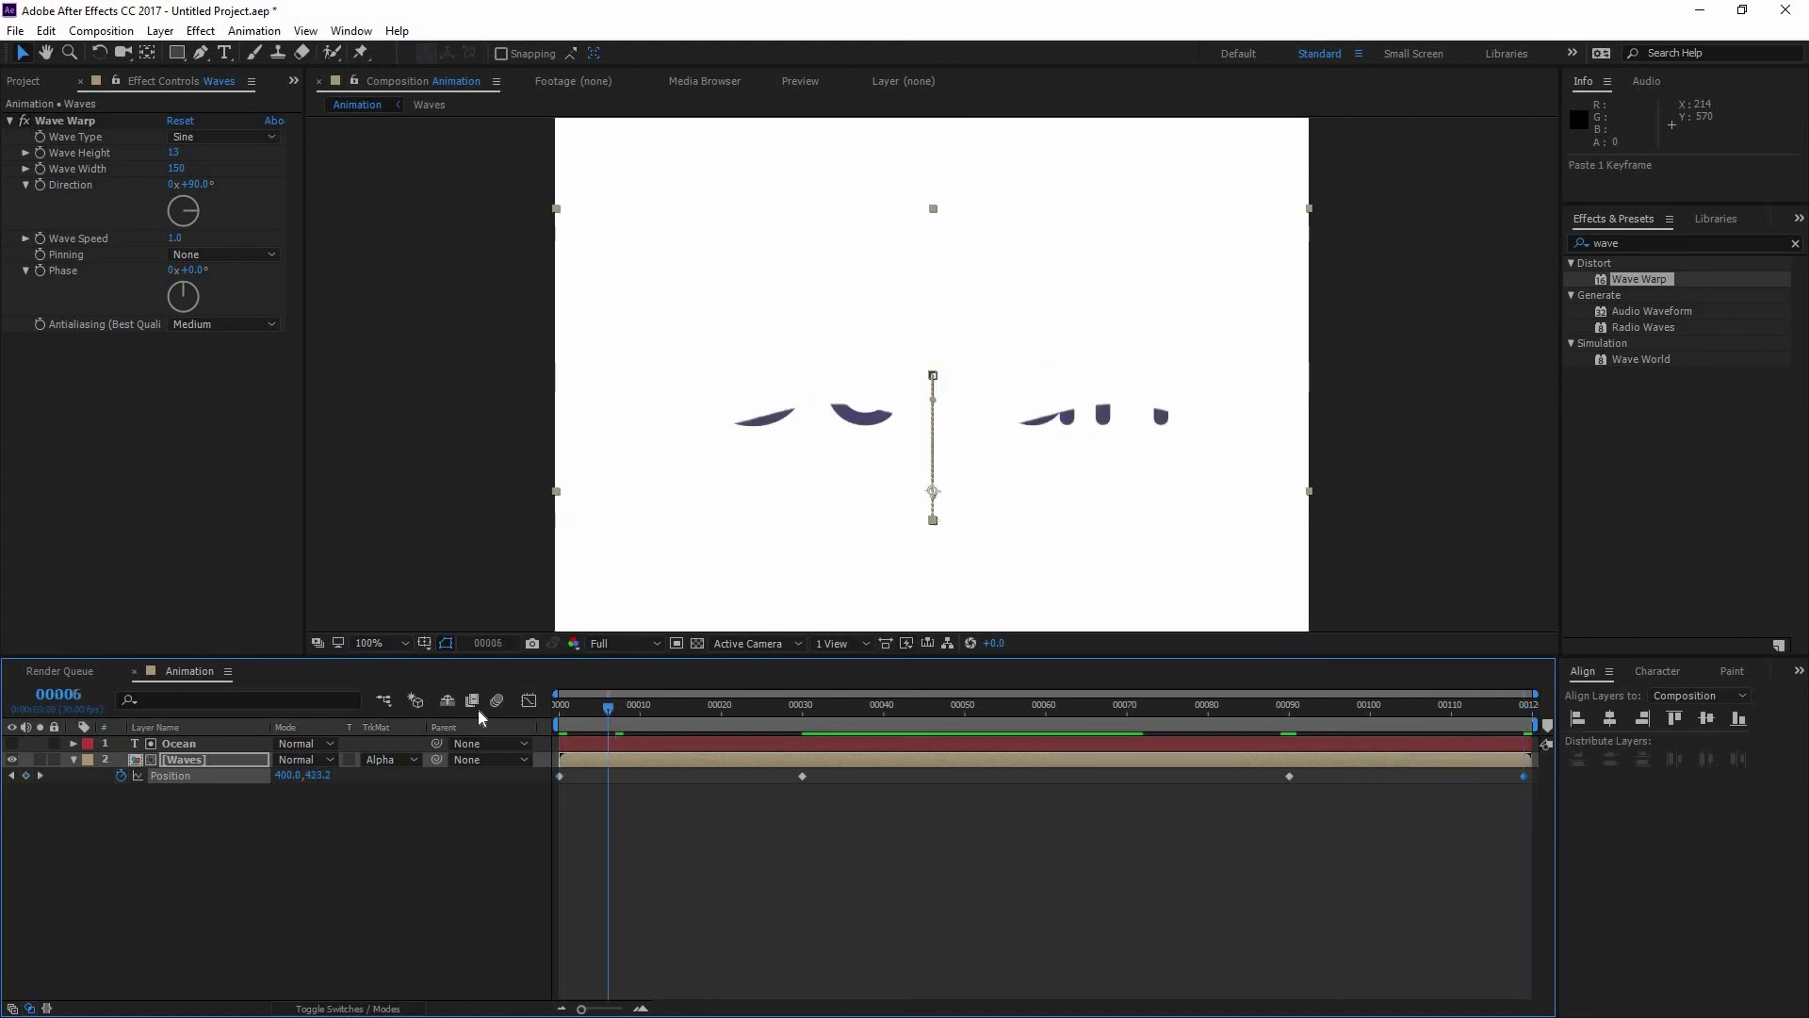
pyautogui.press('space')
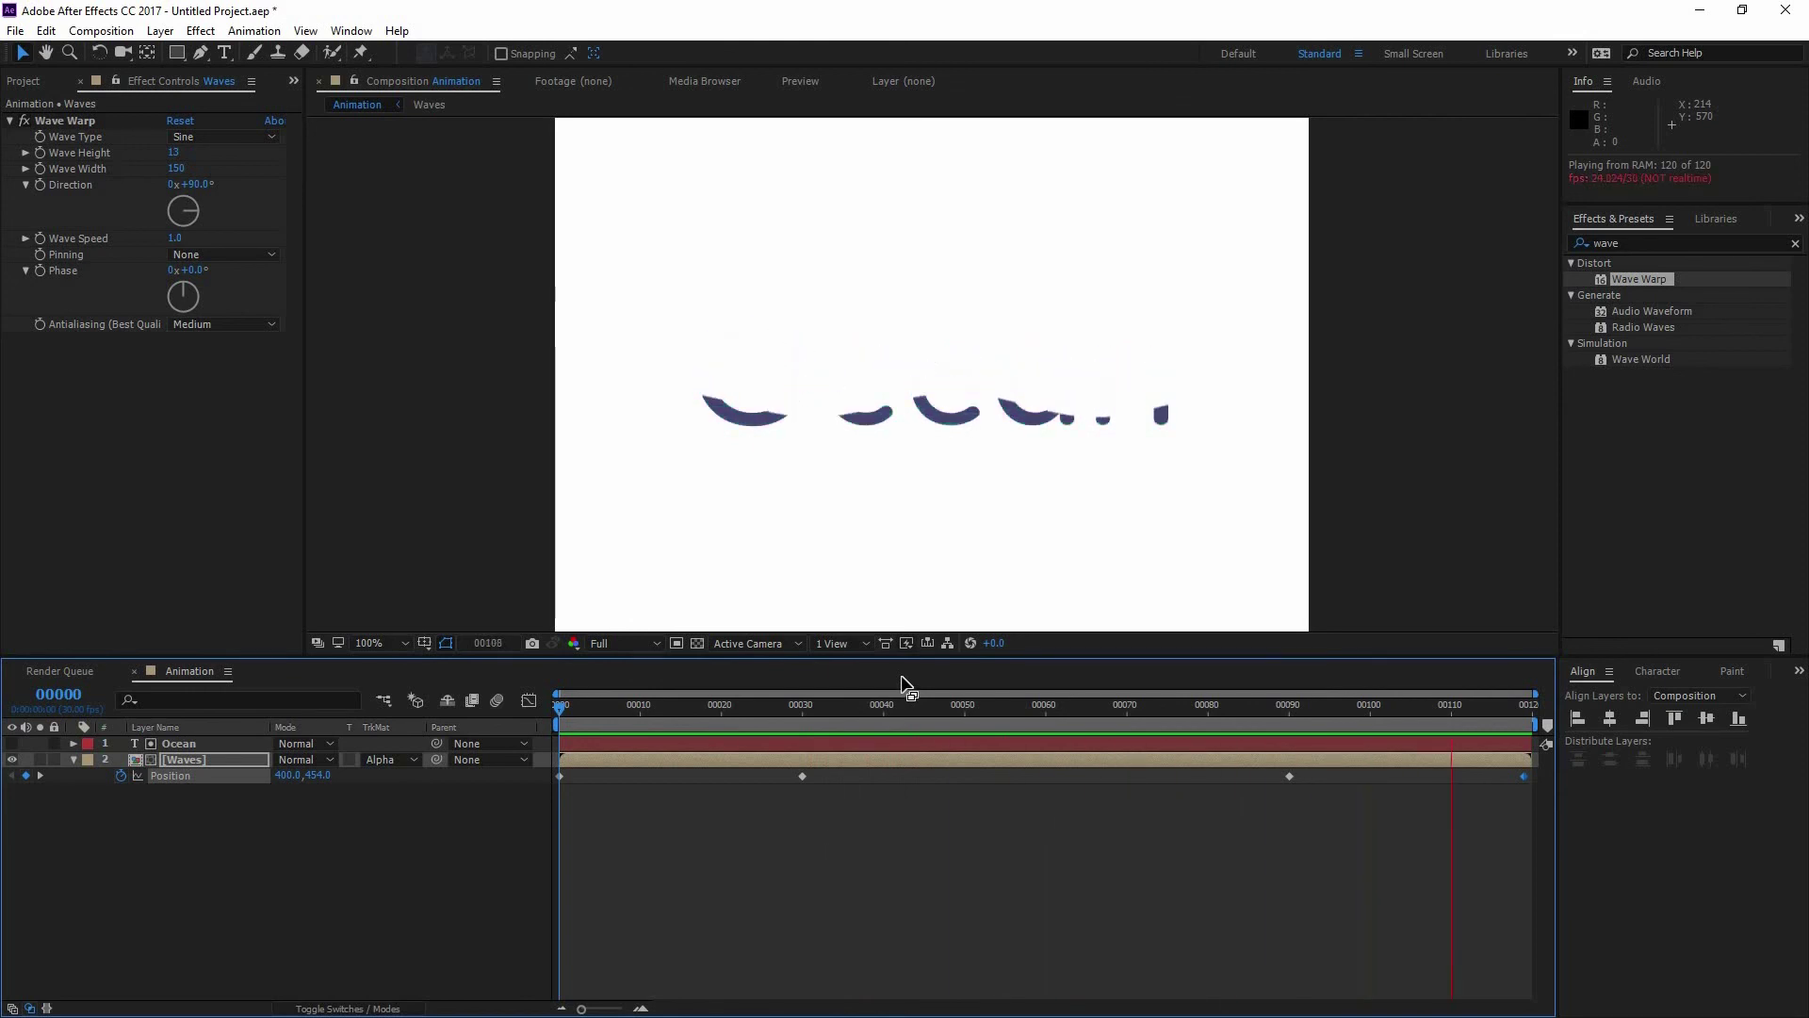
pyautogui.click(714, 803)
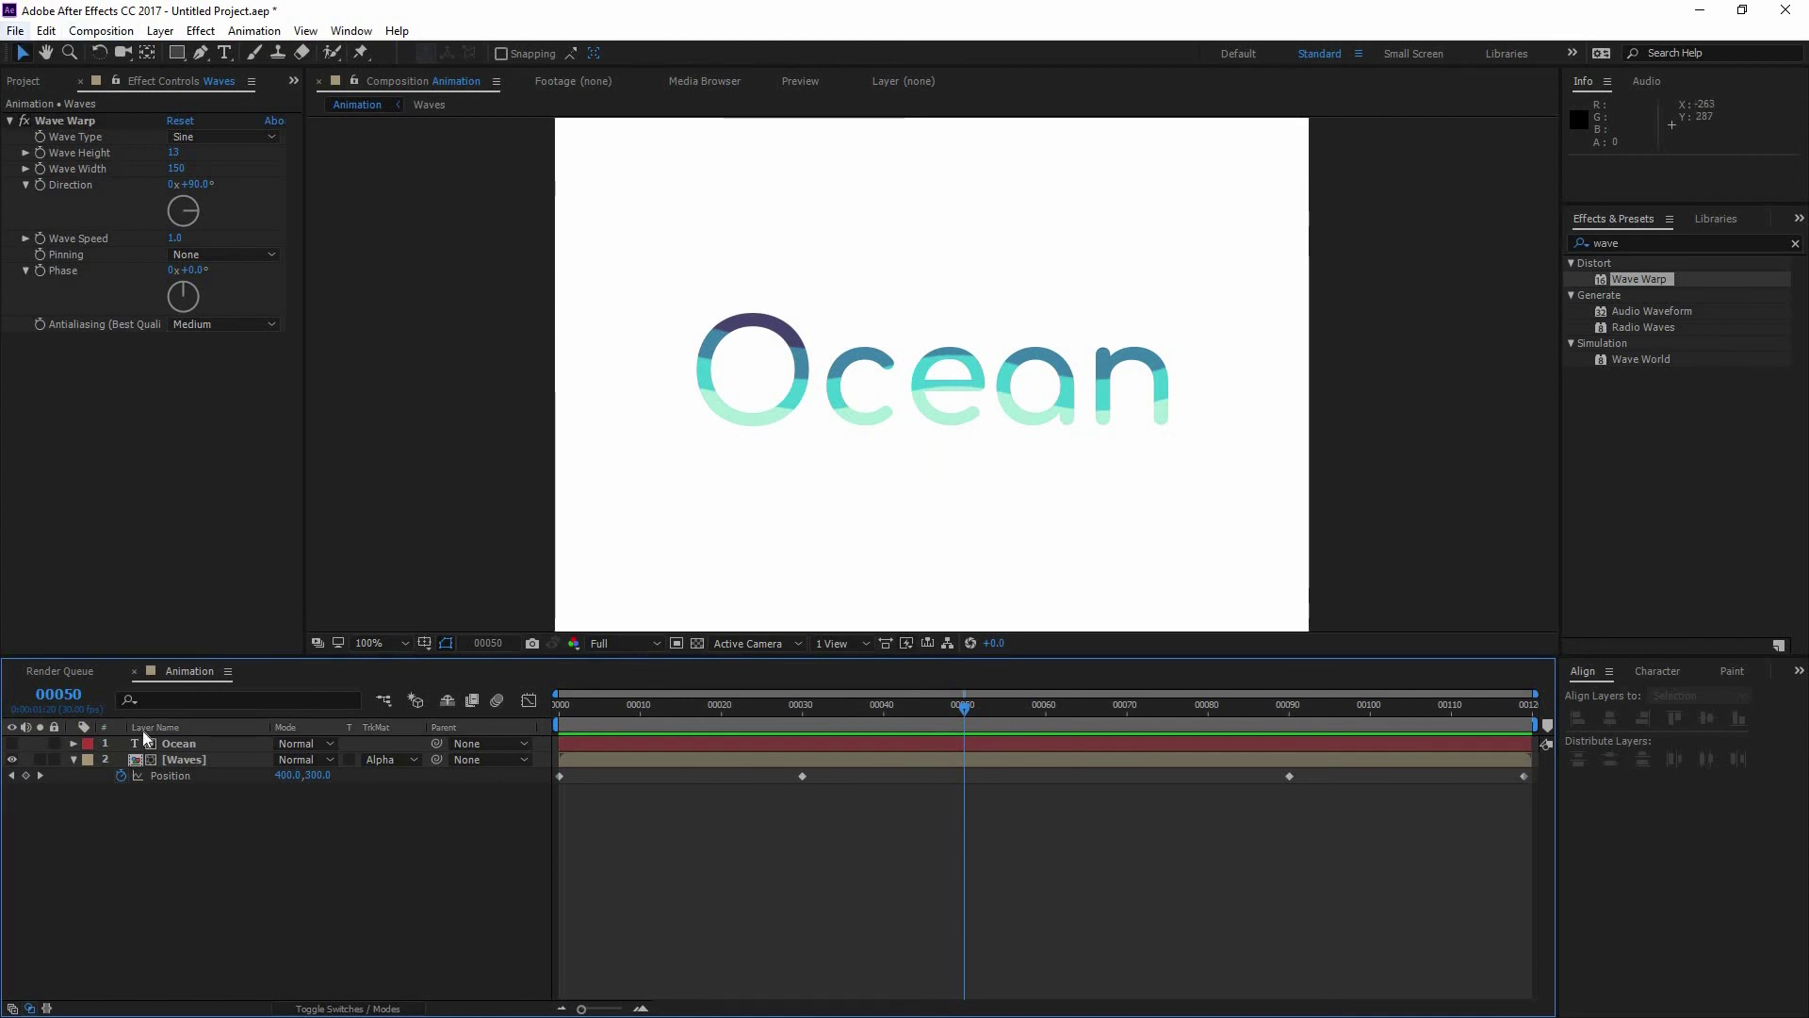
# Add the Animation composition to the Render Queue with Ctrl+M.
pyautogui.click(66, 673)
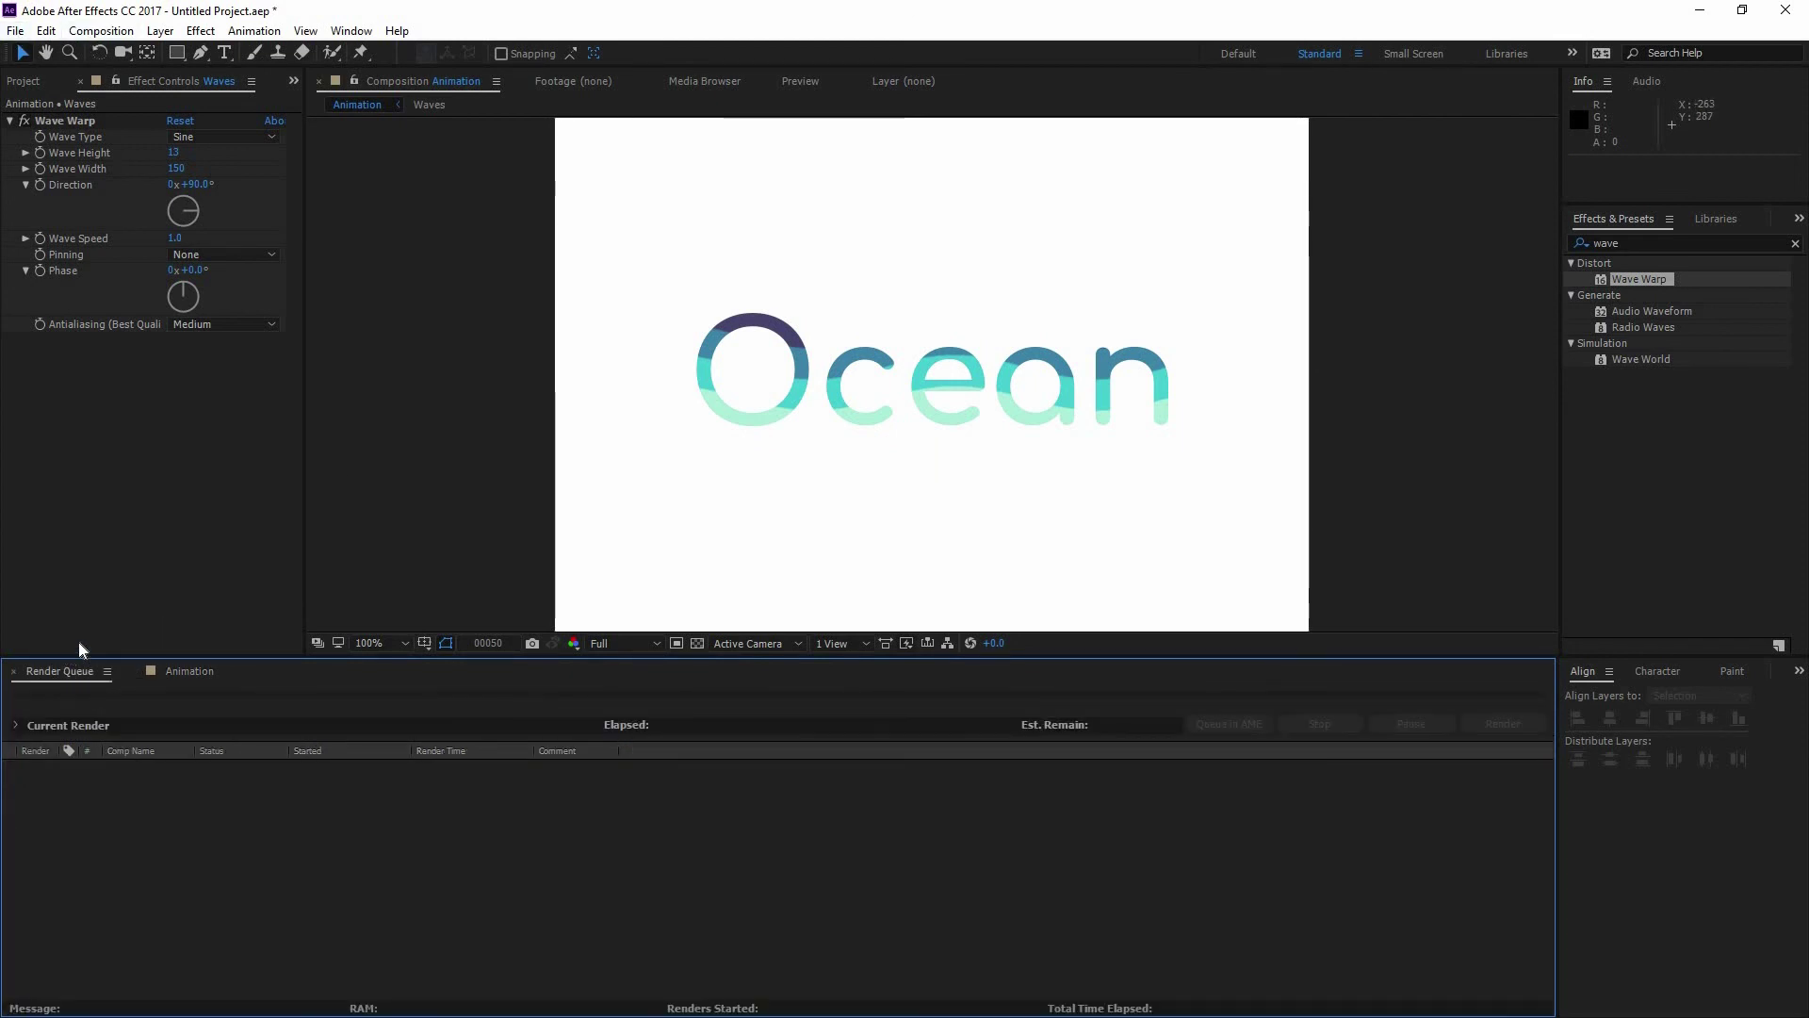
pyautogui.click(179, 671)
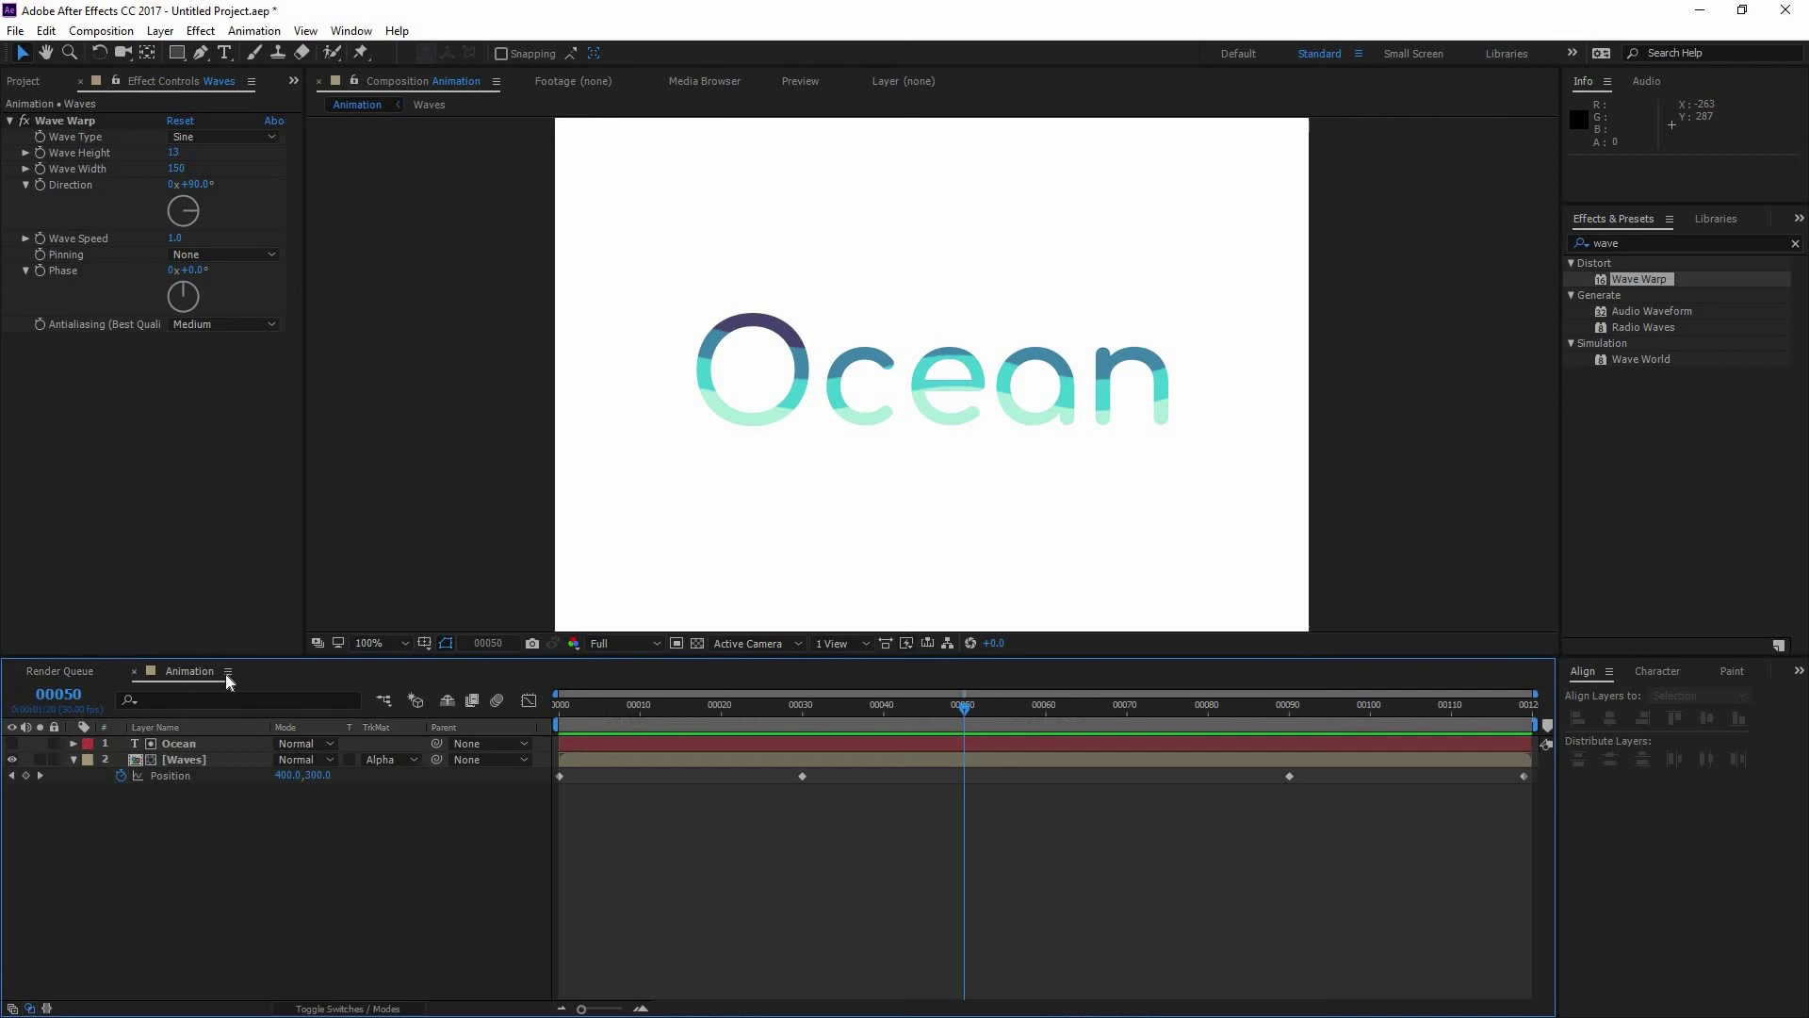
pyautogui.hotkey('ctrl', 'm')
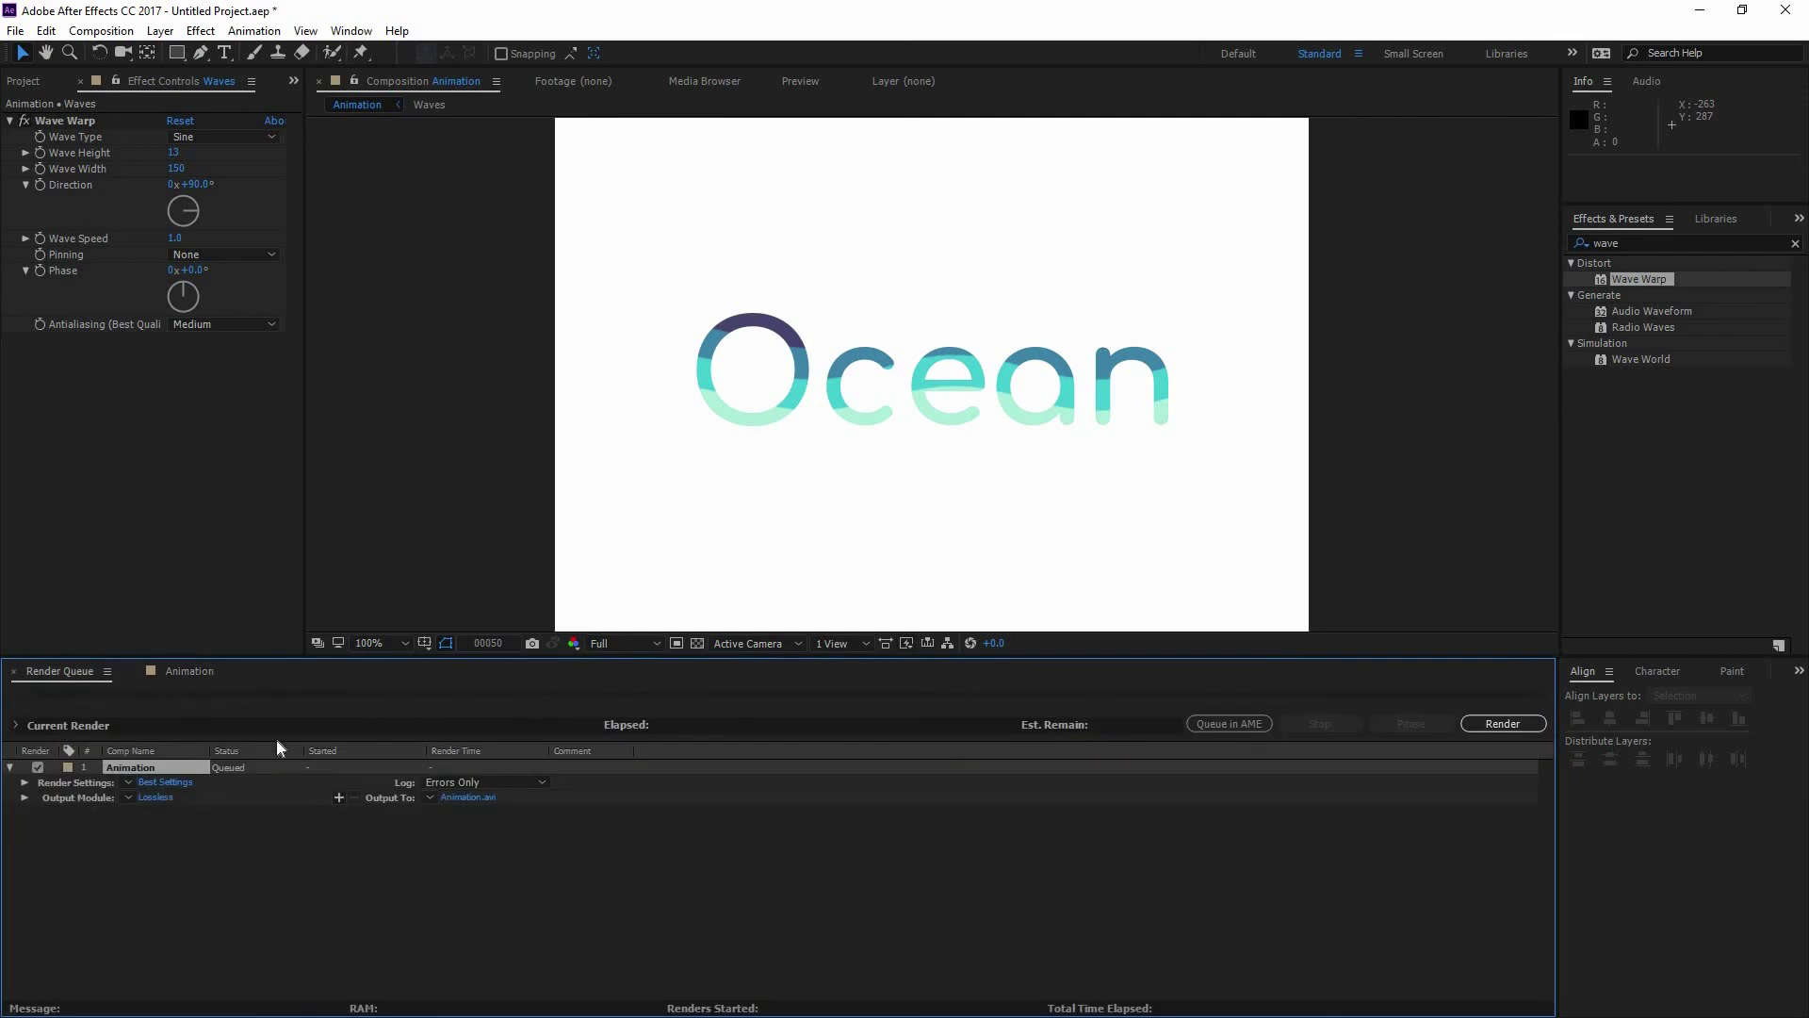
# Try QuickTime with the Animation codec in Output Module, then cancel to keep Lossless Animation.avi.
pyautogui.click(160, 797)
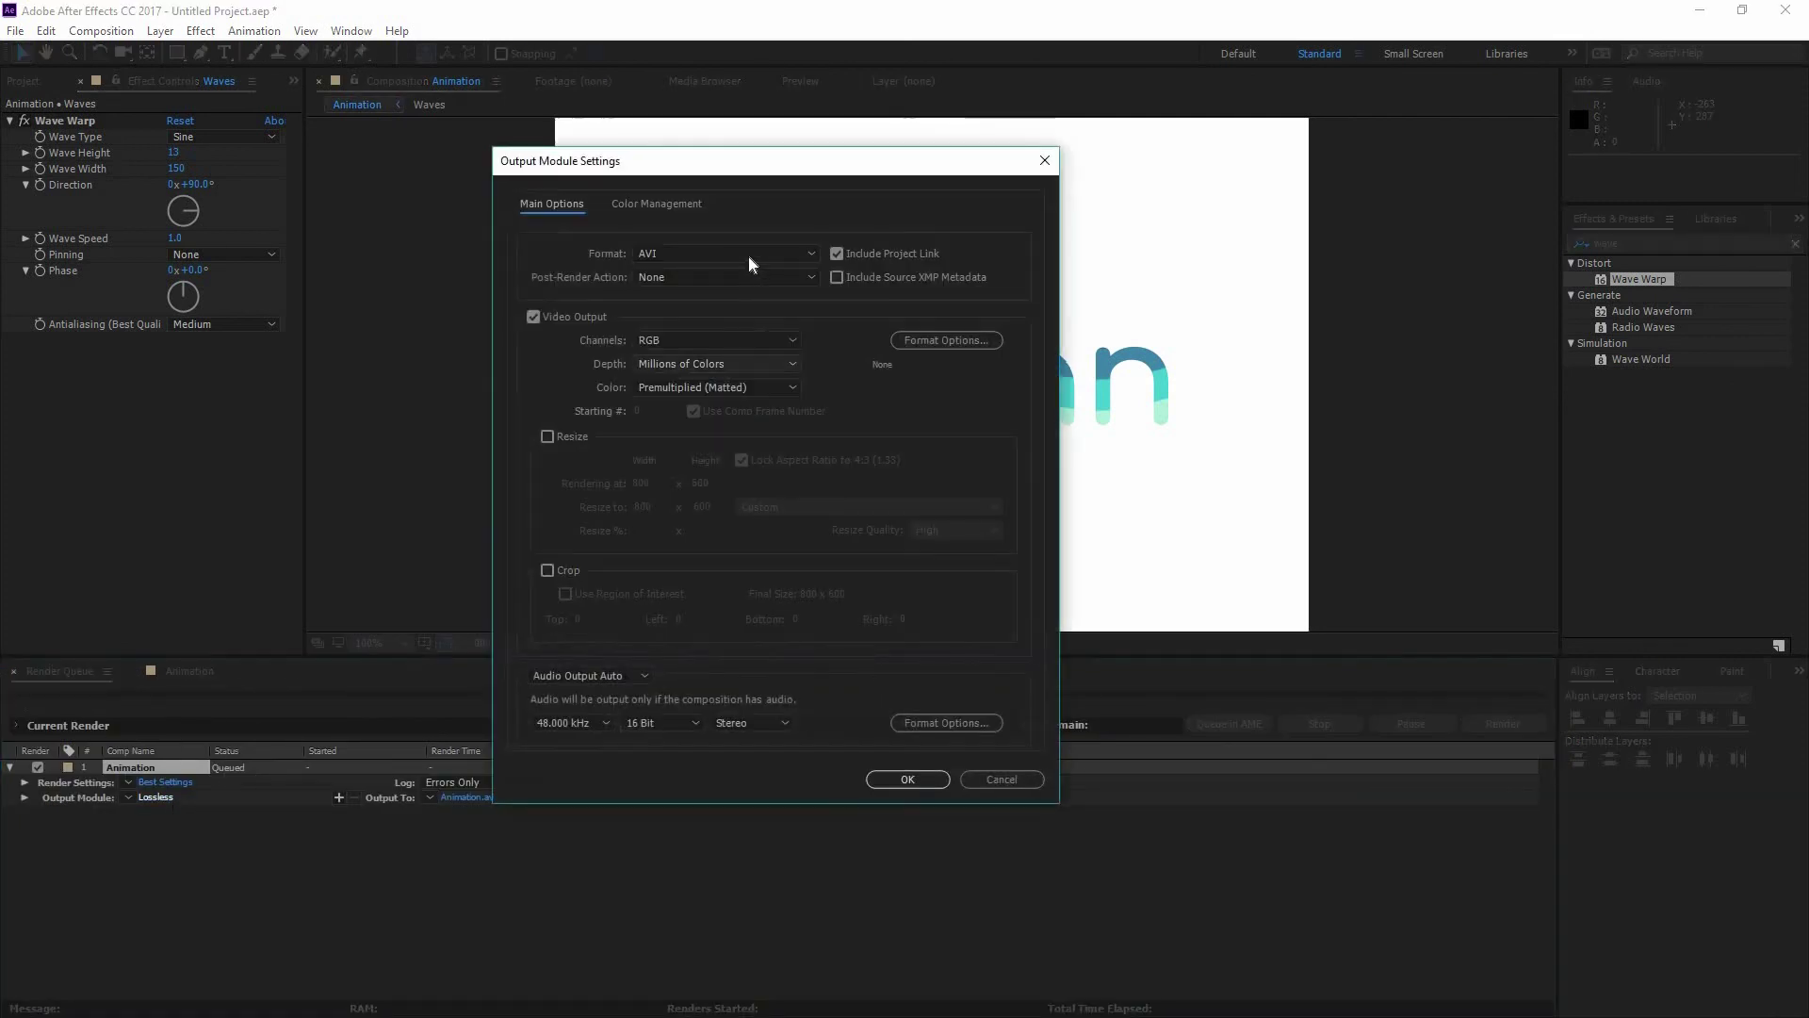
pyautogui.click(748, 254)
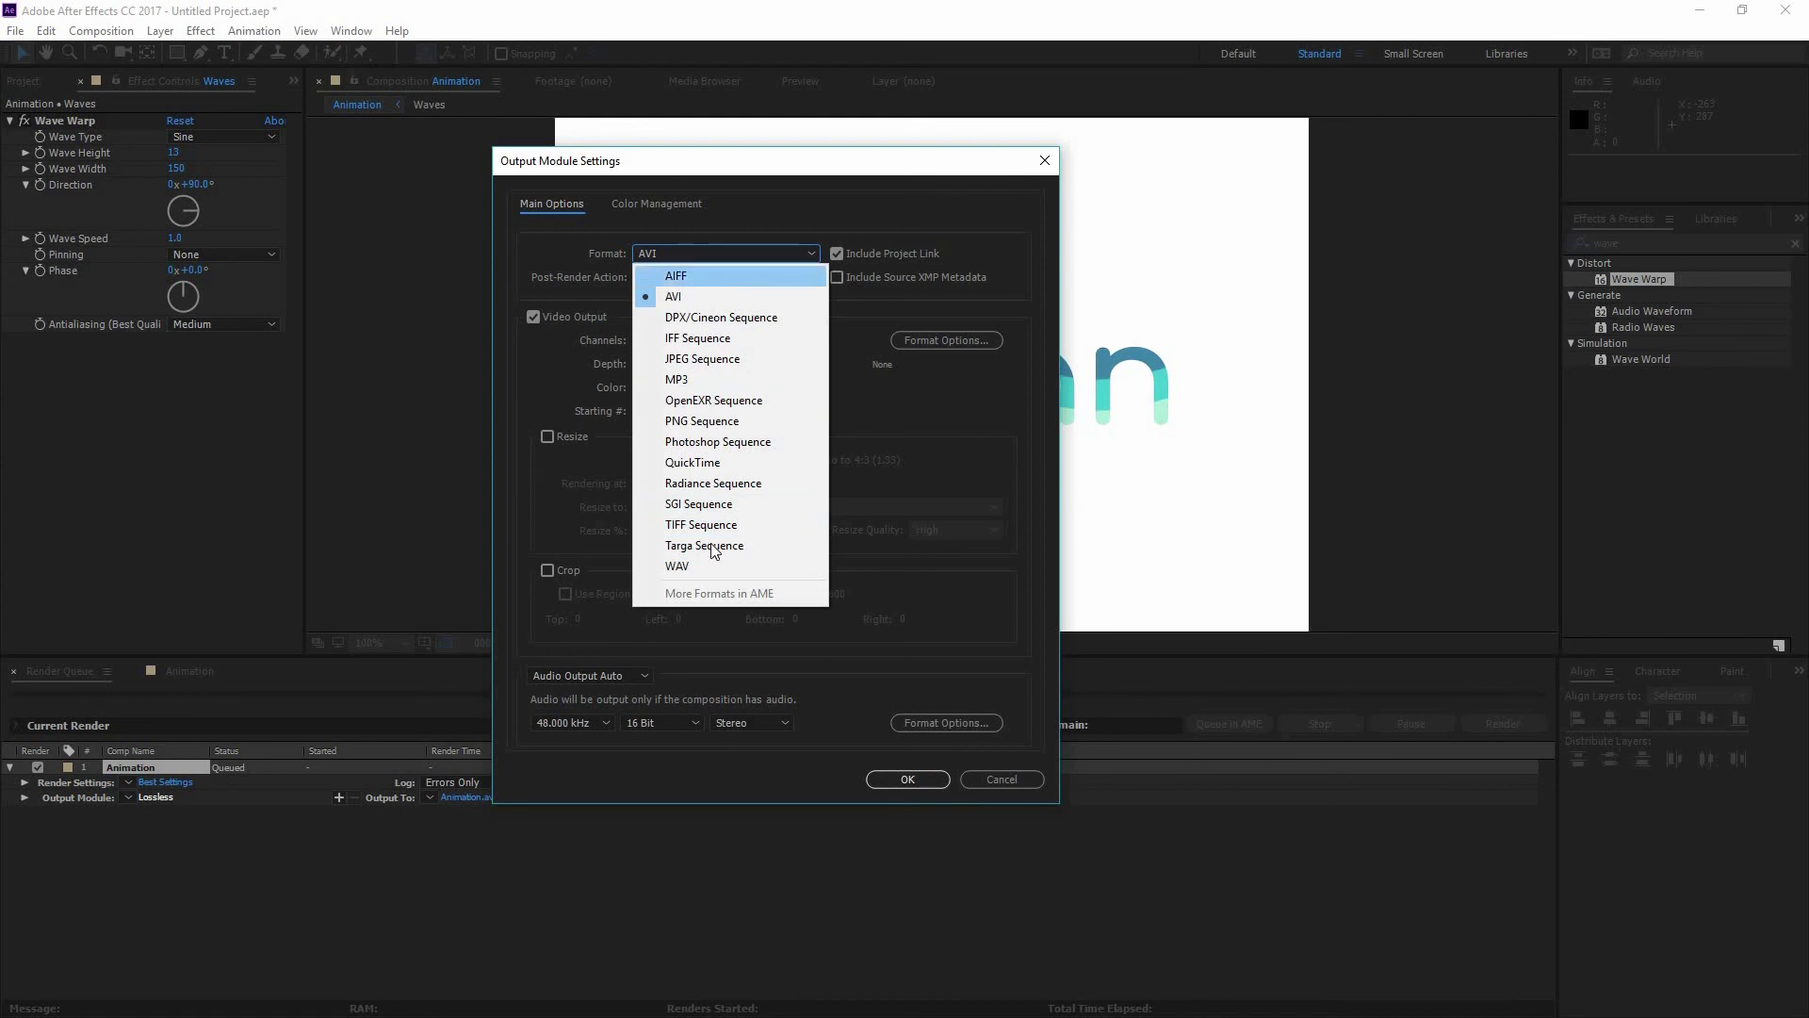
pyautogui.press('Return')
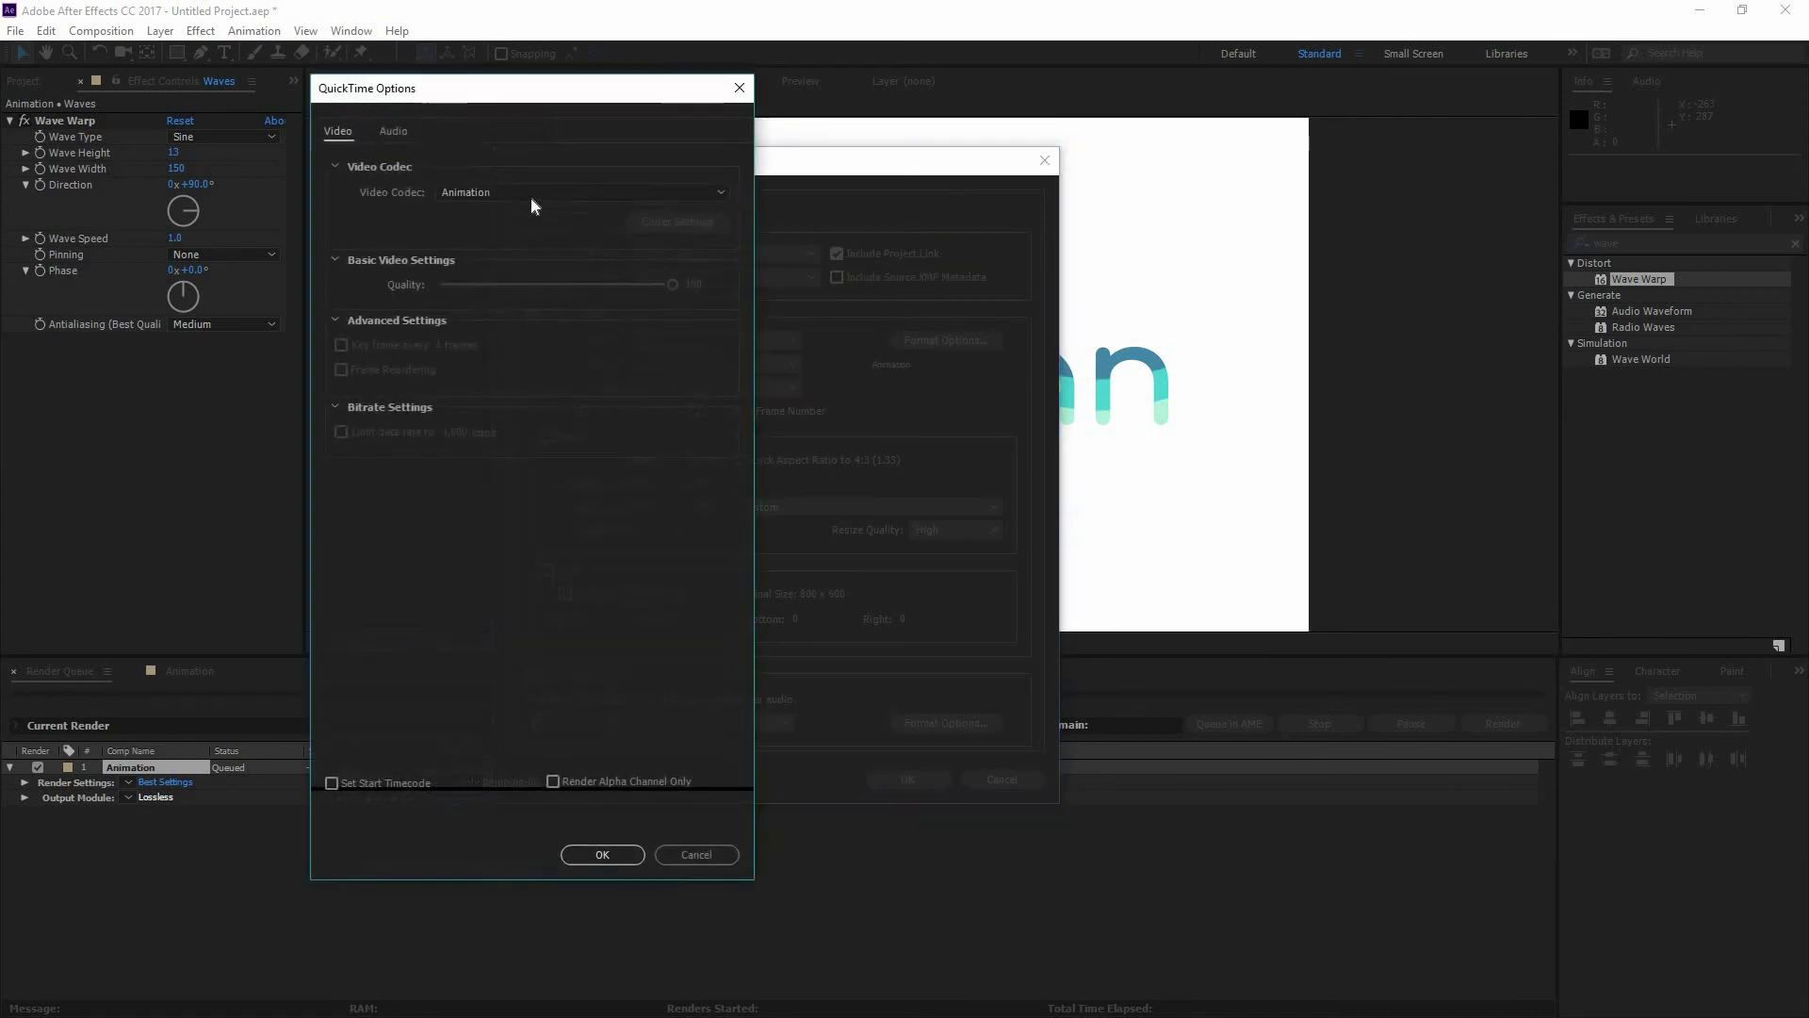
pyautogui.click(530, 195)
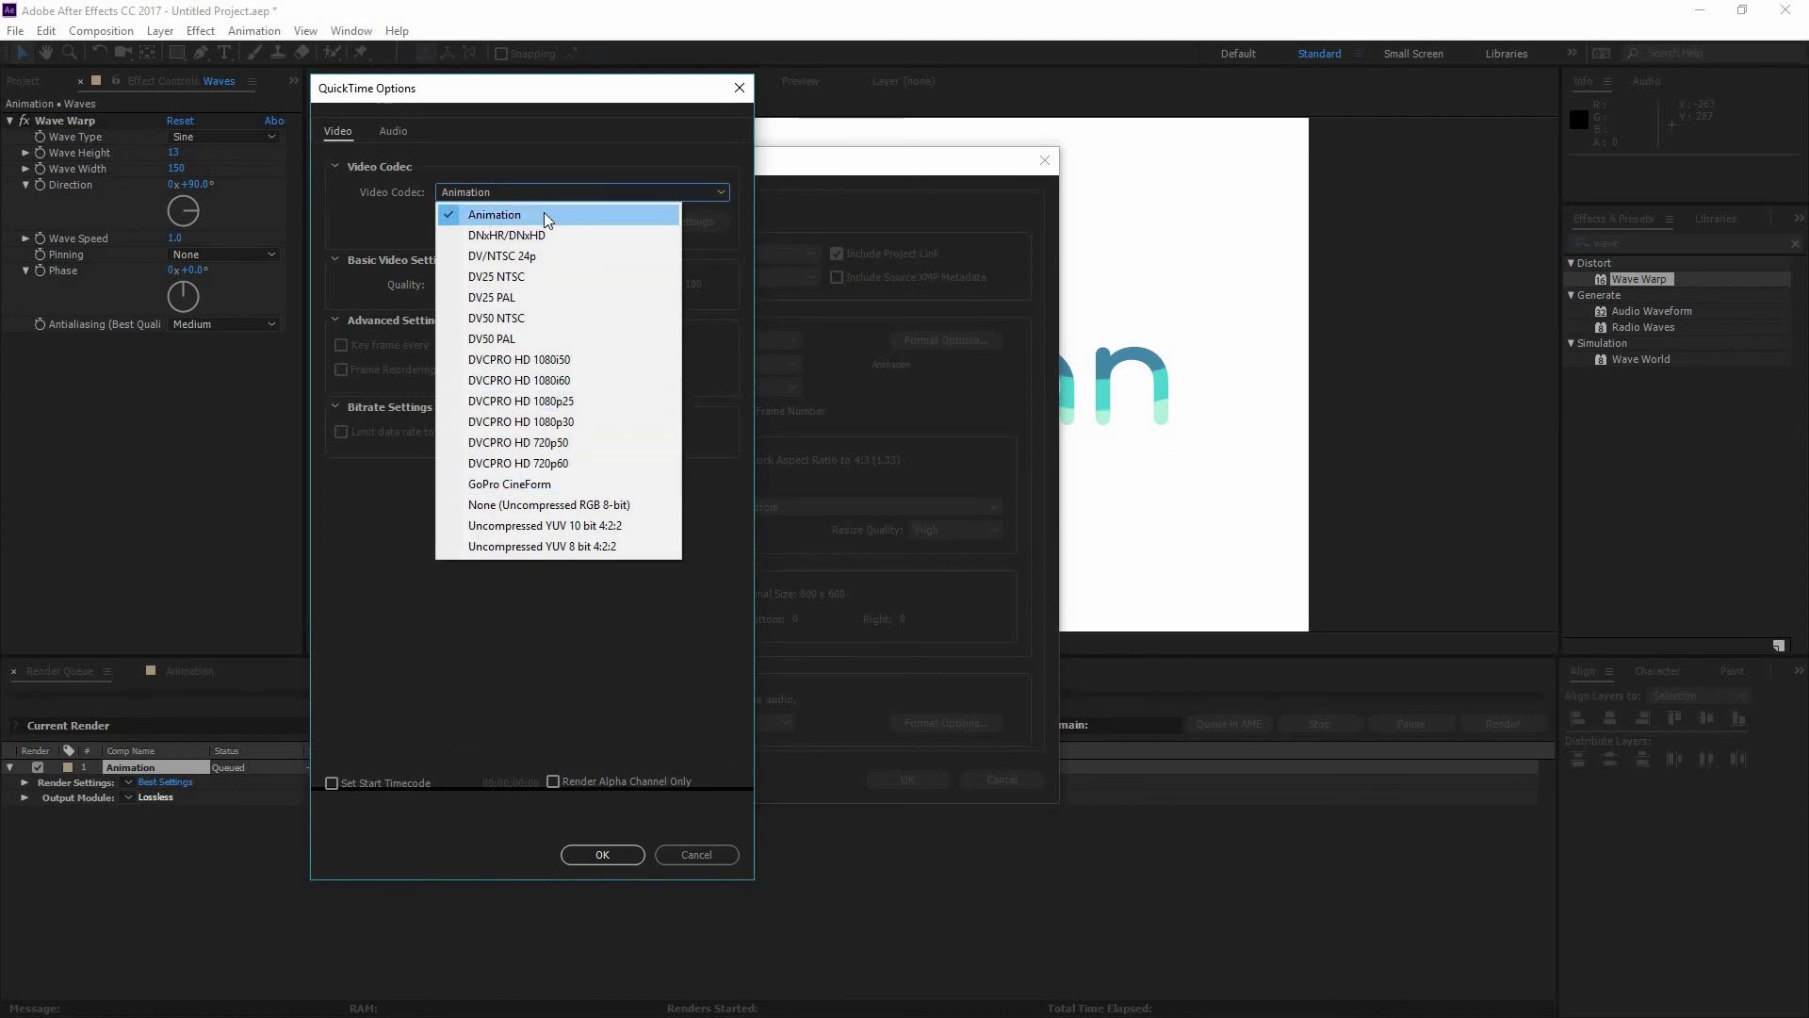
pyautogui.click(544, 215)
pyautogui.click(598, 853)
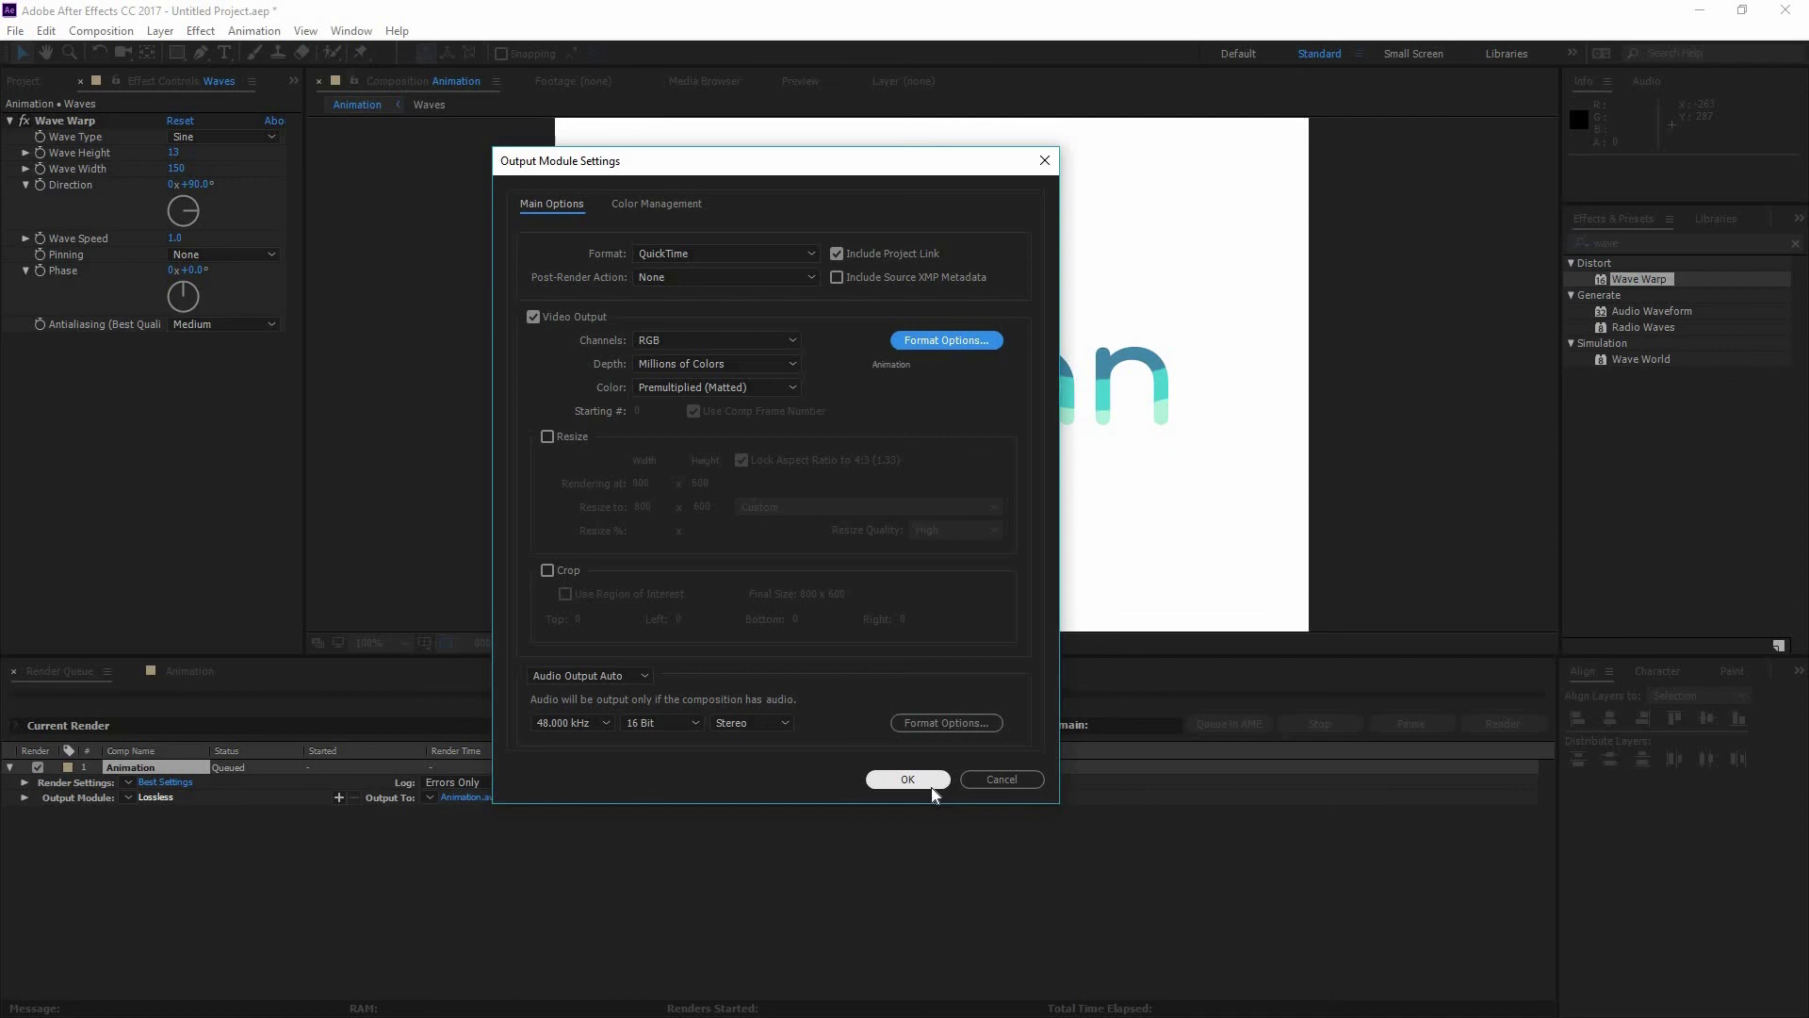
pyautogui.click(1002, 778)
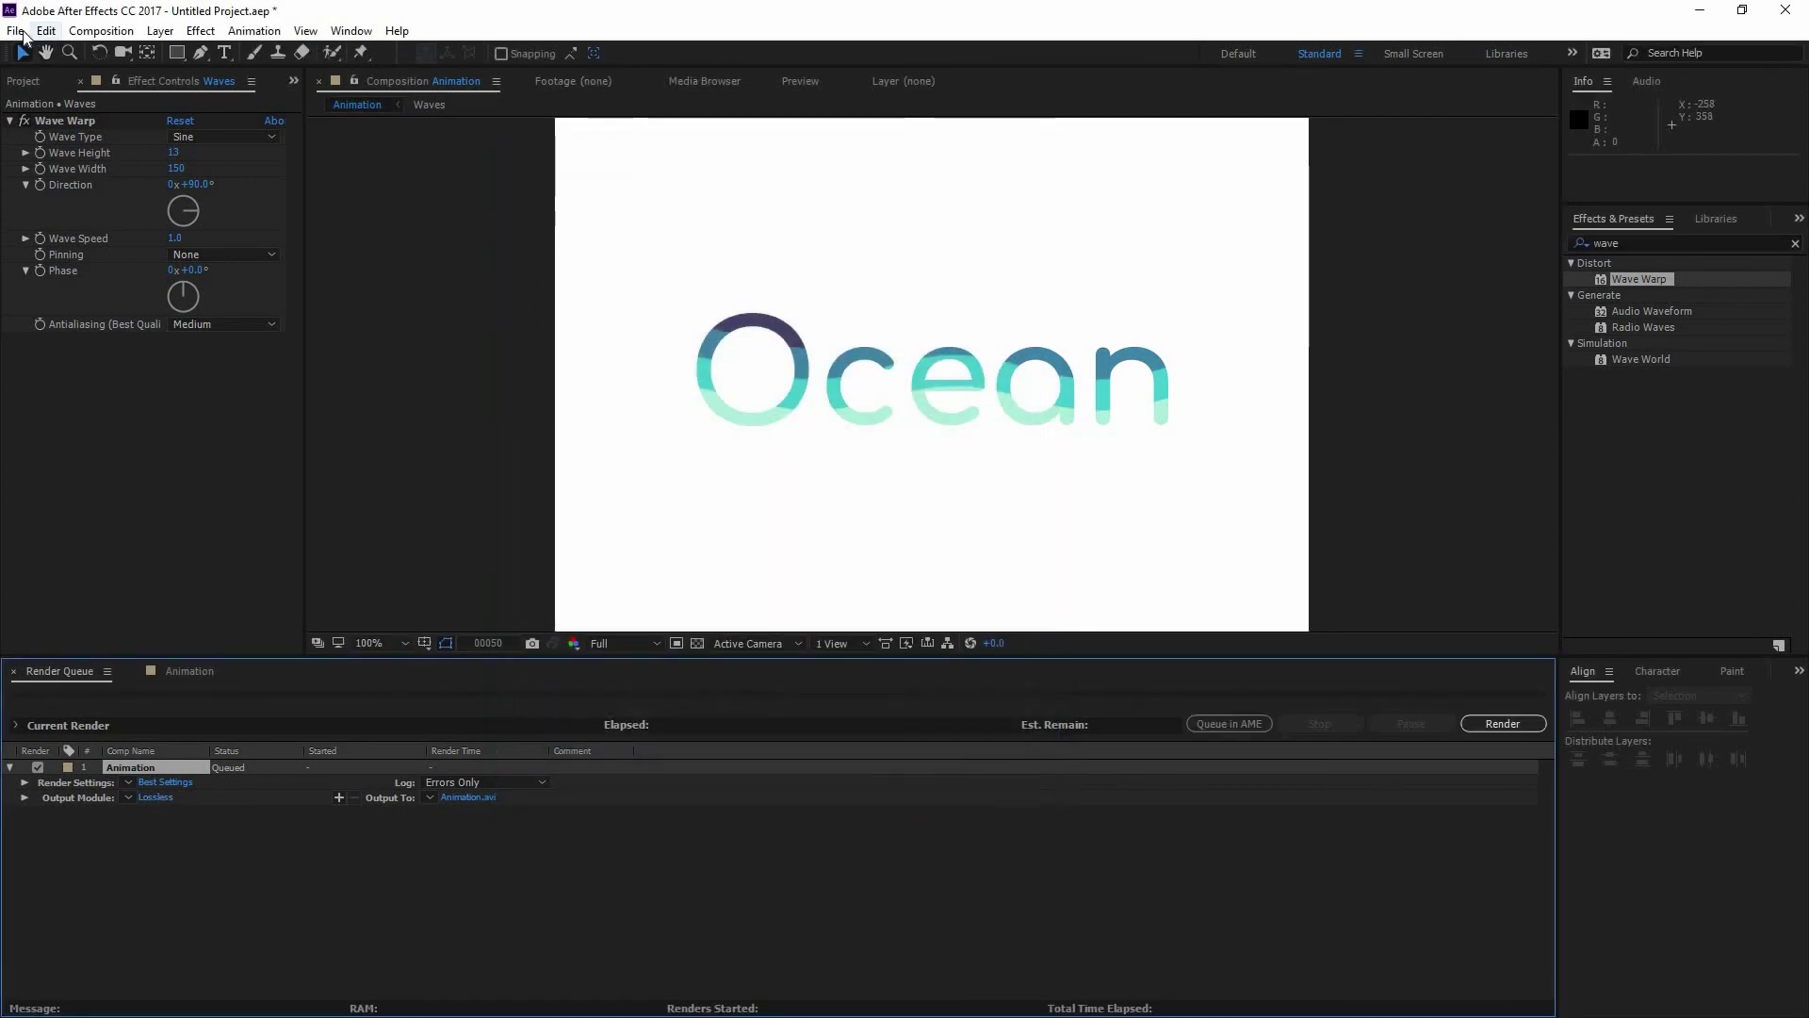
# Bring up the File > Export submenu of export destinations.
pyautogui.hotkey('alt', 'f')
pyautogui.moveTo(257, 355)
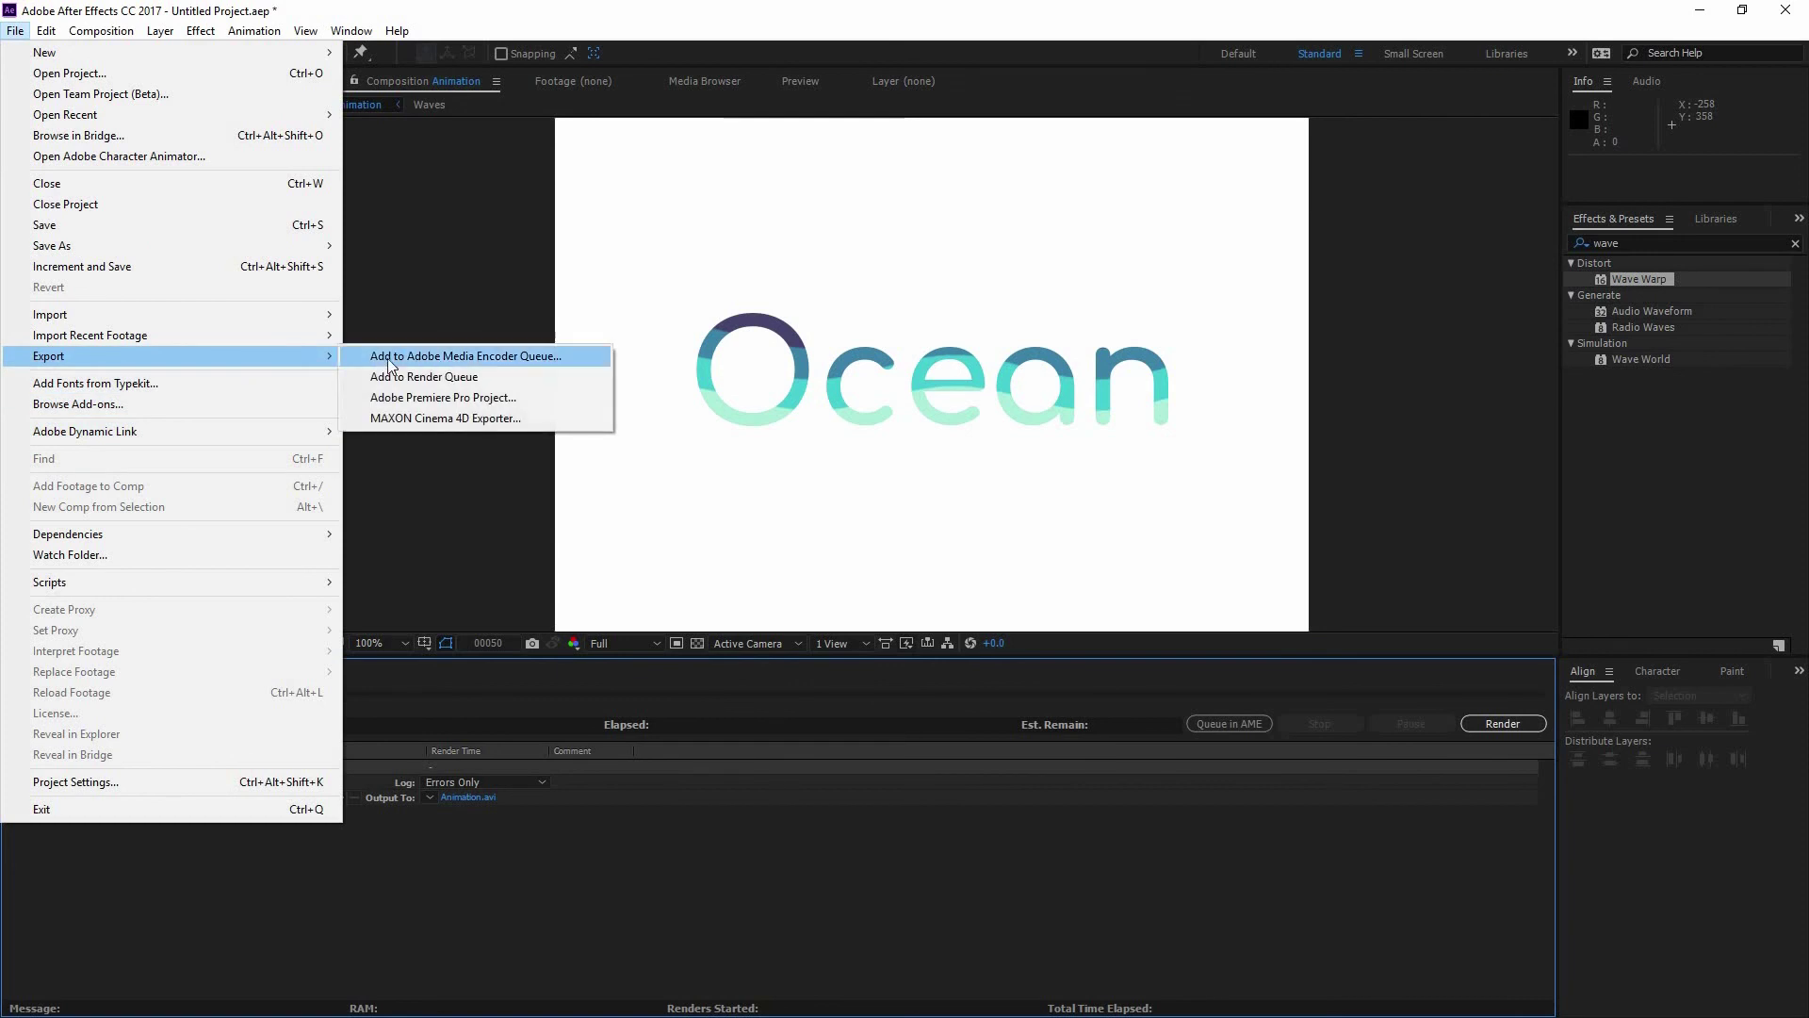